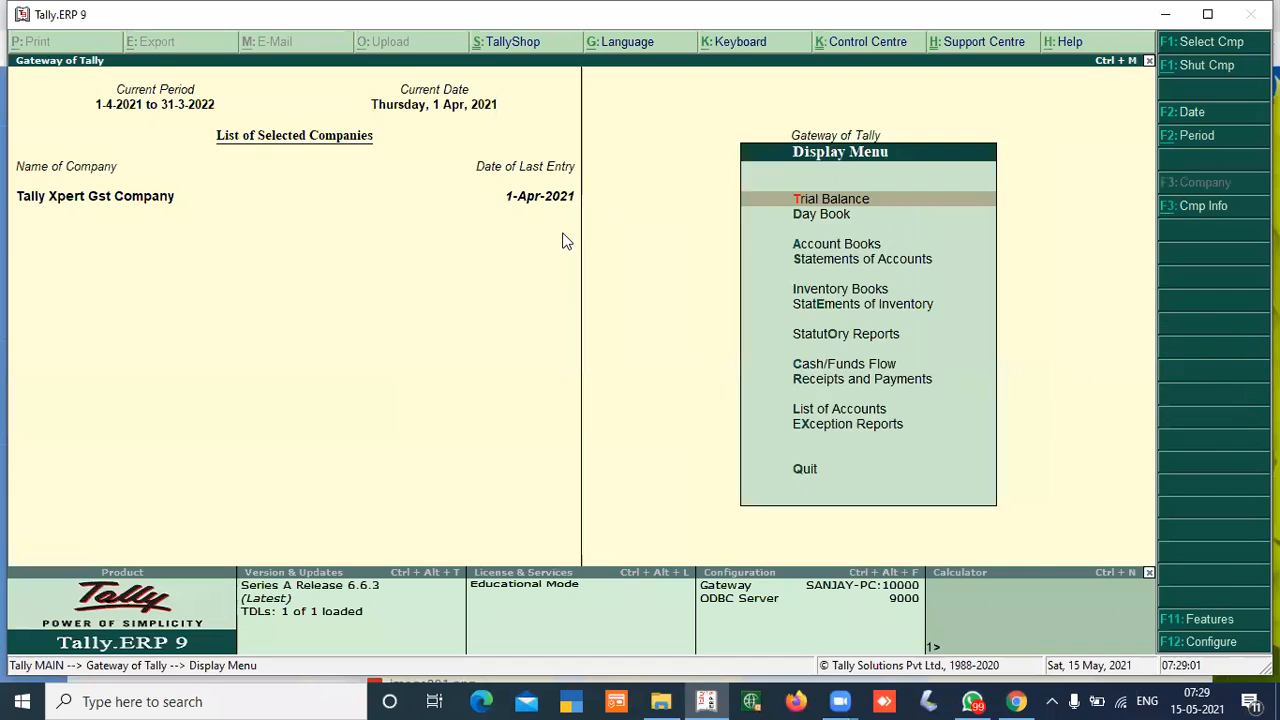
- Open the Statistics report under Statements of Accounts
{"action": "key", "text": "Down"}
{"action": "key", "text": "Down"}
{"action": "key", "text": "Down"}
{"action": "key", "text": "Down"}
{"action": "key", "text": "Down"}
{"action": "key", "text": "Down"}
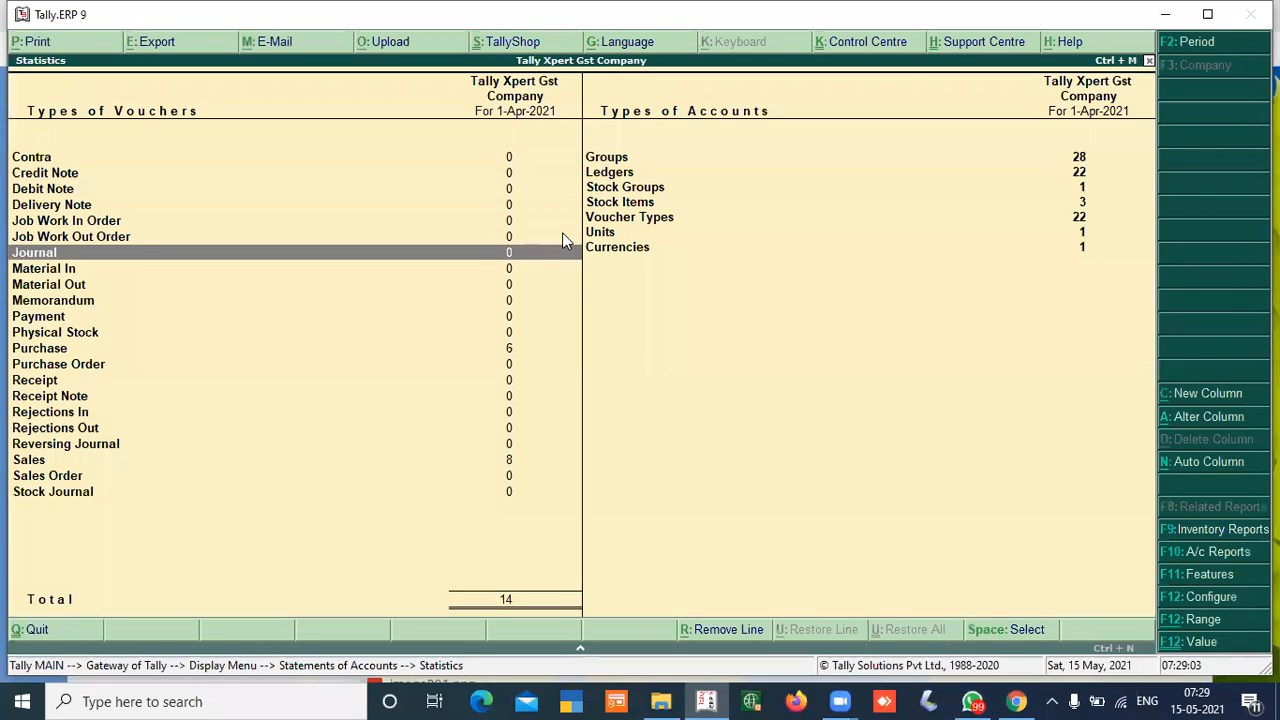
- Open the list of Purchase vouchers for April from the Statistics report
{"action": "key", "text": "Down"}
{"action": "key", "text": "Down"}
{"action": "key", "text": "Down"}
{"action": "key", "text": "Down"}
{"action": "key", "text": "Down"}
{"action": "key", "text": "Down"}
{"action": "key", "text": "Down"}
{"action": "key", "text": "Down"}
{"action": "key", "text": "Down"}
{"action": "key", "text": "Down"}
{"action": "key", "text": "Up"}
{"action": "key", "text": "Up"}
{"action": "key", "text": "Up"}
{"action": "key", "text": "Up"}
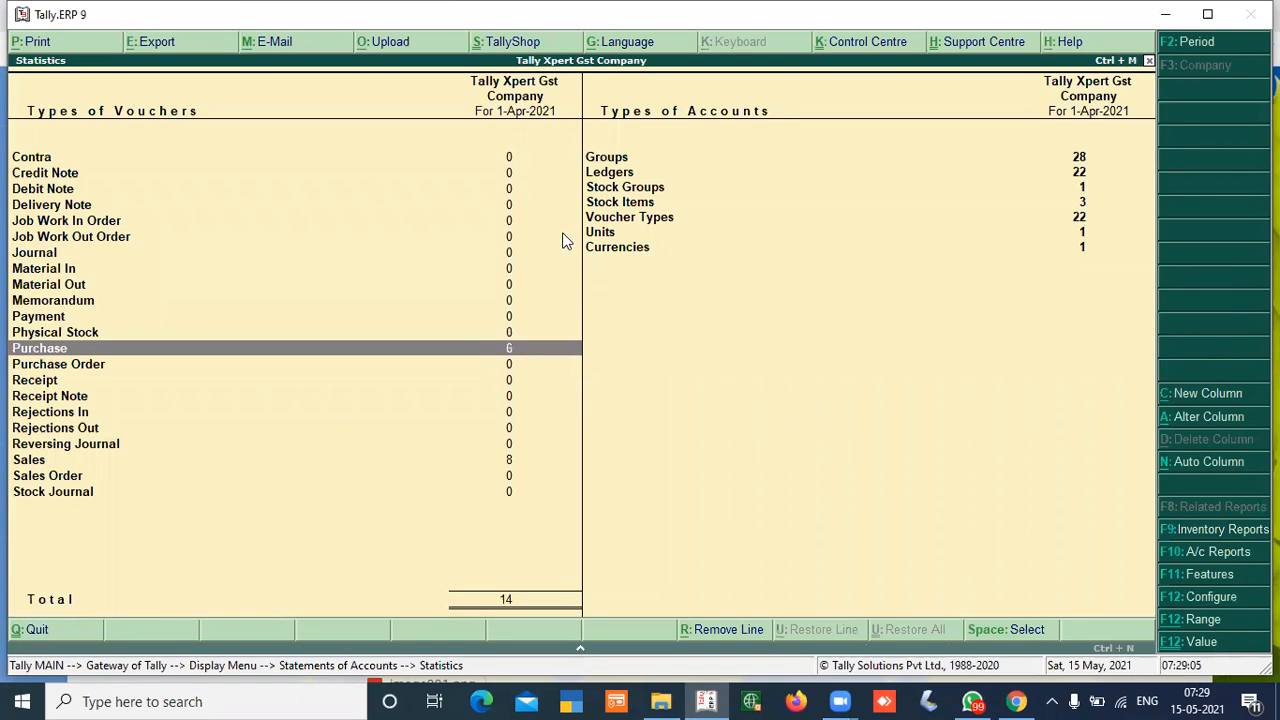
{"action": "key", "text": "Return"}
{"action": "key", "text": "Return"}
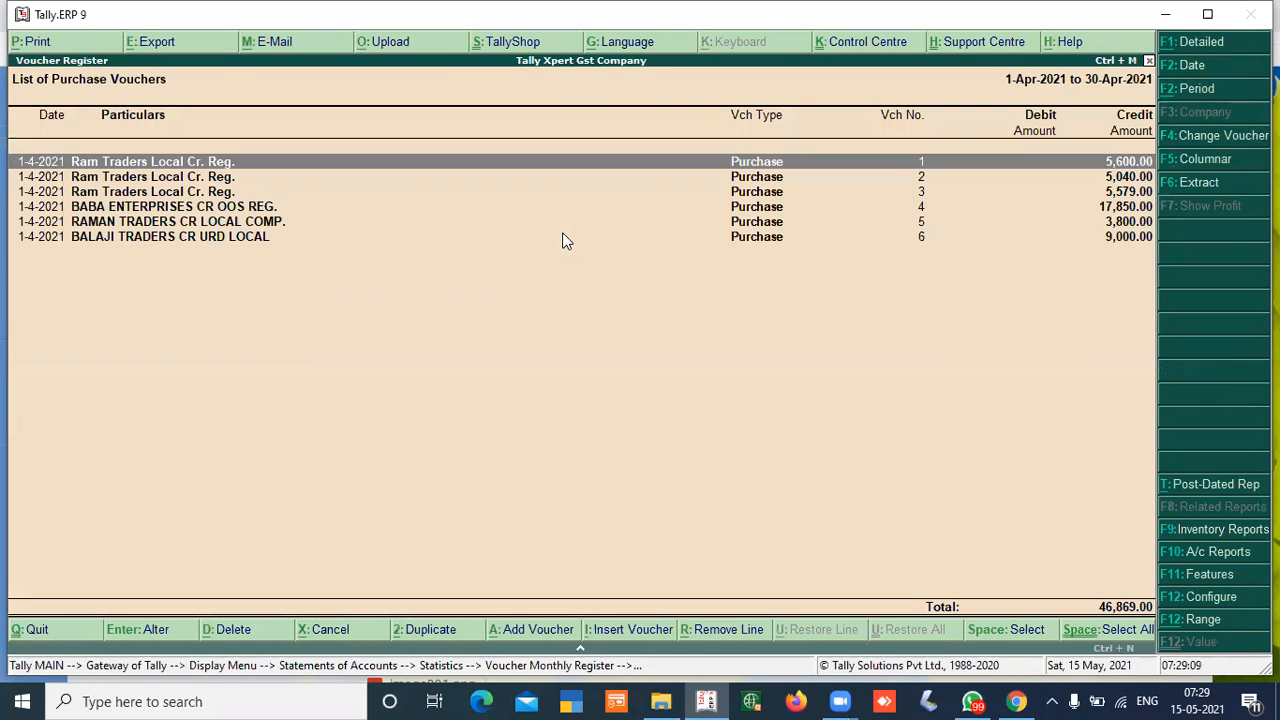
- Open the first purchase voucher and go through the Ram Traders purchases up to voucher No. 3
{"action": "key", "text": "Return"}
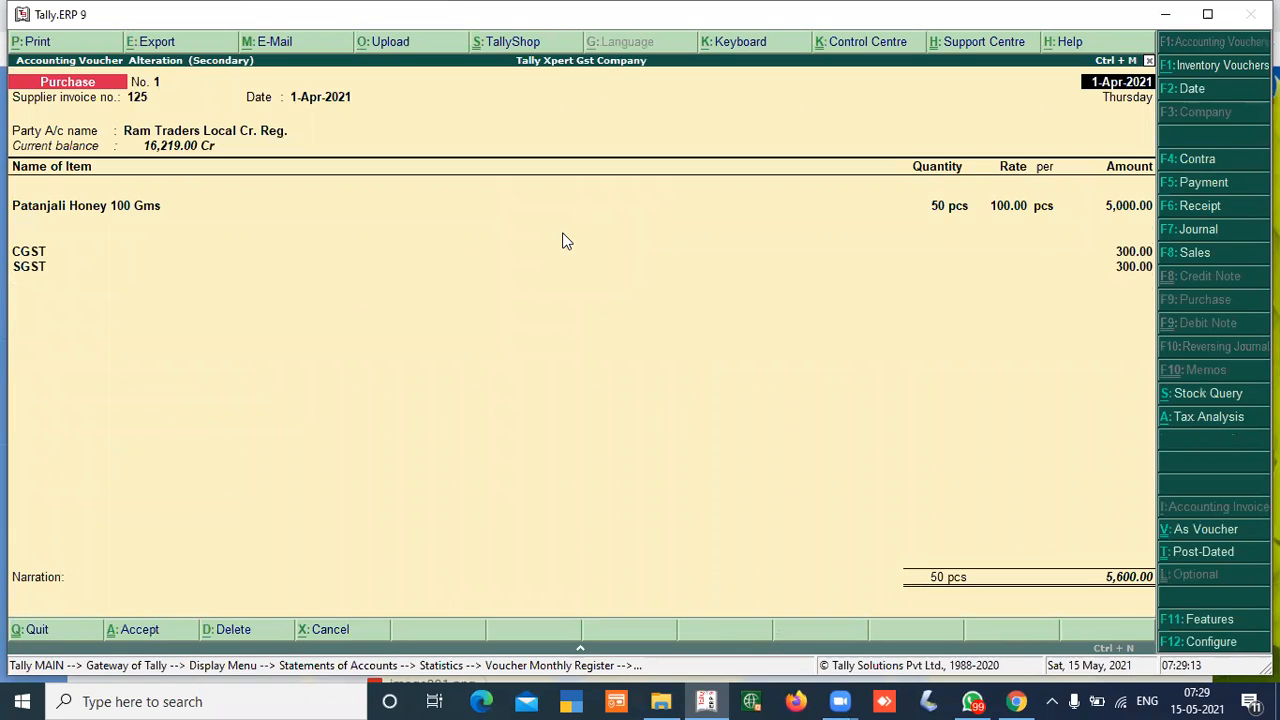
{"action": "key", "text": "Page_Down"}
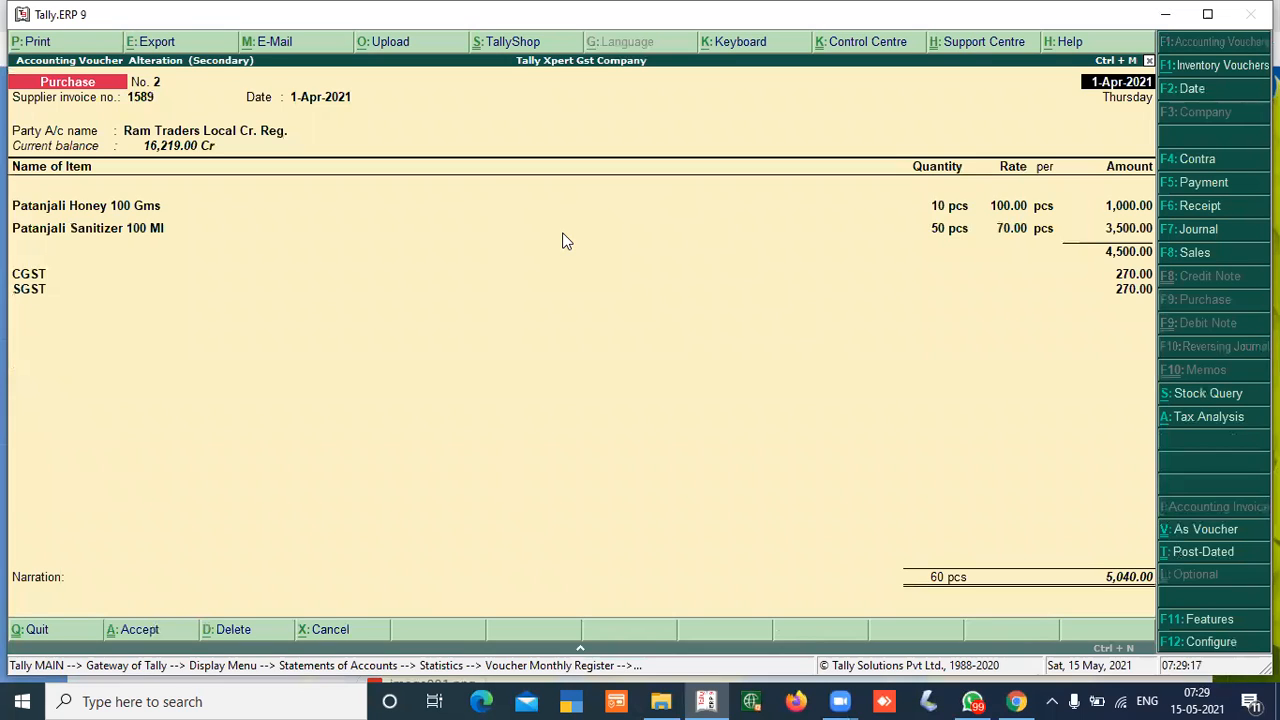
{"action": "key", "text": "Page_Down"}
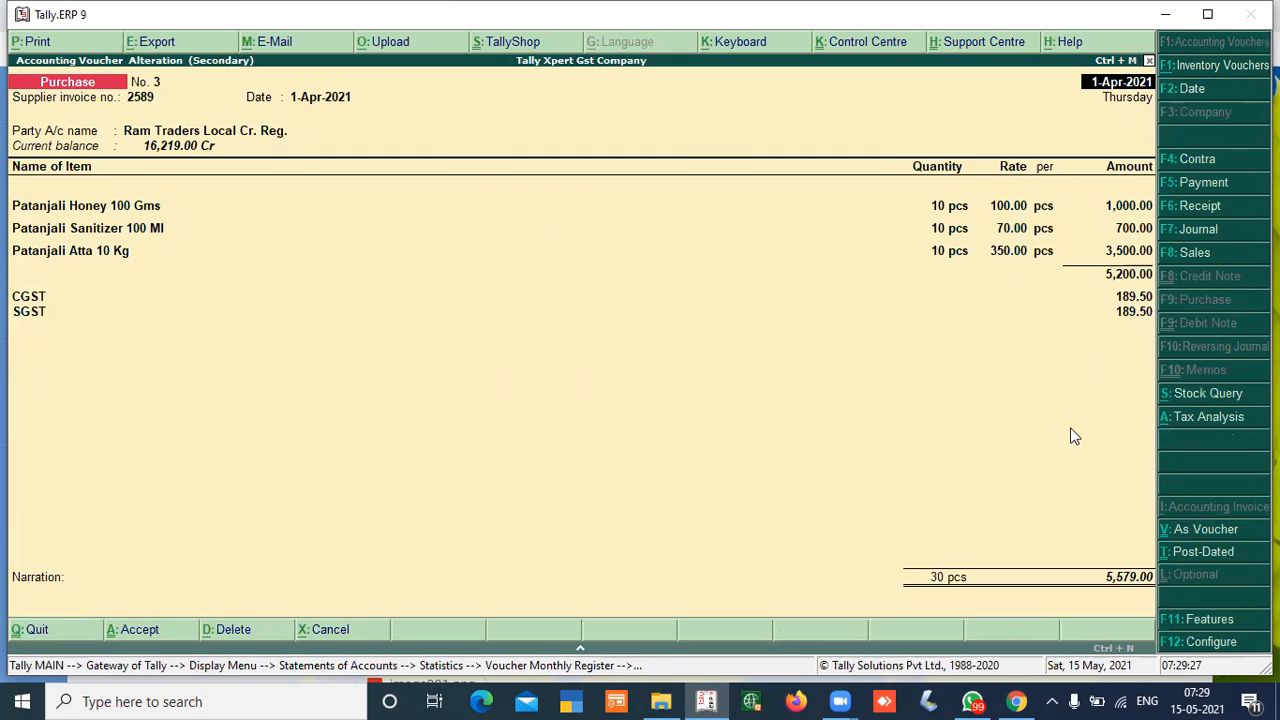
- Examine the detailed tax analysis of purchase voucher No. 3, and return to the purchase voucher list
{"action": "left_click", "coordinate": [1184, 418]}
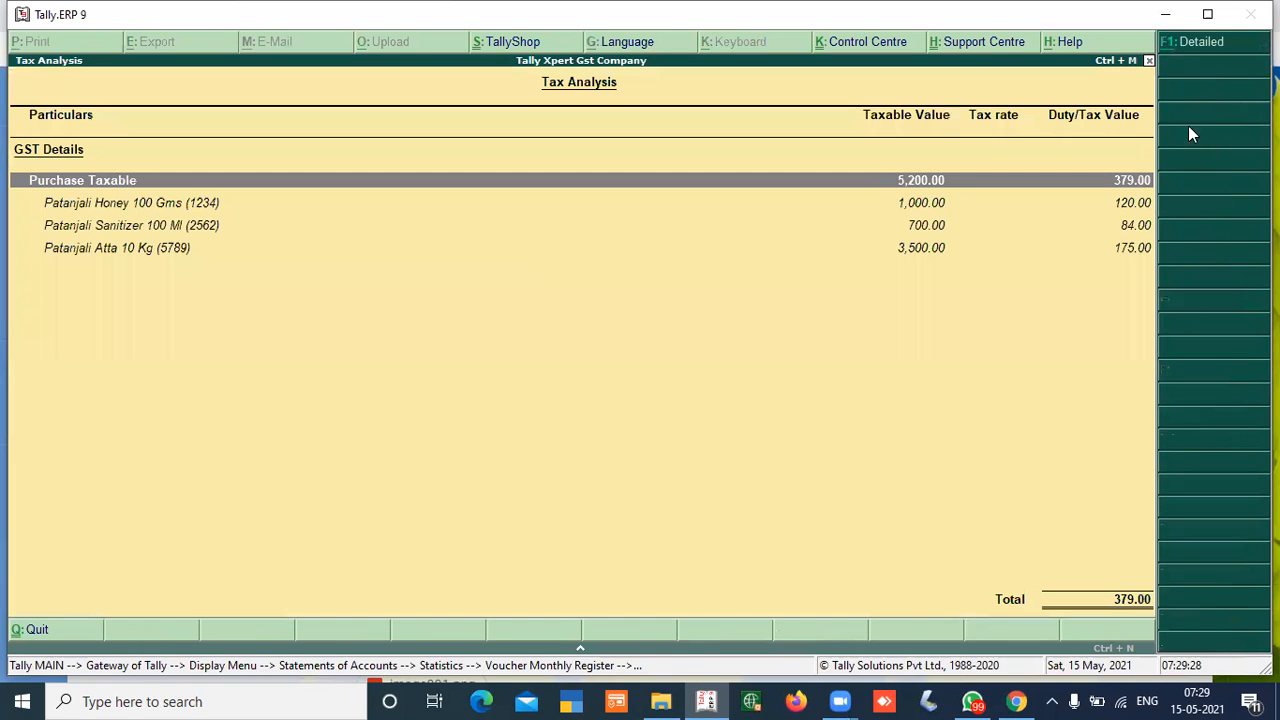
{"action": "left_click", "coordinate": [1190, 45]}
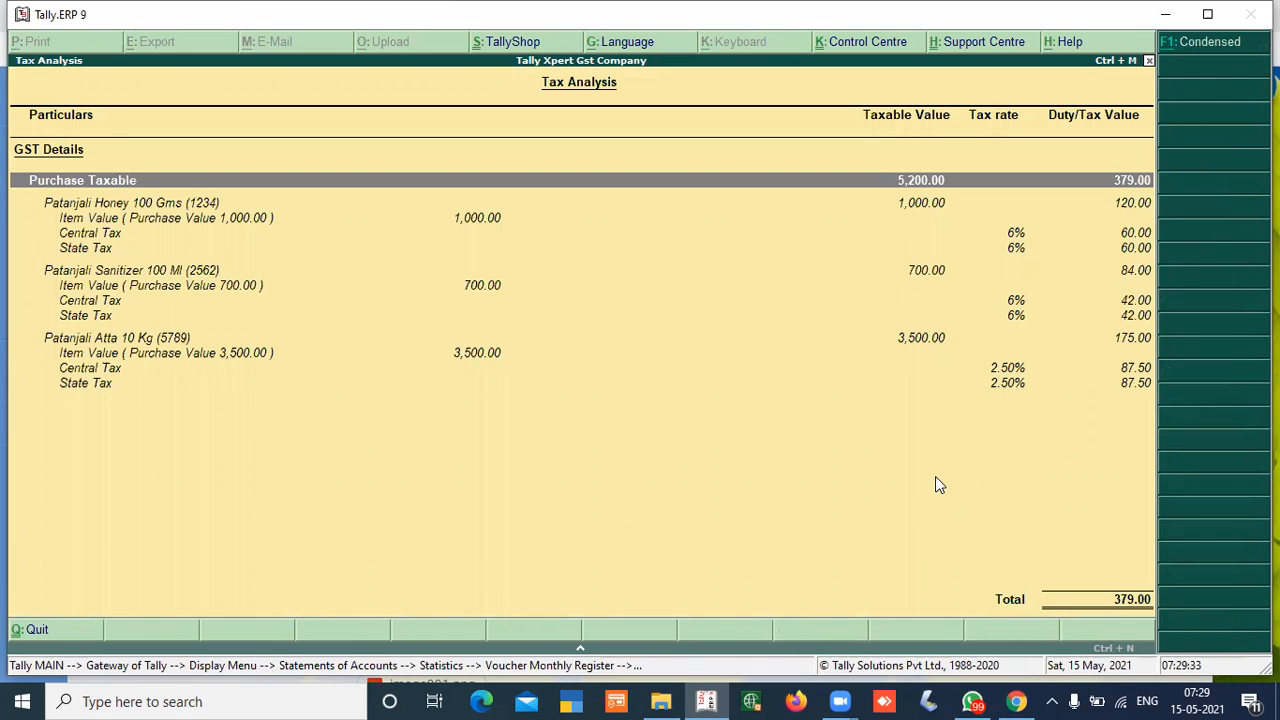
{"action": "key", "text": "Escape"}
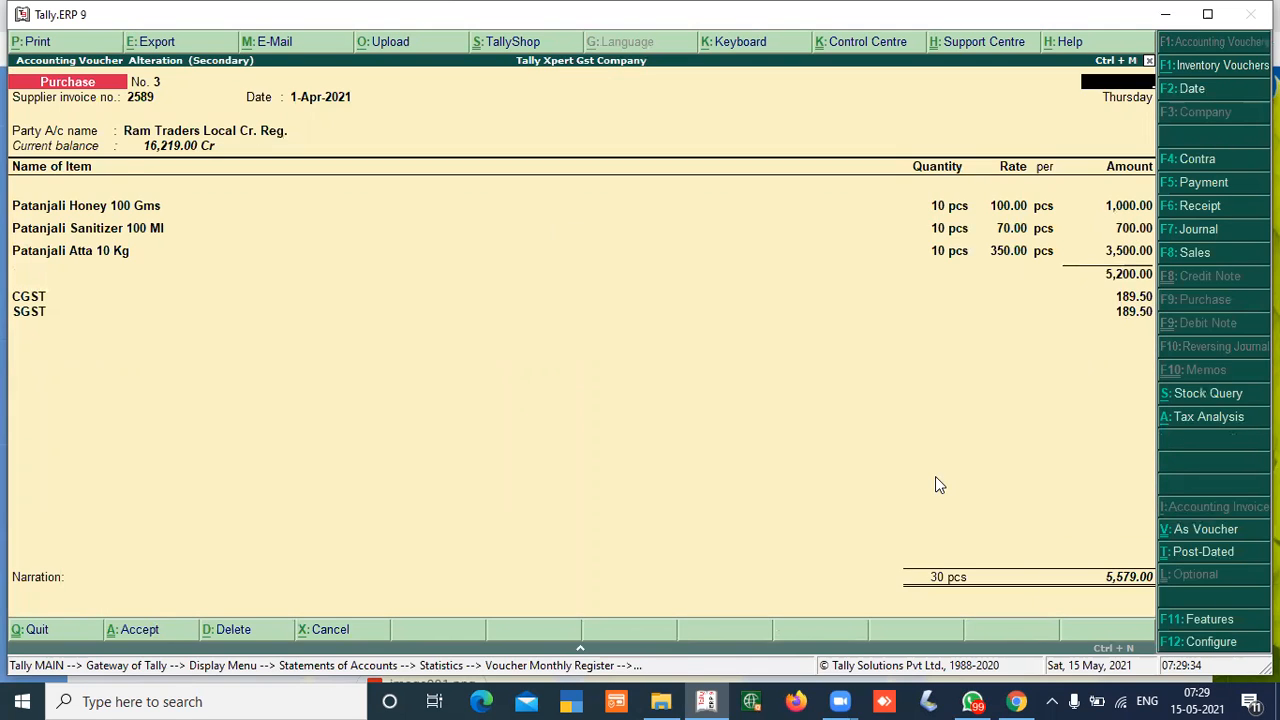
{"action": "key", "text": "Escape"}
- Examine purchase voucher No. 4 from BABA ENTERPRISES, and leave it without changes
{"action": "key", "text": "Down"}
{"action": "key", "text": "Down"}
{"action": "key", "text": "Down"}
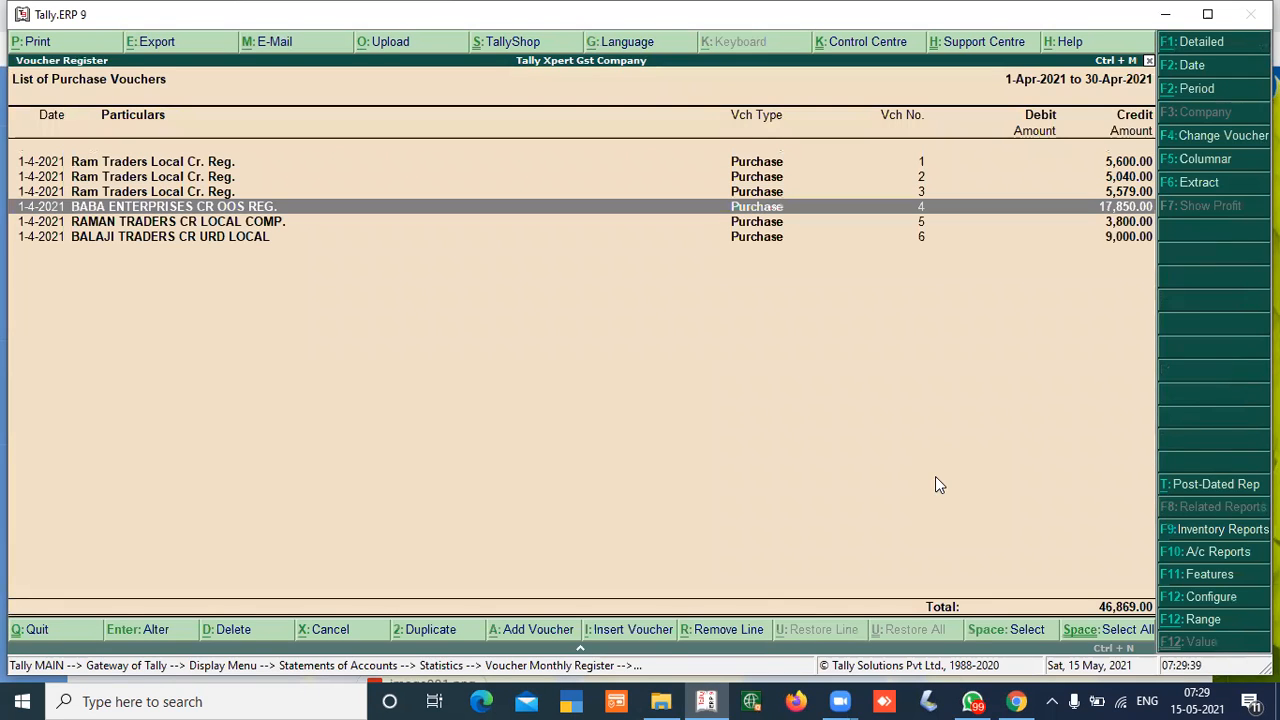
{"action": "key", "text": "Return"}
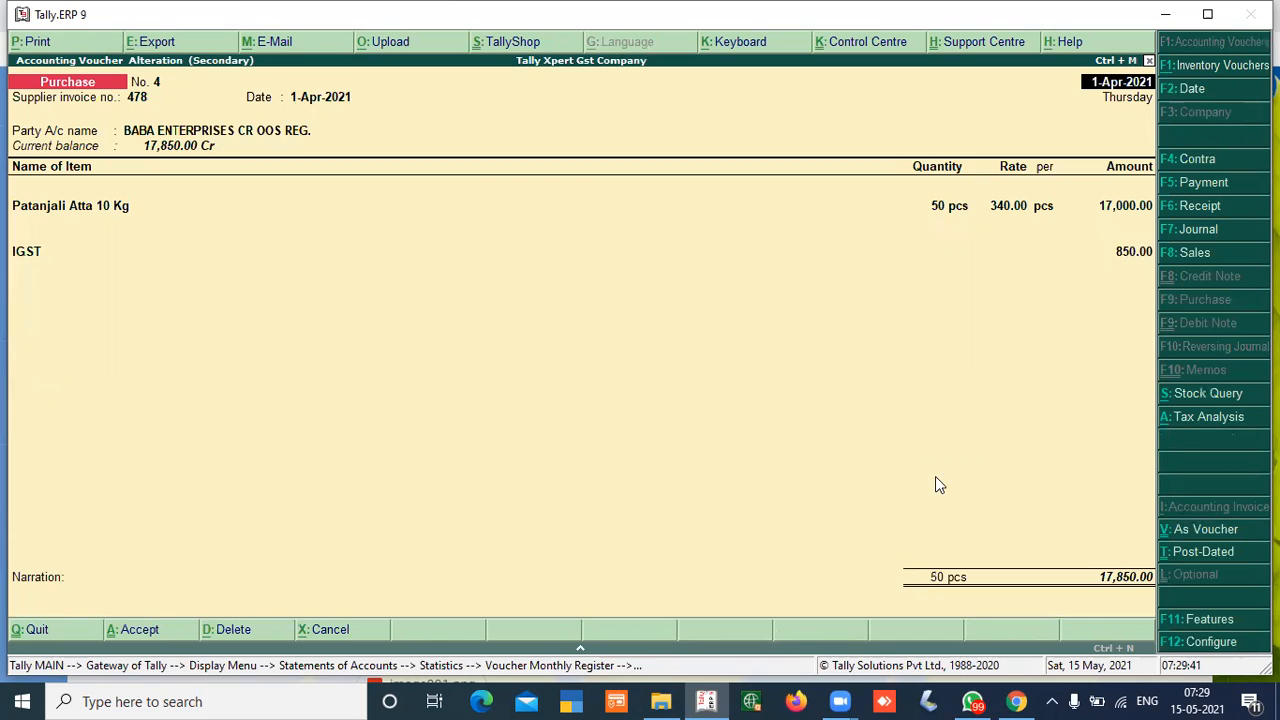
{"action": "key", "text": "Escape"}
{"action": "key", "text": "Return"}
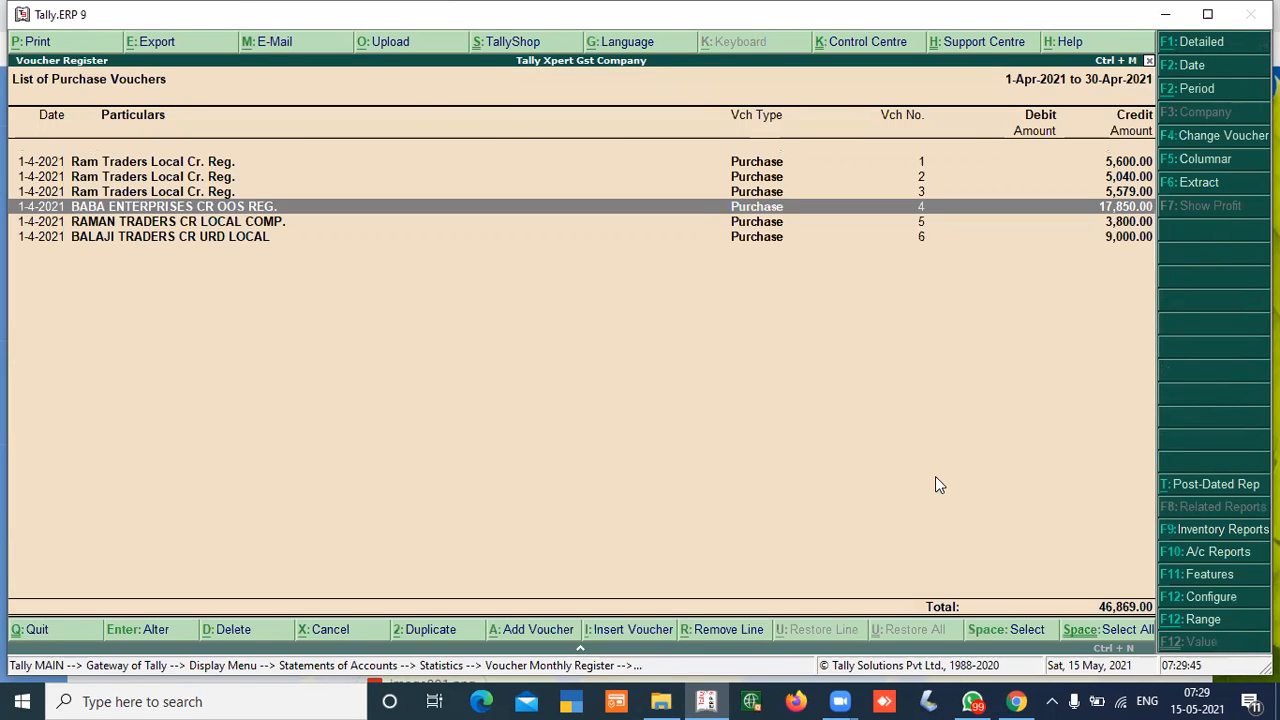
- Examine purchase vouchers No. 5 from RAMAN TRADERS and No. 6 from BALAJI TRADERS, returning to the voucher list
{"action": "key", "text": "Down"}
{"action": "key", "text": "Return"}
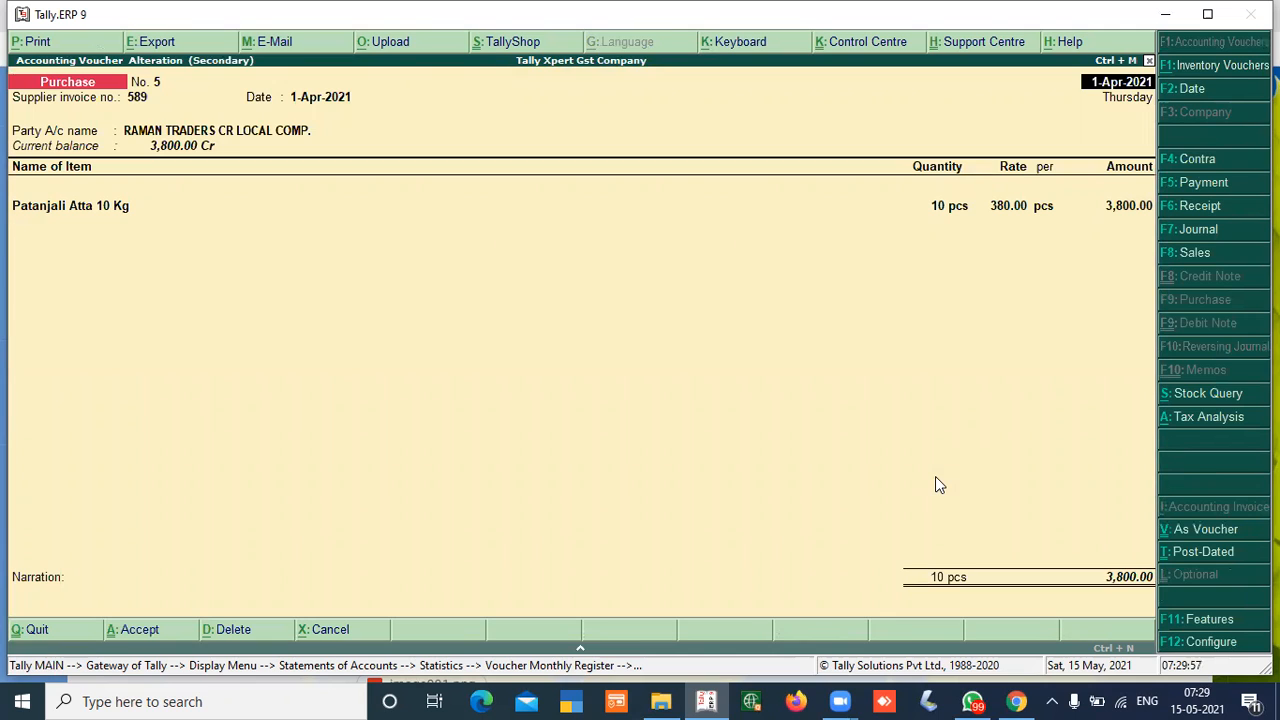
{"action": "key", "text": "ctrl+a"}
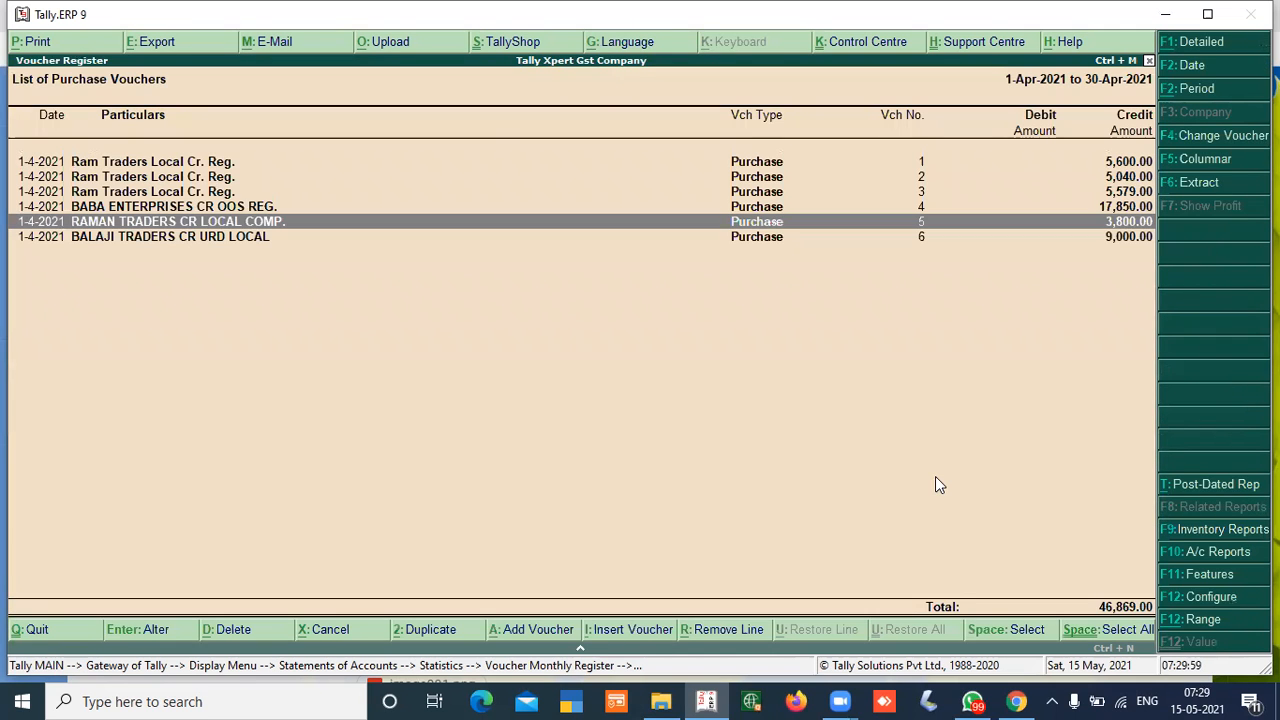
{"action": "key", "text": "Down"}
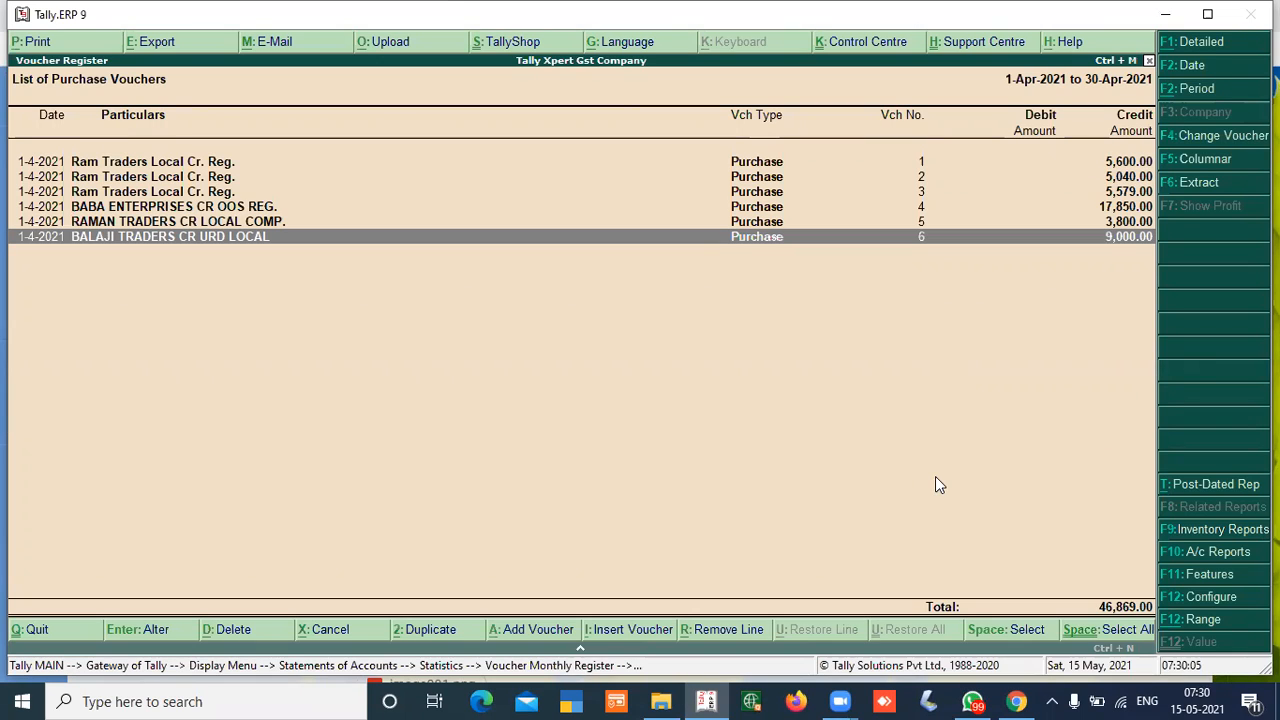
{"action": "key", "text": "Return"}
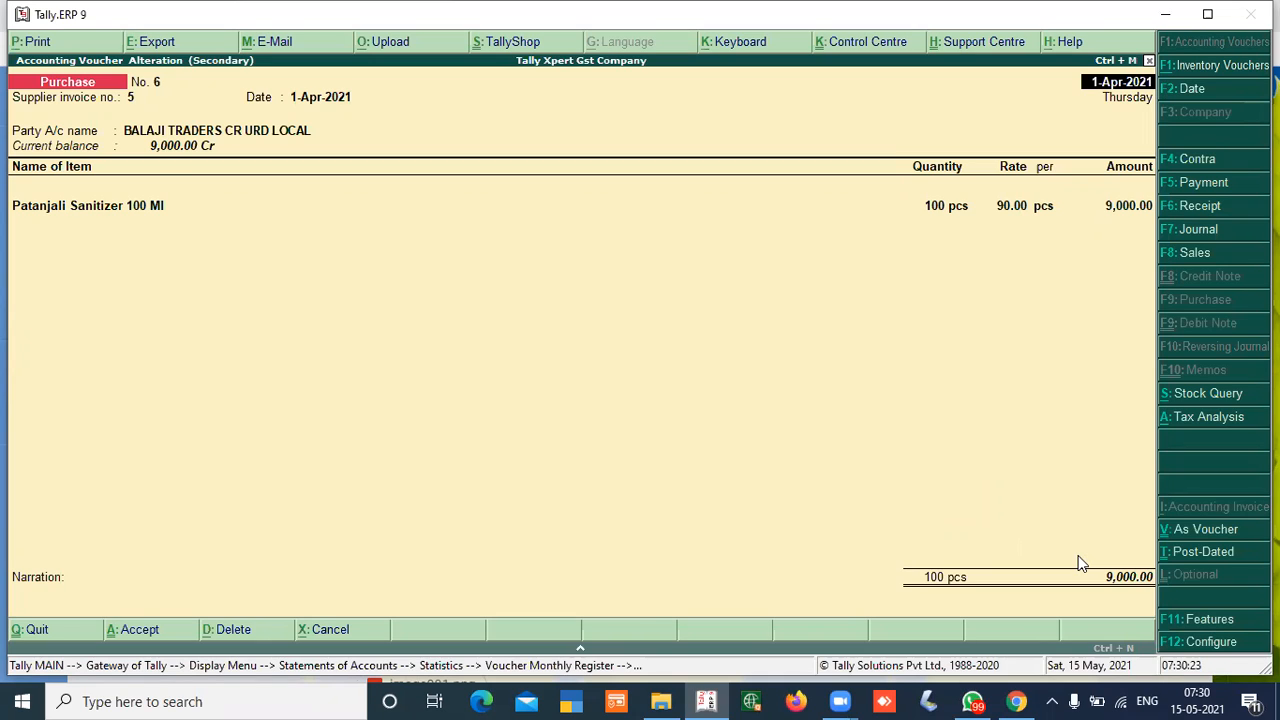
{"action": "key", "text": "Escape"}
{"action": "key", "text": "y"}
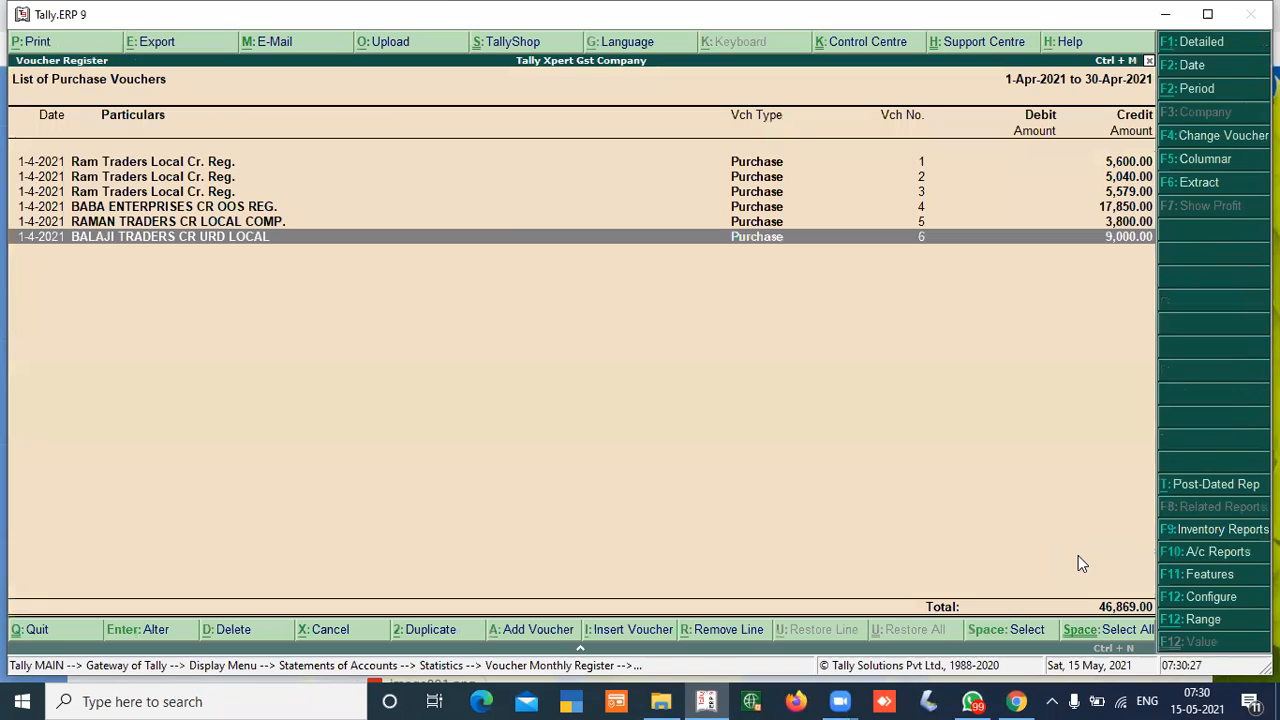
- Return to the Statistics report and open the list of Sales vouchers for April
{"action": "key", "text": "Escape"}
{"action": "key", "text": "Escape"}
{"action": "key", "text": "Down"}
{"action": "key", "text": "Down"}
{"action": "key", "text": "Down"}
{"action": "key", "text": "Down"}
{"action": "key", "text": "Down"}
{"action": "key", "text": "Down"}
{"action": "key", "text": "Down"}
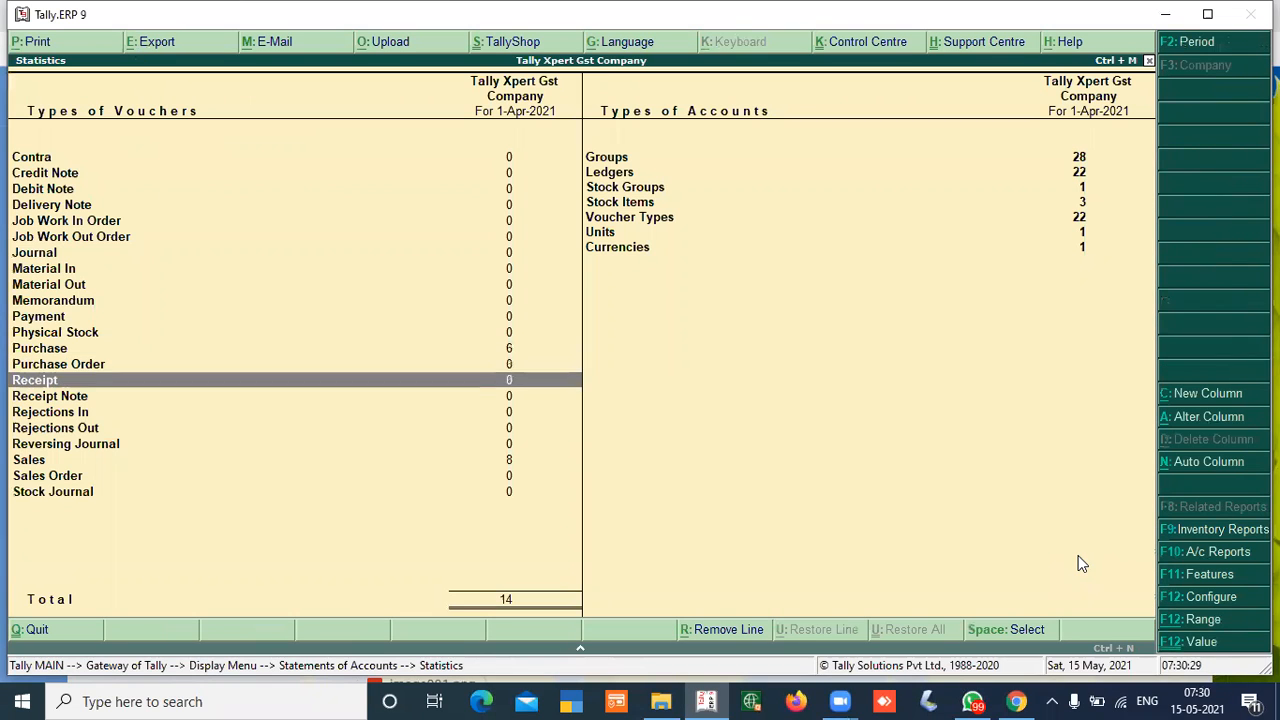
{"action": "key", "text": "Return"}
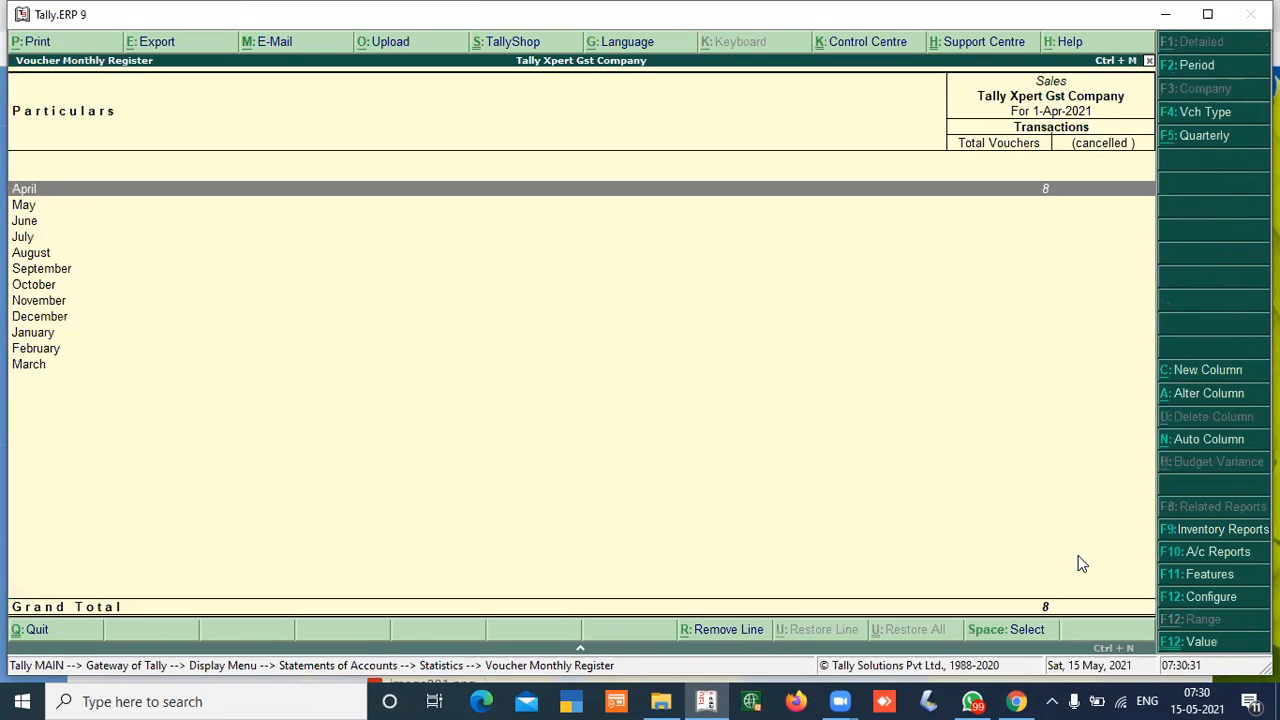
{"action": "key", "text": "Return"}
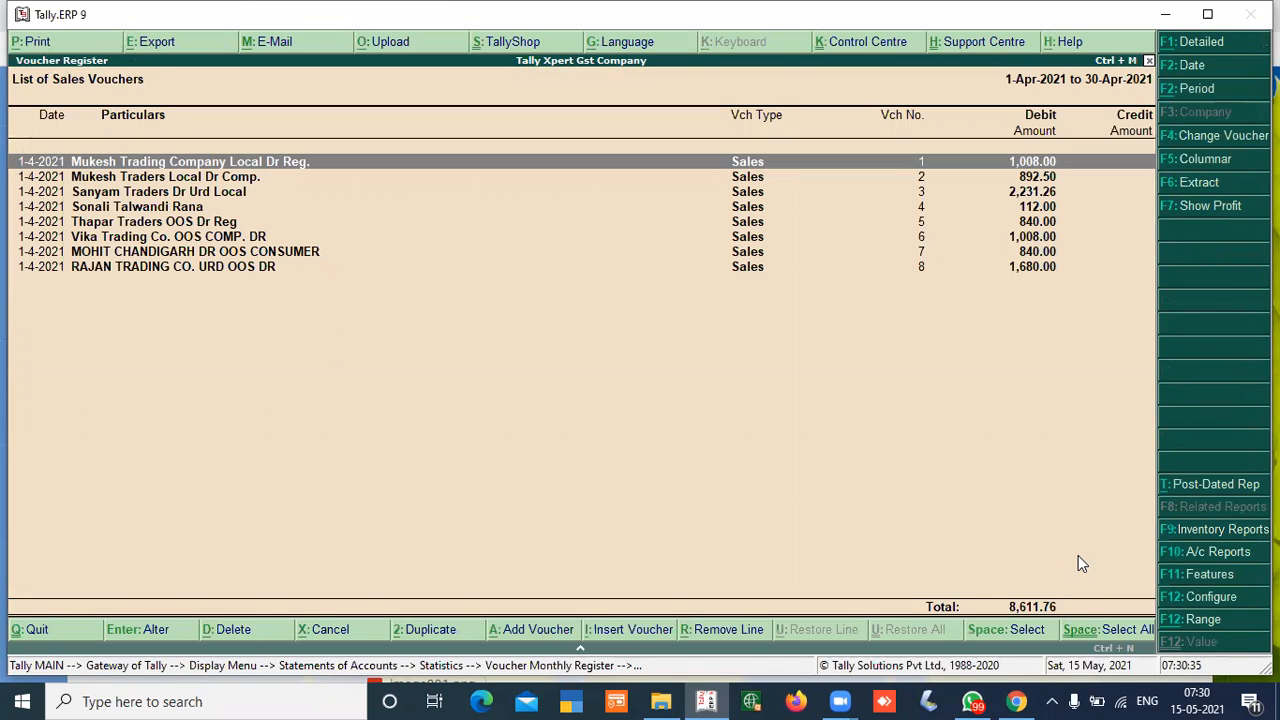
- Go through the parties in the April sales voucher list down to voucher No. 8, and return to the first entry
{"action": "key", "text": "Down"}
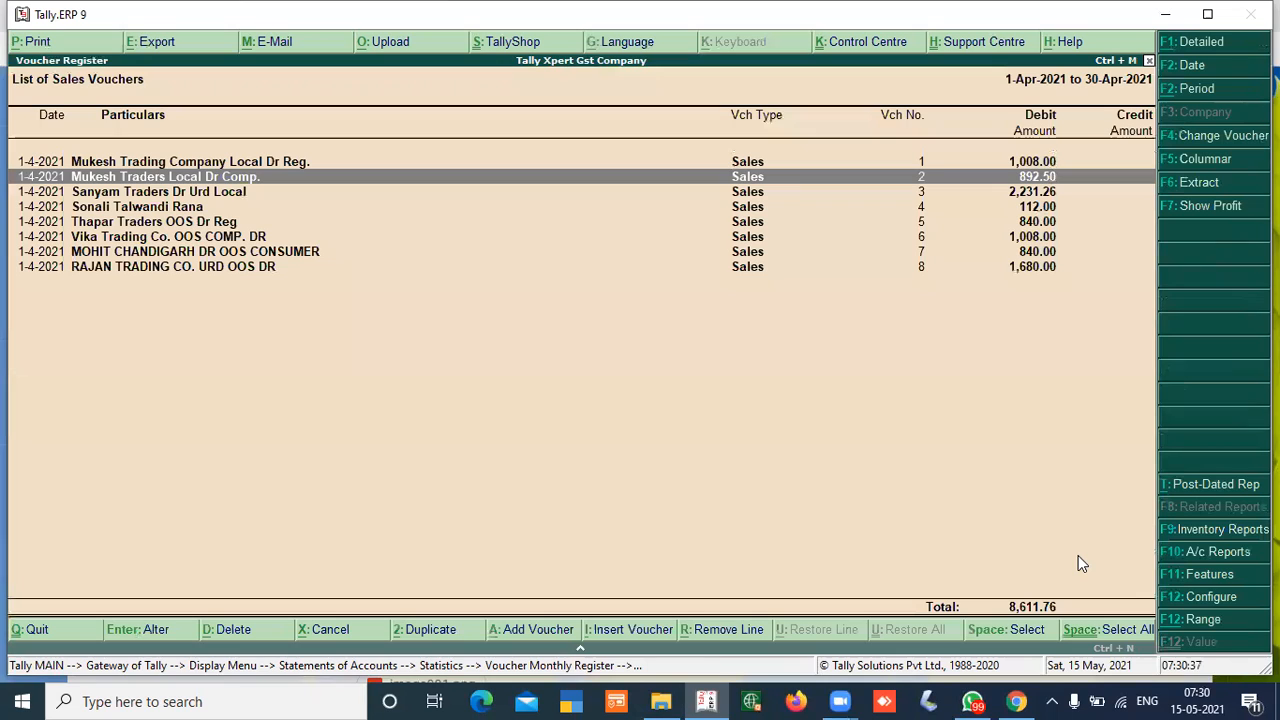
{"action": "key", "text": "Down"}
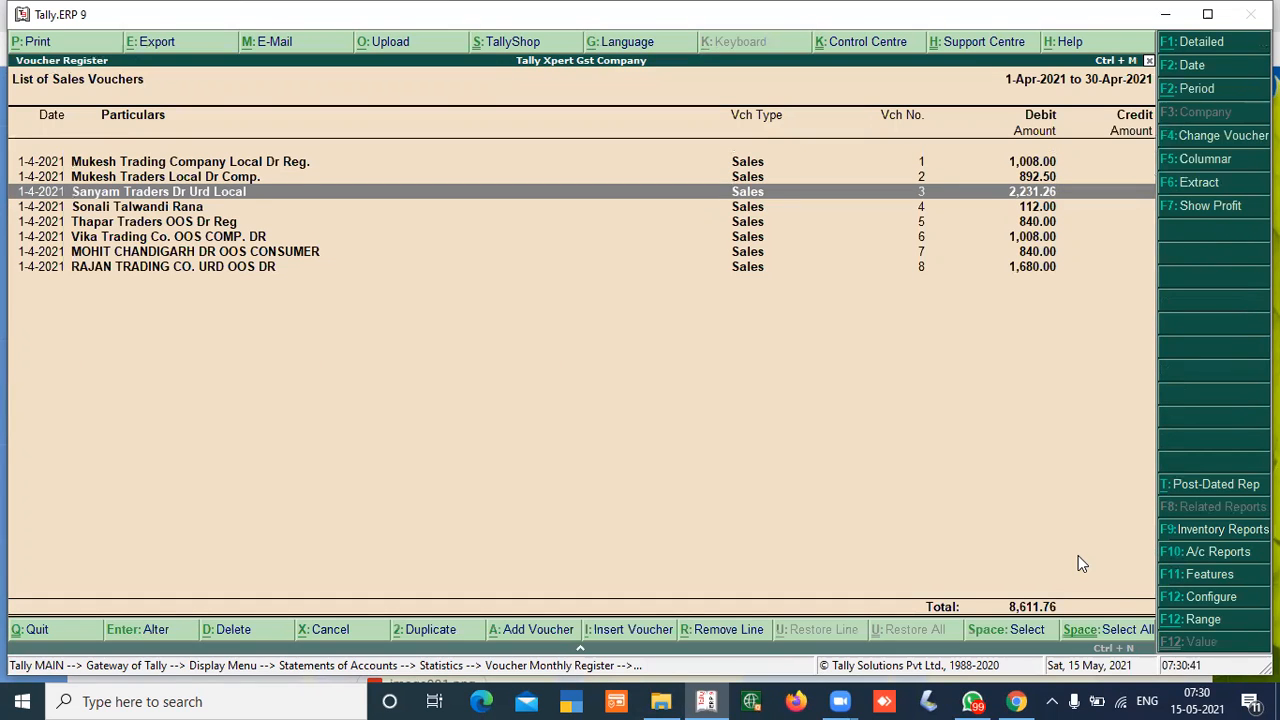
{"action": "key", "text": "Up"}
{"action": "key", "text": "Up"}
{"action": "key", "text": "Down"}
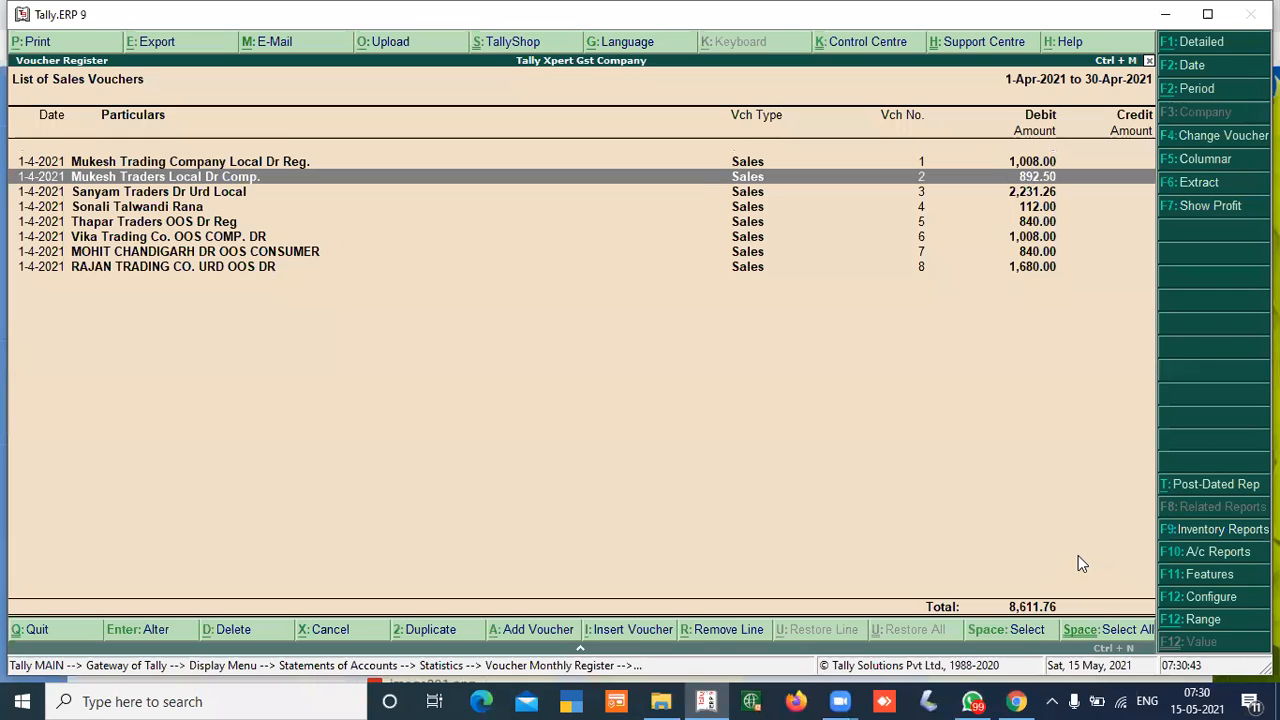
{"action": "key", "text": "Down"}
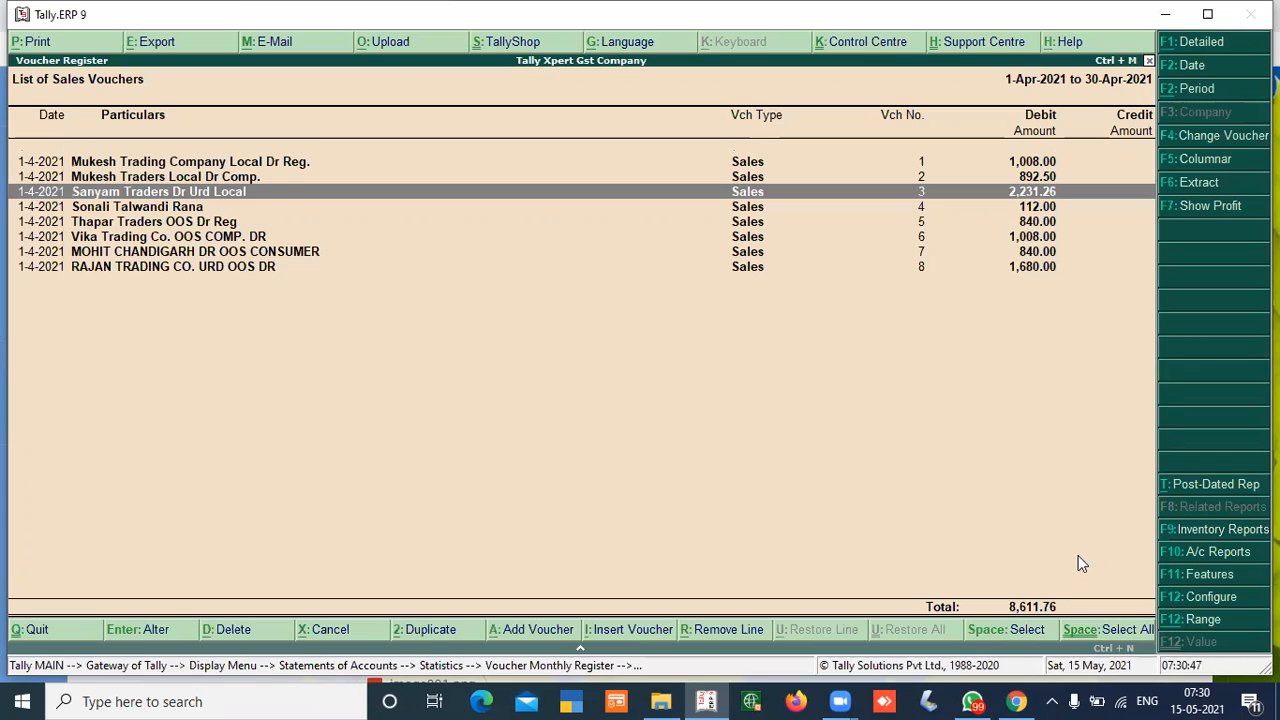
{"action": "key", "text": "Down"}
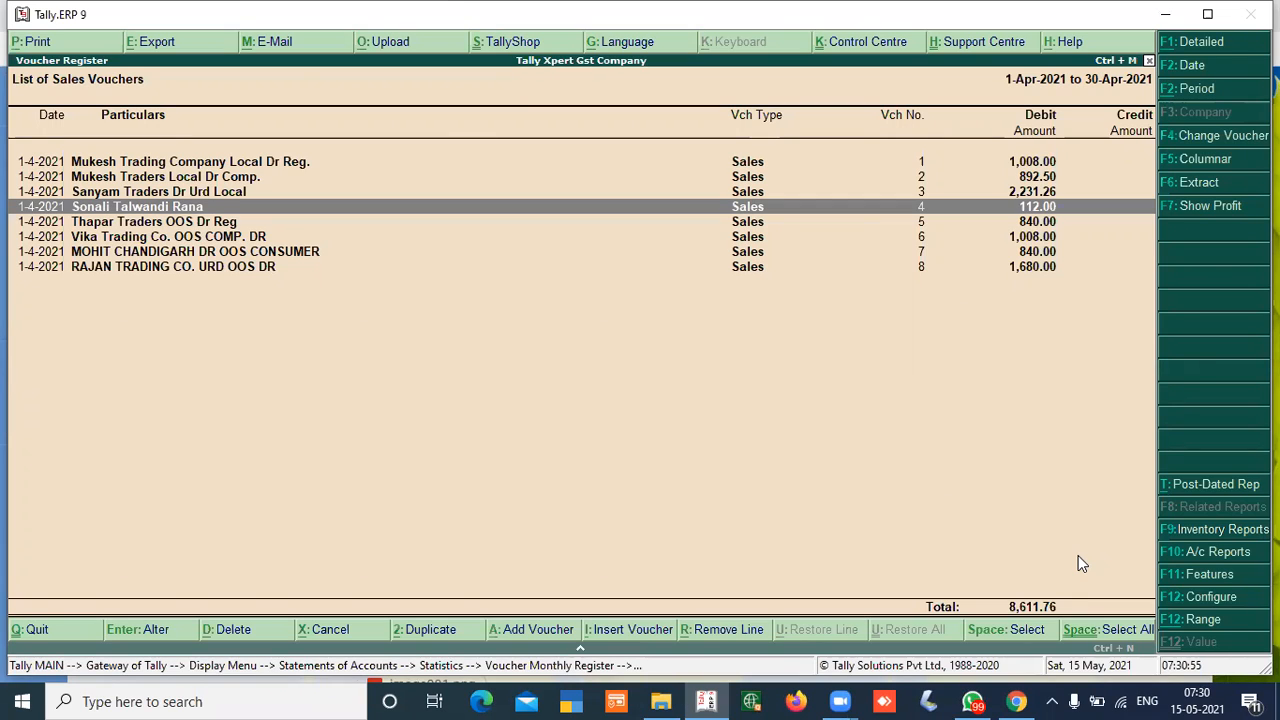
{"action": "key", "text": "Down"}
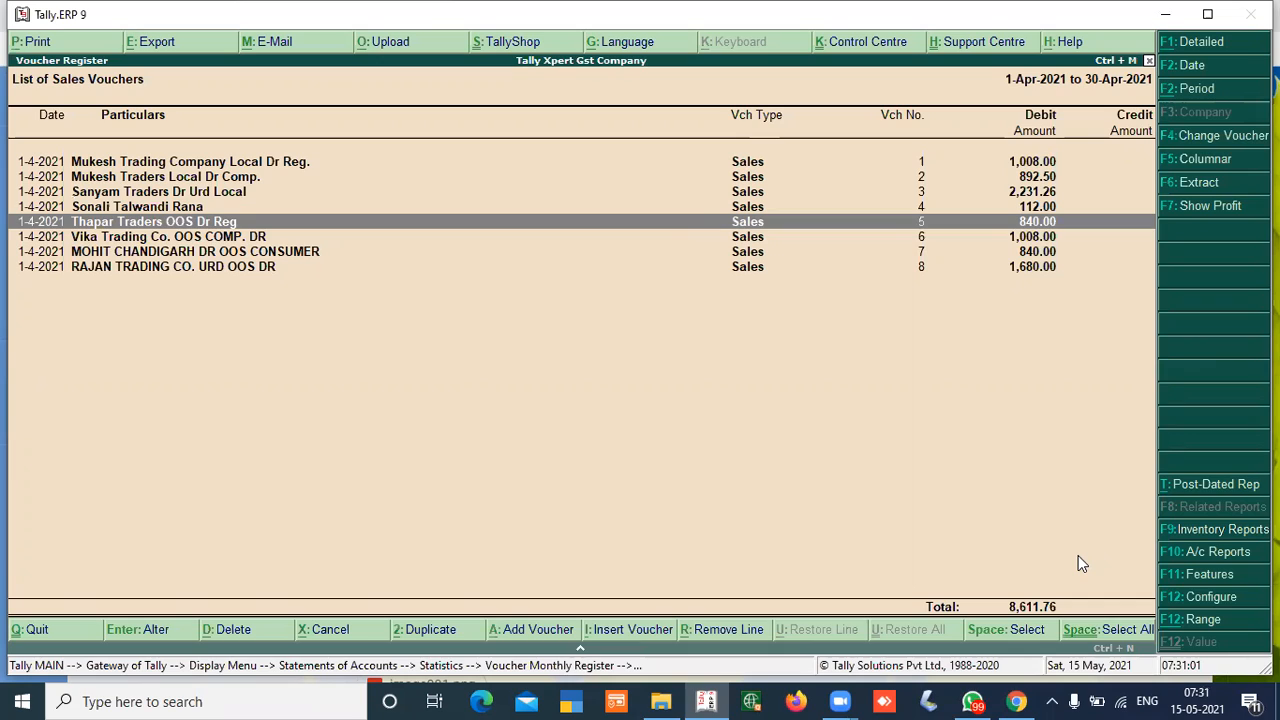
{"action": "key", "text": "Down"}
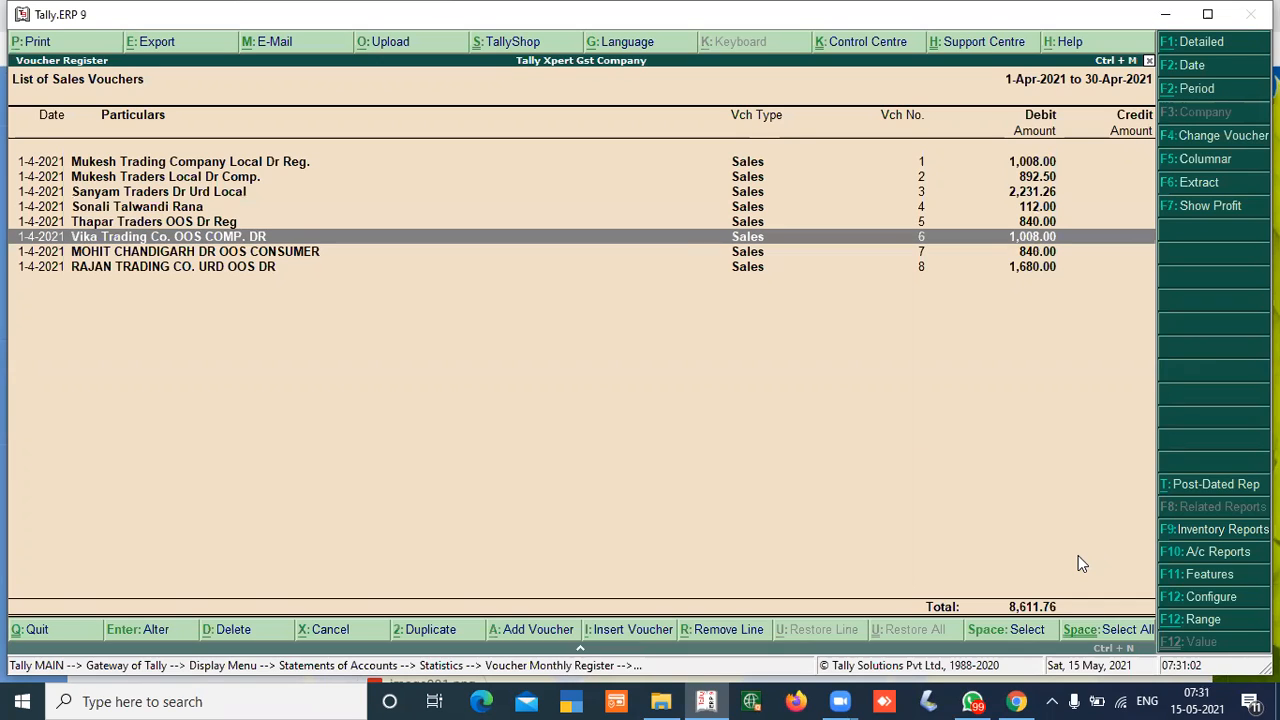
{"action": "key", "text": "Down"}
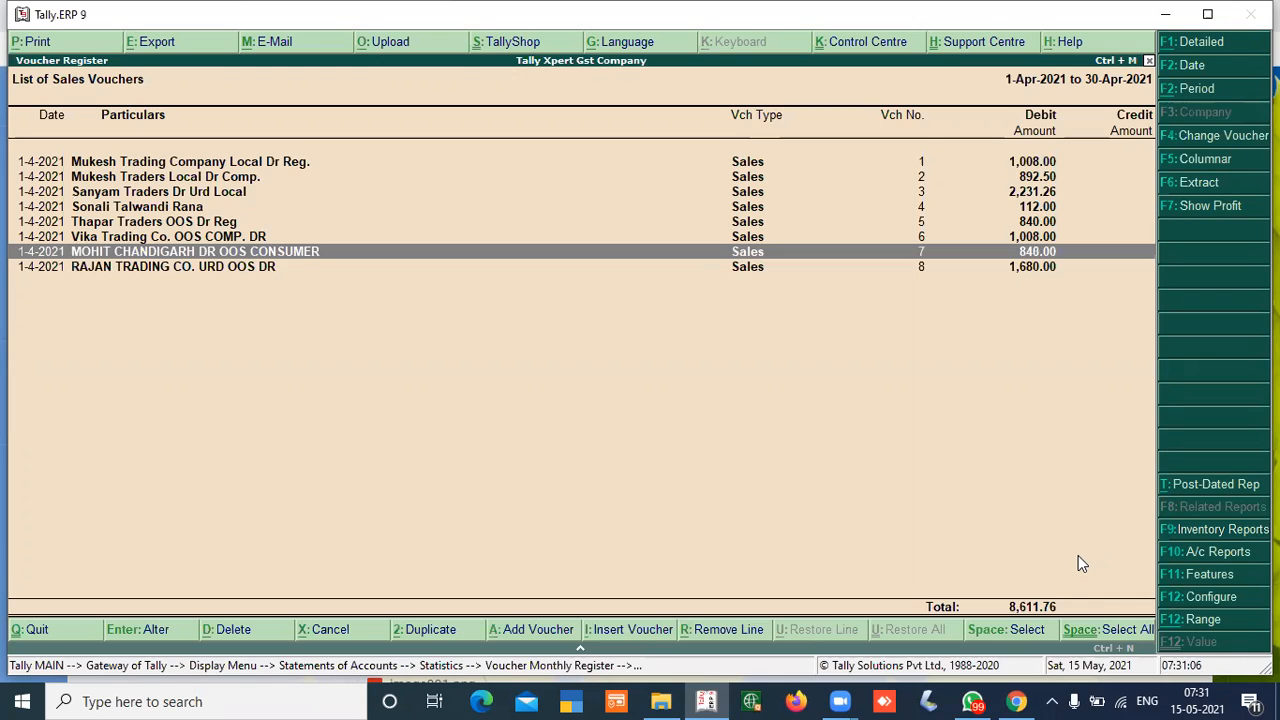
{"action": "key", "text": "Down"}
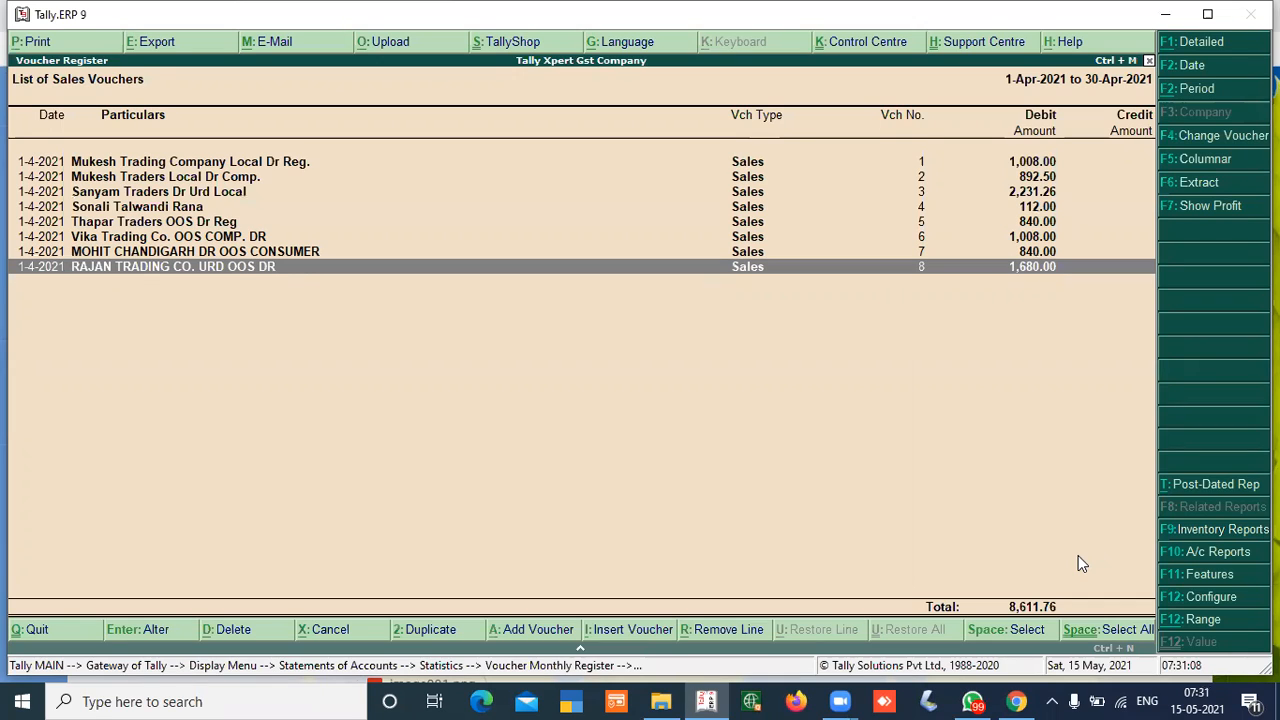
{"action": "key", "text": "Up"}
{"action": "key", "text": "Home"}
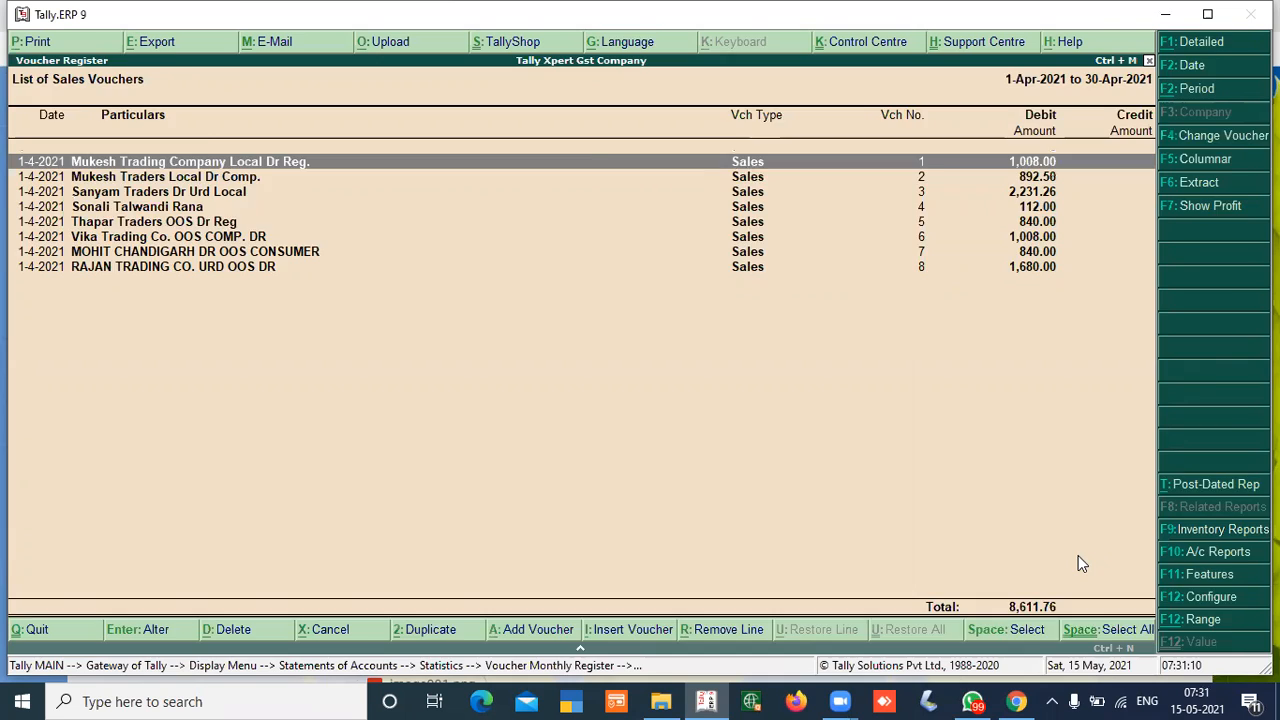
- Open the first sales voucher and examine each one through No. 8, leaving without changes
{"action": "key", "text": "Return"}
{"action": "key", "text": "Page_Down"}
{"action": "key", "text": "Page_Down"}
{"action": "key", "text": "Page_Down"}
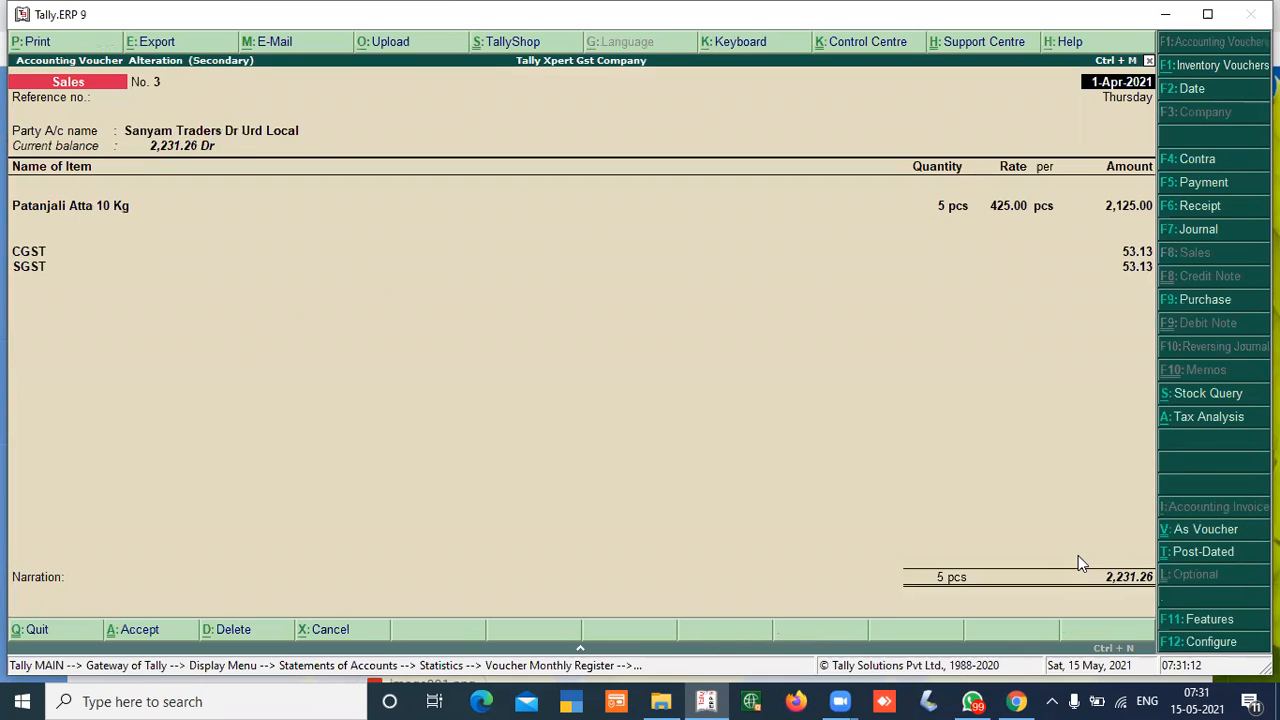
{"action": "key", "text": "Page_Down"}
{"action": "key", "text": "Page_Down"}
{"action": "key", "text": "Page_Down"}
{"action": "key", "text": "Page_Down"}
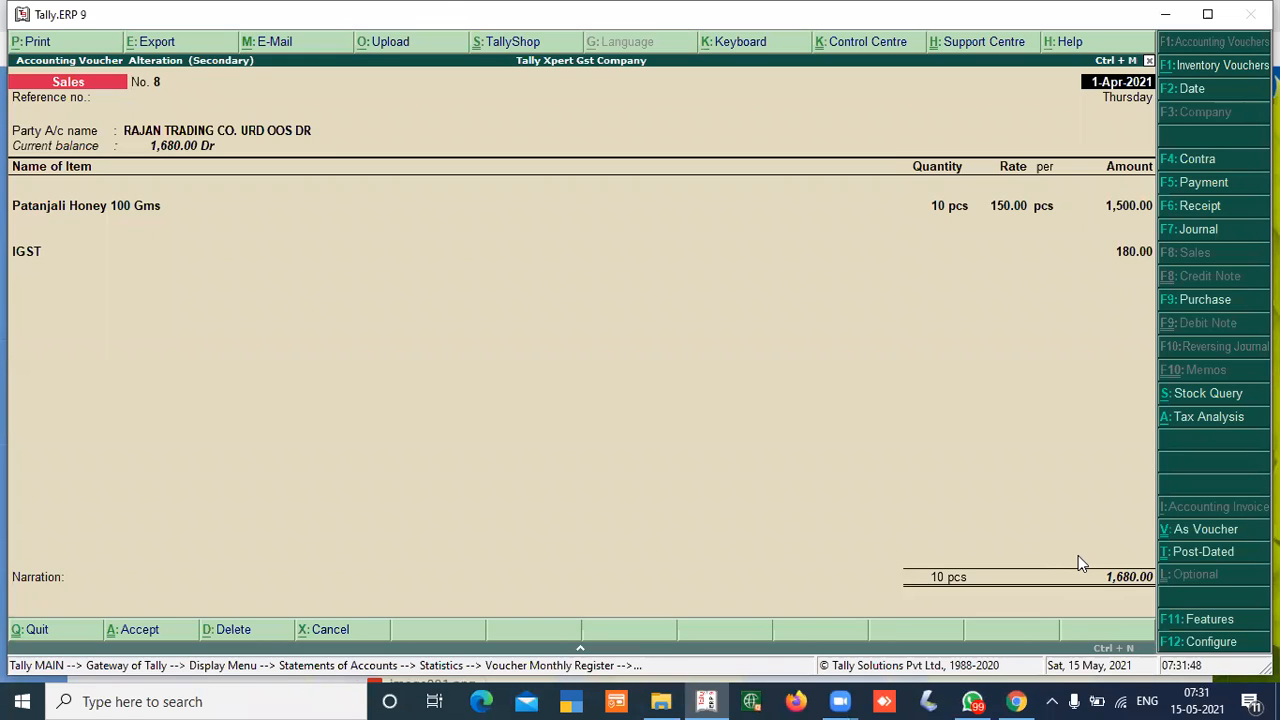
{"action": "key", "text": "Escape"}
{"action": "key", "text": "Return"}
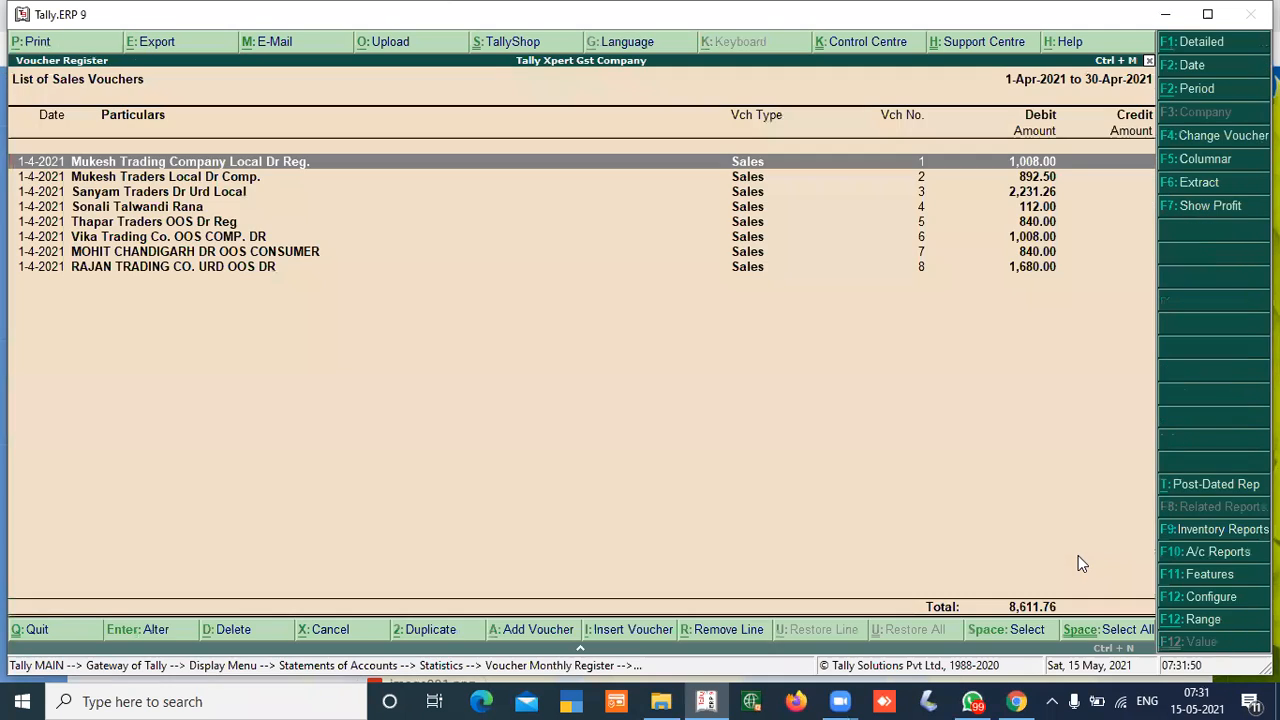
- Close the open reports and return to the main Gateway of Tally screen, declining to quit
{"action": "key", "text": "Escape"}
{"action": "key", "text": "Escape"}
{"action": "key", "text": "Escape"}
{"action": "key", "text": "Escape"}
{"action": "key", "text": "Escape"}
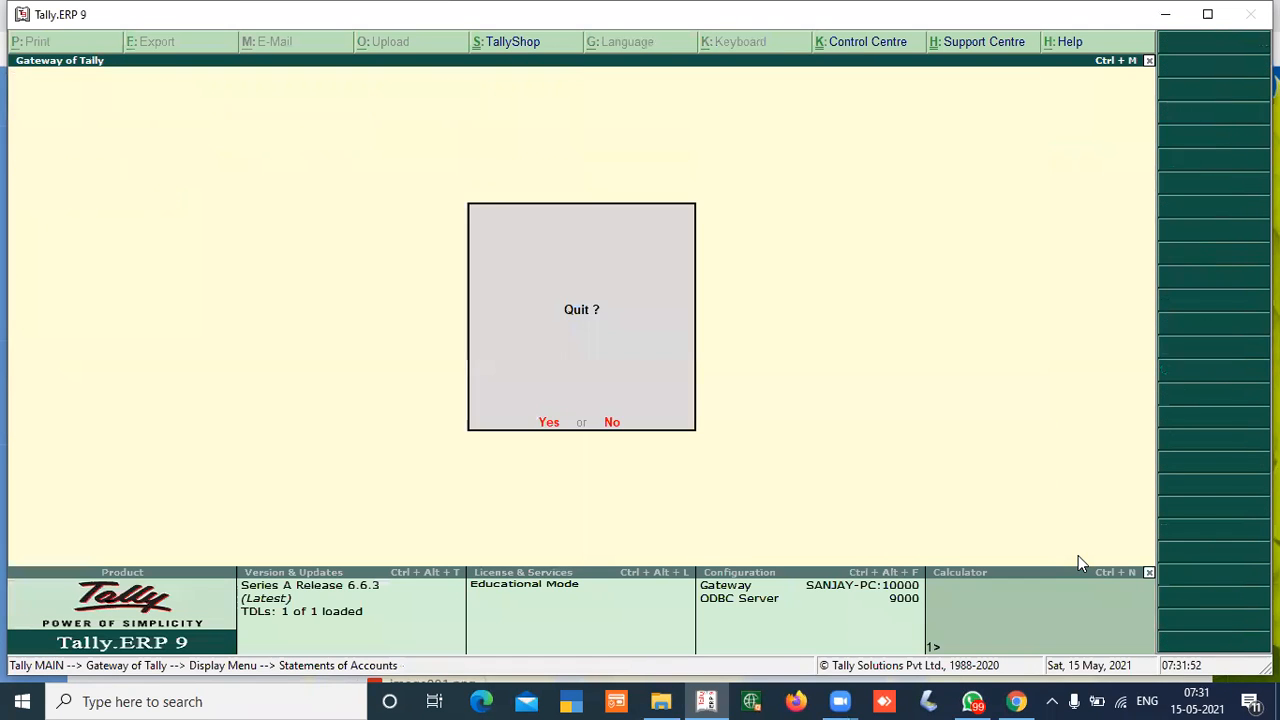
{"action": "key", "text": "Escape"}
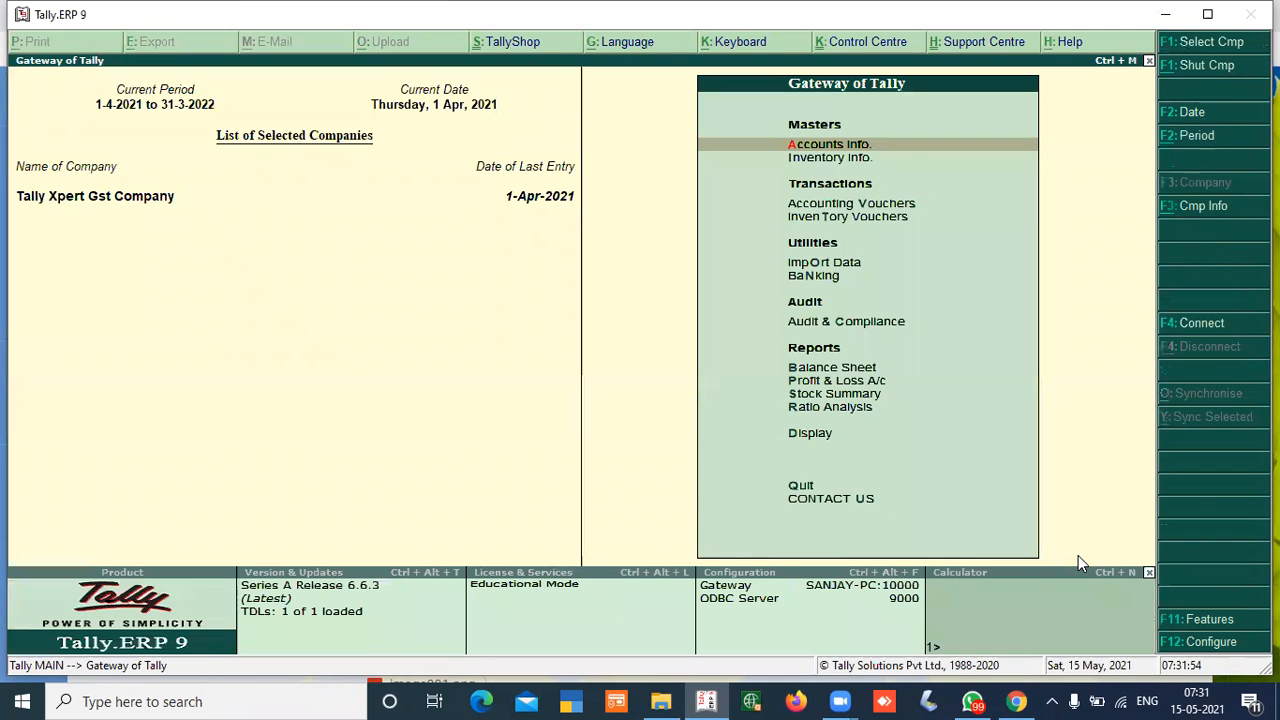
- Start creating a single stock item named Petrol under Primary, with the description left empty
{"action": "key", "text": "Down"}
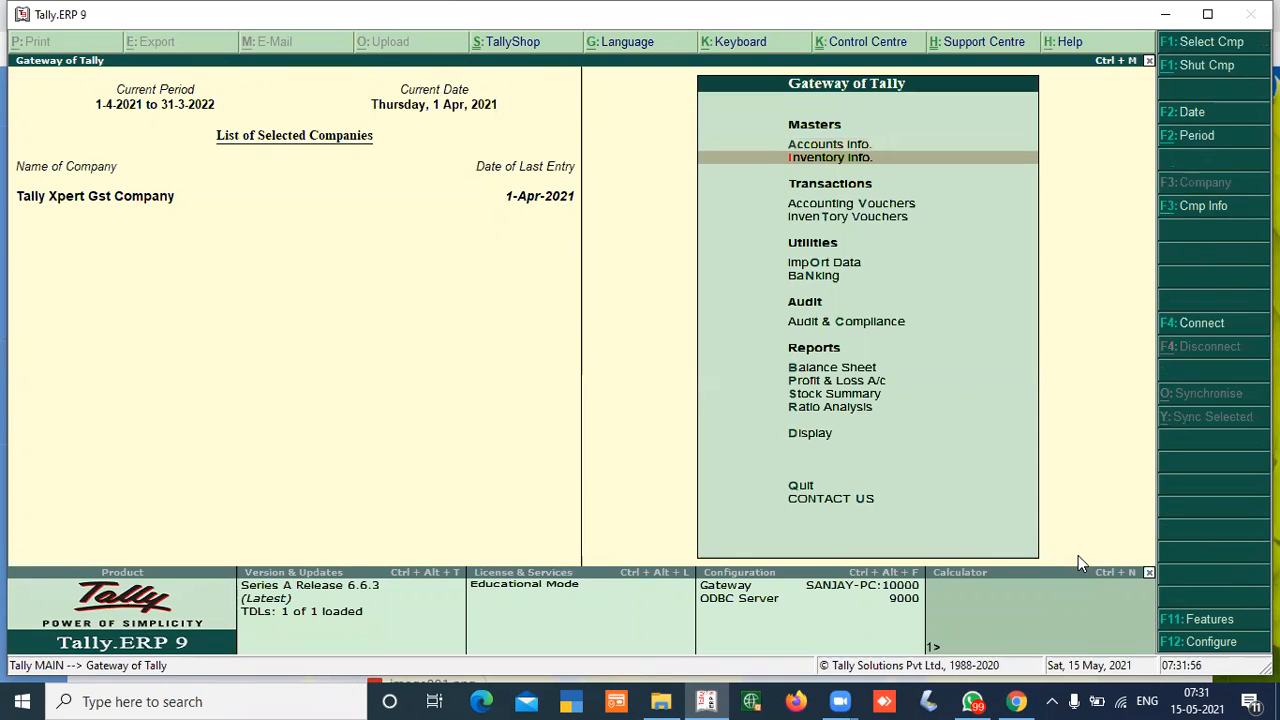
{"action": "key", "text": "Return"}
{"action": "key", "text": "Down"}
{"action": "key", "text": "Return"}
{"action": "key", "text": "Return"}
{"action": "type", "text": "Petrol"}
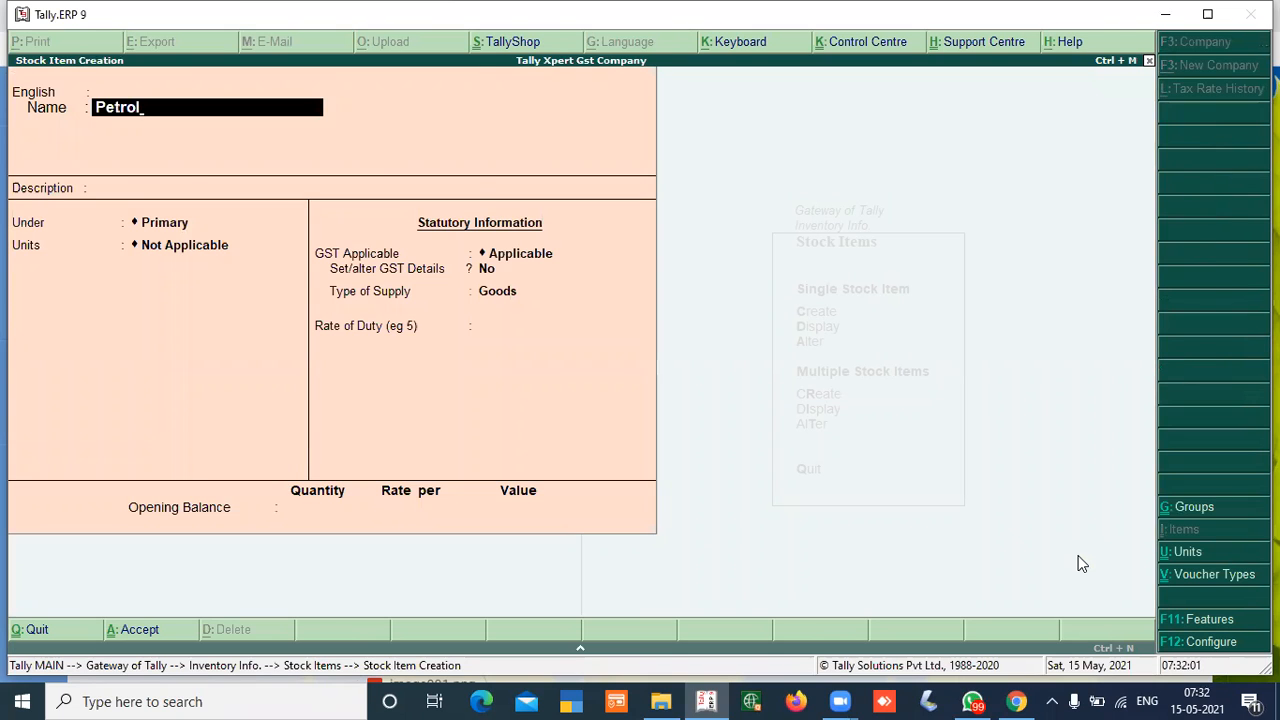
{"action": "key", "text": "Return"}
{"action": "key", "text": "Return"}
{"action": "key", "text": "Return"}
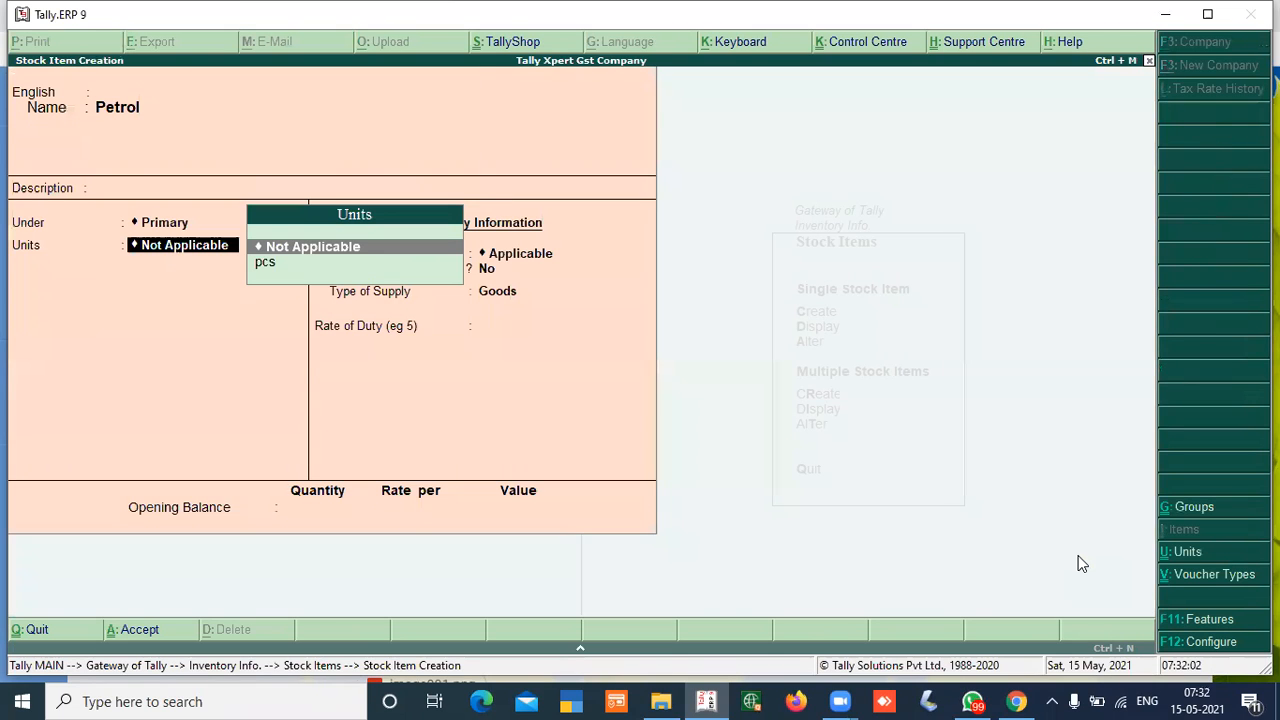
- Create a simple unit with symbol ltr, unit quantity code OTH-OTHERS and 0 decimal places for Petrol
{"action": "key", "text": "alt+c"}
{"action": "type", "text": "ltr"}
{"action": "key", "text": "Return"}
{"action": "key", "text": "Return"}
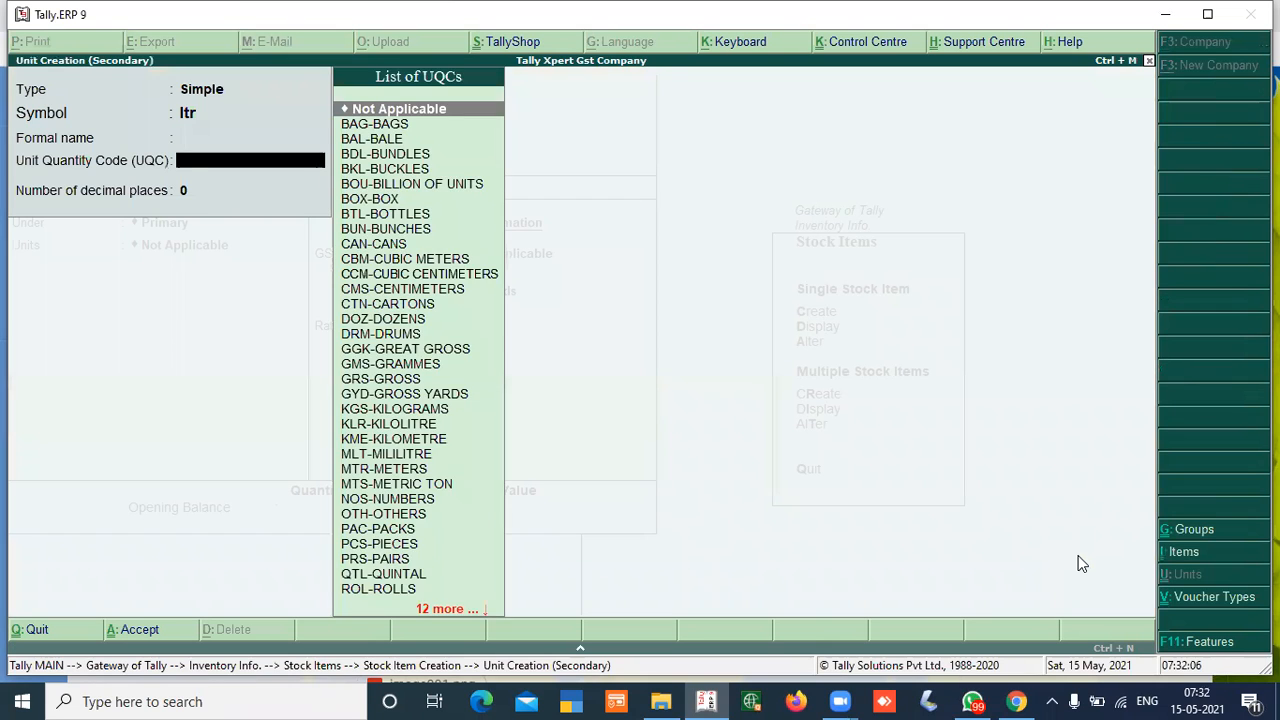
{"action": "type", "text": "oth"}
{"action": "key", "text": "Return"}
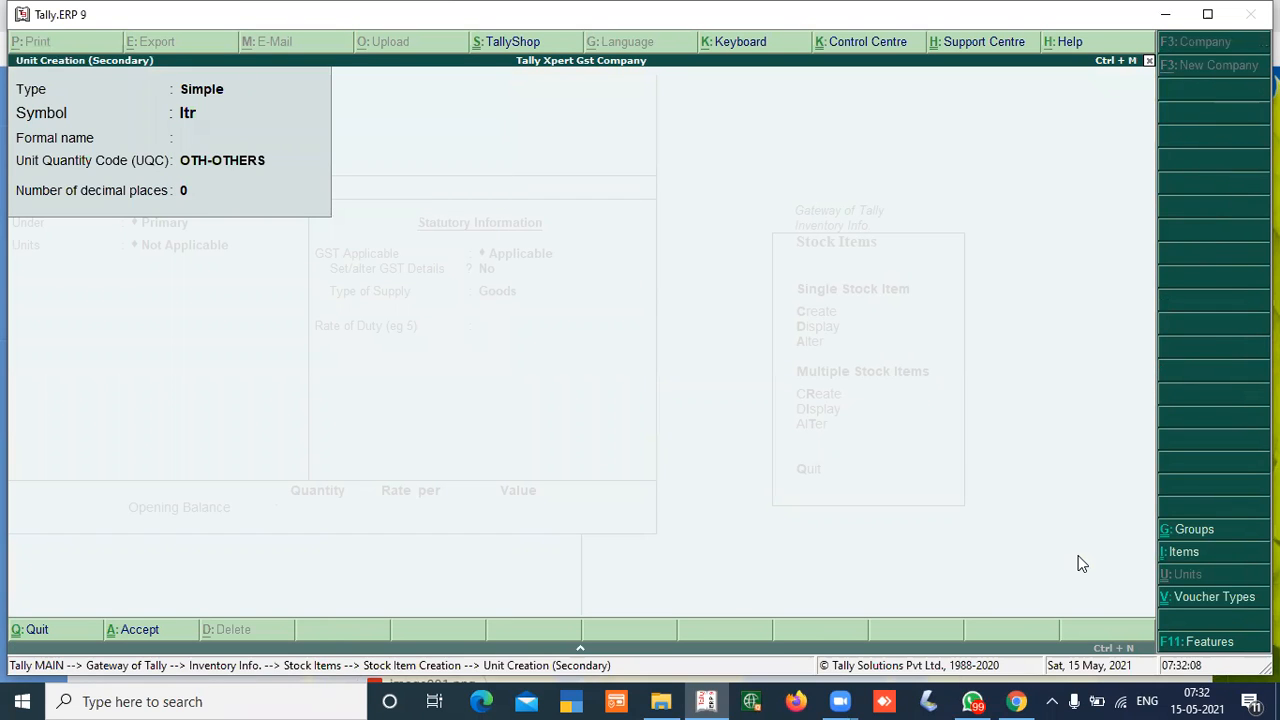
{"action": "key", "text": "Return"}
- Turn on GST details for Petrol, with no alternate unit, and mark it as non-GST goods
{"action": "key", "text": "Return"}
{"action": "key", "text": "Return"}
{"action": "type", "text": "y"}
{"action": "key", "text": "Return"}
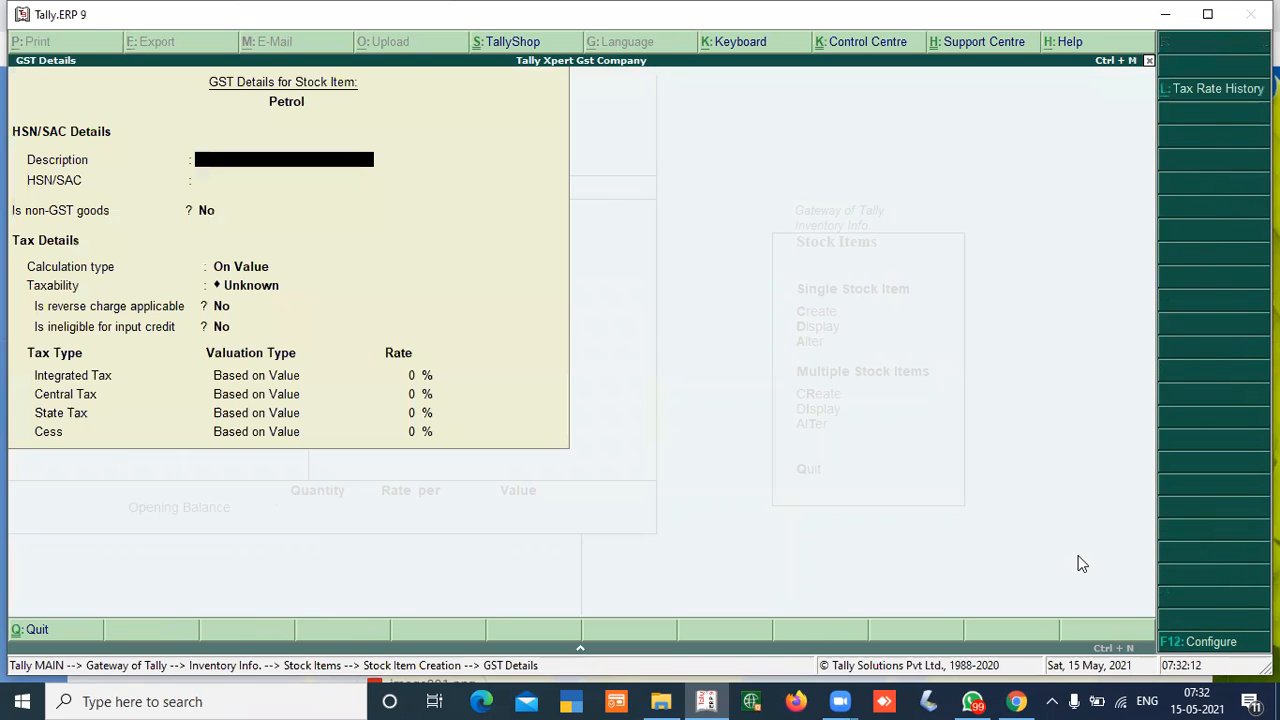
{"action": "key", "text": "Return"}
{"action": "key", "text": "Return"}
{"action": "type", "text": "y"}
{"action": "key", "text": "Return"}
- Reopen Petrol's GST details, set the HSN/SAC to 1111, keep it as non-GST goods and save the stock item
{"action": "key", "text": "BackSpace"}
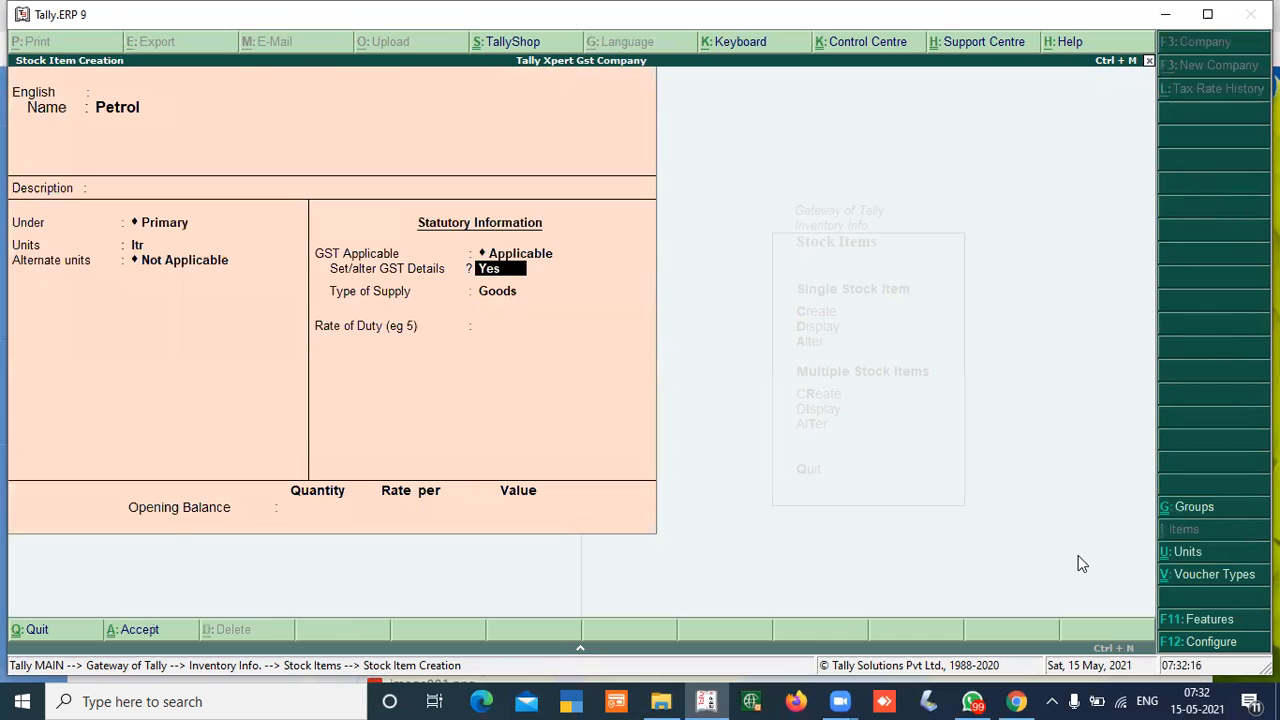
{"action": "key", "text": "Return"}
{"action": "key", "text": "Return"}
{"action": "key", "text": "Return"}
{"action": "key", "text": "BackSpace"}
{"action": "type", "text": "1111"}
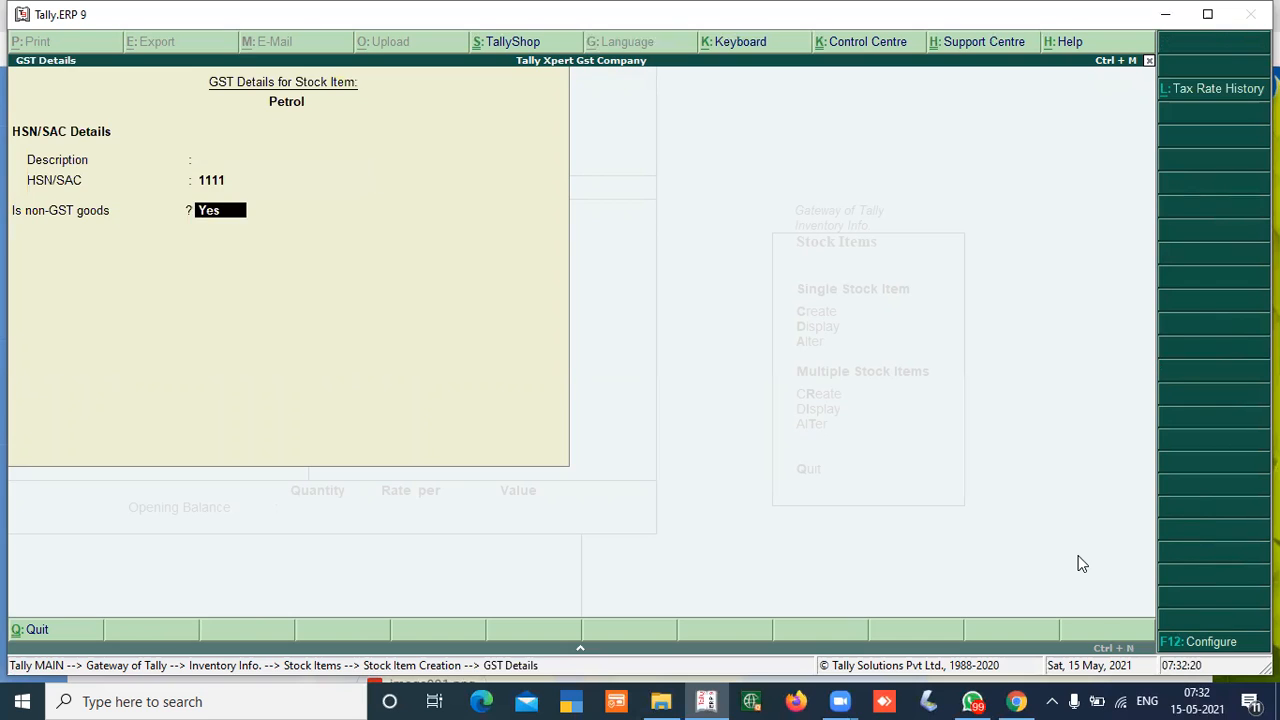
{"action": "key", "text": "Return"}
{"action": "key", "text": "Return"}
{"action": "key", "text": "Return"}
{"action": "key", "text": "Return"}
{"action": "key", "text": "Return"}
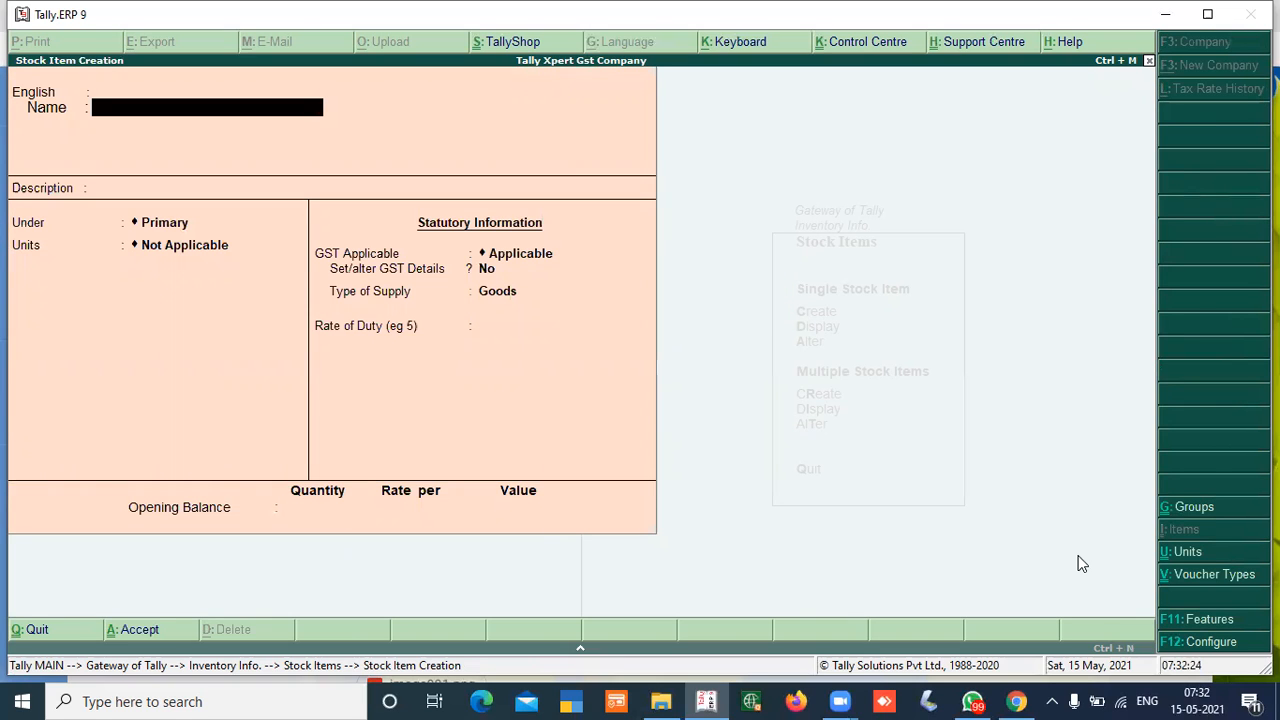
- Start another stock item named Wheat under Primary, leaving the description empty
{"action": "type", "text": "Wheat"}
{"action": "key", "text": "Return"}
{"action": "key", "text": "Return"}
{"action": "key", "text": "Return"}
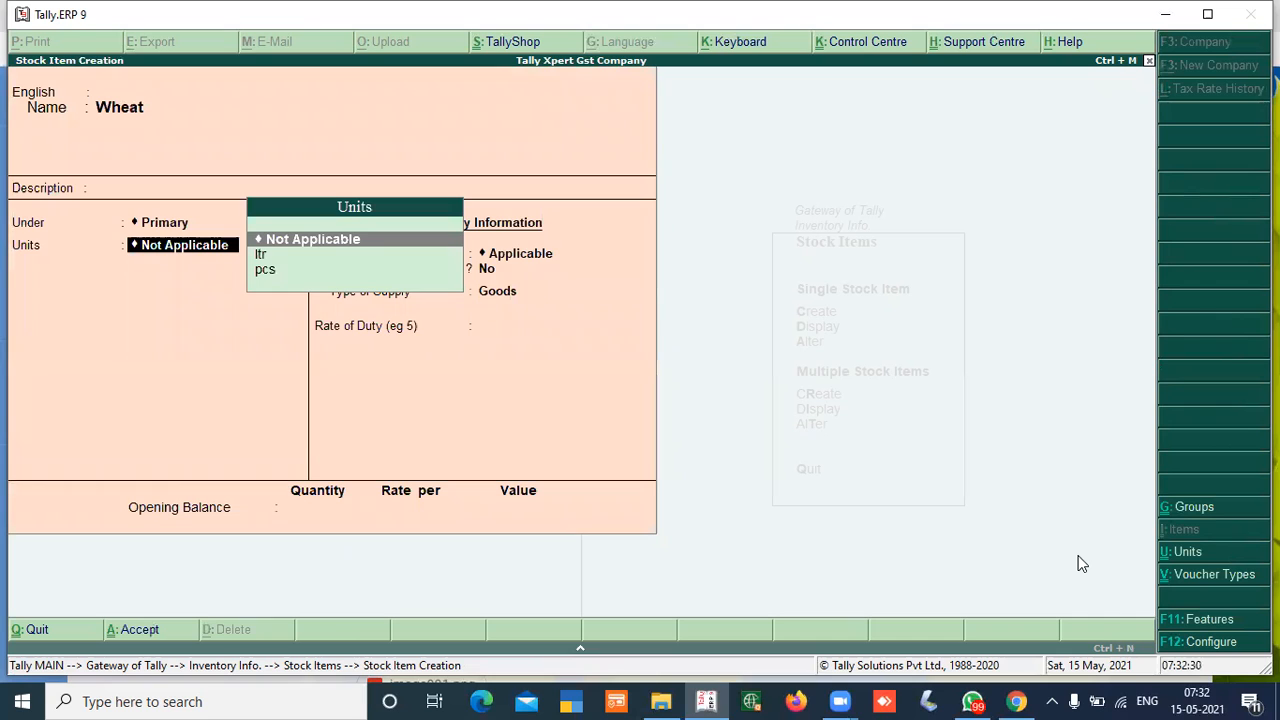
- Create a simple unit with symbol kgs., unit quantity code KGS-KILOGRAMS and 0 decimal places for Wheat
{"action": "key", "text": "alt+c"}
{"action": "type", "text": "kgs"}
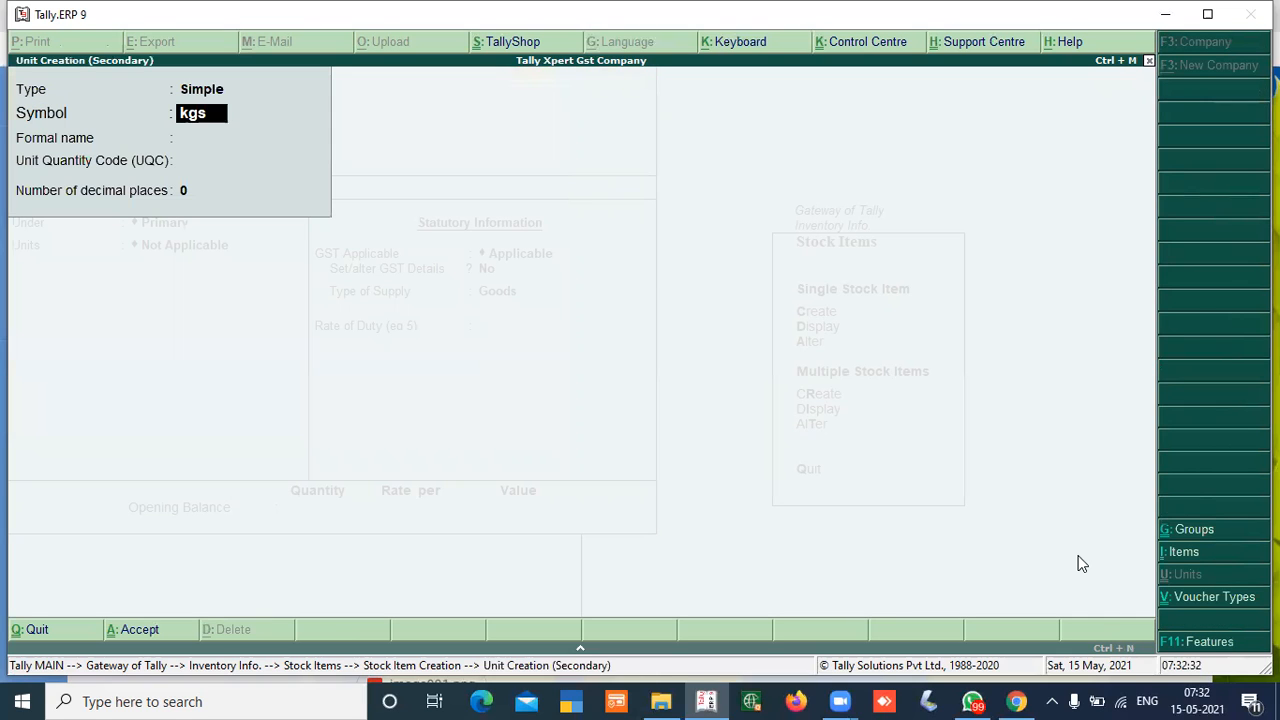
{"action": "type", "text": "."}
{"action": "key", "text": "Return"}
{"action": "key", "text": "Return"}
{"action": "type", "text": "kg"}
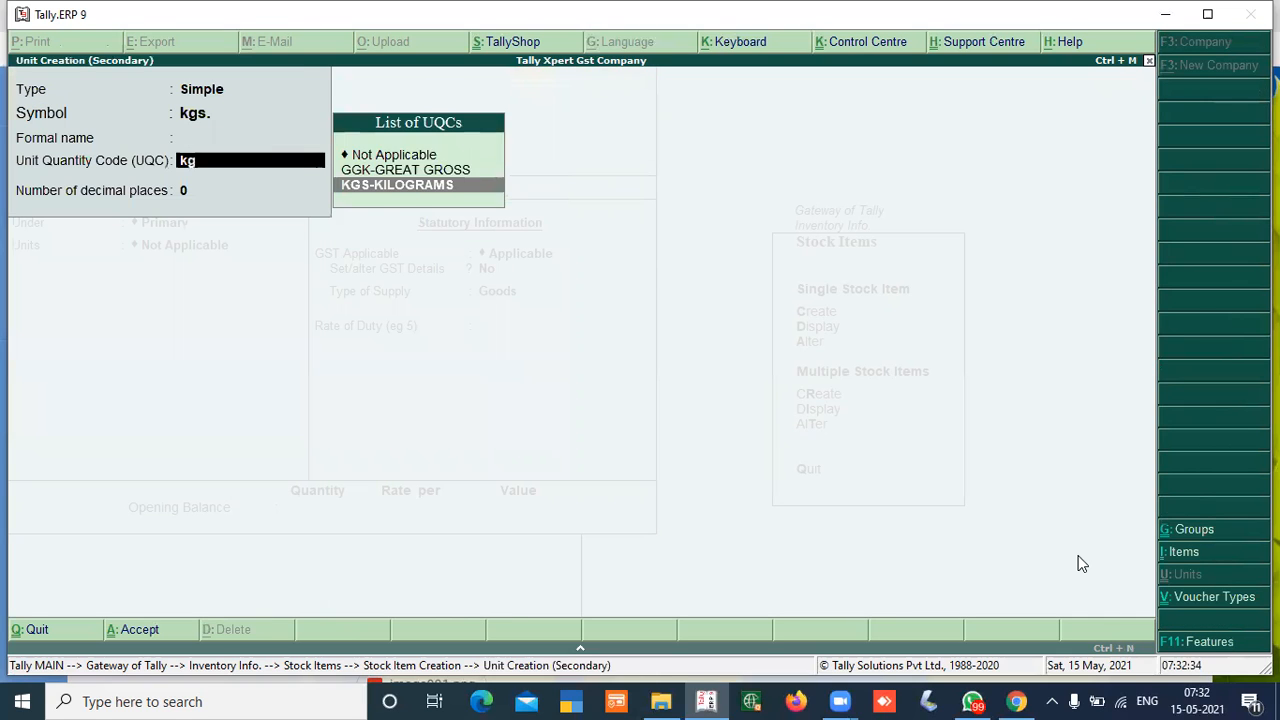
{"action": "key", "text": "Return"}
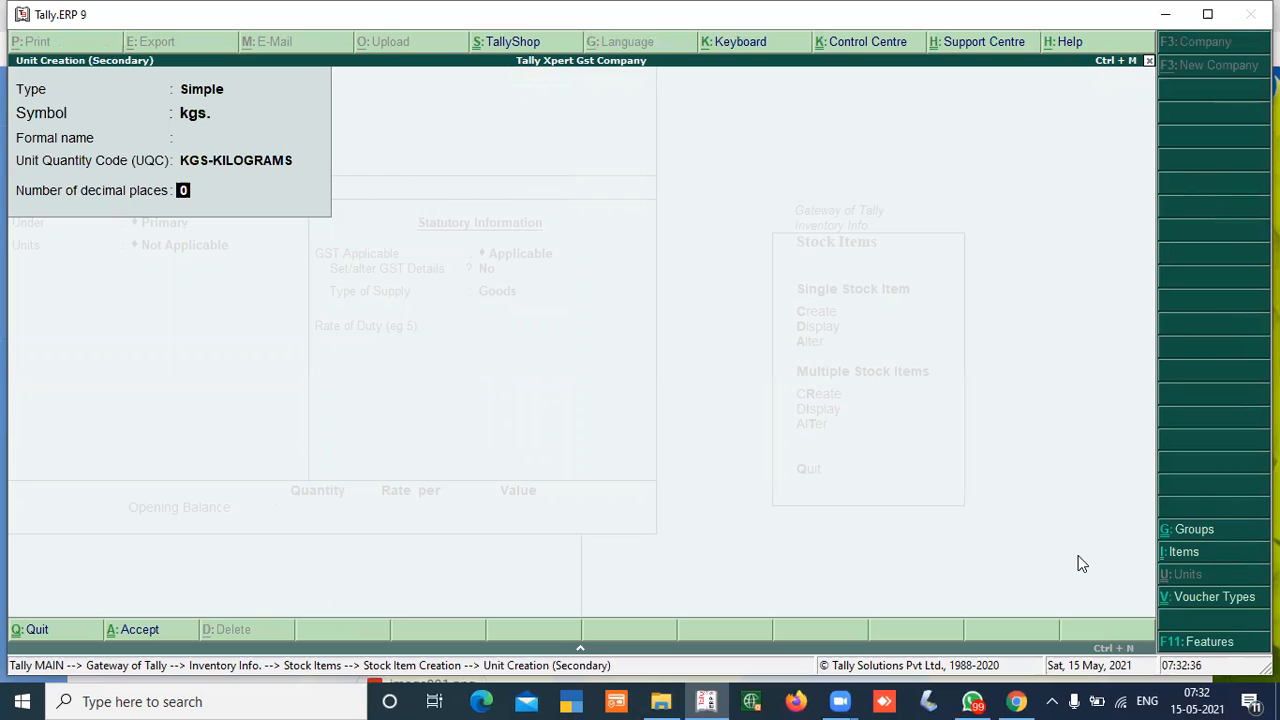
{"action": "key", "text": "Return"}
{"action": "key", "text": "Return"}
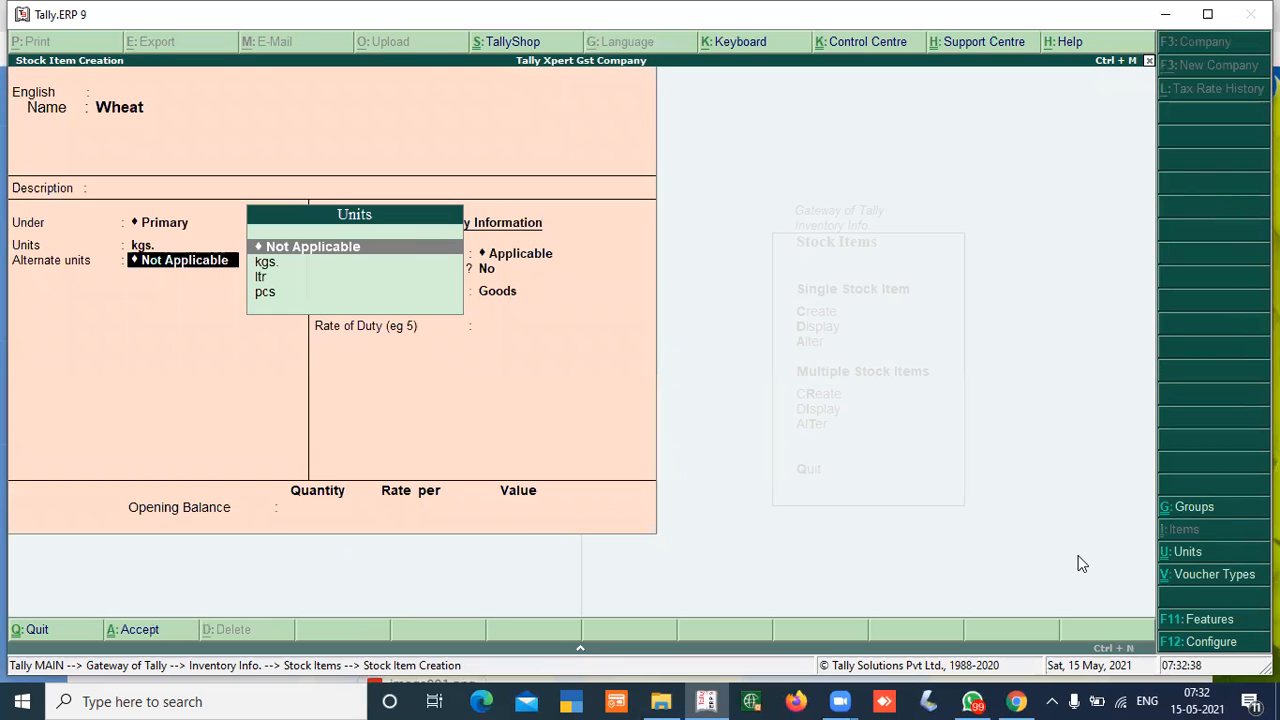
- Turn on GST details for Wheat, with no alternate unit, and set its taxability to Nil Rated
{"action": "key", "text": "Return"}
{"action": "key", "text": "Return"}
{"action": "key", "text": "y"}
{"action": "key", "text": "Return"}
{"action": "key", "text": "Return"}
{"action": "key", "text": "Return"}
{"action": "key", "text": "Return"}
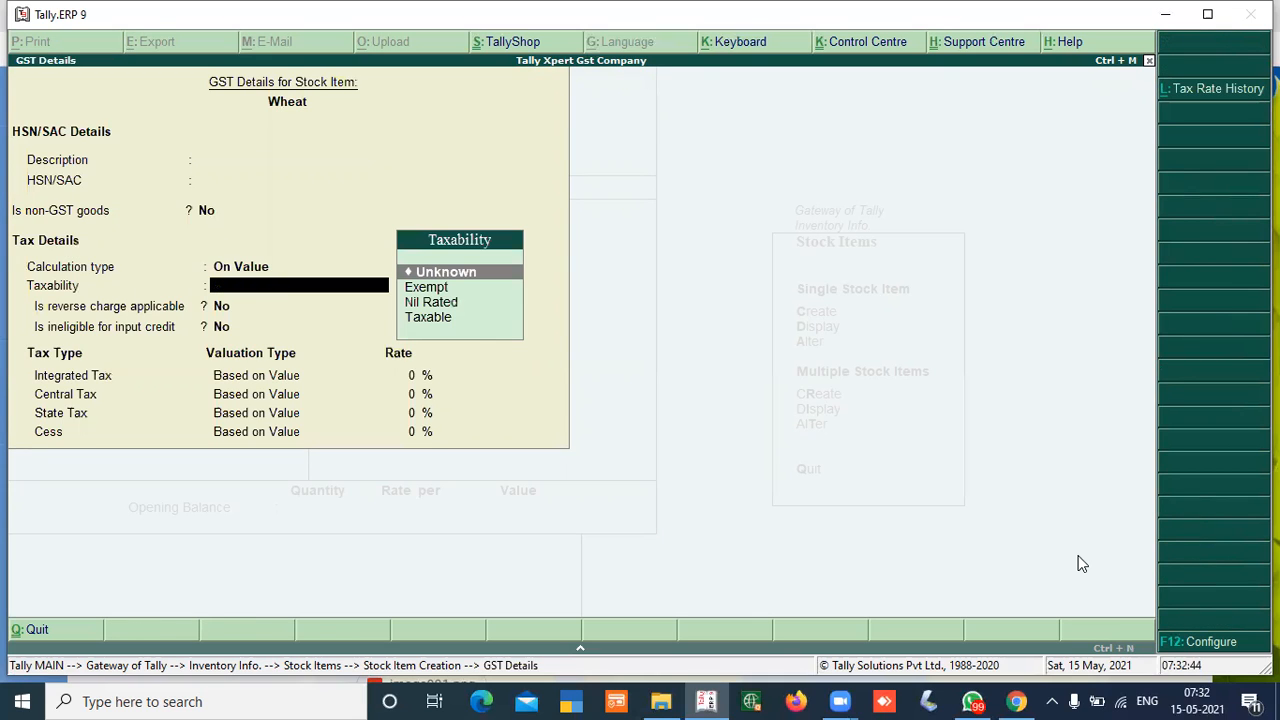
{"action": "key", "text": "Down"}
{"action": "key", "text": "Down"}
{"action": "key", "text": "Return"}
- Reopen Wheat's GST details to check the taxability, keep Nil Rated, and save the stock item
{"action": "key", "text": "BackSpace"}
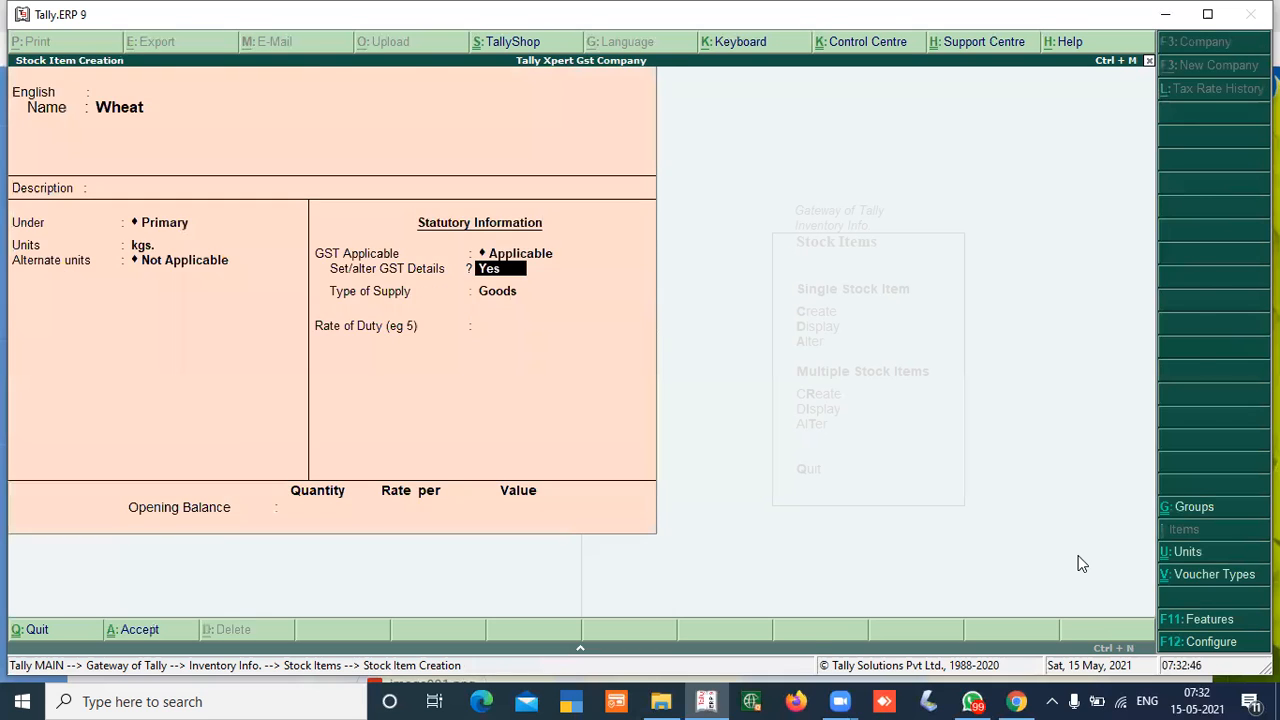
{"action": "key", "text": "Return"}
{"action": "key", "text": "Return"}
{"action": "key", "text": "Return"}
{"action": "key", "text": "Return"}
{"action": "key", "text": "Return"}
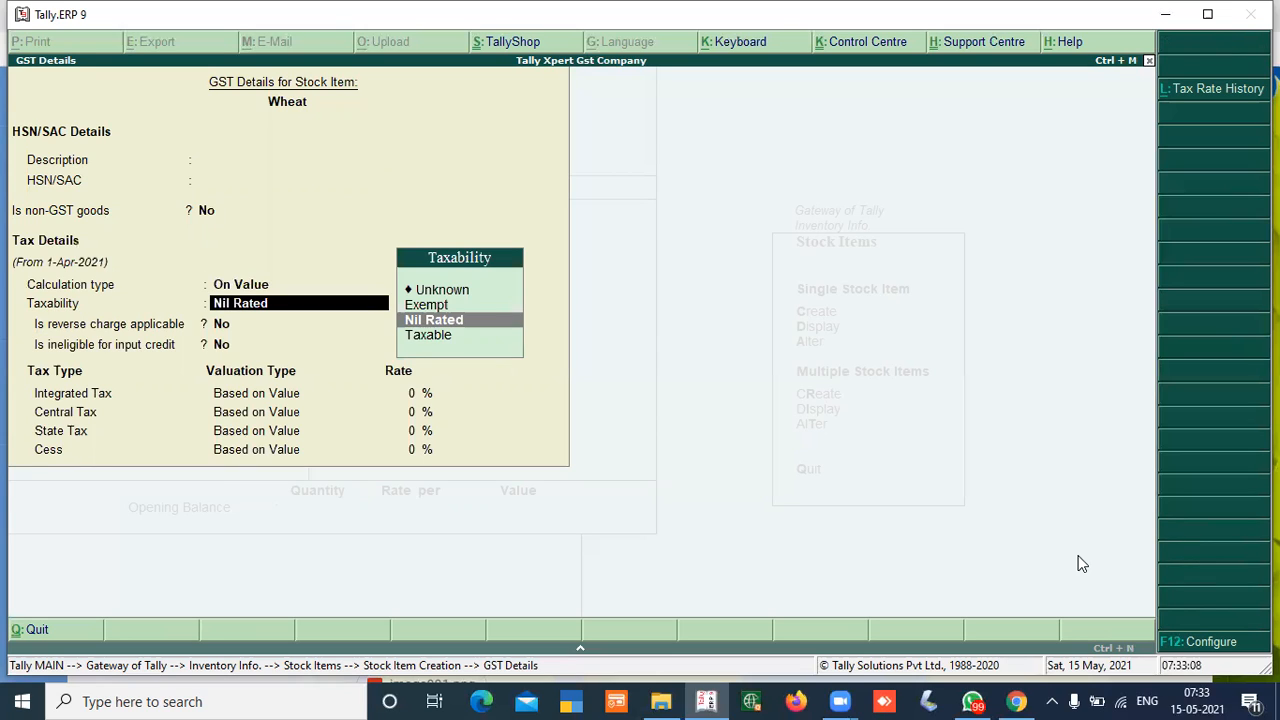
{"action": "key", "text": "ctrl+a"}
{"action": "key", "text": "Return"}
{"action": "key", "text": "Return"}
{"action": "key", "text": "Return"}
{"action": "key", "text": "Return"}
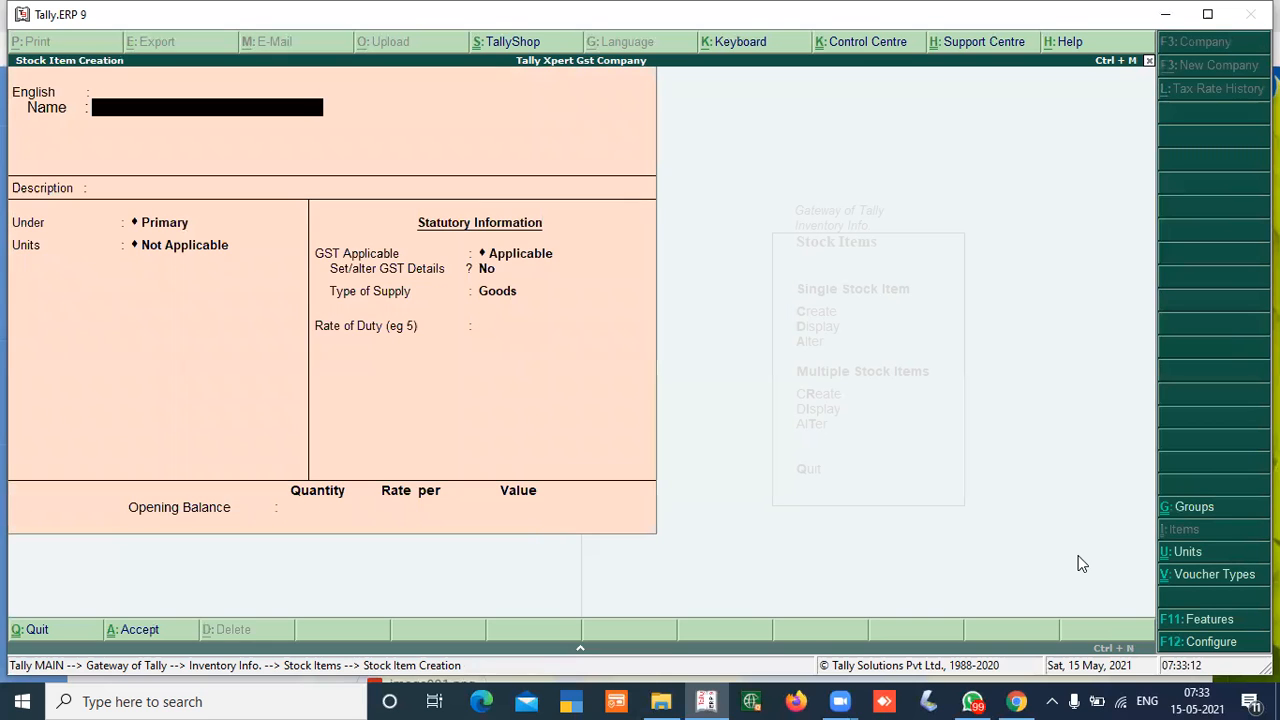
- Leave stock item creation, open a new purchase accounting voucher and enter the supplier invoice number, keeping the default date
{"action": "key", "text": "Escape"}
{"action": "key", "text": "Escape"}
{"action": "key", "text": "Escape"}
{"action": "key", "text": "Down"}
{"action": "key", "text": "Down"}
{"action": "key", "text": "Up"}
{"action": "key", "text": "Return"}
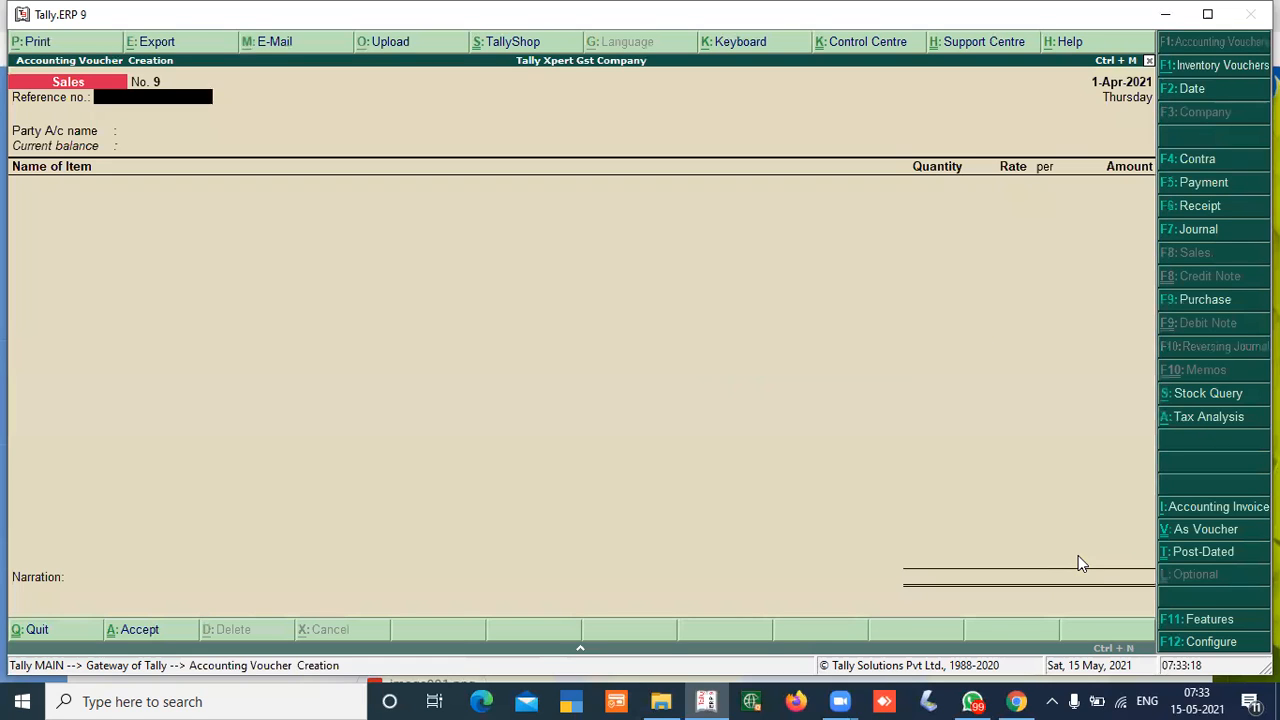
{"action": "left_click", "coordinate": [1200, 313]}
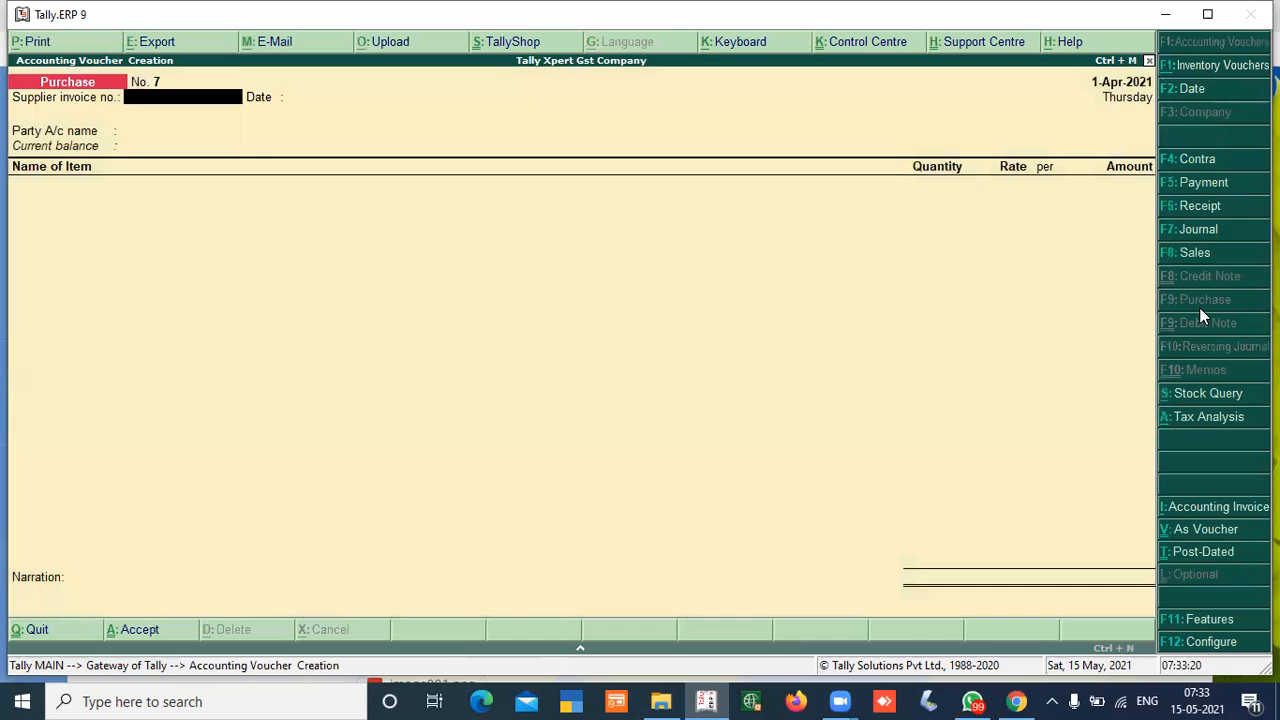
{"action": "type", "text": "124589"}
{"action": "key", "text": "Return"}
{"action": "key", "text": "Return"}
- Start a new party ledger named Balaji Petrocity from the purchase voucher, adding no other language name
{"action": "key", "text": "alt+c"}
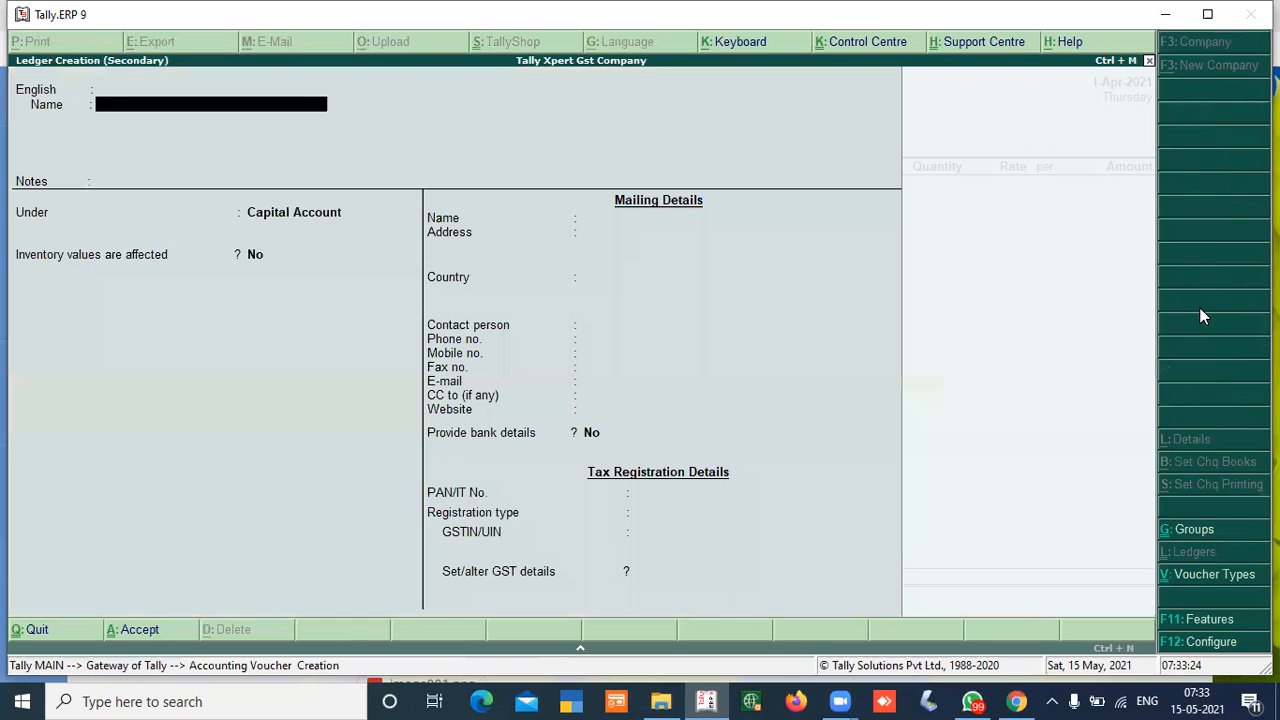
{"action": "type", "text": "Bala"}
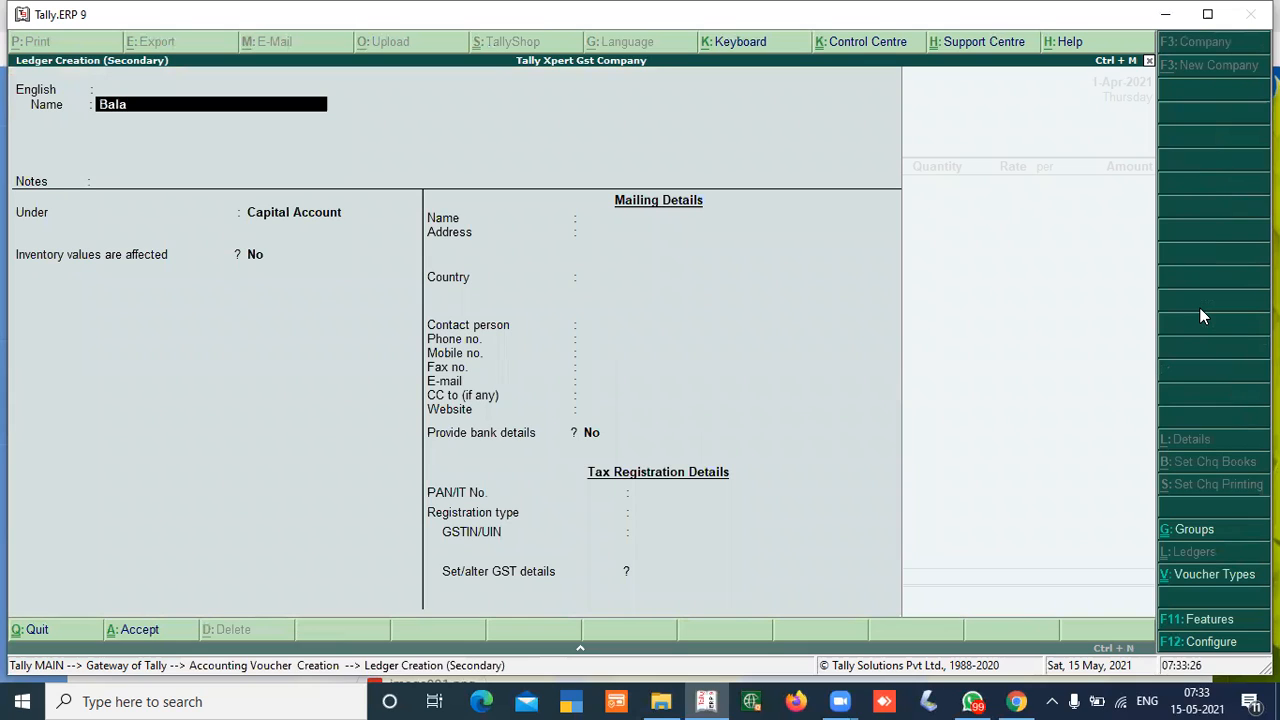
{"action": "type", "text": "ji Petrocity"}
{"action": "key", "text": "Return"}
{"action": "key", "text": "Return"}
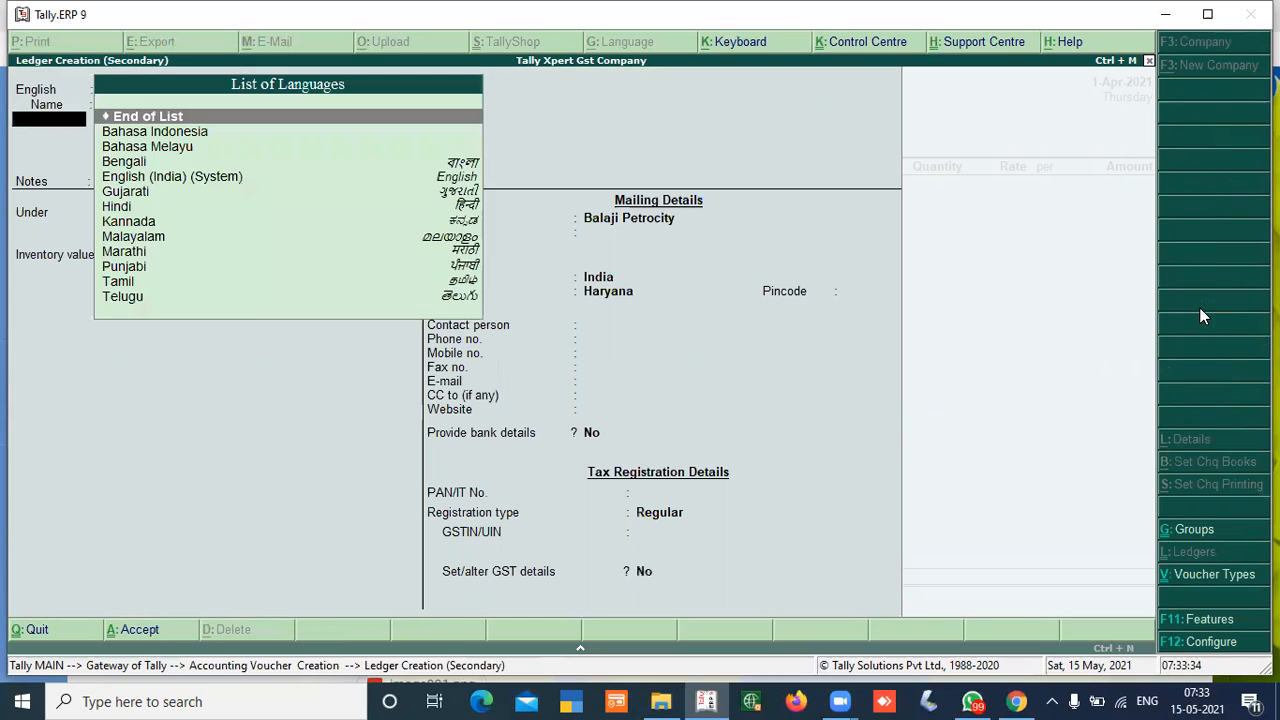
{"action": "key", "text": "Return"}
- Place the Balaji Petrocity ledger under Sundry Creditors and keep the default bill-by-bill and inventory settings
{"action": "type", "text": "ce"}
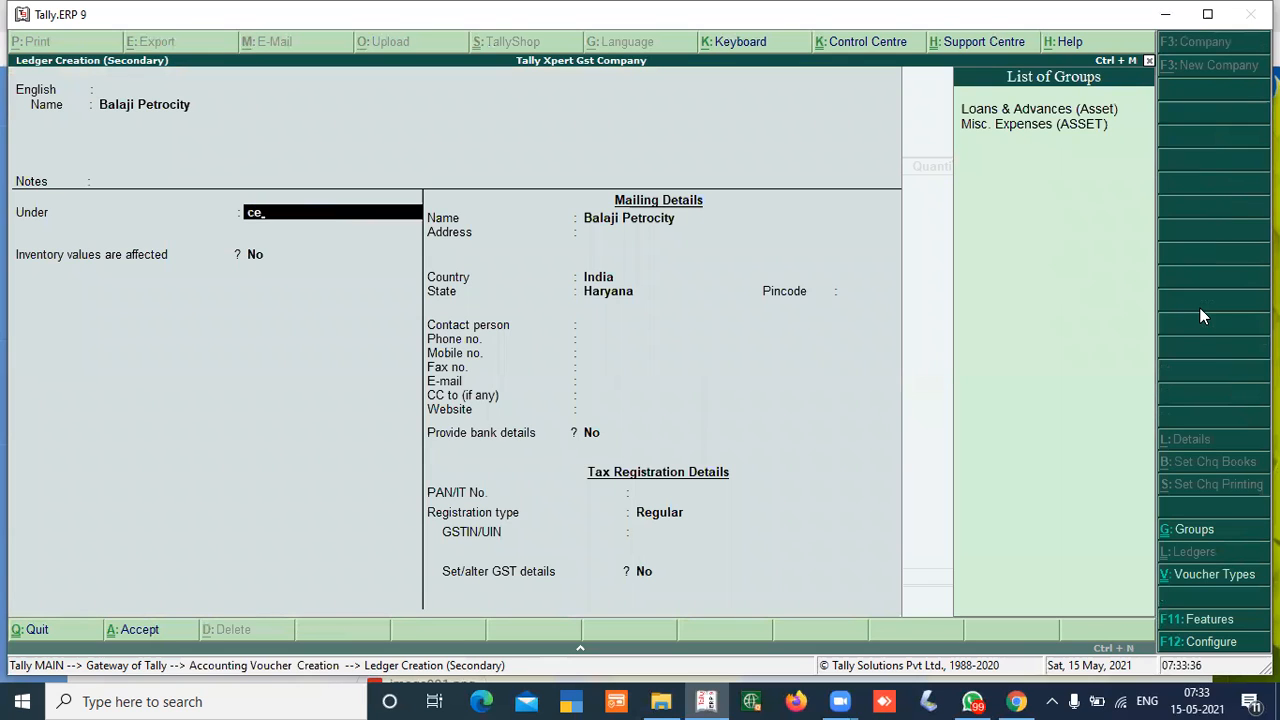
{"action": "key", "text": "BackSpace"}
{"action": "key", "text": "BackSpace"}
{"action": "type", "text": "cr"}
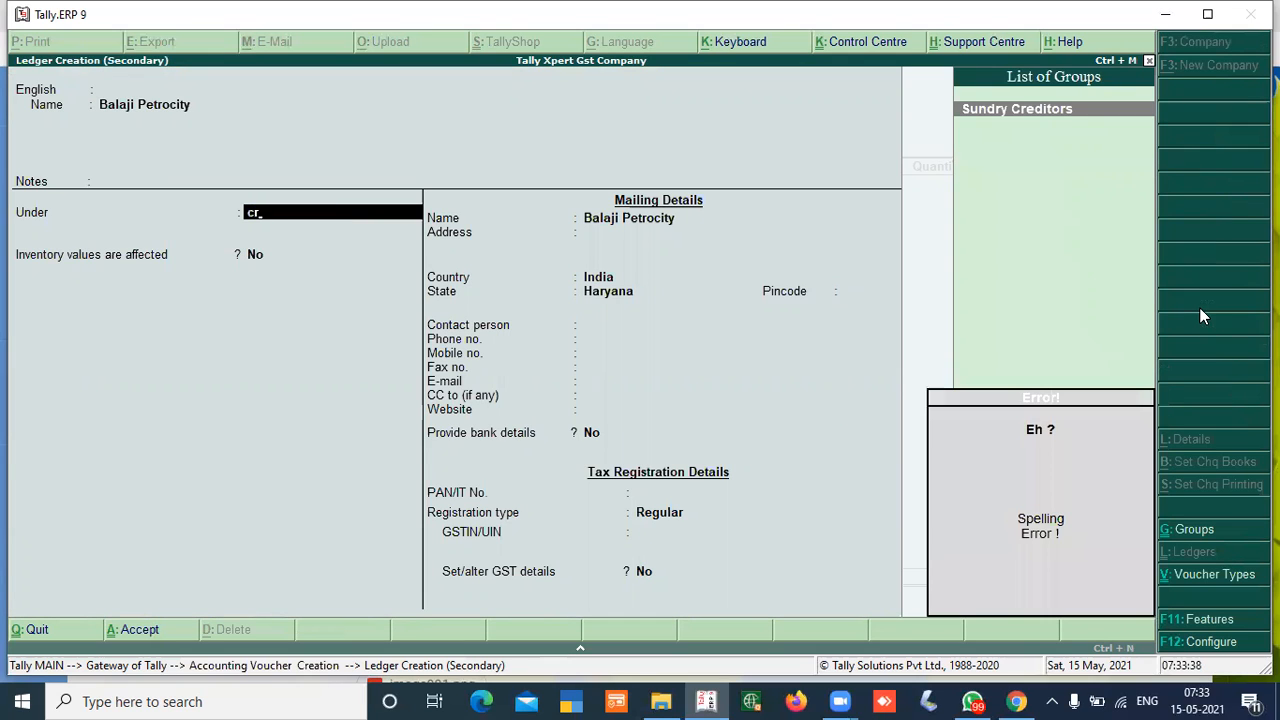
{"action": "key", "text": "Return"}
{"action": "key", "text": "Return"}
{"action": "key", "text": "Return"}
{"action": "key", "text": "Return"}
{"action": "key", "text": "Return"}
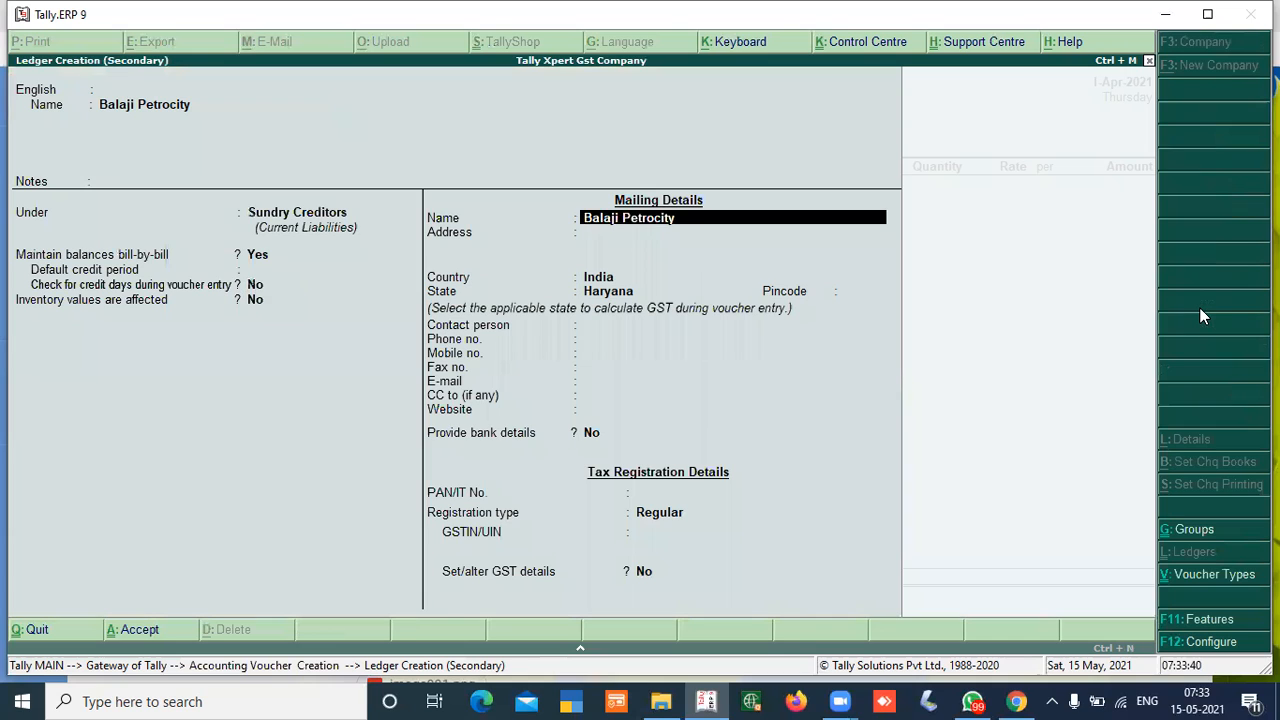
- Go through the ledger's mailing details down to the registration type, leaving the fields unchanged
{"action": "key", "text": "Return"}
{"action": "key", "text": "Return"}
{"action": "key", "text": "Return"}
{"action": "key", "text": "Return"}
{"action": "key", "text": "Return"}
{"action": "key", "text": "Return"}
{"action": "key", "text": "Return"}
{"action": "key", "text": "Return"}
{"action": "key", "text": "Return"}
{"action": "key", "text": "Return"}
{"action": "key", "text": "Return"}
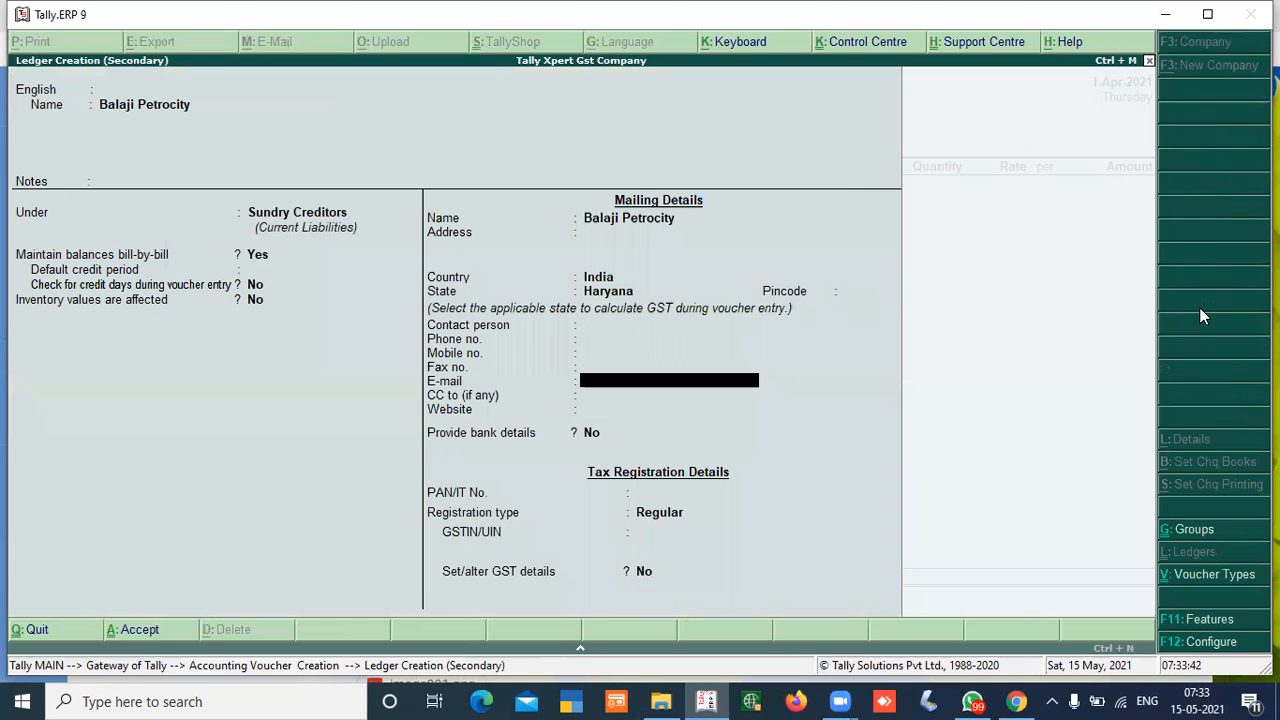
{"action": "key", "text": "Return"}
{"action": "key", "text": "Return"}
{"action": "key", "text": "Return"}
- Return to the ledger's name and extend it to Balaji Petrocity Local Reg
{"action": "key", "text": "BackSpace"}
{"action": "key", "text": "BackSpace"}
{"action": "key", "text": "BackSpace"}
{"action": "key", "text": "BackSpace"}
{"action": "key", "text": "BackSpace"}
{"action": "key", "text": "BackSpace"}
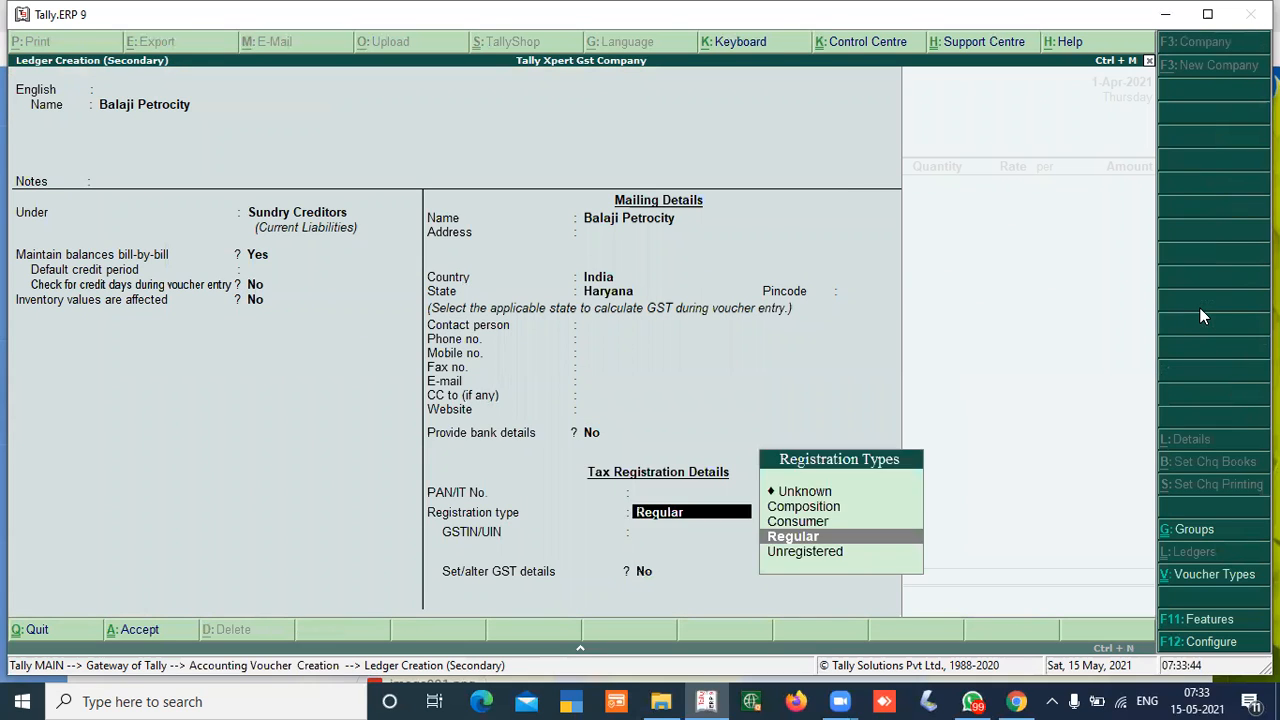
{"action": "key", "text": "BackSpace"}
{"action": "key", "text": "BackSpace"}
{"action": "key", "text": "BackSpace"}
{"action": "key", "text": "BackSpace"}
{"action": "key", "text": "BackSpace"}
{"action": "key", "text": "BackSpace"}
{"action": "key", "text": "BackSpace"}
{"action": "key", "text": "BackSpace"}
{"action": "key", "text": "BackSpace"}
{"action": "key", "text": "BackSpace"}
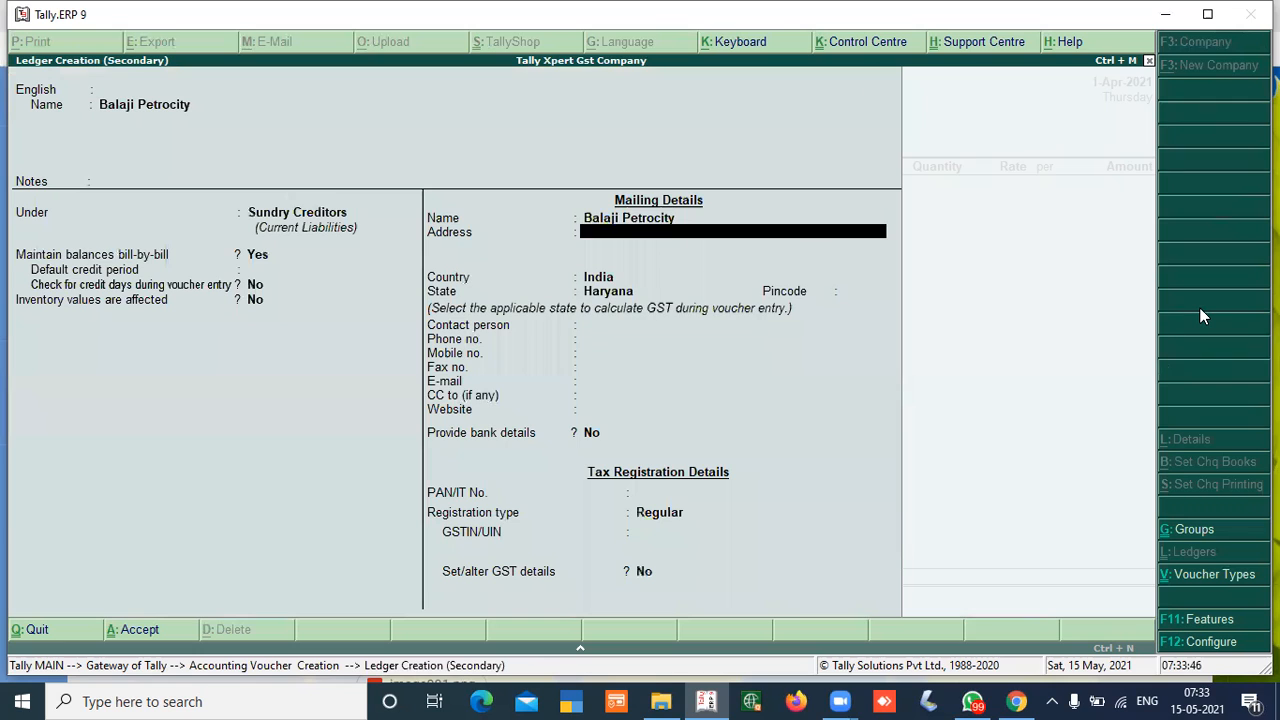
{"action": "key", "text": "BackSpace"}
{"action": "key", "text": "BackSpace"}
{"action": "key", "text": "BackSpace"}
{"action": "key", "text": "BackSpace"}
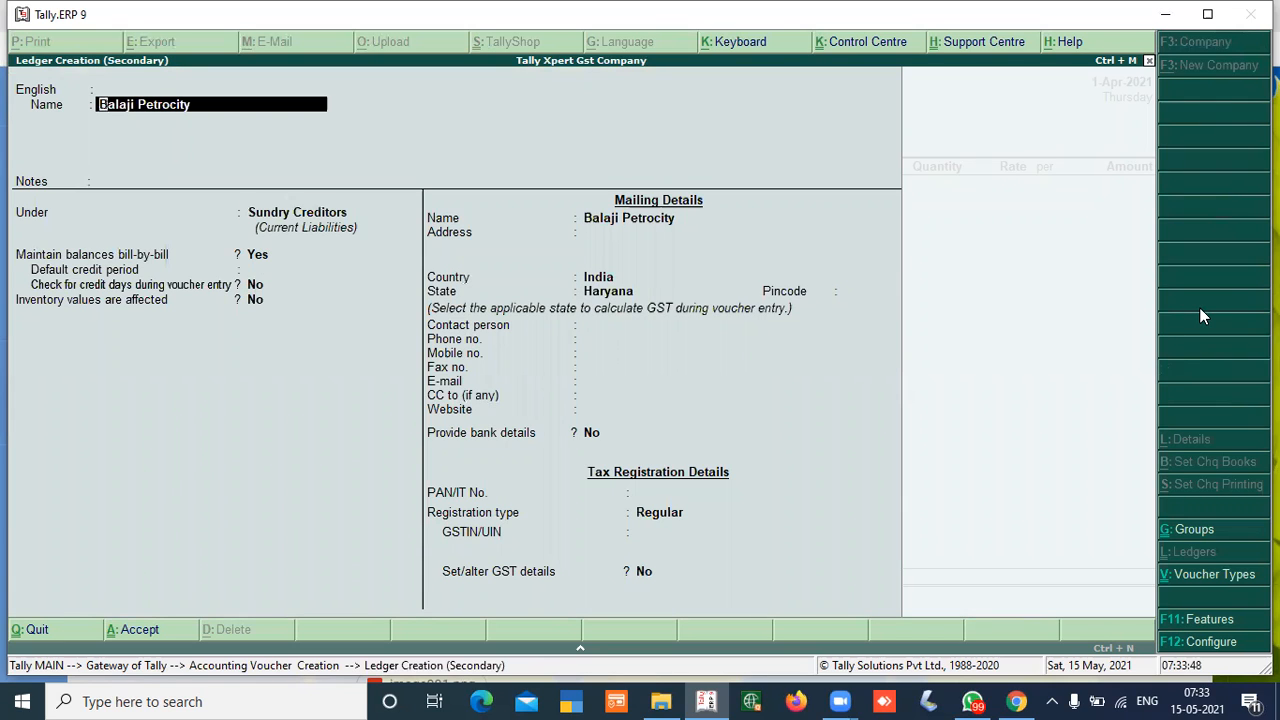
{"action": "type", "text": "Local Reg"}
- Accept the extended ledger name, keeping Sundry Creditors, bill-by-bill balances, and India and Haryana in the mailing details
{"action": "key", "text": "Return"}
{"action": "key", "text": "Return"}
{"action": "key", "text": "Return"}
{"action": "key", "text": "Return"}
{"action": "key", "text": "Return"}
{"action": "key", "text": "Return"}
{"action": "key", "text": "Return"}
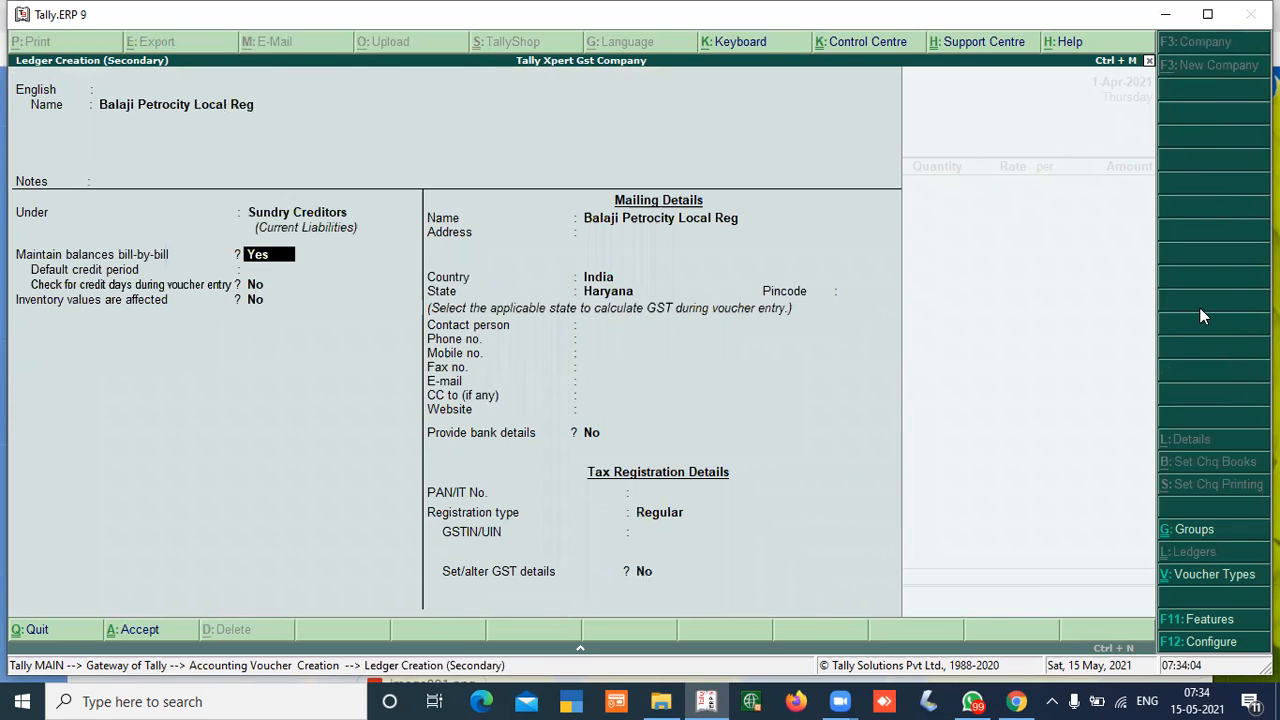
{"action": "key", "text": "Return"}
{"action": "key", "text": "Return"}
{"action": "key", "text": "Return"}
{"action": "key", "text": "Return"}
{"action": "key", "text": "Return"}
{"action": "key", "text": "Return"}
{"action": "key", "text": "Return"}
{"action": "key", "text": "Return"}
{"action": "key", "text": "Return"}
{"action": "key", "text": "Return"}
{"action": "key", "text": "Return"}
{"action": "key", "text": "Return"}
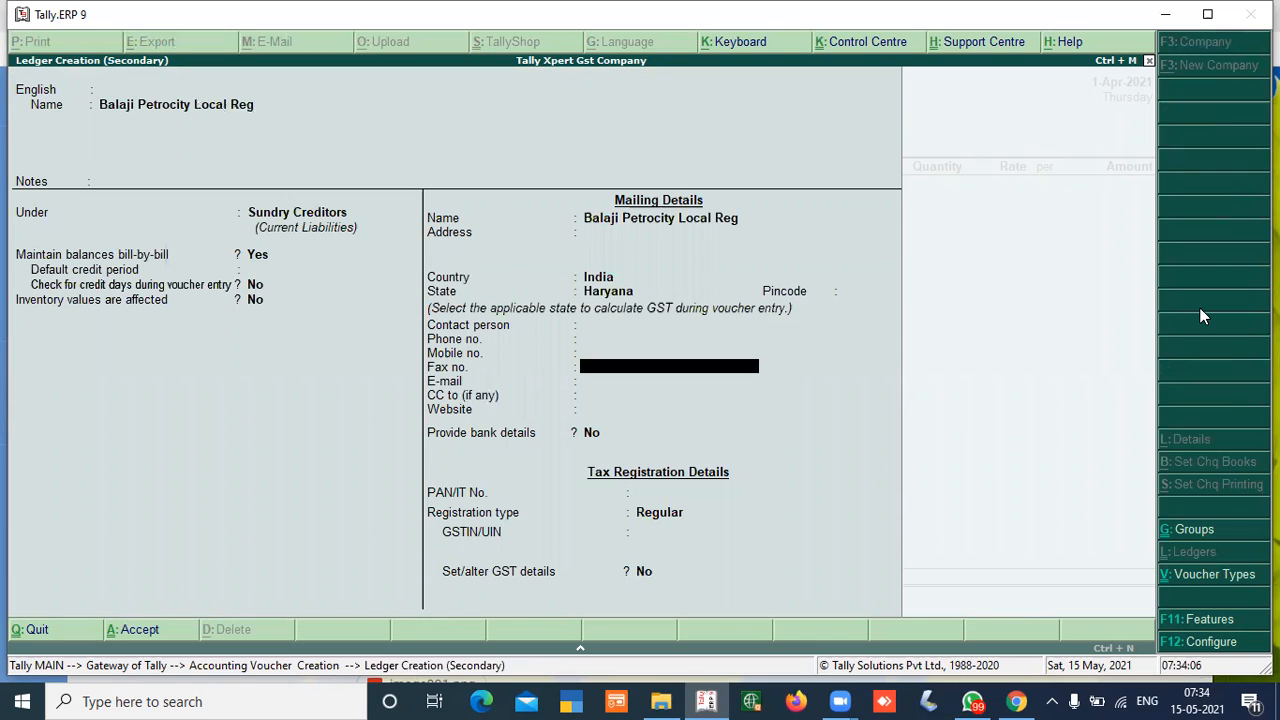
- Return to the ledger's name and extend it to Balaji Petrocity Local Reg Cr
{"action": "key", "text": "Up"}
{"action": "key", "text": "Up"}
{"action": "key", "text": "Up"}
{"action": "key", "text": "Up"}
{"action": "key", "text": "Up"}
{"action": "key", "text": "Up"}
{"action": "key", "text": "Up"}
{"action": "key", "text": "Up"}
{"action": "key", "text": "Up"}
{"action": "key", "text": "Up"}
{"action": "key", "text": "Up"}
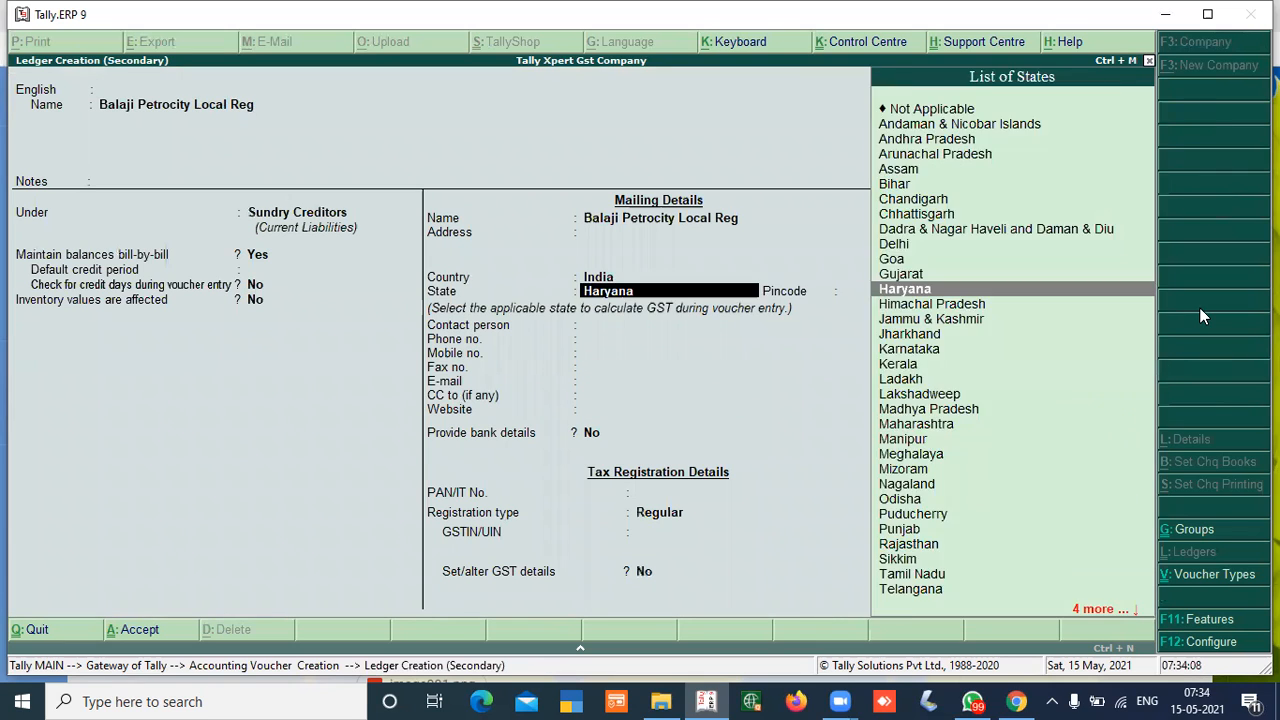
{"action": "key", "text": "Up"}
{"action": "key", "text": "Up"}
{"action": "key", "text": "Up"}
{"action": "key", "text": "Up"}
{"action": "key", "text": "Up"}
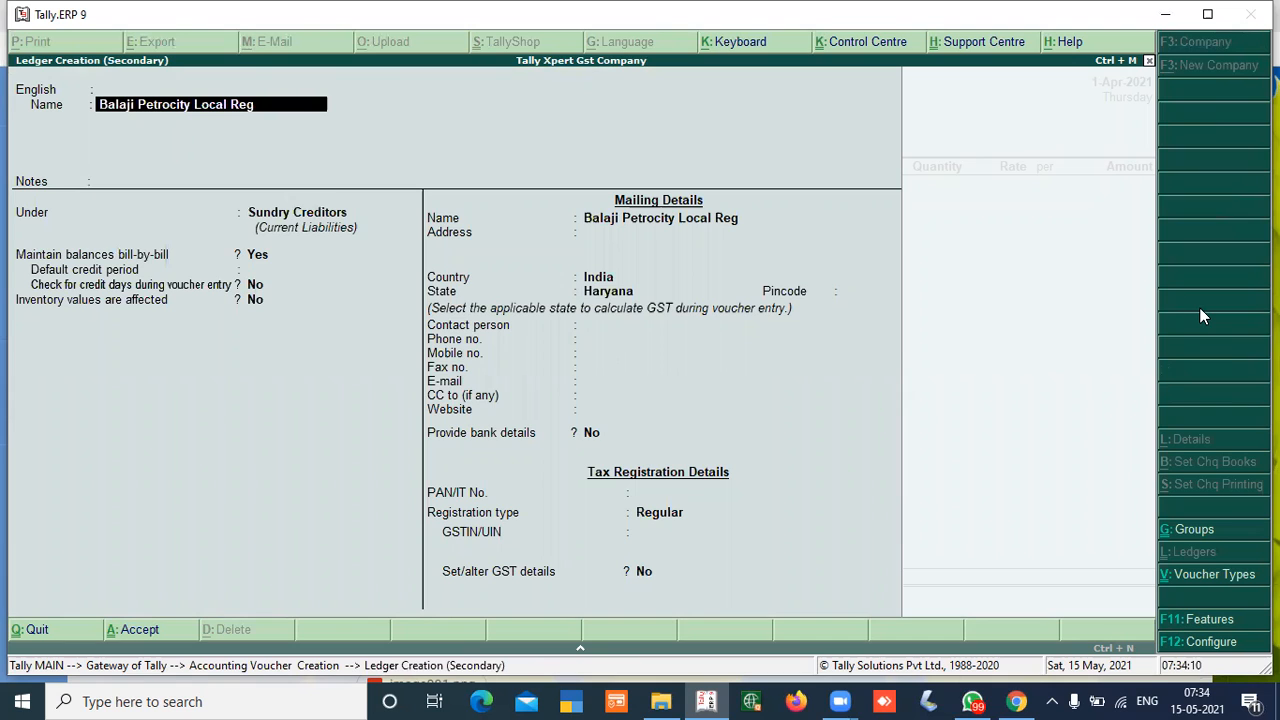
{"action": "key", "text": "End"}
{"action": "type", "text": "Cr"}
- Accept the new ledger name, keep Sundry Creditors with bill-by-bill balances, and save the ledger
{"action": "key", "text": "Return"}
{"action": "key", "text": "Return"}
{"action": "key", "text": "Return"}
{"action": "key", "text": "Return"}
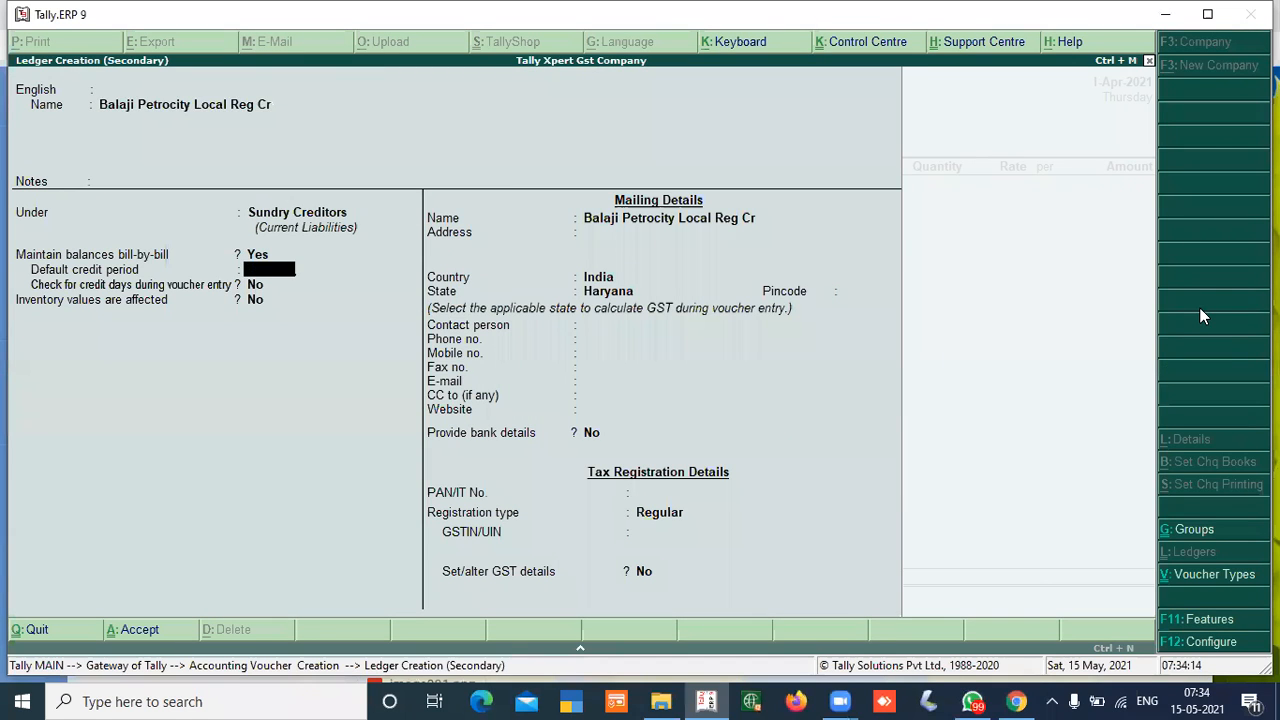
{"action": "key", "text": "ctrl+a"}
- Accept the supplier's party details with India and Haryana, leaving the GSTIN/UIN blank
{"action": "key", "text": "Return"}
{"action": "key", "text": "Return"}
{"action": "key", "text": "Return"}
{"action": "key", "text": "Return"}
{"action": "key", "text": "Return"}
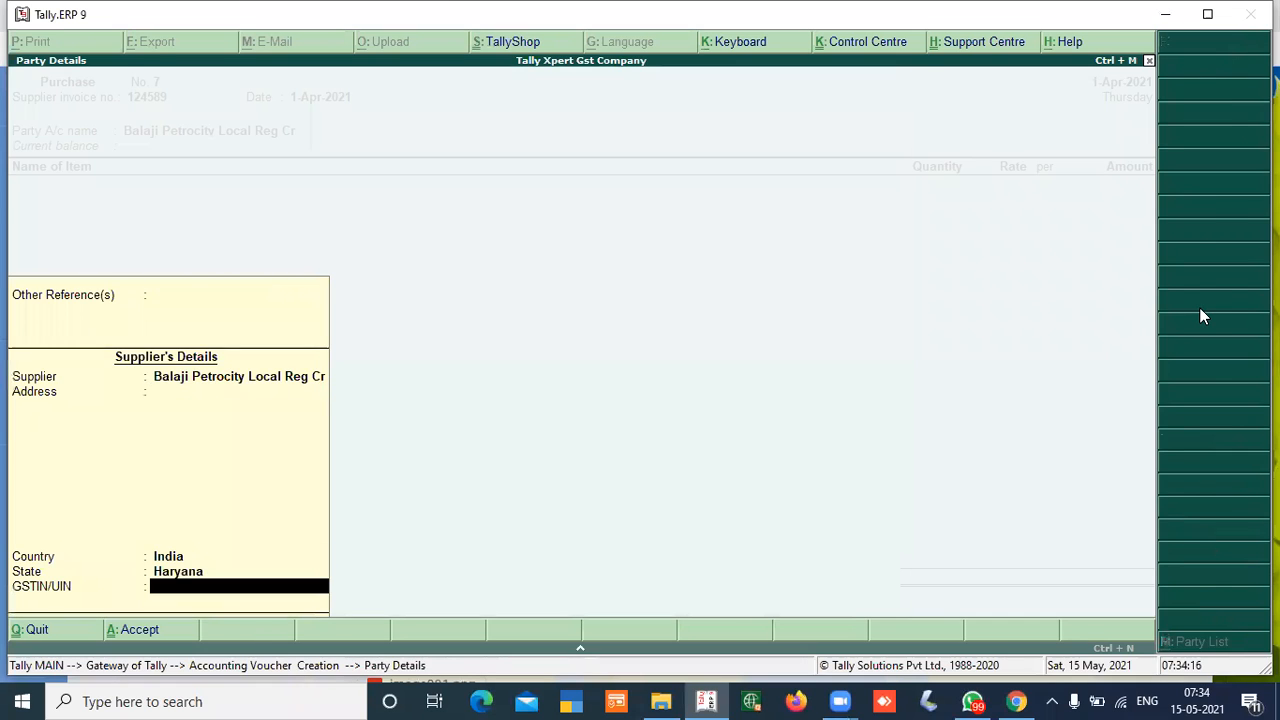
{"action": "key", "text": "Return"}
- Add the item Petrol to the purchase voucher with a quantity of 50 ltr at a rate of 90
{"action": "key", "text": "Down"}
{"action": "key", "text": "Down"}
{"action": "key", "text": "Down"}
{"action": "key", "text": "Down"}
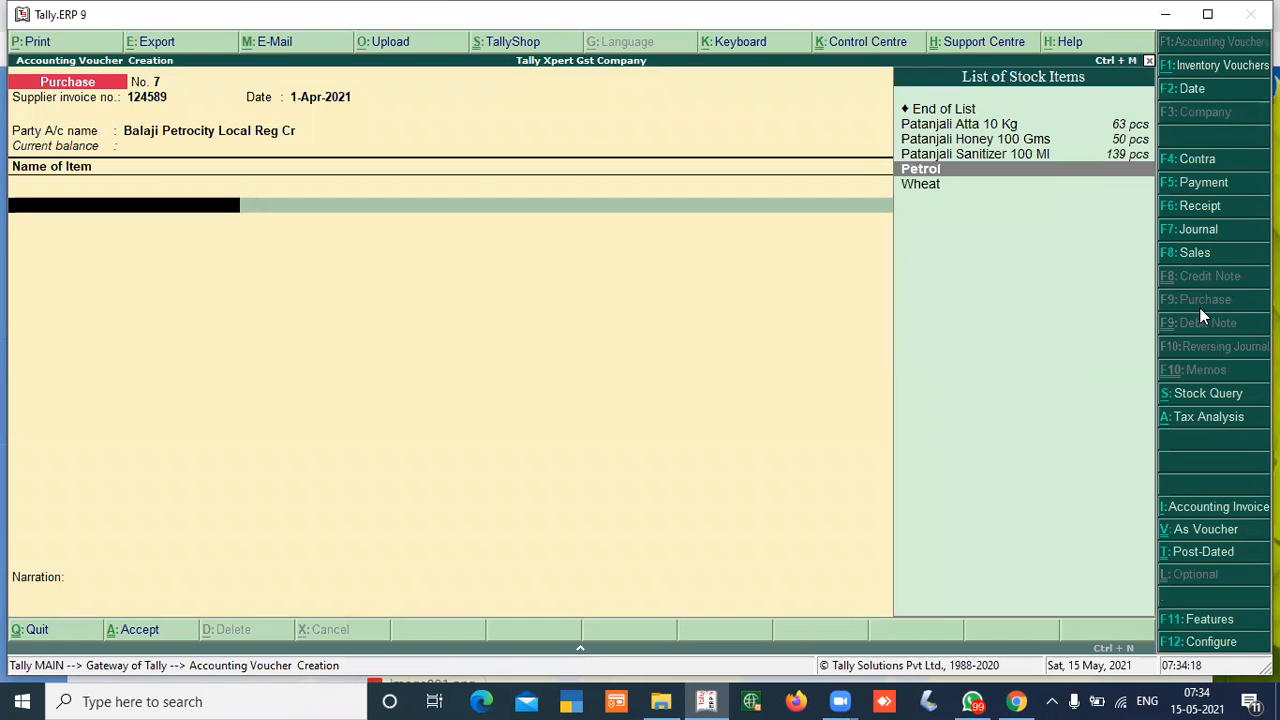
{"action": "key", "text": "Return"}
{"action": "type", "text": "50 ltr"}
{"action": "key", "text": "Return"}
{"action": "type", "text": "90"}
{"action": "key", "text": "Return"}
{"action": "key", "text": "Return"}
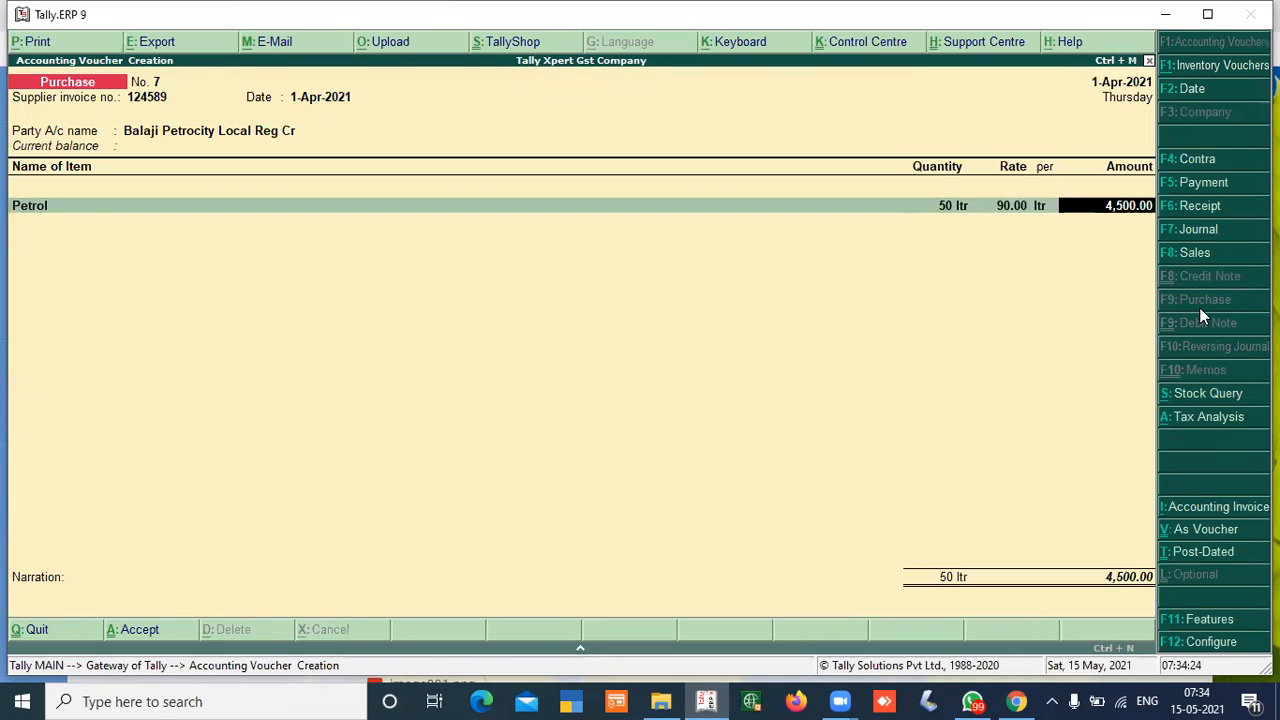
{"action": "key", "text": "Return"}
- Allocate the Petrol amount to a purchase ledger and end the voucher's item list
{"action": "type", "text": "i"}
{"action": "key", "text": "BackSpace"}
{"action": "key", "text": "Down"}
{"action": "key", "text": "Return"}
{"action": "key", "text": "Return"}
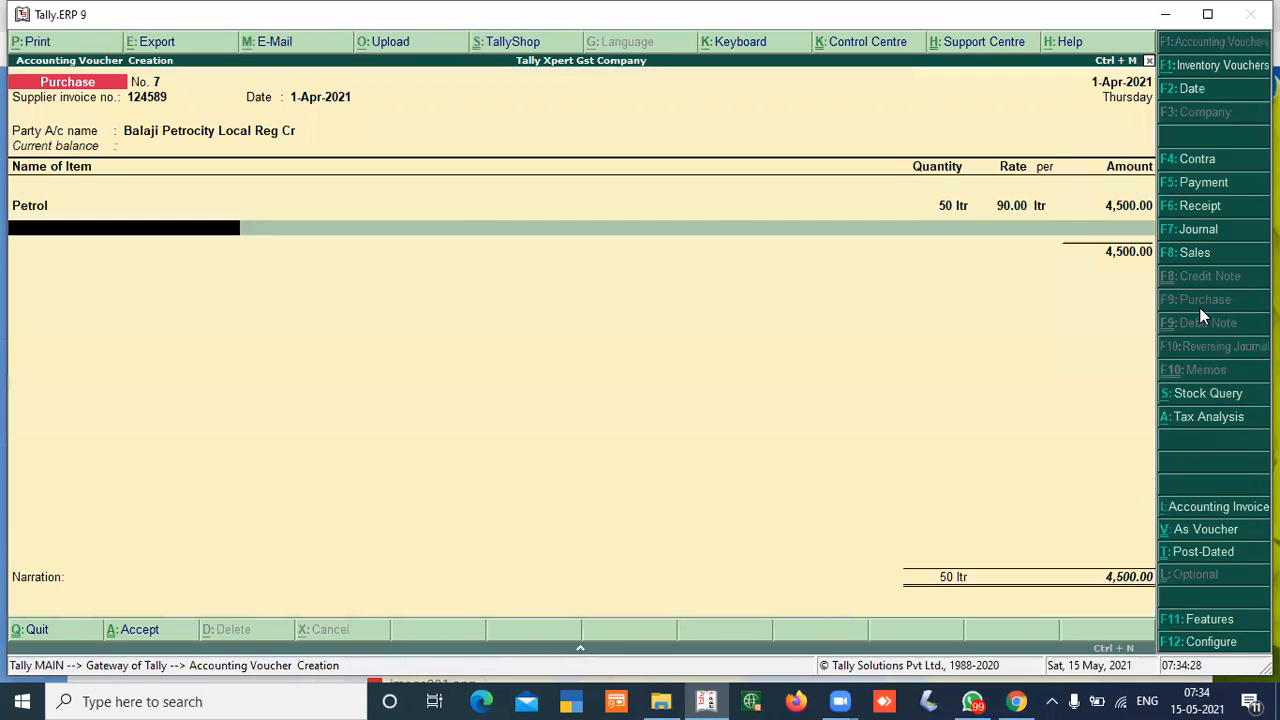
{"action": "key", "text": "Return"}
- Try the CGST, SGST and IGST ledgers in turn on the line below Petrol to check for tax
{"action": "type", "text": "cgst"}
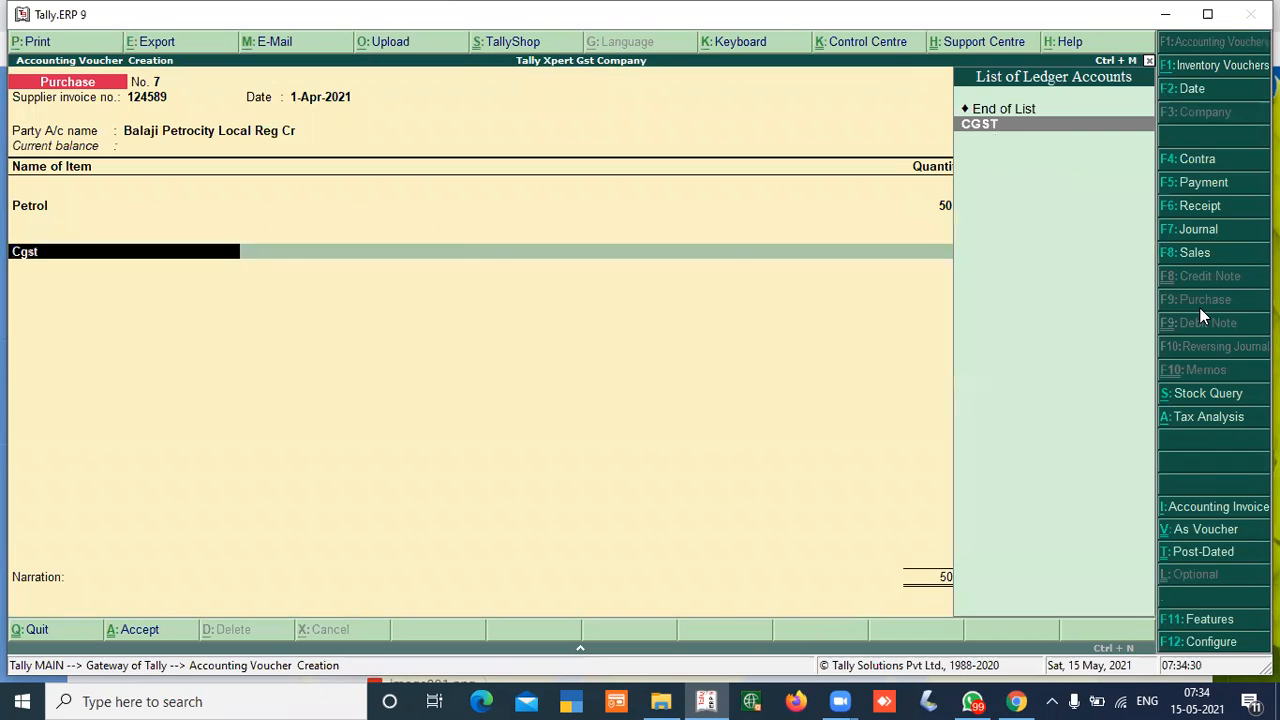
{"action": "key", "text": "Return"}
{"action": "key", "text": "BackSpace"}
{"action": "type", "text": "s"}
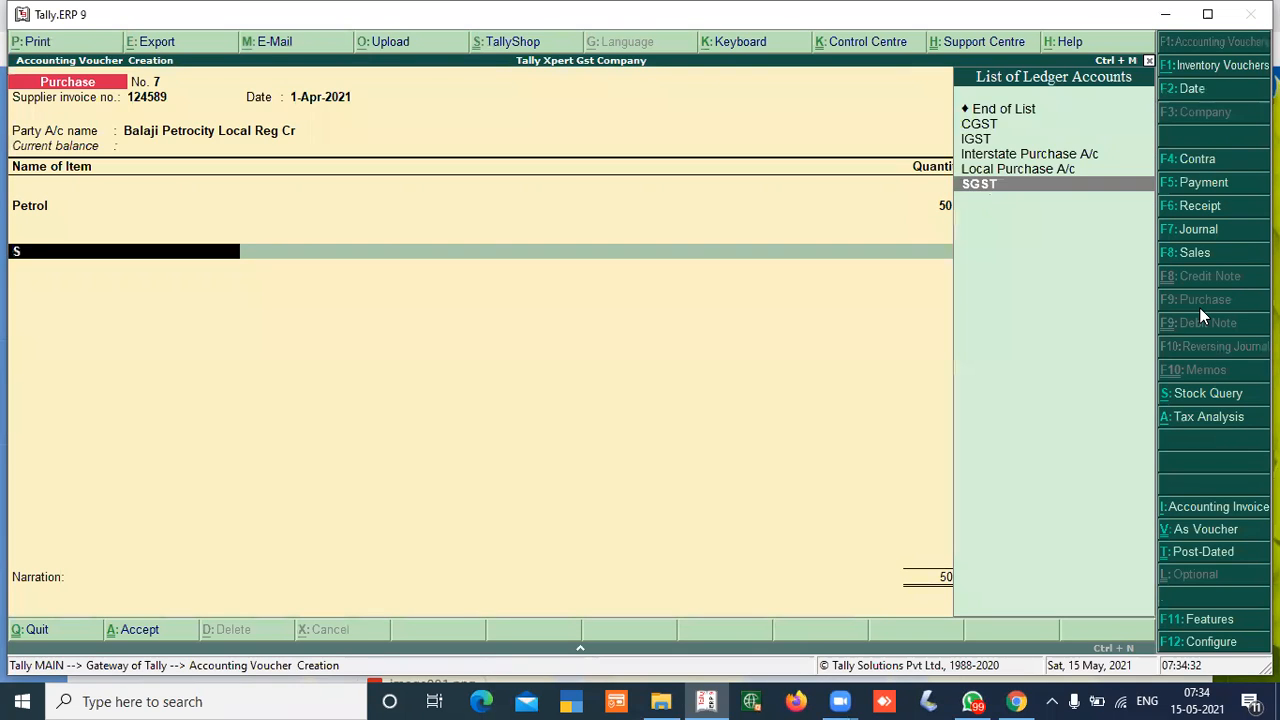
{"action": "type", "text": "gst"}
{"action": "key", "text": "Return"}
{"action": "key", "text": "BackSpace"}
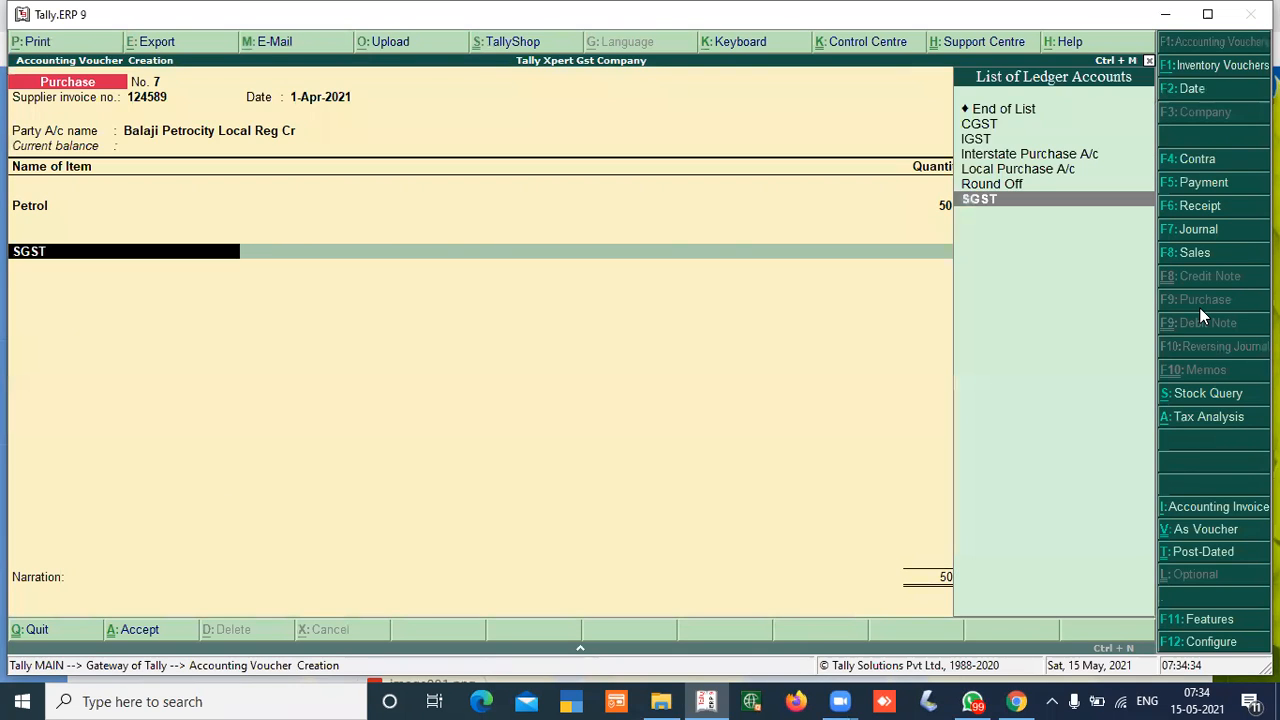
{"action": "type", "text": "igst"}
{"action": "key", "text": "Return"}
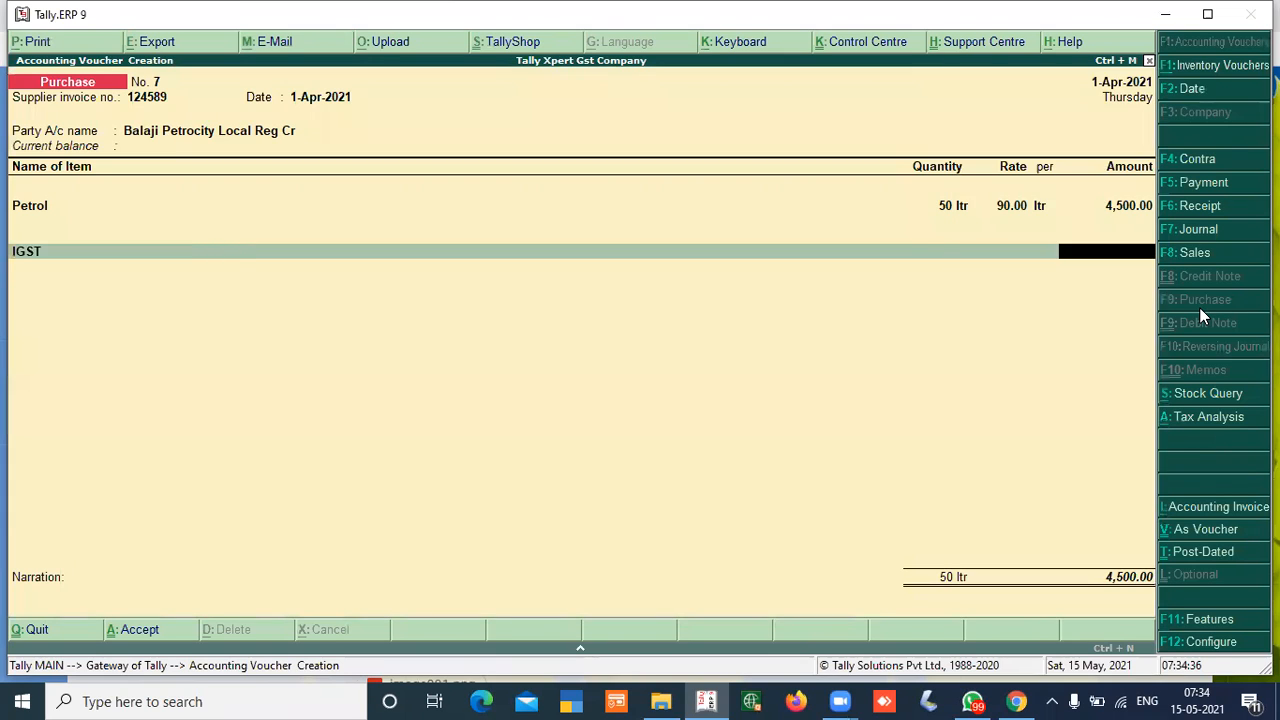
{"action": "key", "text": "BackSpace"}
- End the ledger list without a tax line, accept the new bill reference and save the Petrol purchase voucher
{"action": "key", "text": "Up"}
{"action": "key", "text": "Up"}
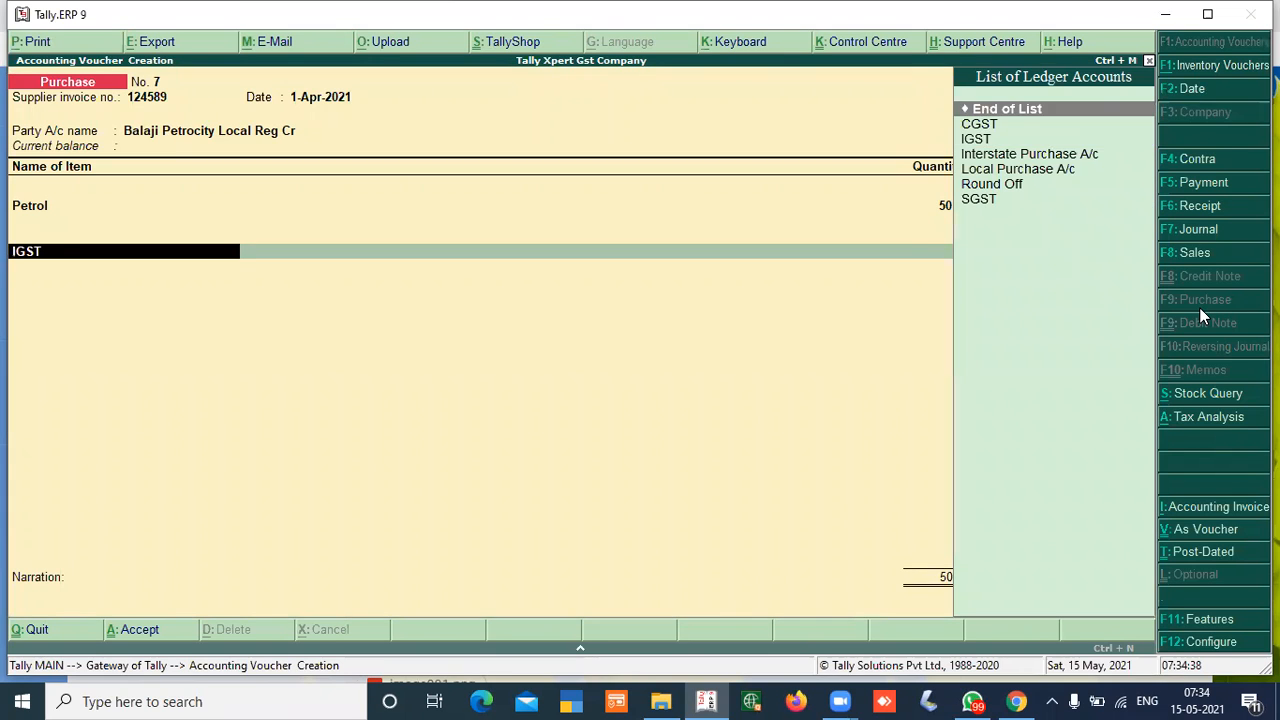
{"action": "key", "text": "Return"}
{"action": "key", "text": "Return"}
{"action": "key", "text": "Return"}
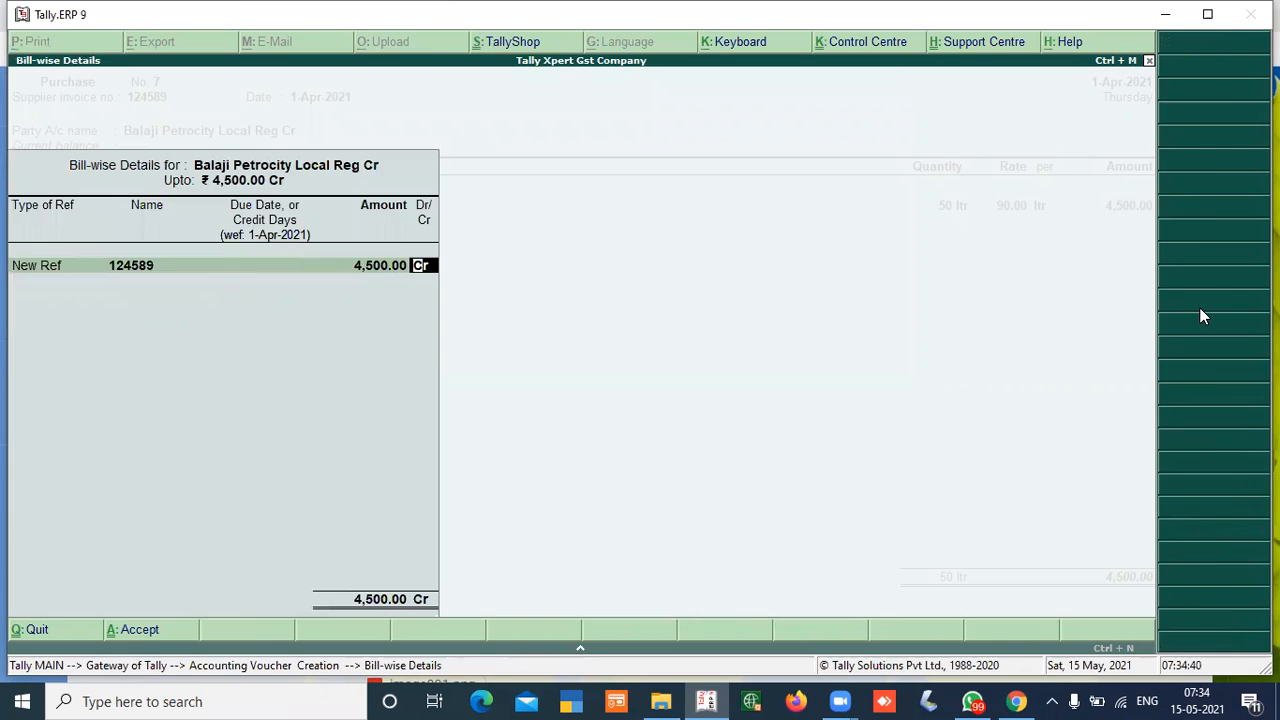
{"action": "key", "text": "Return"}
{"action": "key", "text": "Return"}
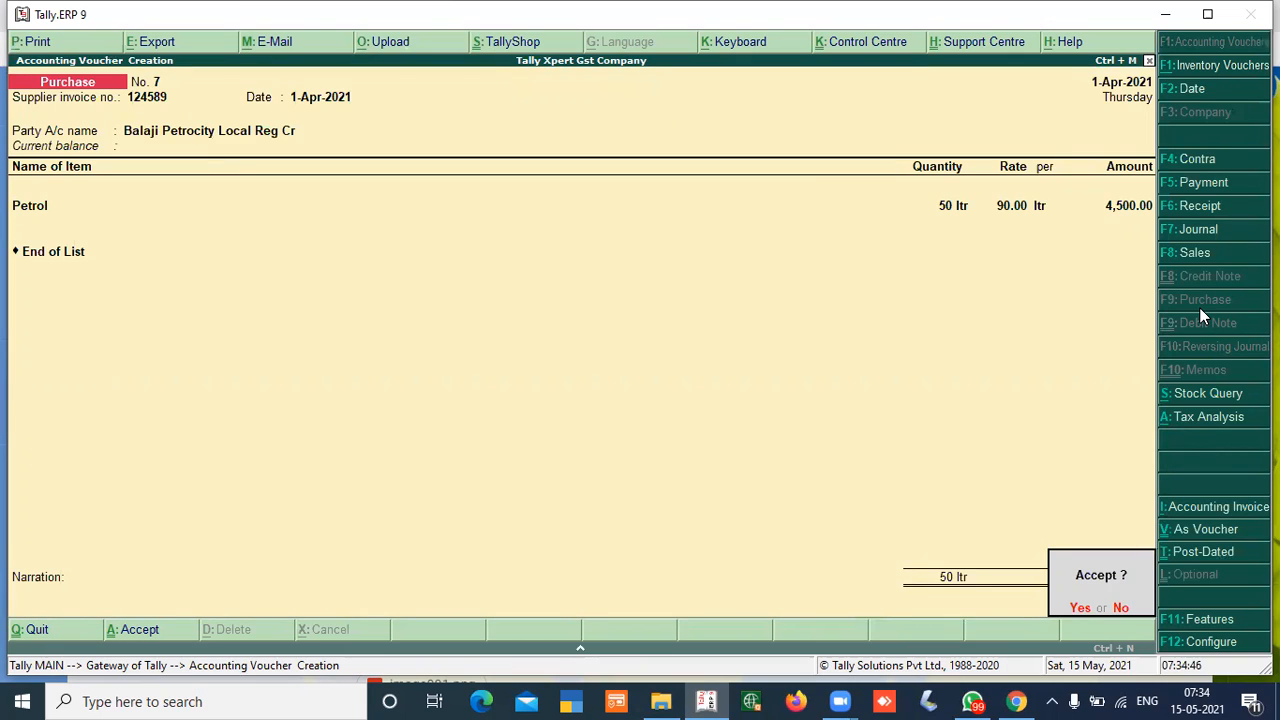
{"action": "key", "text": "y"}
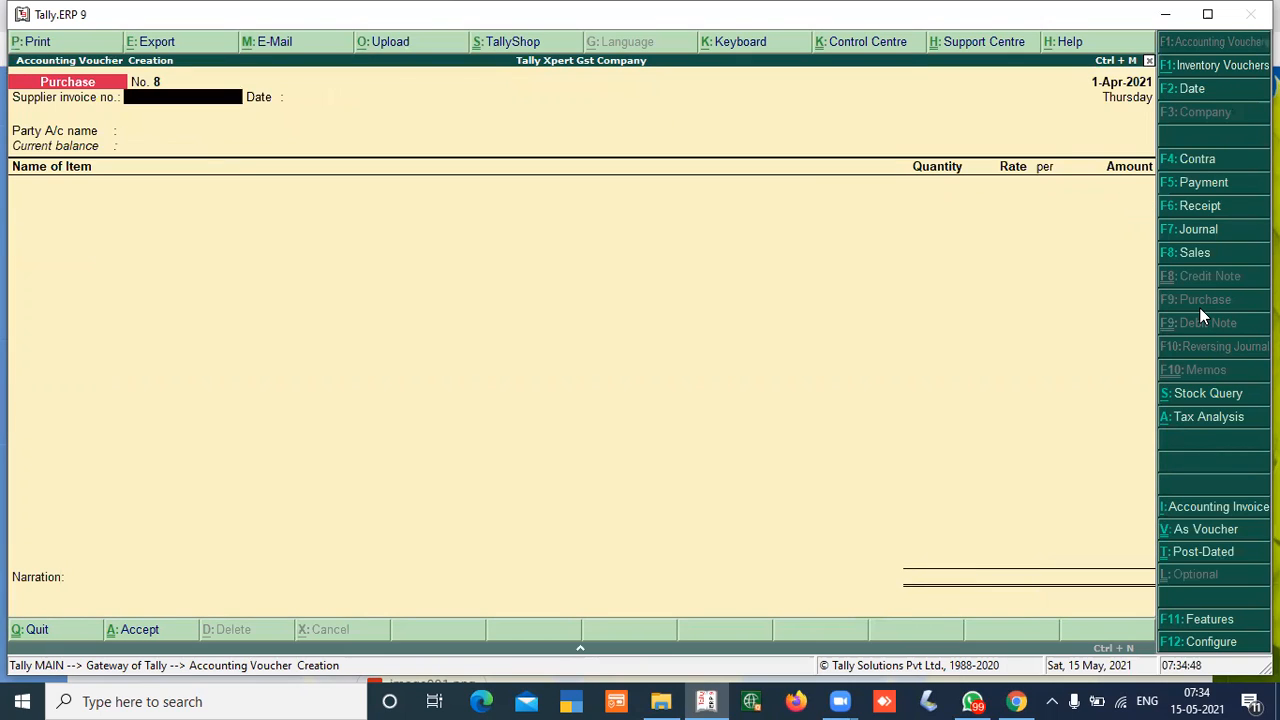
- Enter supplier invoice number 14589 dated 1-Apr-2021 and start a new party ledger with the supplier firm's name
{"action": "type", "text": "14589"}
{"action": "key", "text": "Return"}
{"action": "key", "text": "Return"}
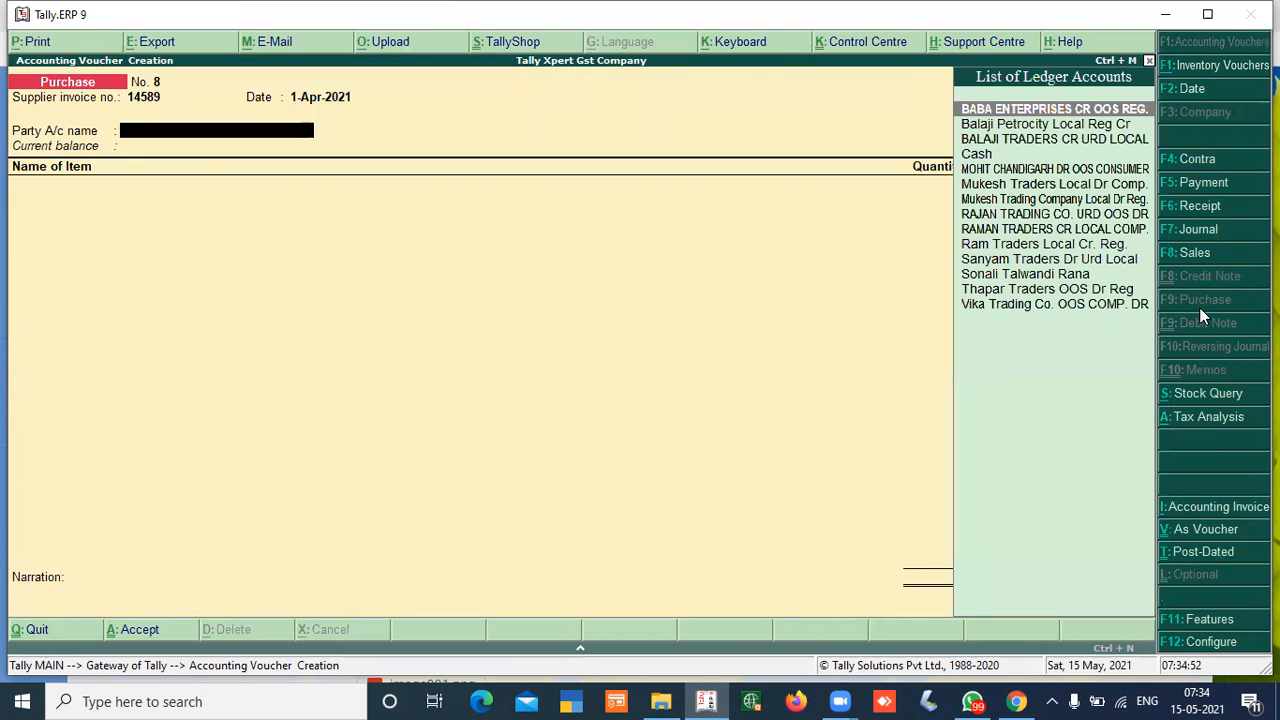
{"action": "key", "text": "alt+c"}
{"action": "type", "text": "Ram Lal Shyam Sund"}
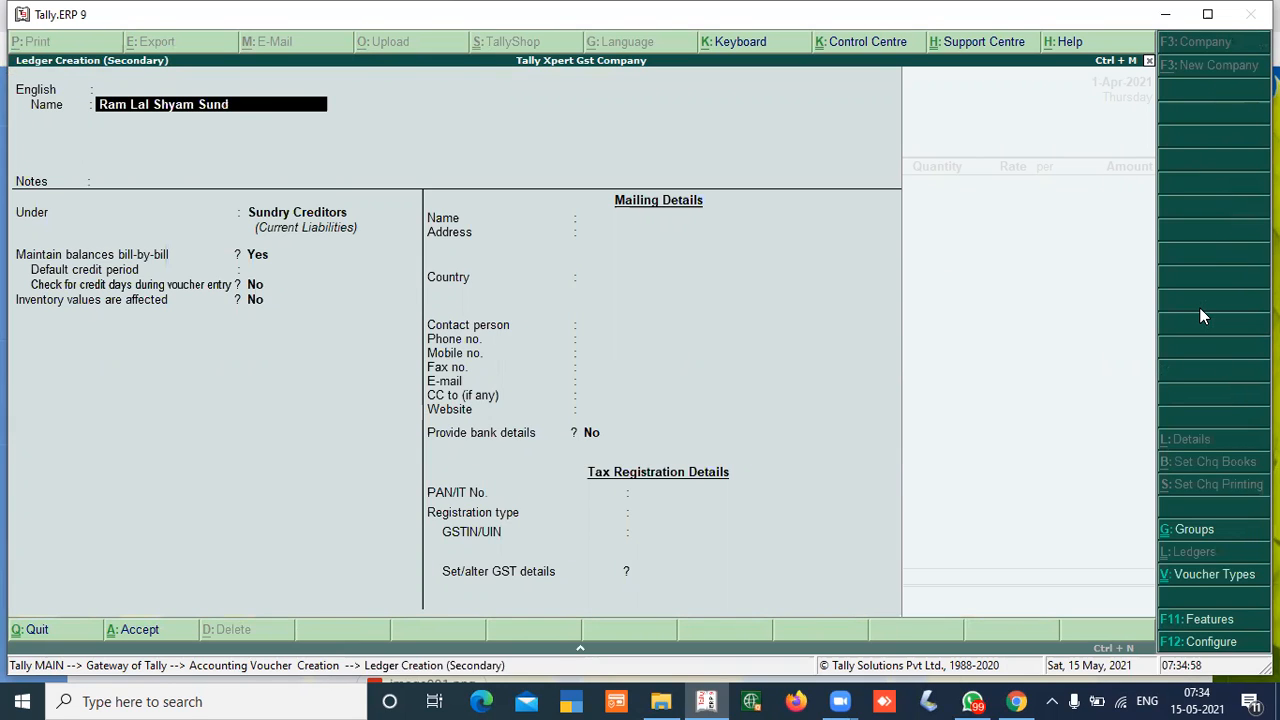
{"action": "type", "text": "er"}
- Go through the new ledger's first fields, return to its name and append Cr Local Reg
{"action": "key", "text": "Return"}
{"action": "key", "text": "Return"}
{"action": "key", "text": "Return"}
{"action": "key", "text": "Return"}
{"action": "key", "text": "Return"}
{"action": "key", "text": "Return"}
{"action": "key", "text": "Return"}
{"action": "key", "text": "Return"}
{"action": "key", "text": "BackSpace"}
{"action": "key", "text": "BackSpace"}
{"action": "key", "text": "BackSpace"}
{"action": "key", "text": "BackSpace"}
{"action": "key", "text": "BackSpace"}
{"action": "key", "text": "BackSpace"}
{"action": "key", "text": "Return"}
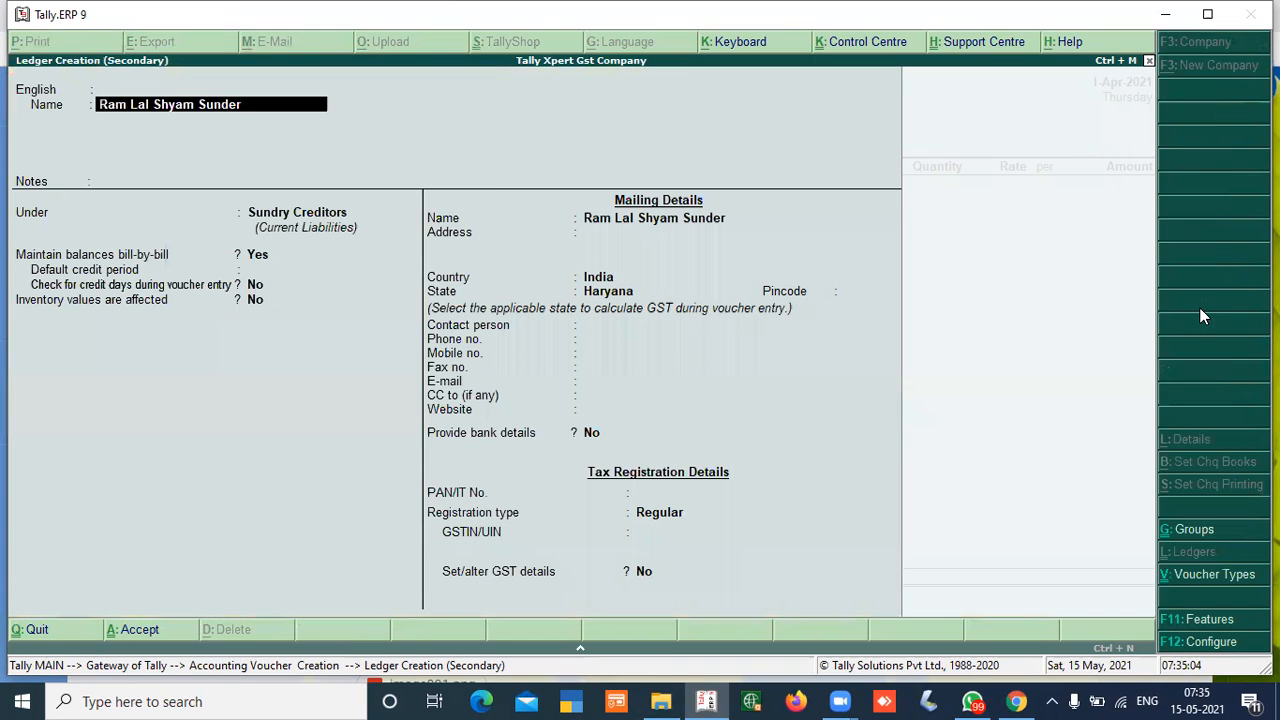
{"action": "type", "text": "Cr Local Reg."}
- Accept the supplier ledger's remaining fields with their default values and save the ledger
{"action": "key", "text": "Return"}
{"action": "key", "text": "Return"}
{"action": "key", "text": "Return"}
{"action": "key", "text": "Return"}
{"action": "key", "text": "Return"}
{"action": "key", "text": "Return"}
{"action": "key", "text": "Return"}
{"action": "key", "text": "Return"}
{"action": "key", "text": "Return"}
{"action": "key", "text": "Return"}
{"action": "key", "text": "Return"}
{"action": "key", "text": "Return"}
{"action": "key", "text": "Return"}
{"action": "key", "text": "Return"}
{"action": "key", "text": "Return"}
{"action": "key", "text": "ctrl+a"}
- Accept the new supplier's party details in the purchase voucher without changes
{"action": "key", "text": "Return"}
{"action": "key", "text": "Return"}
{"action": "key", "text": "Return"}
{"action": "key", "text": "Return"}
{"action": "key", "text": "Return"}
{"action": "key", "text": "Return"}
- Add the item Wheat to the purchase voucher with a quantity of 100 kgs. at a rate of 25 per kg
{"action": "key", "text": "Down"}
{"action": "key", "text": "Down"}
{"action": "key", "text": "Down"}
{"action": "key", "text": "Down"}
{"action": "key", "text": "Down"}
{"action": "key", "text": "Return"}
{"action": "key", "text": "Return"}
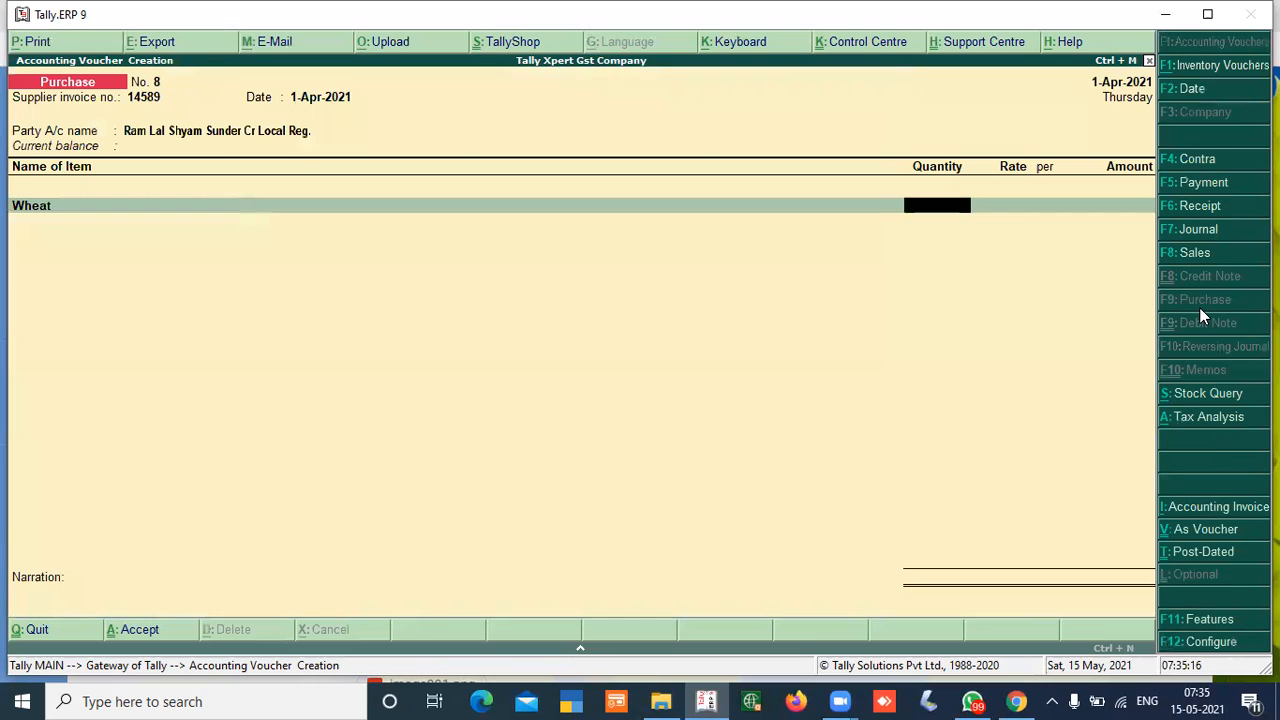
{"action": "type", "text": "100"}
{"action": "key", "text": "Return"}
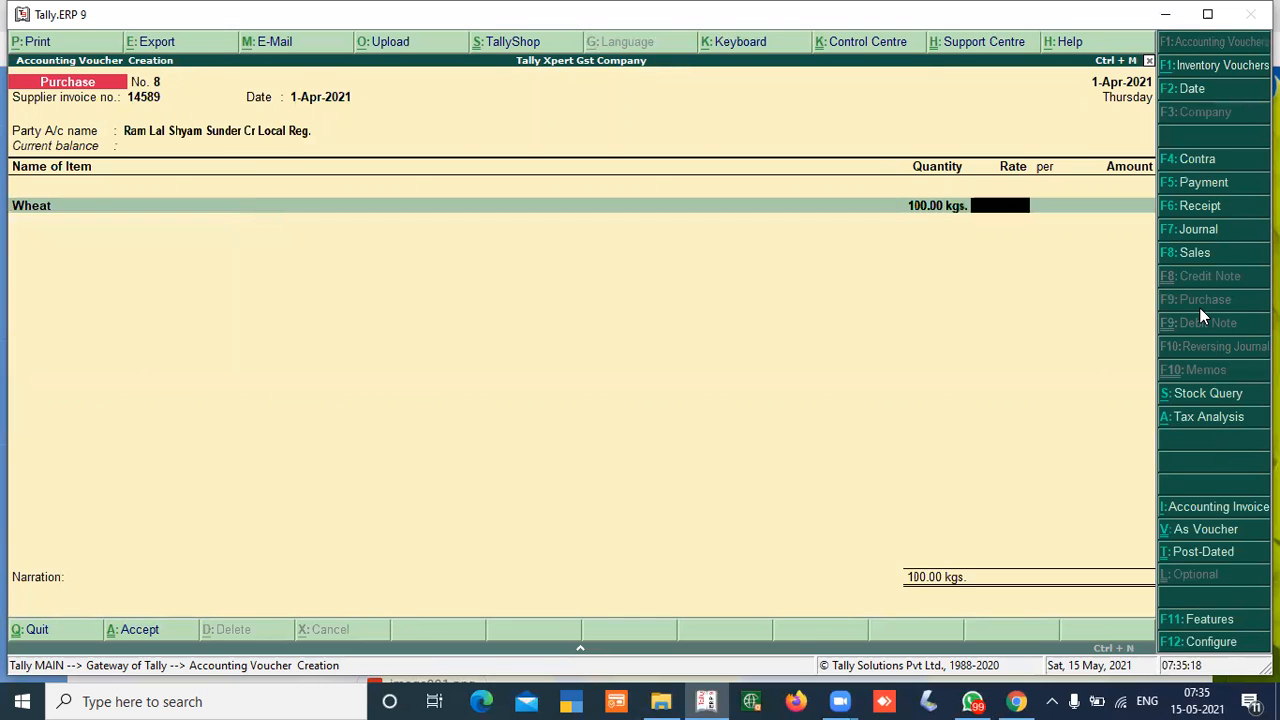
{"action": "type", "text": "25"}
{"action": "key", "text": "Return"}
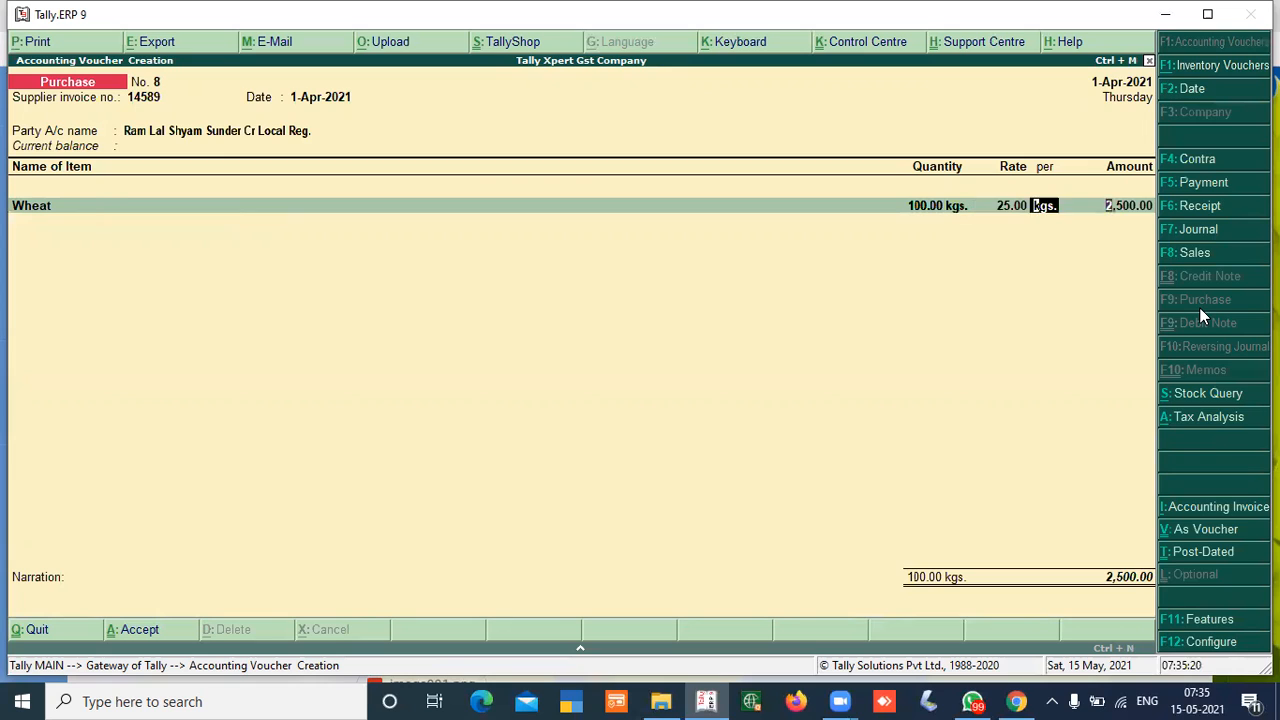
{"action": "key", "text": "Return"}
{"action": "key", "text": "Return"}
- Allocate the Wheat amount to Local Purchase A/c and finish the item entry
{"action": "key", "text": "Down"}
{"action": "key", "text": "Return"}
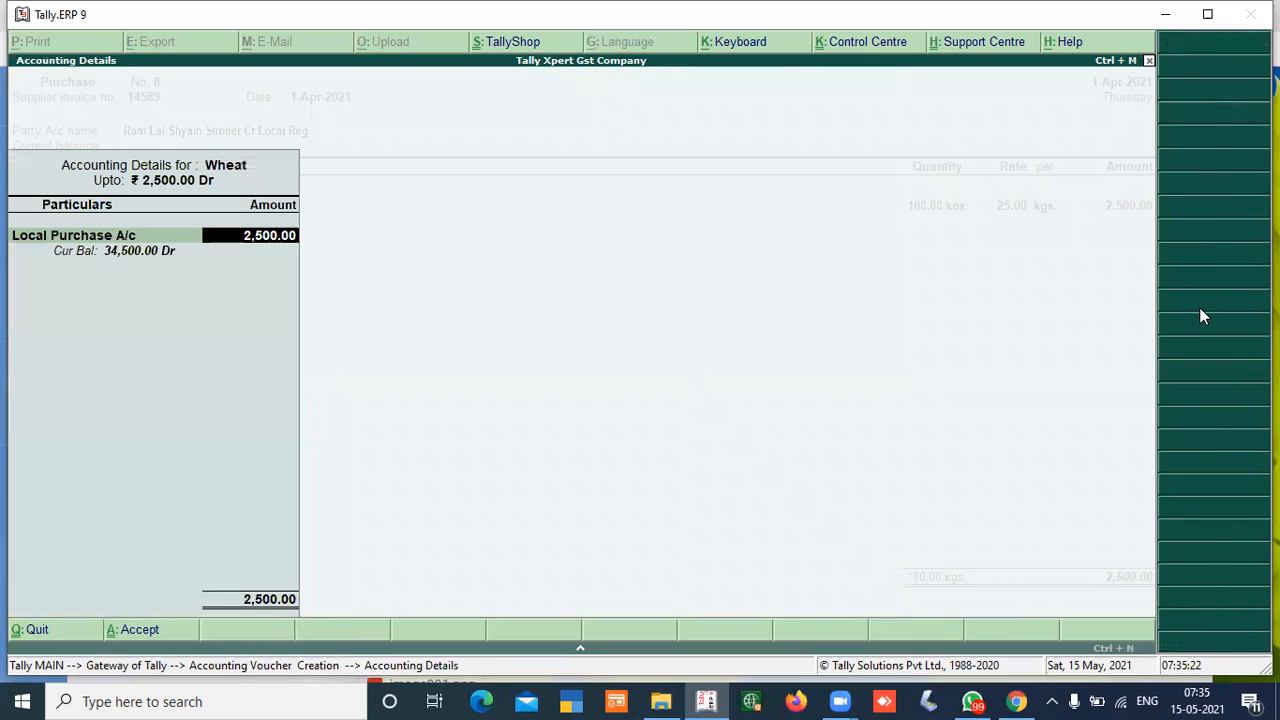
{"action": "key", "text": "Return"}
- Try the CGST, SGST and IGST ledgers in turn on the line below Wheat to check for tax
{"action": "type", "text": "cgst"}
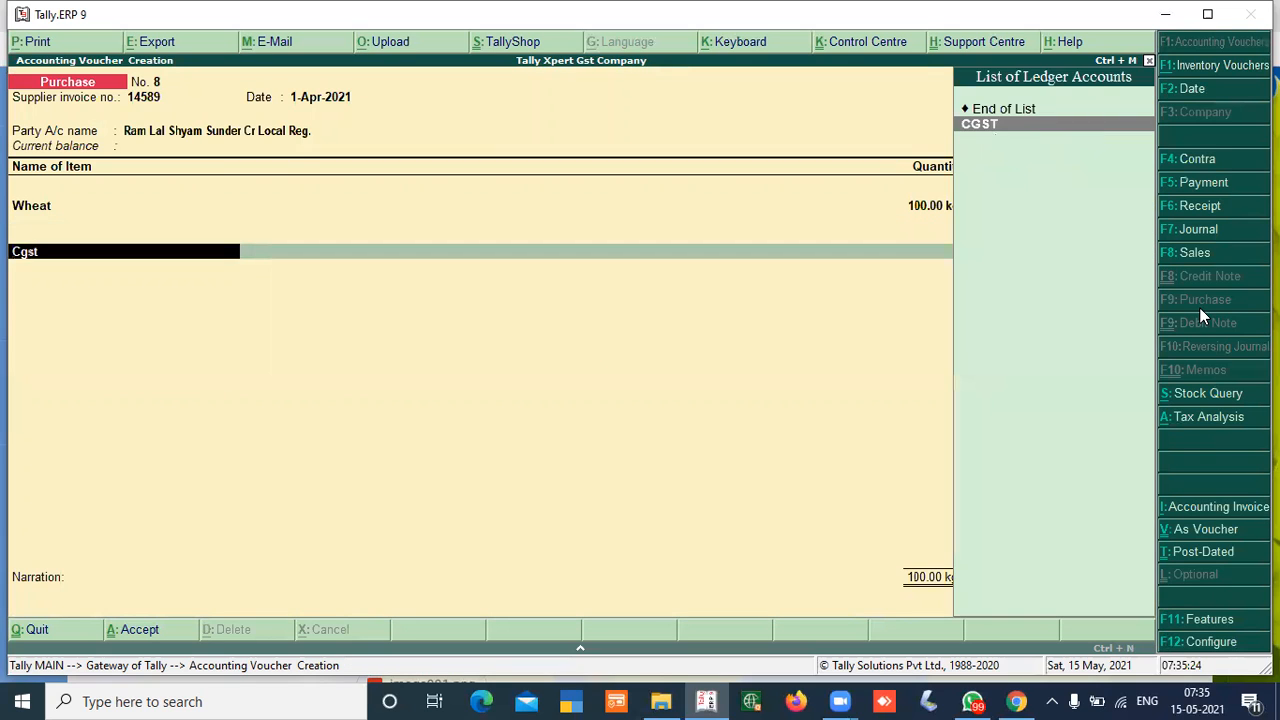
{"action": "key", "text": "Return"}
{"action": "key", "text": "BackSpace"}
{"action": "type", "text": "sgst"}
{"action": "key", "text": "Return"}
{"action": "key", "text": "BackSpace"}
{"action": "type", "text": "igst"}
{"action": "key", "text": "Return"}
{"action": "key", "text": "BackSpace"}
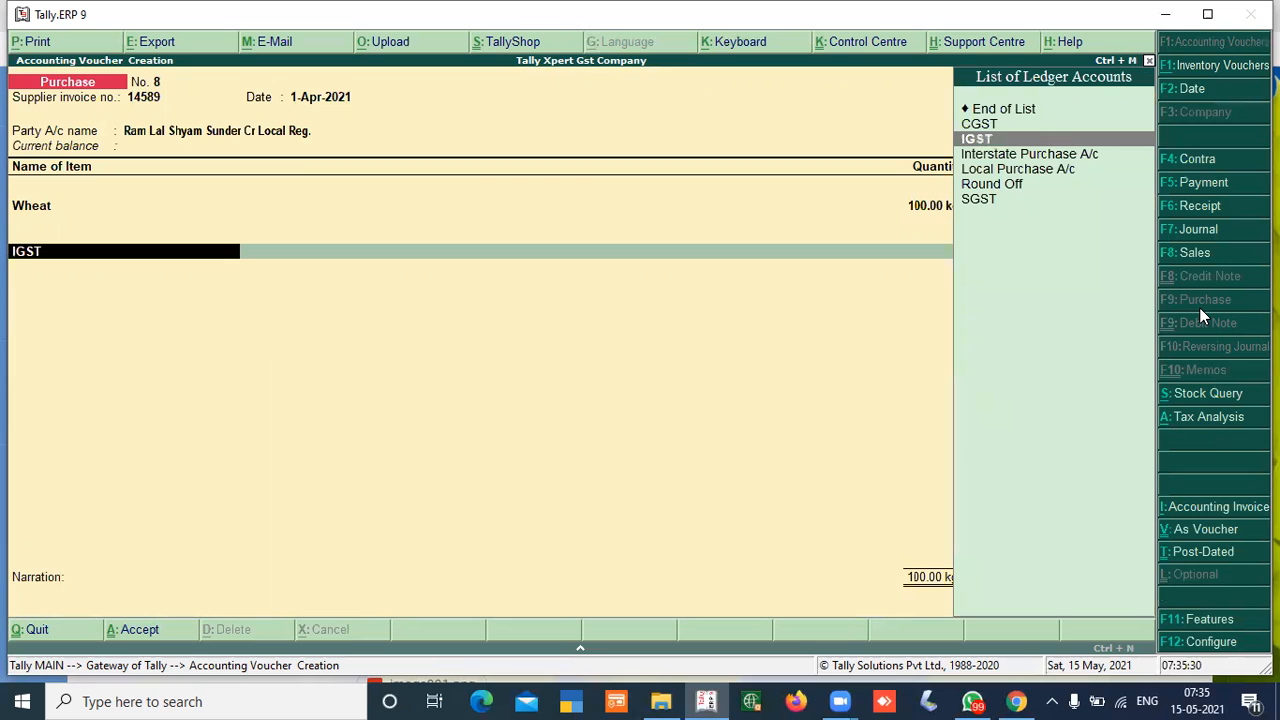
- End the ledger list without a tax line, accept the new bill reference and save the Wheat purchase voucher
{"action": "key", "text": "Up"}
{"action": "key", "text": "Up"}
{"action": "key", "text": "Return"}
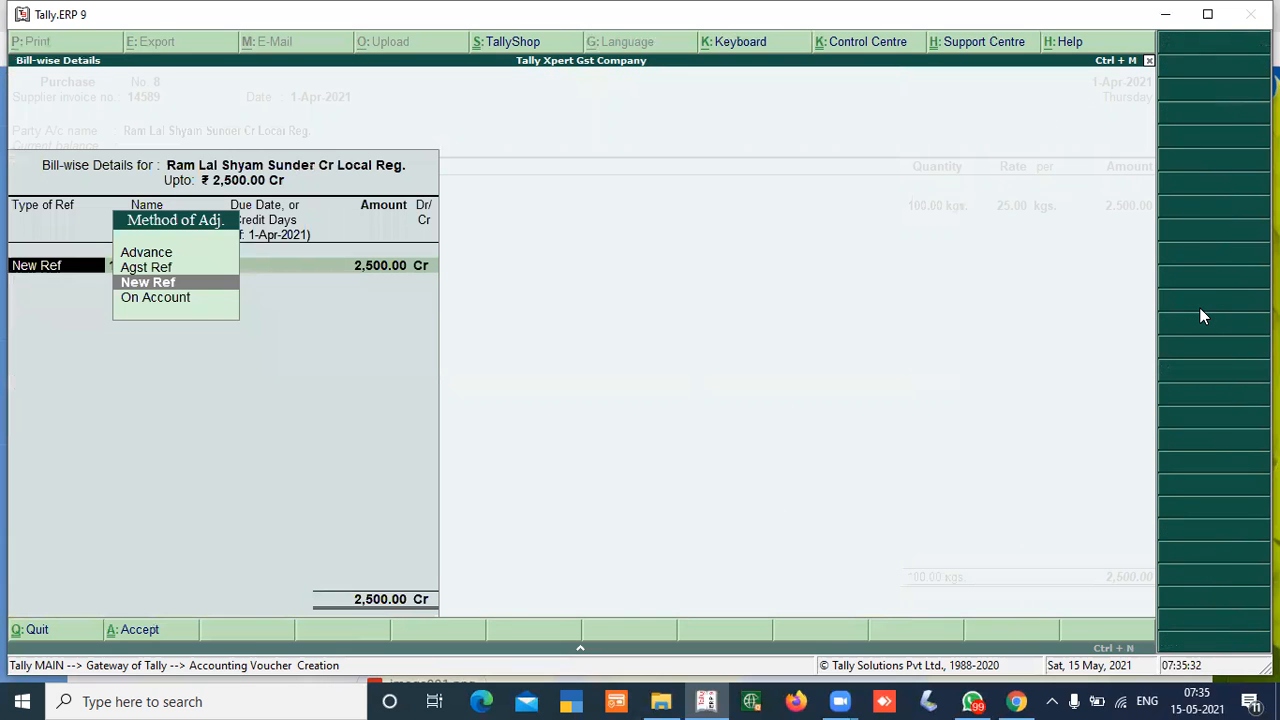
{"action": "key", "text": "Return"}
{"action": "key", "text": "Return"}
{"action": "key", "text": "Return"}
{"action": "key", "text": "Return"}
{"action": "key", "text": "Return"}
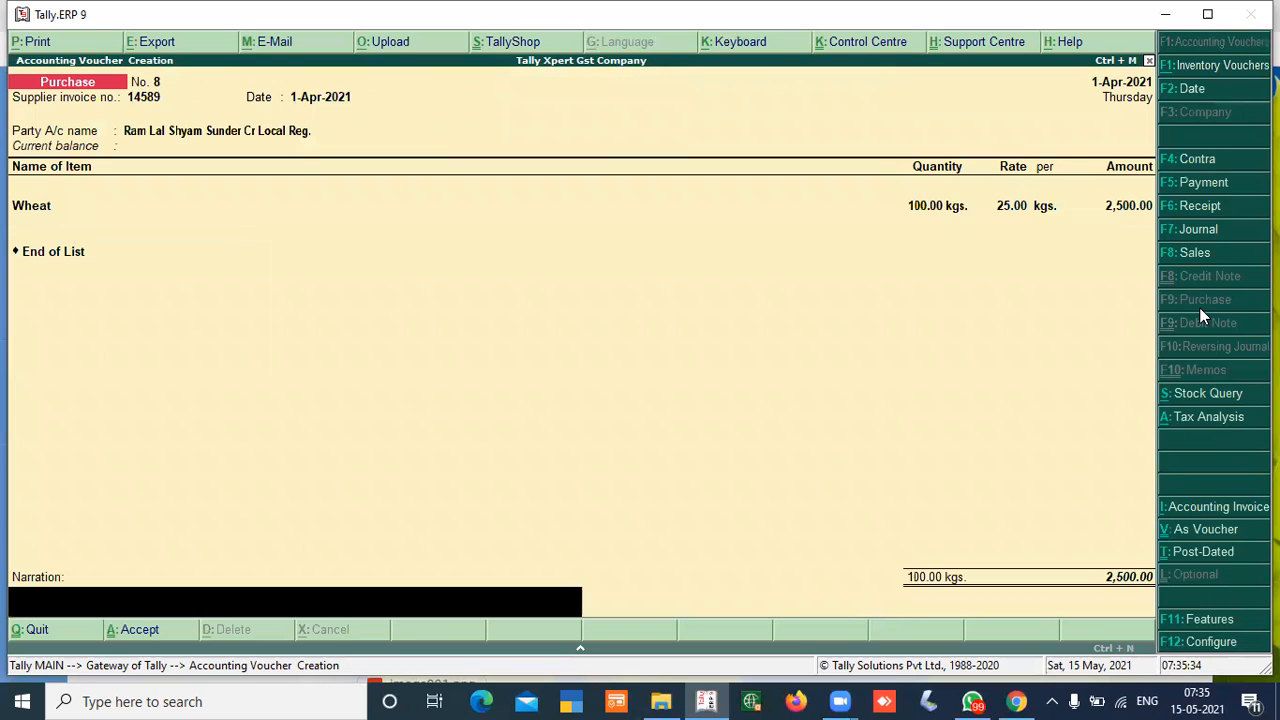
{"action": "key", "text": "Return"}
{"action": "key", "text": "Return"}
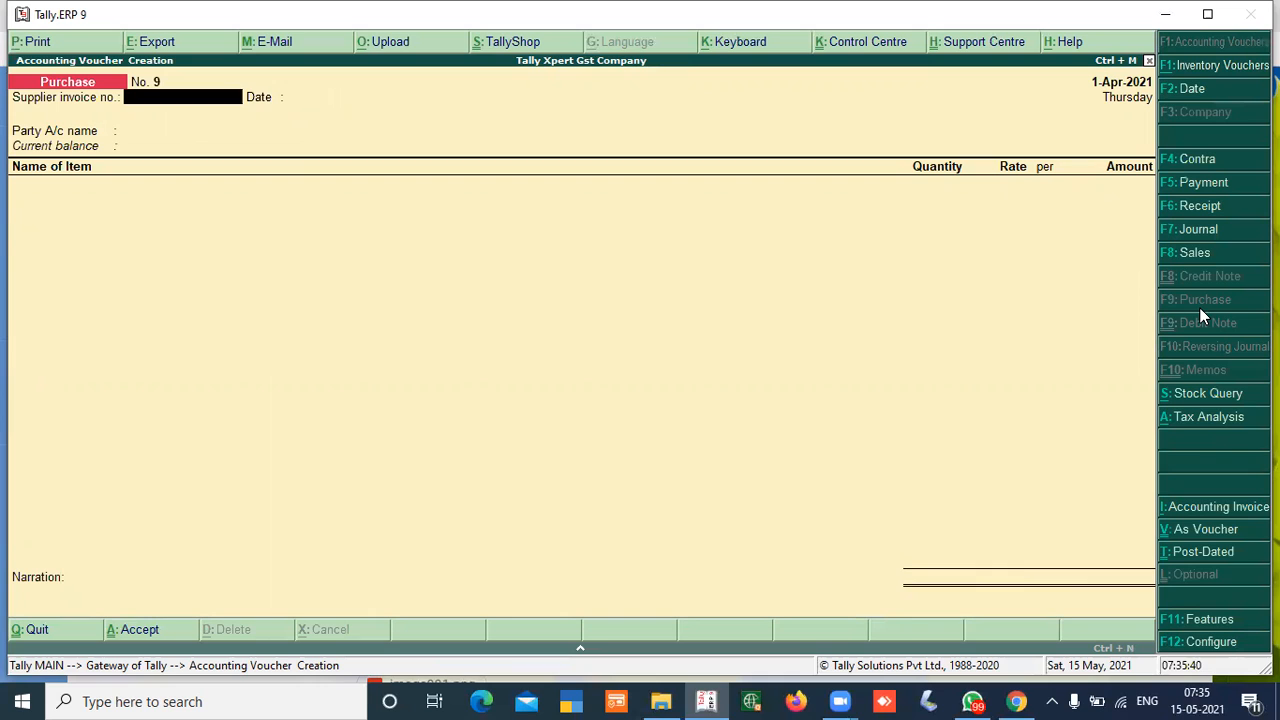
- Leave the blank purchase voucher, reopen Accounting Vouchers and start a sales voucher with an empty reference number
{"action": "key", "text": "Escape"}
{"action": "key", "text": "Escape"}
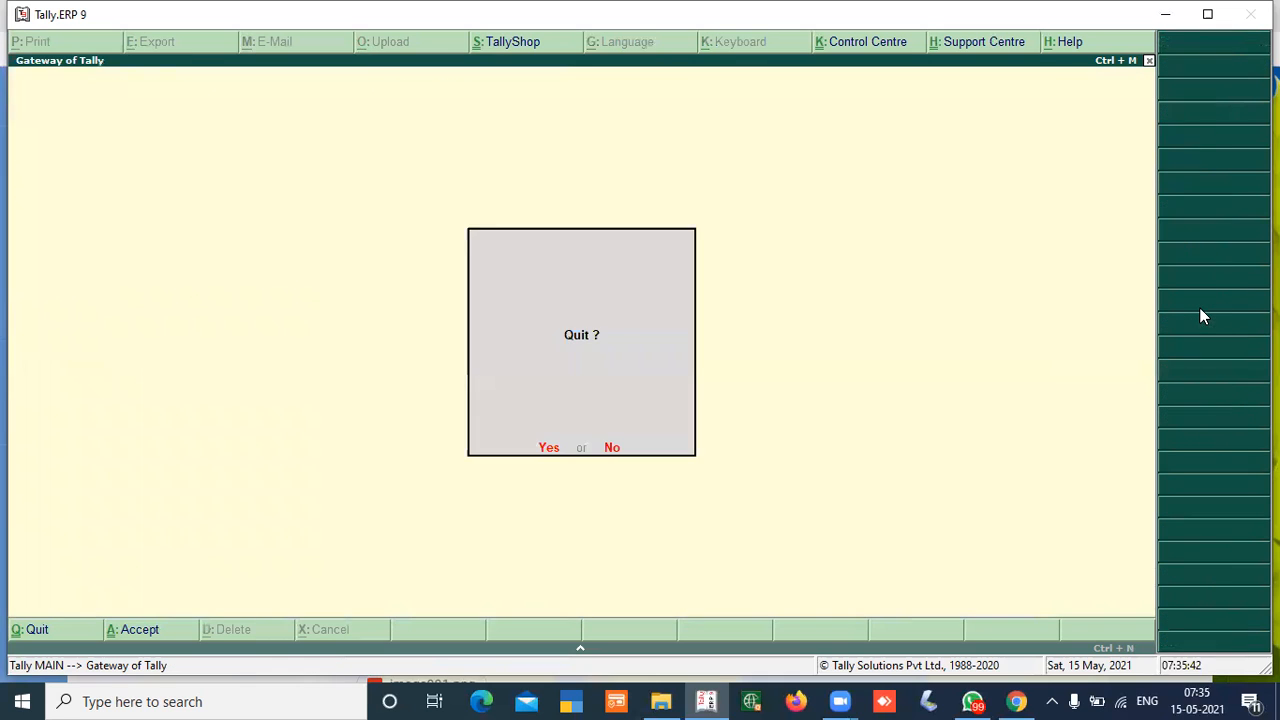
{"action": "key", "text": "Escape"}
{"action": "key", "text": "Down"}
{"action": "key", "text": "Down"}
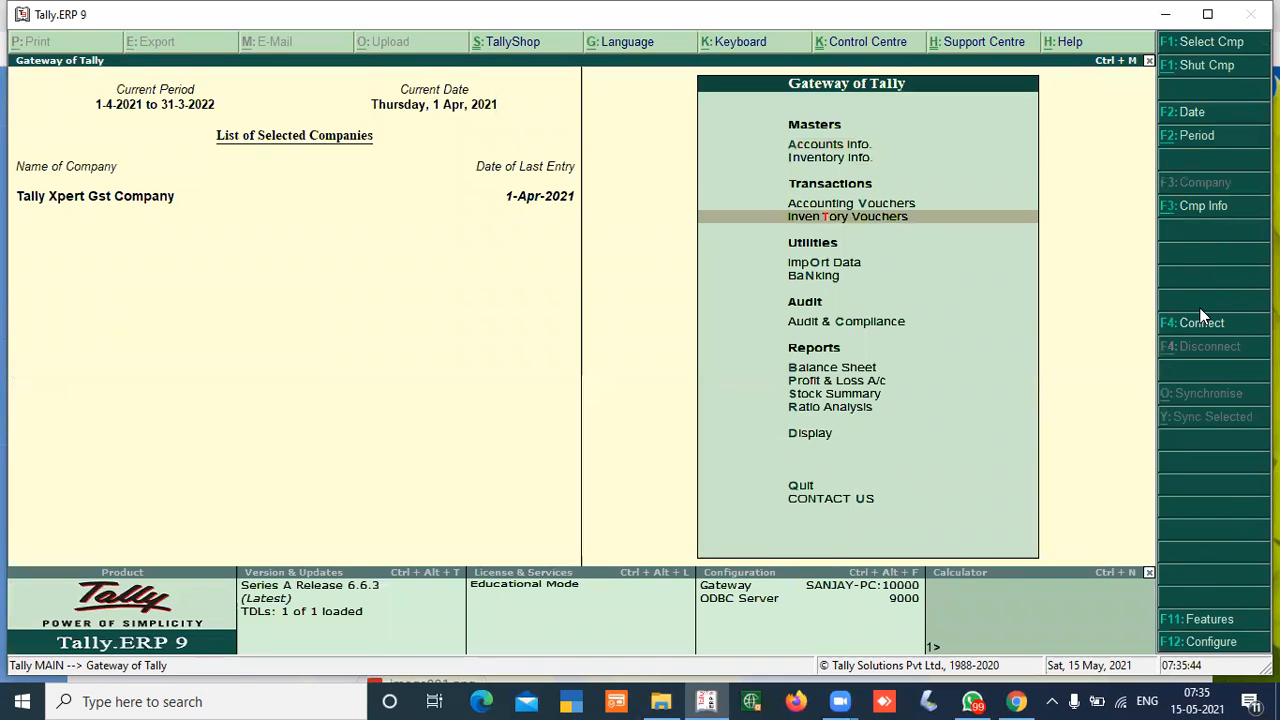
{"action": "key", "text": "Up"}
{"action": "key", "text": "Return"}
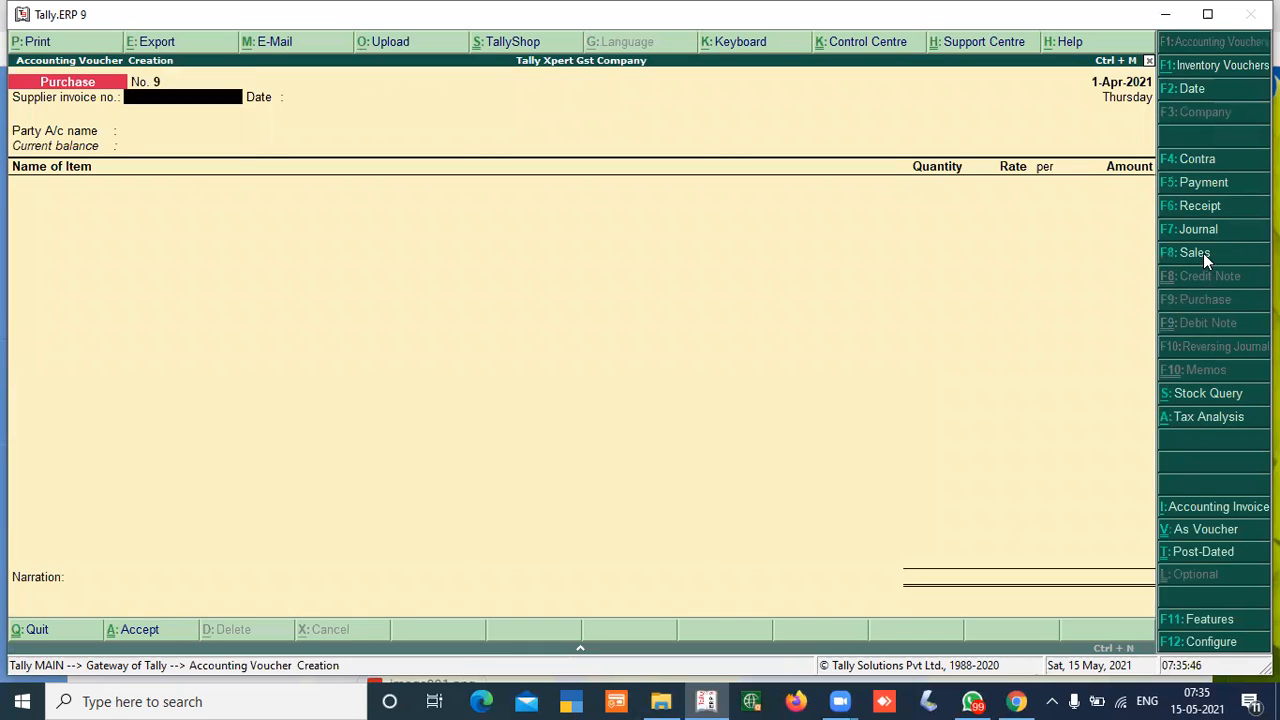
{"action": "left_click", "coordinate": [1203, 258]}
{"action": "key", "text": "Return"}
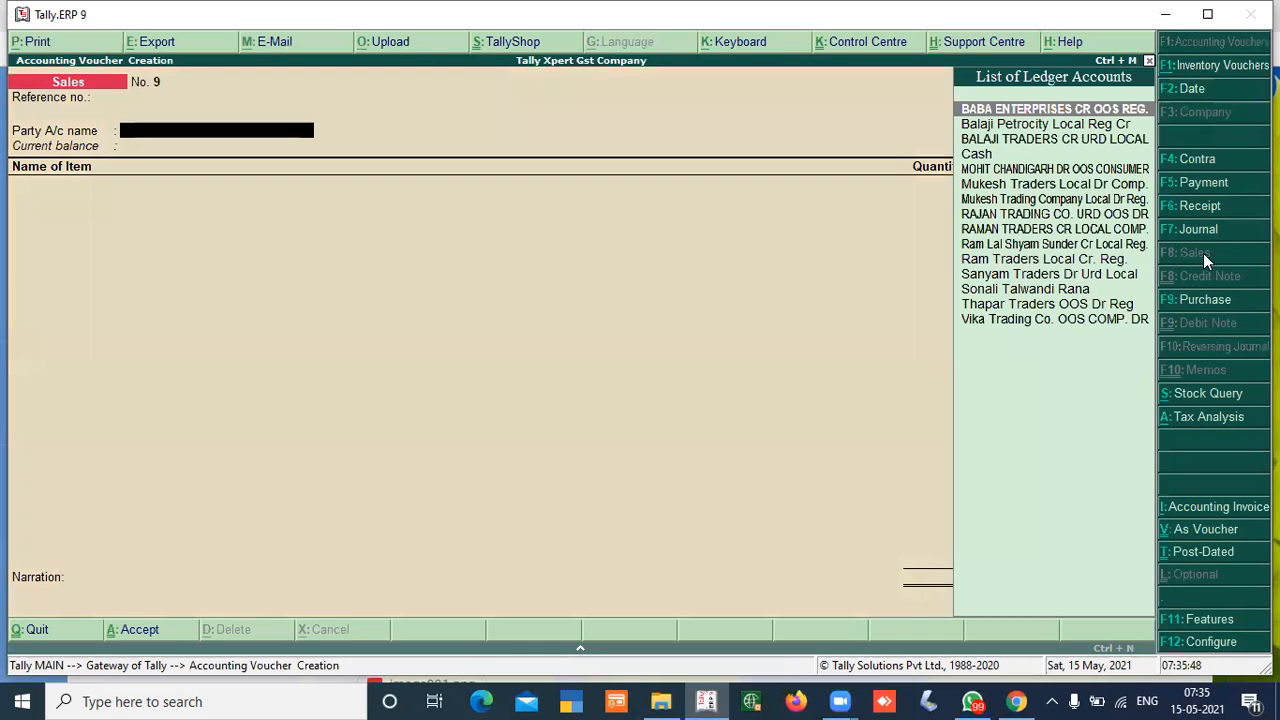
- Choose Cash as the sales voucher's party and accept its despatch, order and buyer details
{"action": "key", "text": "Down"}
{"action": "key", "text": "Down"}
{"action": "key", "text": "Down"}
{"action": "key", "text": "Return"}
{"action": "key", "text": "Return"}
{"action": "key", "text": "Return"}
{"action": "key", "text": "Return"}
{"action": "key", "text": "Return"}
{"action": "key", "text": "Return"}
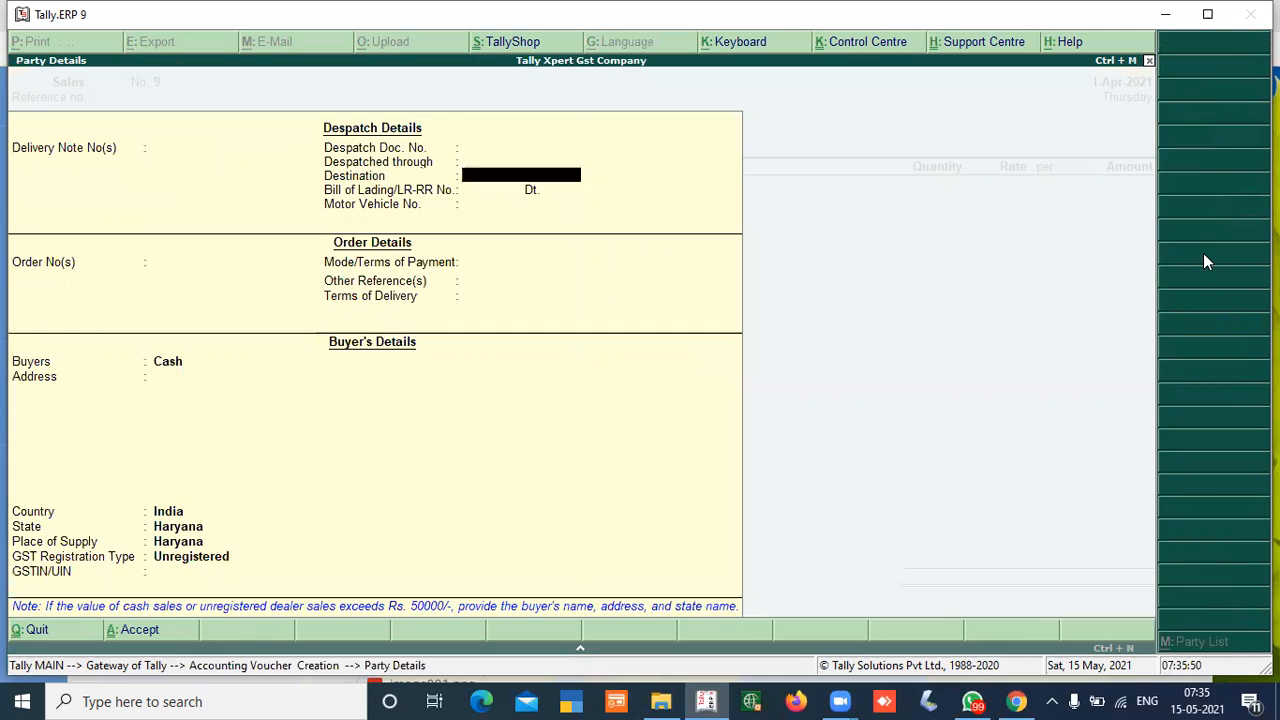
{"action": "key", "text": "Return"}
{"action": "key", "text": "Return"}
{"action": "key", "text": "Return"}
{"action": "key", "text": "Return"}
{"action": "key", "text": "Return"}
{"action": "key", "text": "Return"}
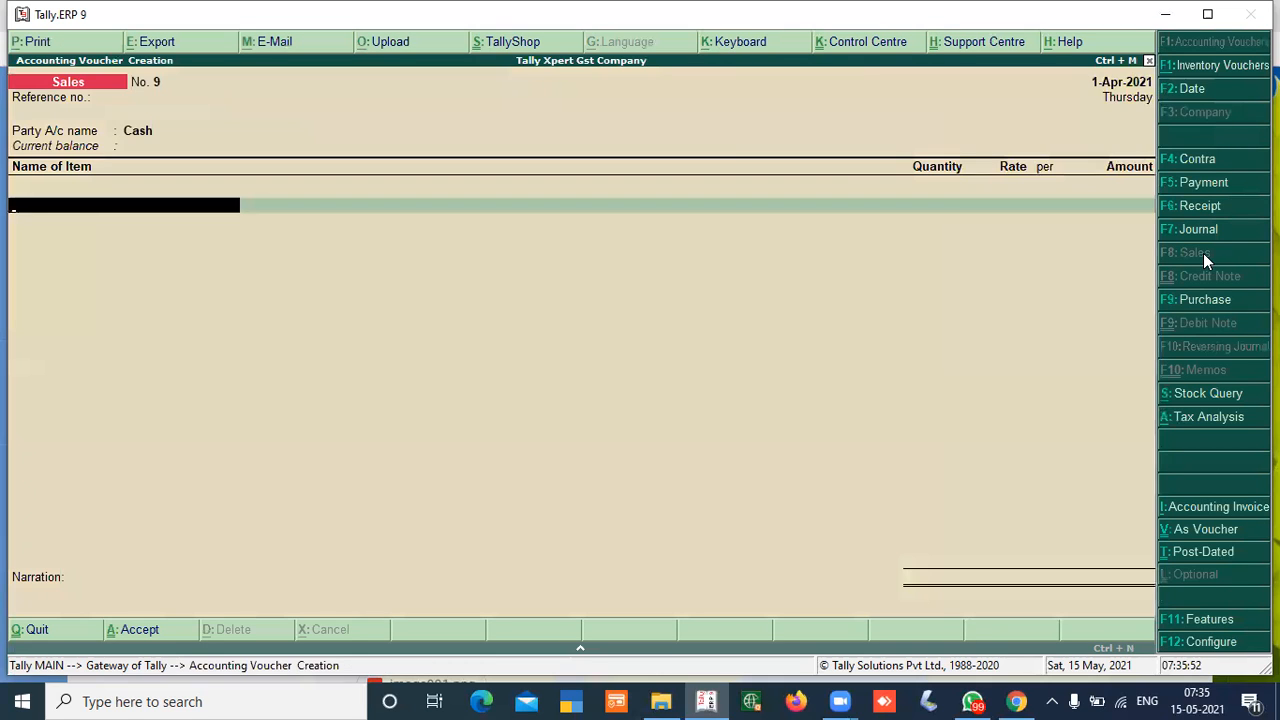
- Add Petrol as the sold item with a quantity of 5 ltr at a rate of 100 per ltr
{"action": "key", "text": "Down"}
{"action": "key", "text": "Down"}
{"action": "key", "text": "Down"}
{"action": "key", "text": "Down"}
{"action": "key", "text": "Return"}
{"action": "key", "text": "Return"}
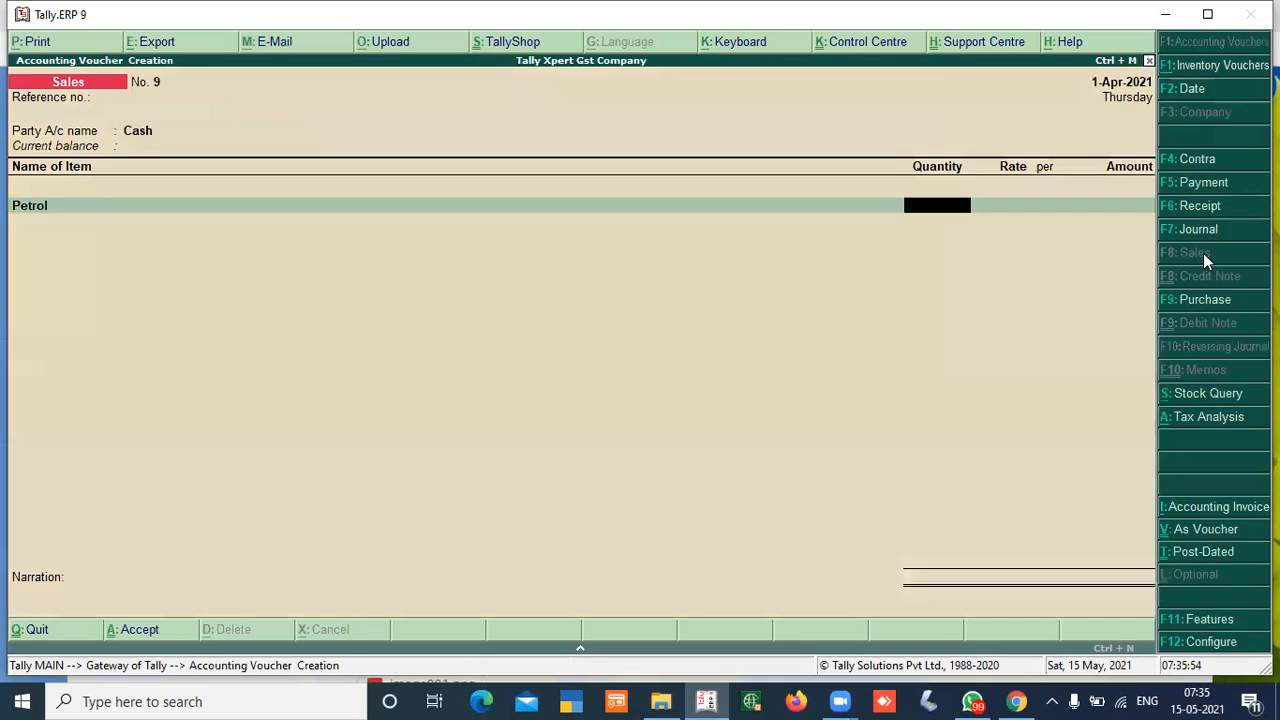
{"action": "type", "text": "5"}
{"action": "key", "text": "Return"}
{"action": "type", "text": "100"}
{"action": "key", "text": "Return"}
{"action": "key", "text": "Return"}
{"action": "key", "text": "Return"}
- Allocate the Petrol amount to Local Sales A/c instead of Interstate Sales A/c
{"action": "key", "text": "Return"}
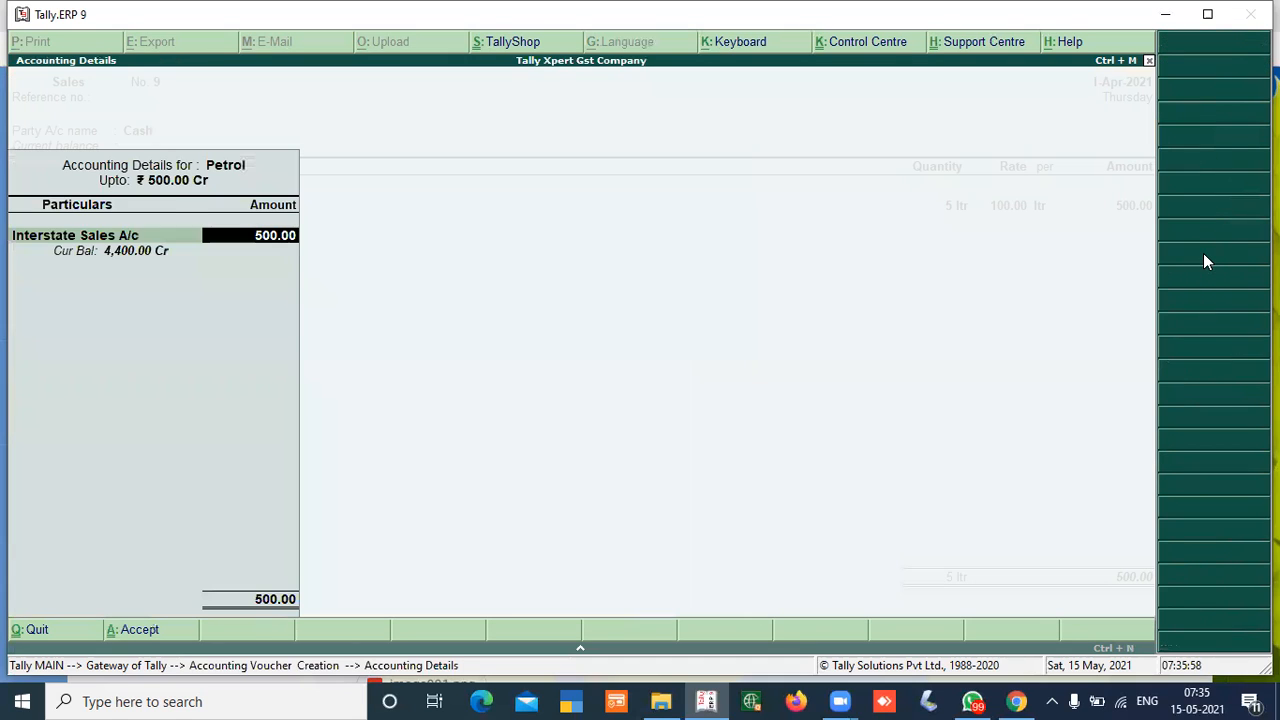
{"action": "key", "text": "BackSpace"}
{"action": "key", "text": "Down"}
{"action": "key", "text": "Up"}
{"action": "key", "text": "Down"}
{"action": "key", "text": "Return"}
{"action": "key", "text": "Return"}
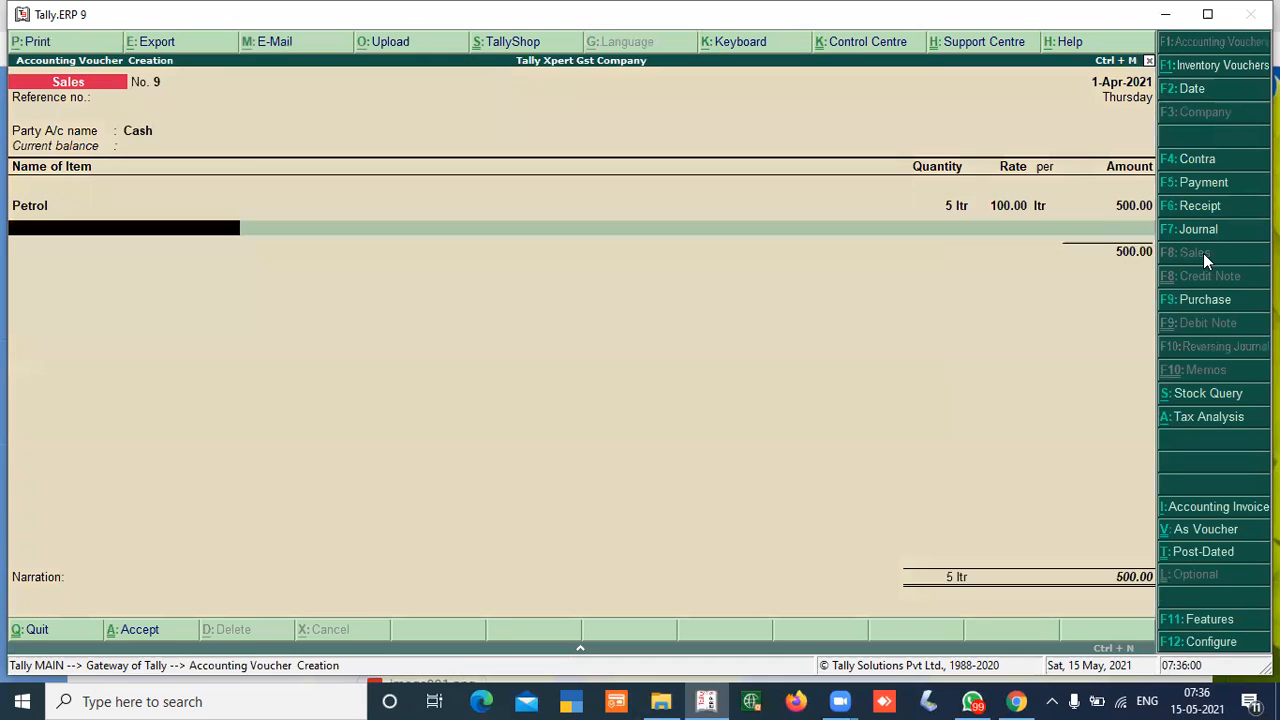
- Try the CGST, SGST and IGST ledgers in turn on the line below Petrol to check for tax
{"action": "key", "text": "Return"}
{"action": "type", "text": "cgst"}
{"action": "key", "text": "Return"}
{"action": "key", "text": "BackSpace"}
{"action": "type", "text": "sgst"}
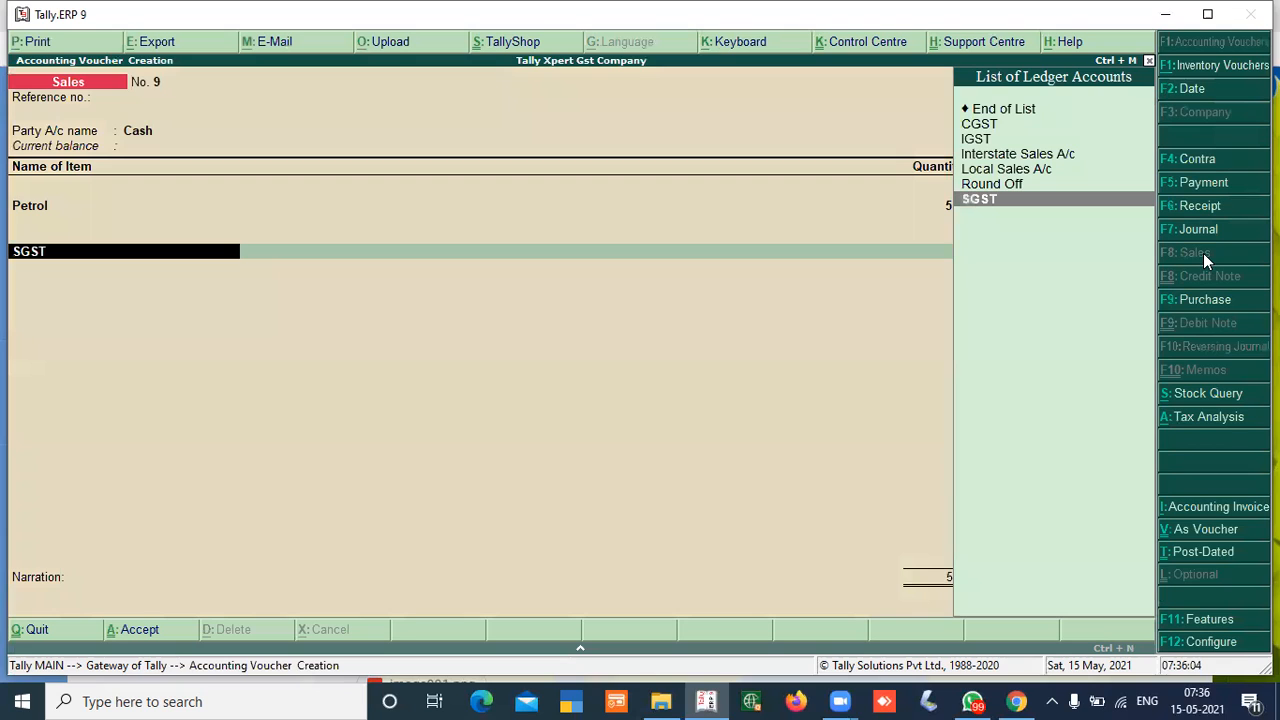
{"action": "type", "text": "o,"}
{"action": "key", "text": "BackSpace"}
{"action": "key", "text": "BackSpace"}
{"action": "type", "text": "igst"}
{"action": "key", "text": "Return"}
{"action": "key", "text": "BackSpace"}
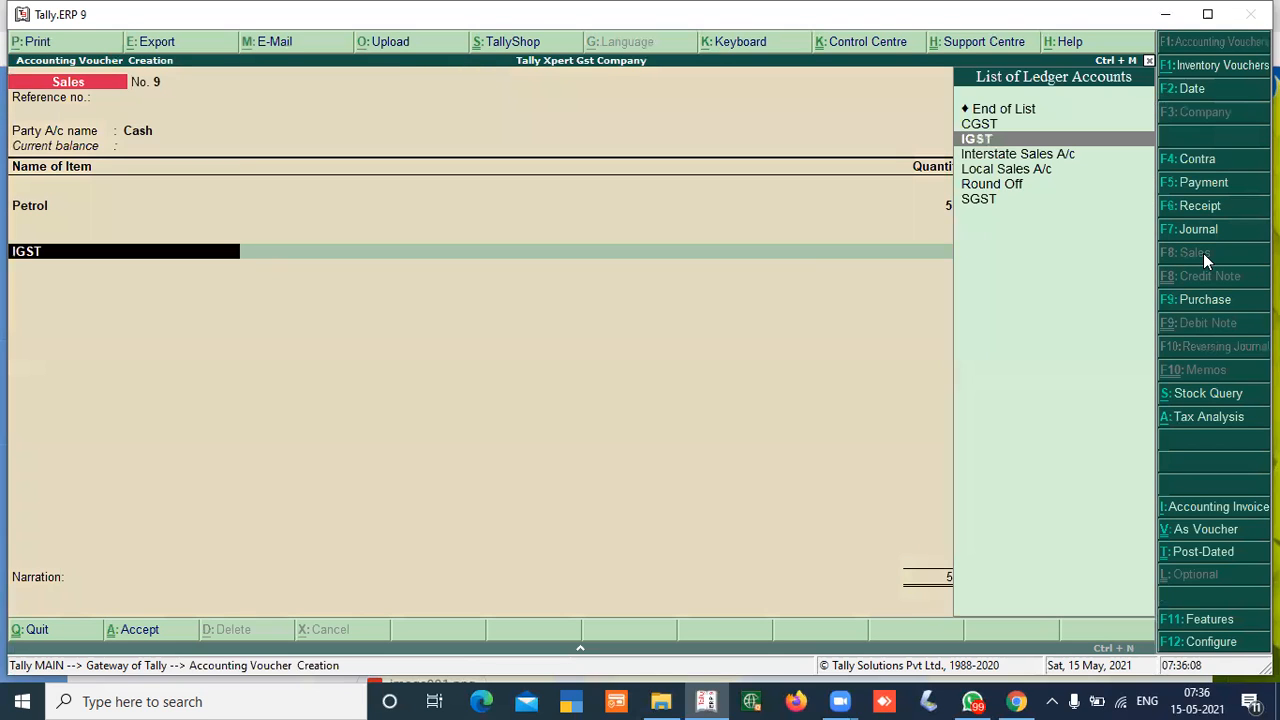
- End the ledger list without a tax line and save the Petrol cash sales voucher
{"action": "key", "text": "Up"}
{"action": "key", "text": "Up"}
{"action": "key", "text": "Return"}
{"action": "key", "text": "Return"}
{"action": "key", "text": "Return"}
{"action": "key", "text": "Return"}
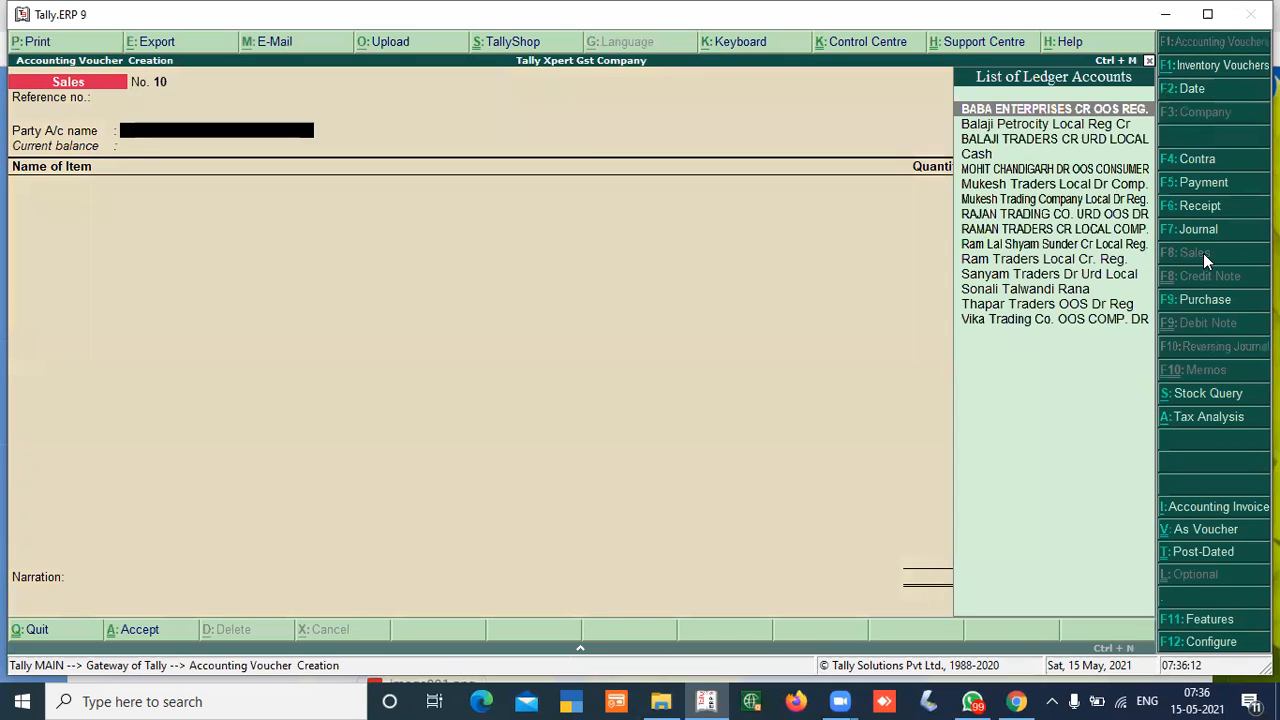
- Choose Cash as the next sales voucher's party and accept the party details
{"action": "key", "text": "Return"}
{"action": "key", "text": "Return"}
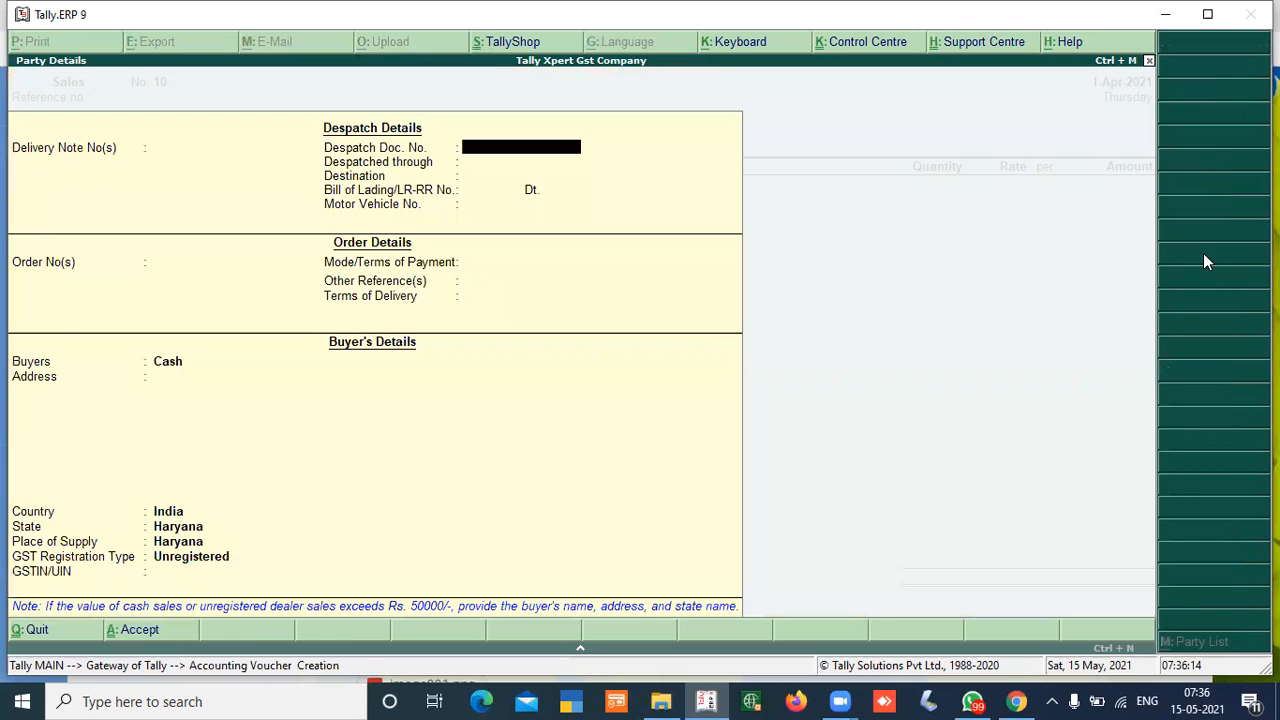
{"action": "key", "text": "ctrl+a"}
- Add Wheat as the sold item with a quantity of 10 kgs. at a rate of 30
{"action": "key", "text": "Down"}
{"action": "key", "text": "Down"}
{"action": "key", "text": "Down"}
{"action": "key", "text": "Down"}
{"action": "key", "text": "Down"}
{"action": "key", "text": "Return"}
{"action": "type", "text": "10"}
{"action": "key", "text": "Return"}
{"action": "type", "text": "30"}
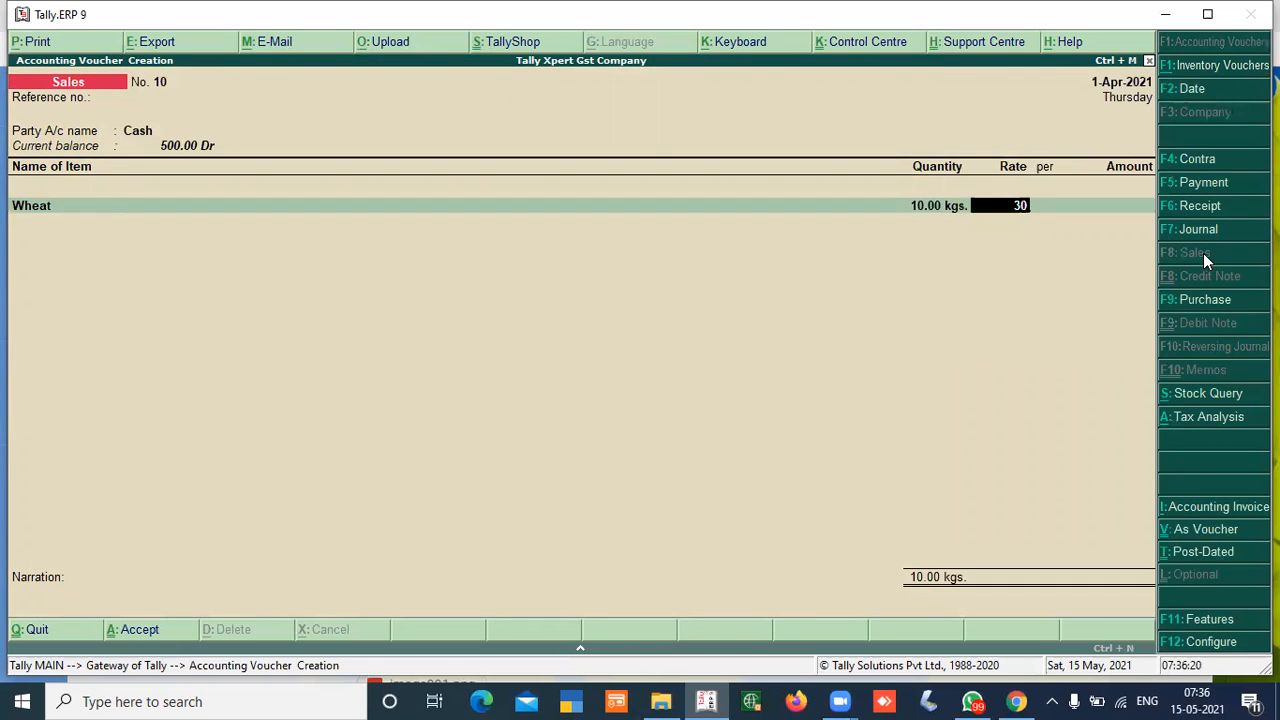
{"action": "key", "text": "Return"}
{"action": "key", "text": "Return"}
- Allocate the Wheat sale amount to Local Sales A/c and finish the item entry
{"action": "key", "text": "Return"}
{"action": "key", "text": "BackSpace"}
{"action": "key", "text": "Down"}
{"action": "key", "text": "Return"}
{"action": "key", "text": "Return"}
- Try the CGST, SGST and IGST ledgers on the Wheat sales voucher to check for tax
{"action": "type", "text": "cg"}
{"action": "key", "text": "Return"}
{"action": "key", "text": "BackSpace"}
{"action": "type", "text": "sg"}
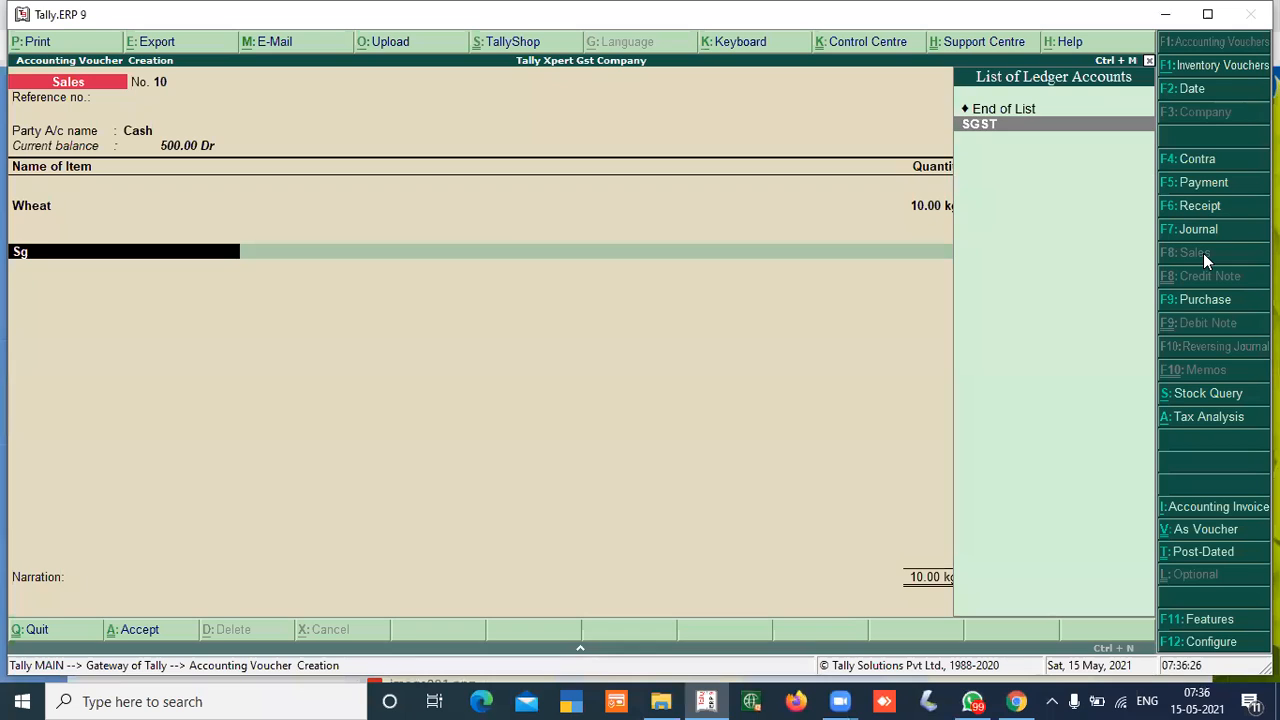
{"action": "key", "text": "Return"}
{"action": "key", "text": "BackSpace"}
{"action": "type", "text": "igs"}
{"action": "key", "text": "Return"}
{"action": "key", "text": "BackSpace"}
- End the ledger list without a tax line and save the Wheat cash sales voucher
{"action": "key", "text": "Up"}
{"action": "key", "text": "Up"}
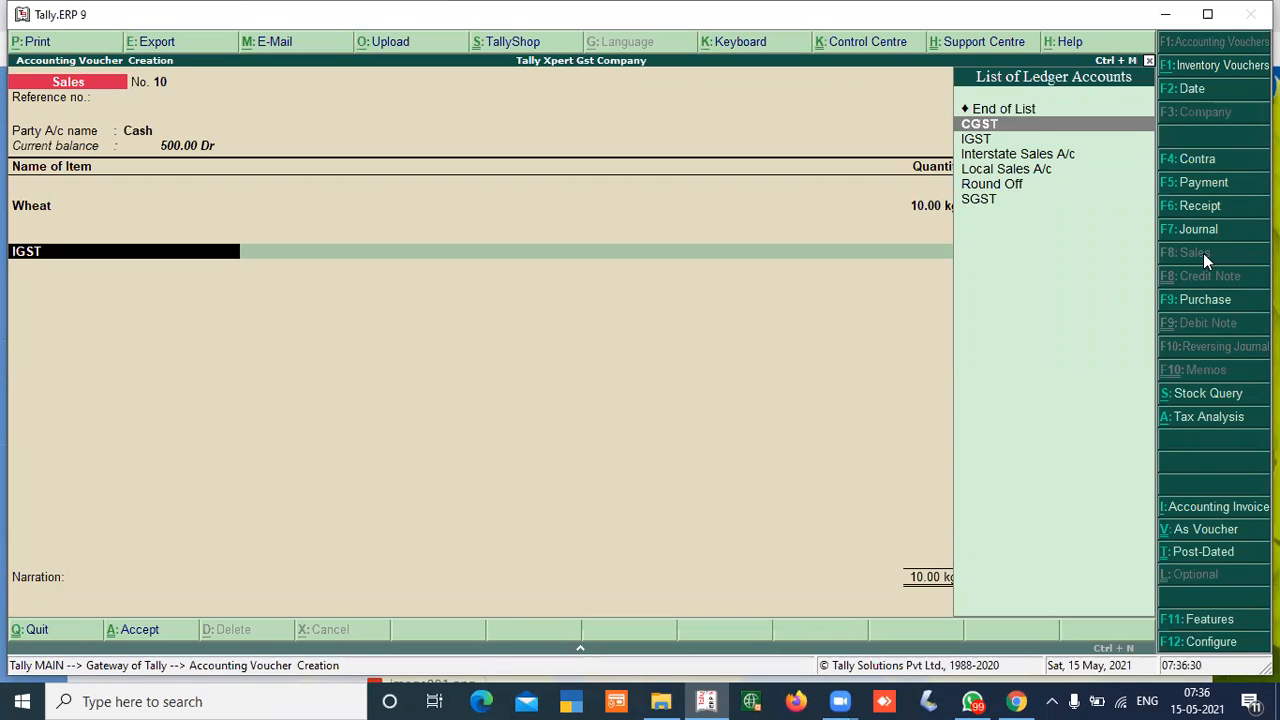
{"action": "key", "text": "Return"}
{"action": "key", "text": "Return"}
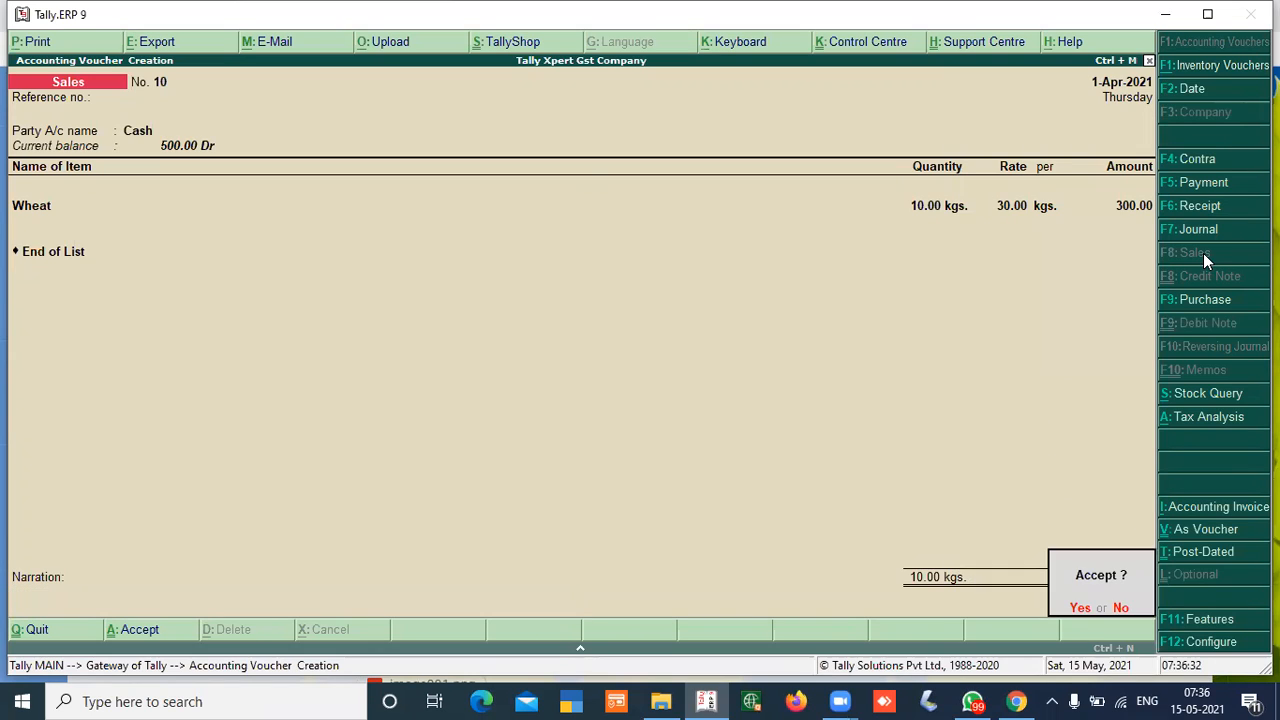
{"action": "key", "text": "Return"}
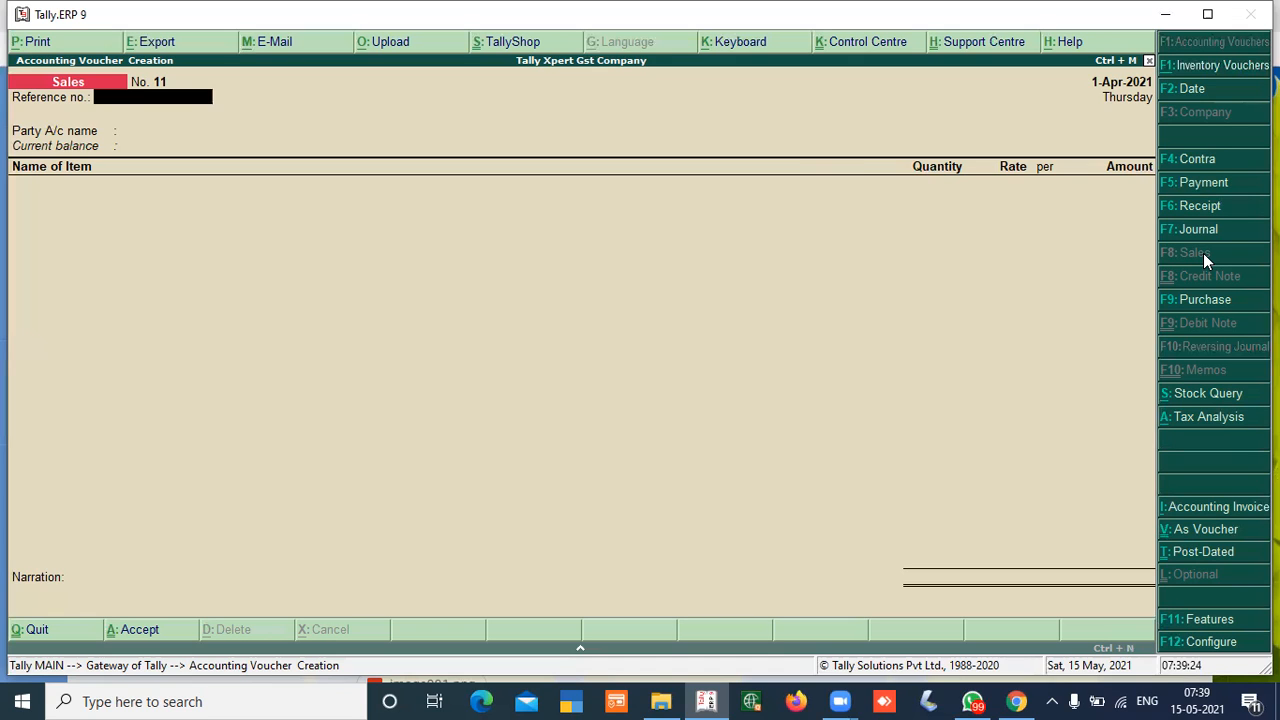
- Leave the blank sales voucher and start creating a single ledger from the accounts masters
{"action": "key", "text": "Escape"}
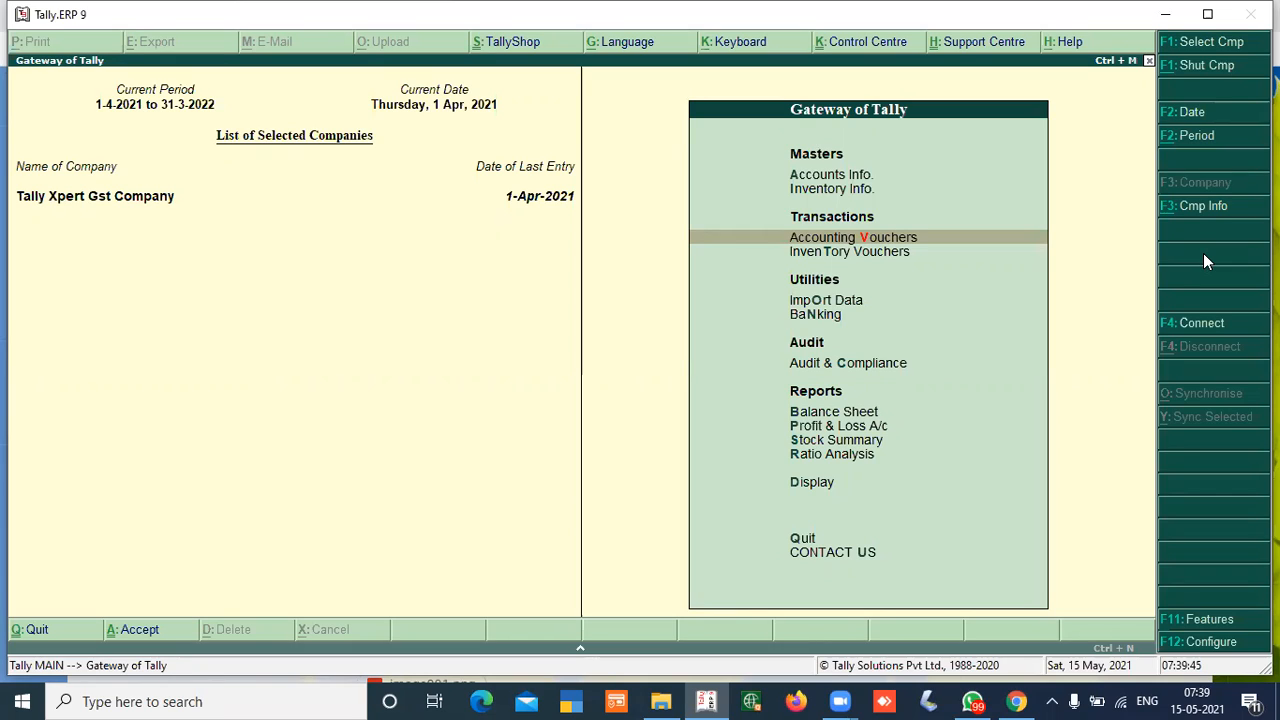
{"action": "key", "text": "a"}
{"action": "type", "text": "l"}
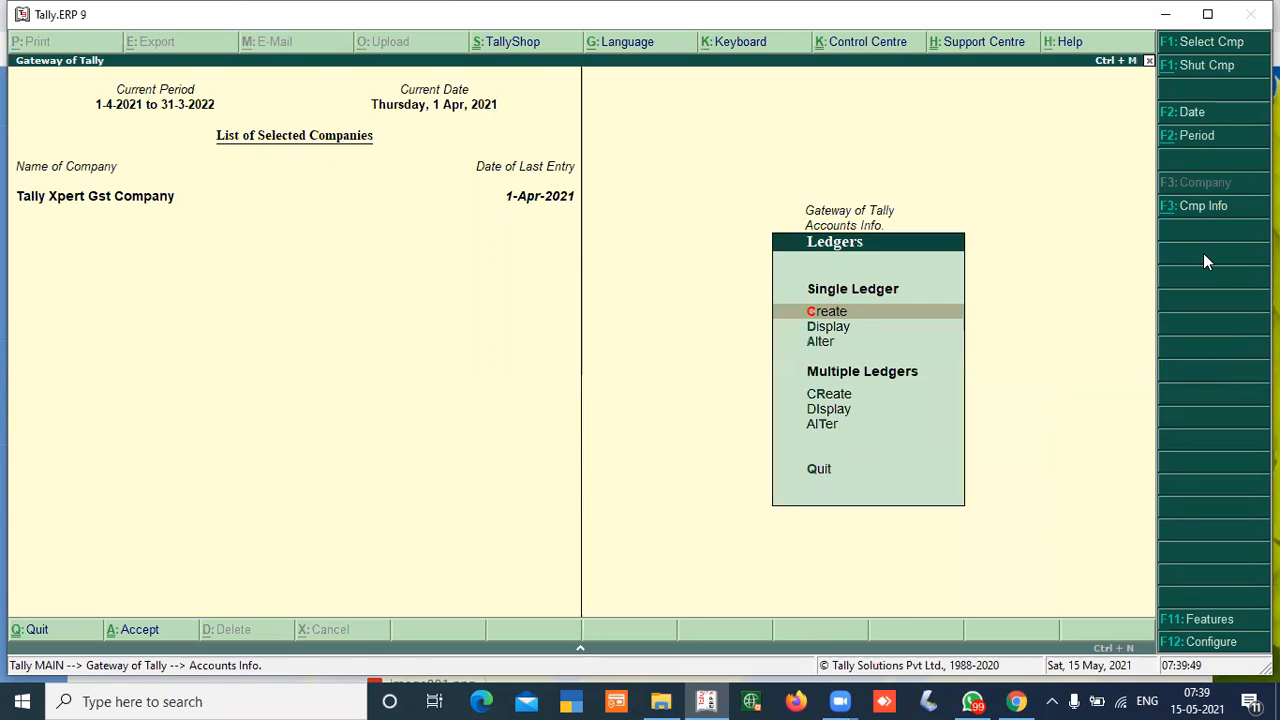
{"action": "type", "text": "c"}
- Name the new ledger Office Rent and place it under Indirect Expenses
{"action": "type", "text": "Office Ren"}
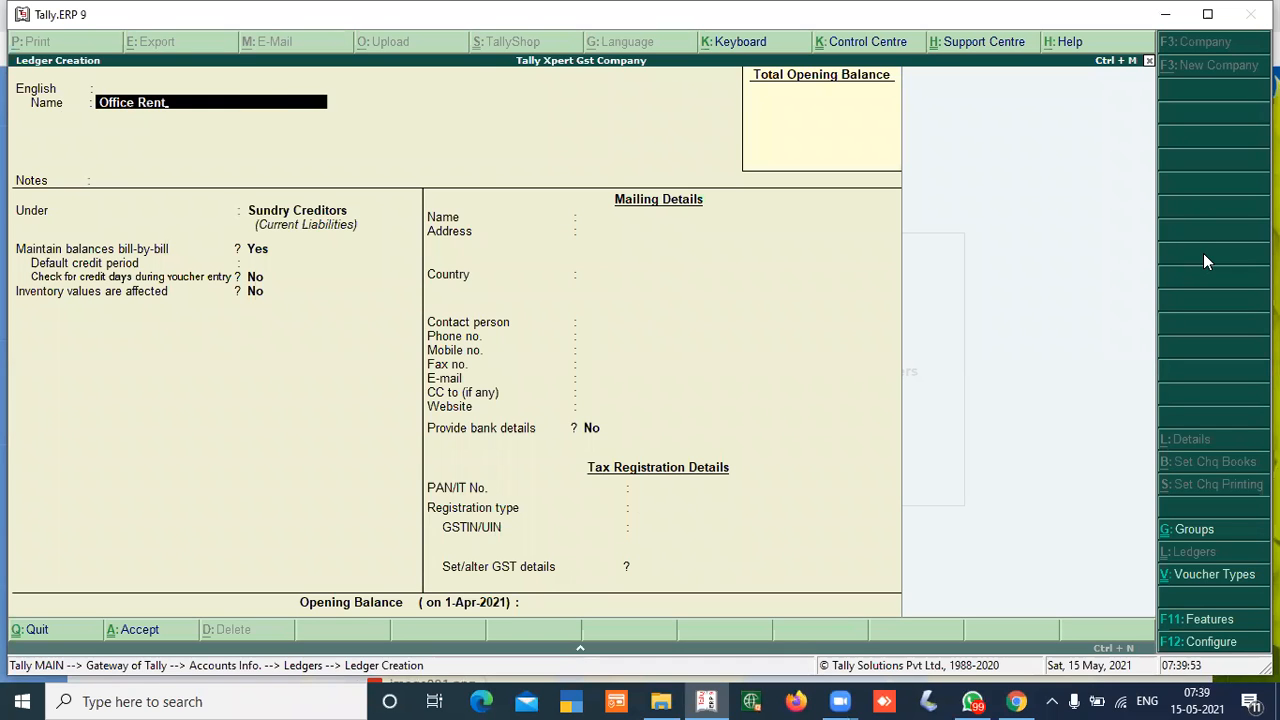
{"action": "key", "text": "Return"}
{"action": "key", "text": "Return"}
{"action": "key", "text": "Return"}
{"action": "type", "text": "Indirect expenses"}
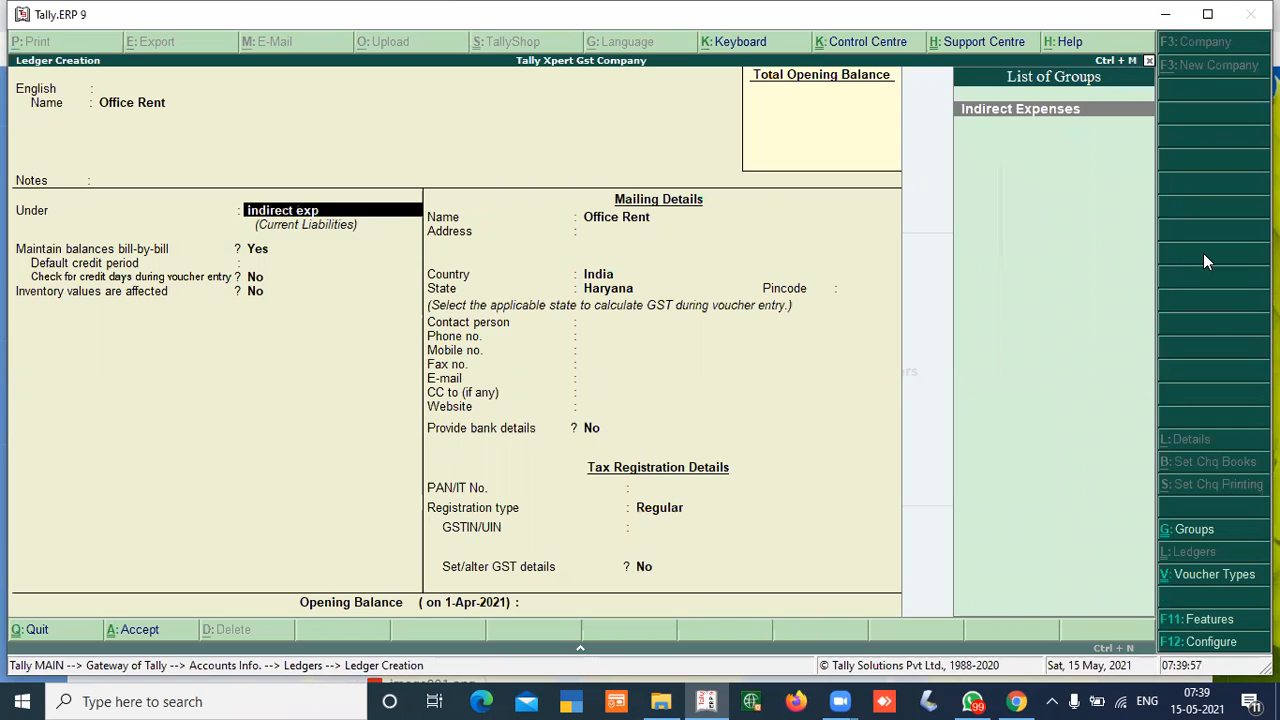
{"action": "key", "text": "Return"}
{"action": "key", "text": "Return"}
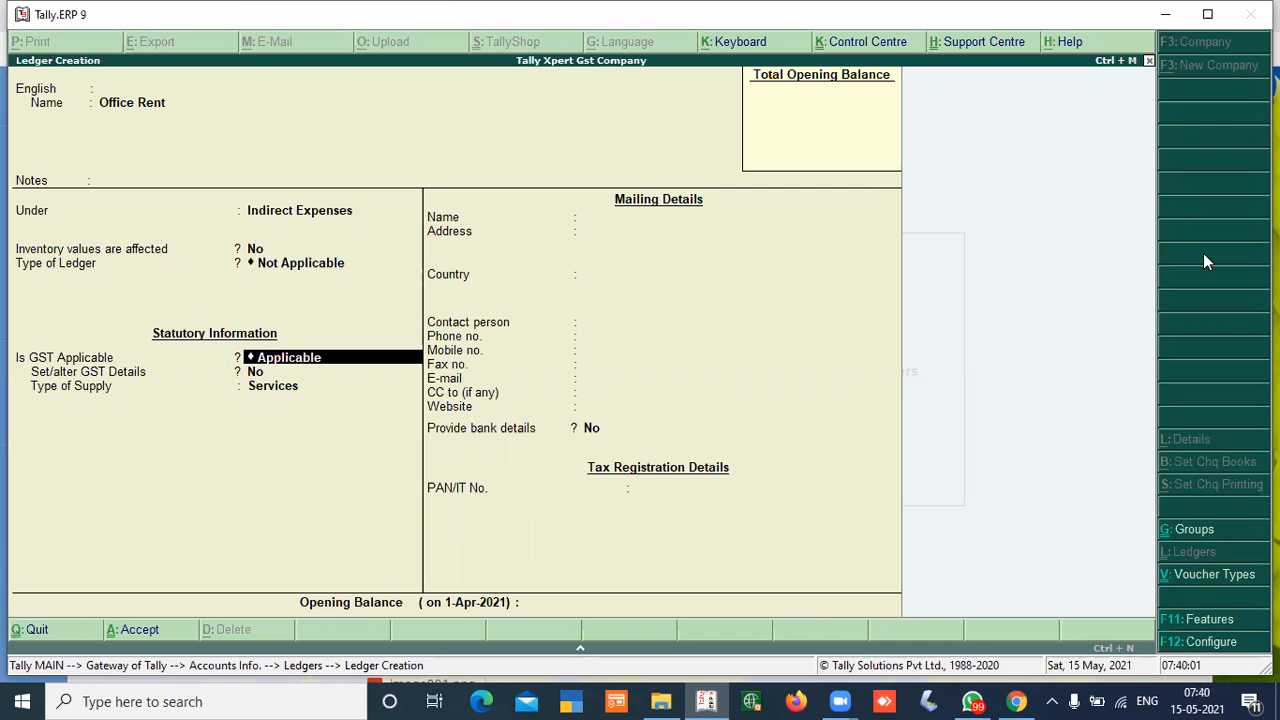
- Keep GST applicable for Office Rent, open its GST details and set the taxability to Taxable
{"action": "key", "text": "Return"}
{"action": "key", "text": "y"}
{"action": "key", "text": "Return"}
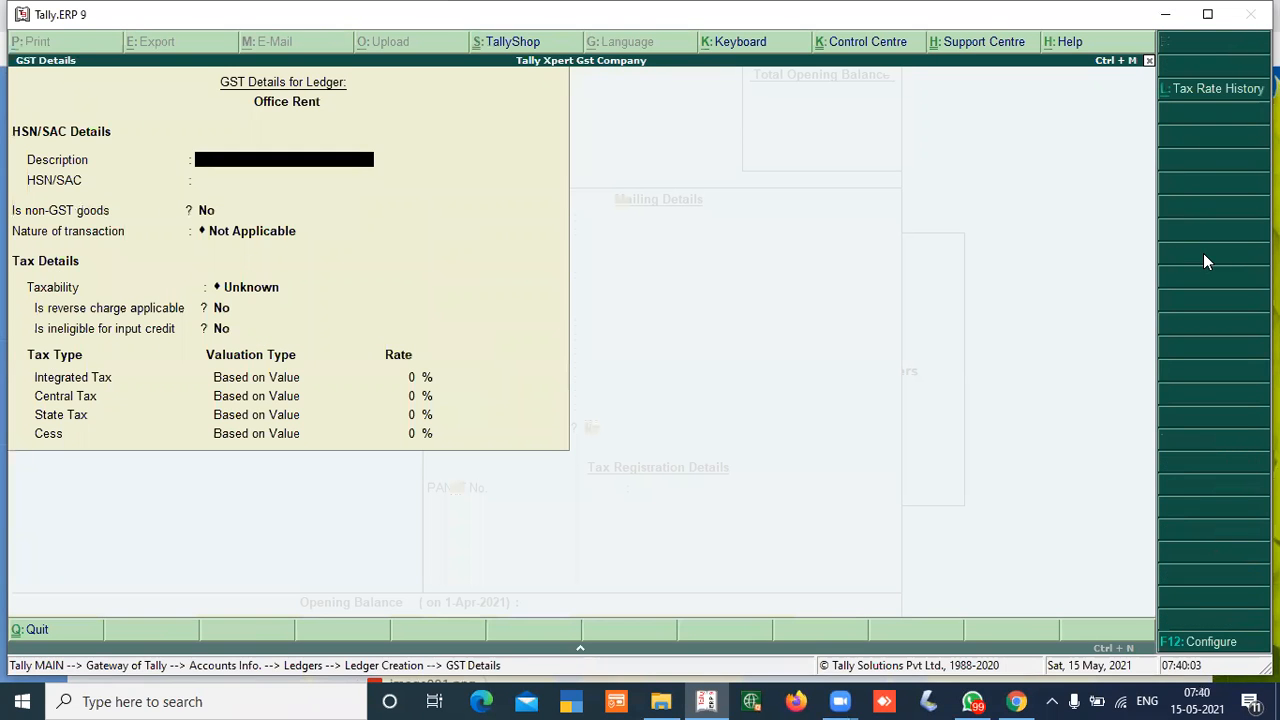
{"action": "key", "text": "Return"}
{"action": "key", "text": "Return"}
{"action": "key", "text": "Return"}
{"action": "key", "text": "Return"}
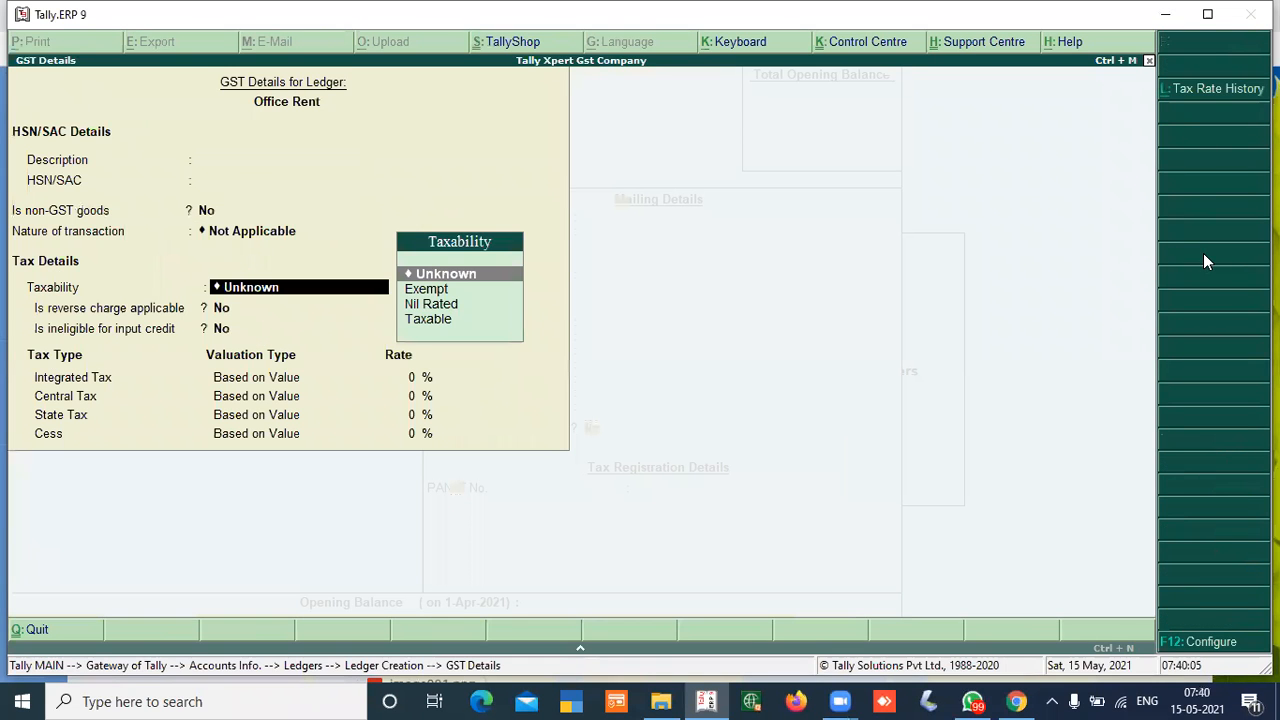
{"action": "key", "text": "Down"}
{"action": "key", "text": "Down"}
{"action": "key", "text": "Down"}
{"action": "key", "text": "Return"}
- Set Office Rent's integrated tax rate to 18 %, finish the remaining fields and save the ledger
{"action": "key", "text": "Return"}
{"action": "key", "text": "Return"}
{"action": "type", "text": "18"}
{"action": "key", "text": "Return"}
{"action": "key", "text": "Return"}
{"action": "key", "text": "Return"}
{"action": "key", "text": "Return"}
{"action": "key", "text": "Return"}
{"action": "key", "text": "Return"}
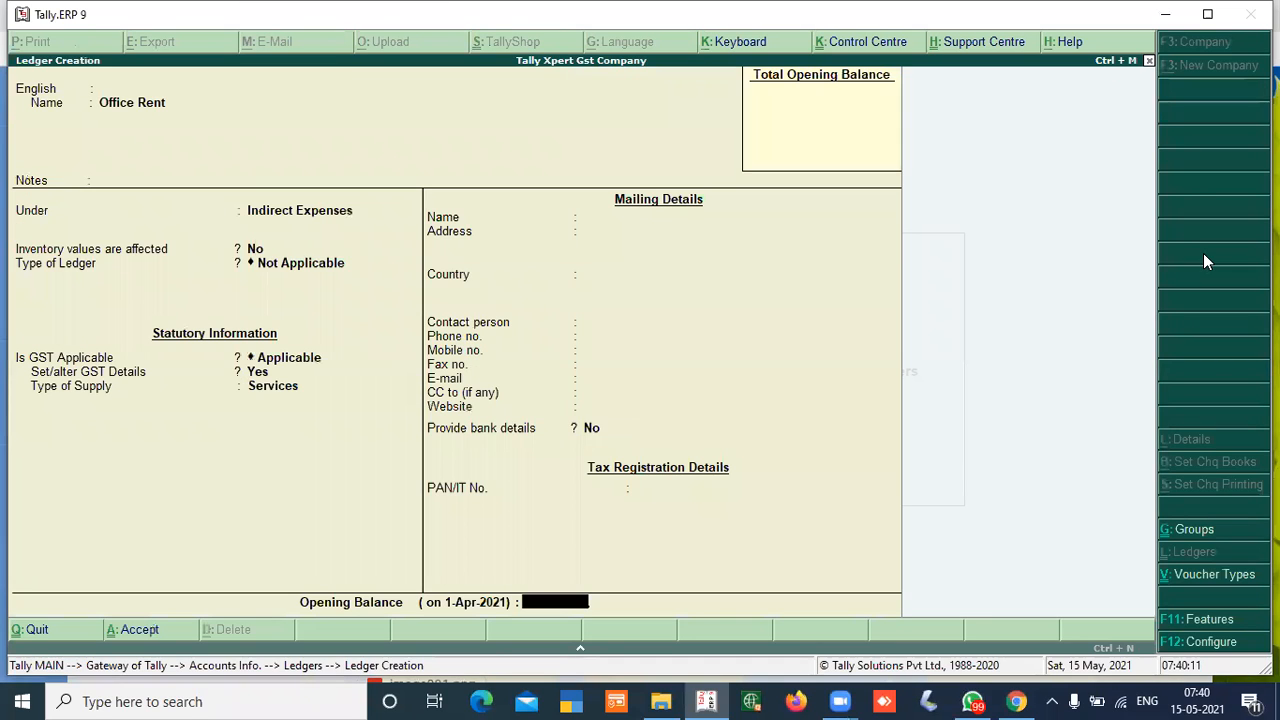
{"action": "key", "text": "Return"}
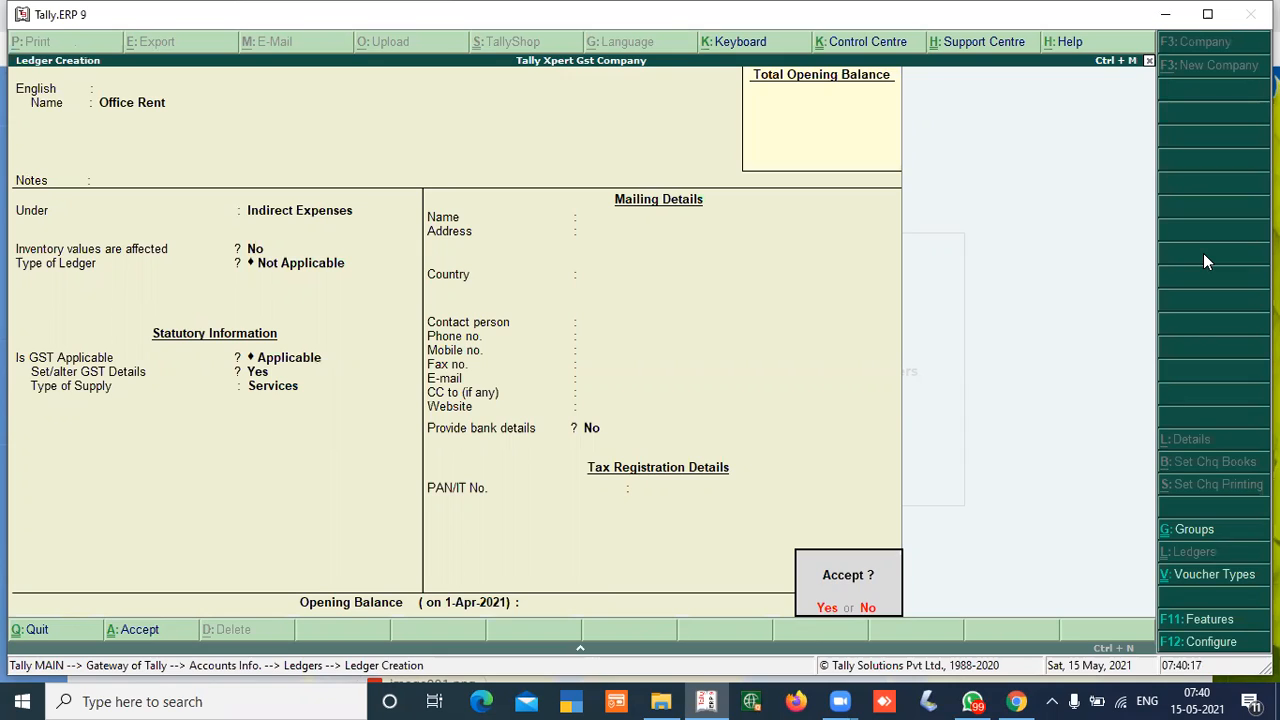
{"action": "key", "text": "Return"}
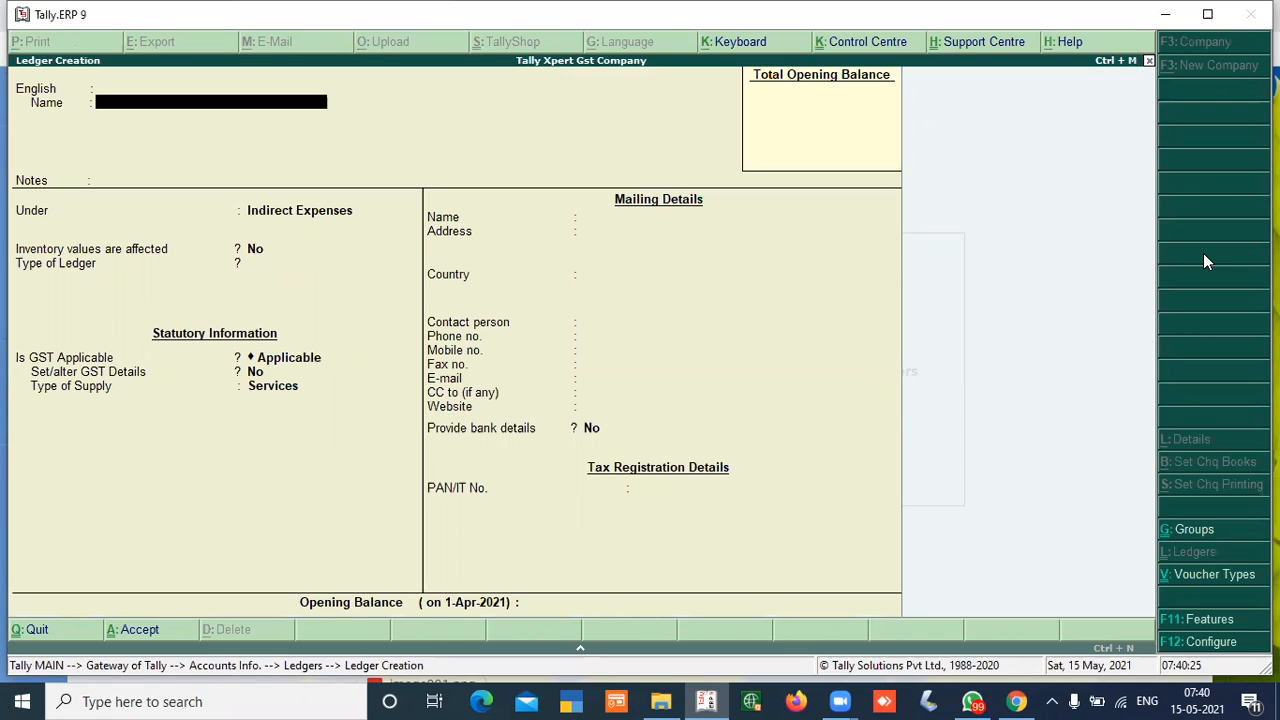
- Name the next ledger Stationary Expenses and keep it under Indirect Expenses
{"action": "type", "text": "Stationary Expenses"}
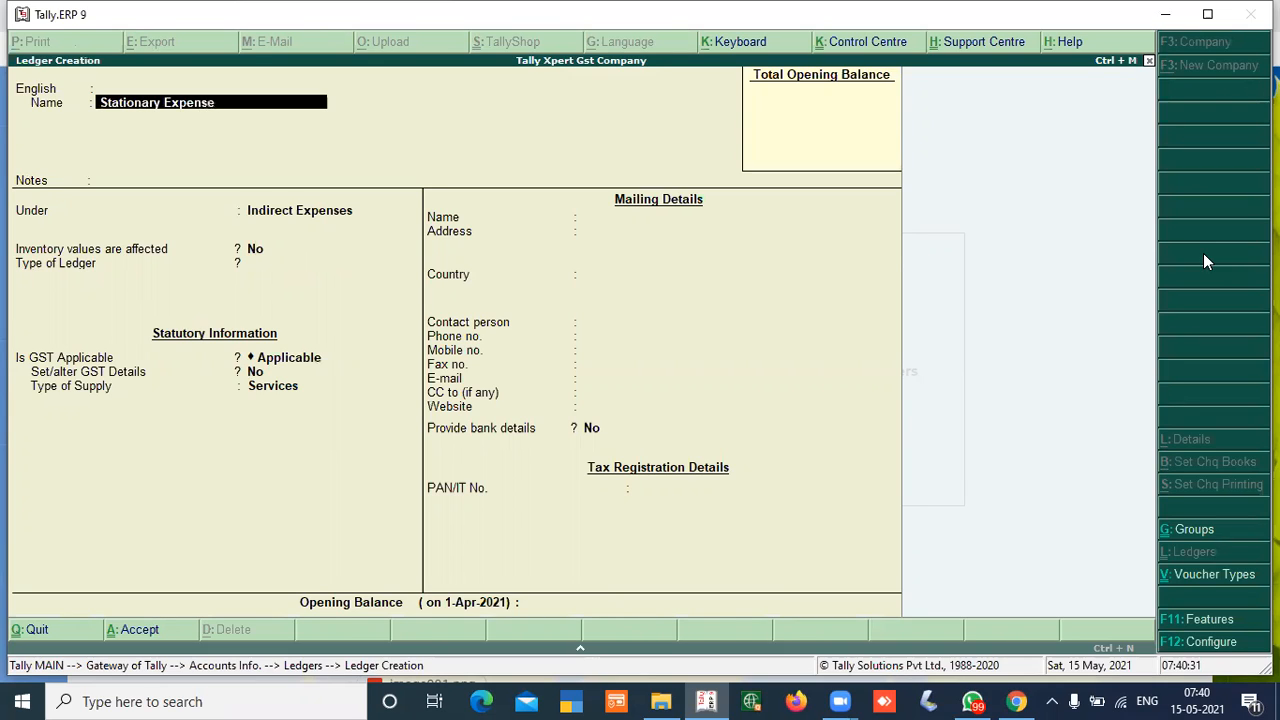
{"action": "key", "text": "Return"}
{"action": "key", "text": "Return"}
{"action": "key", "text": "Return"}
{"action": "key", "text": "Return"}
{"action": "key", "text": "Return"}
{"action": "key", "text": "Return"}
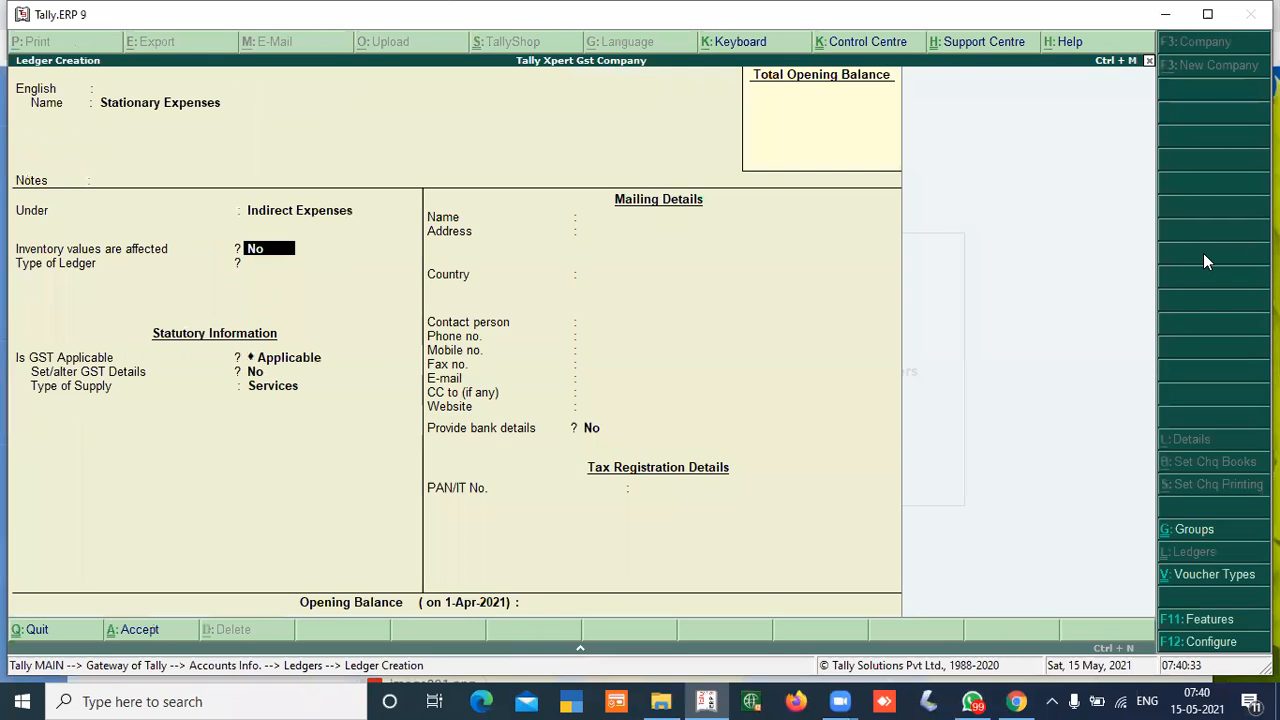
- Set Set/alter GST Details to Yes for Stationary Expenses and go to the nature of transaction
{"action": "key", "text": "Return"}
{"action": "type", "text": "y"}
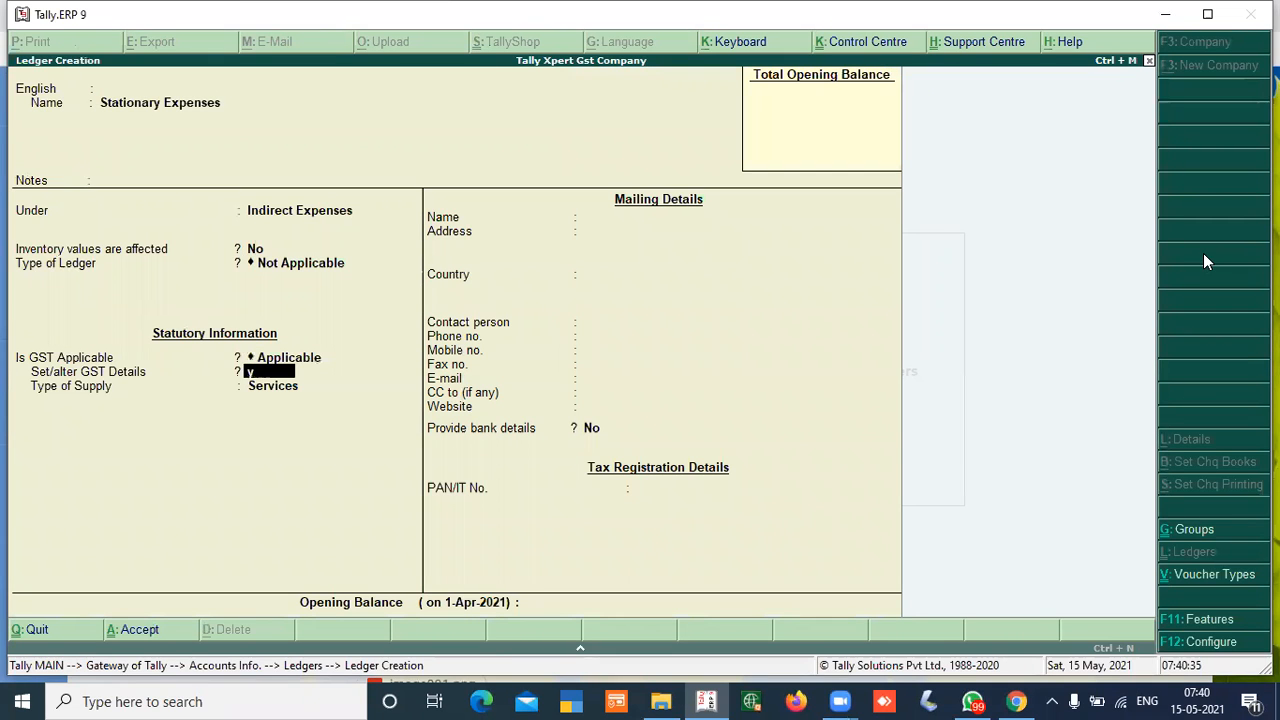
{"action": "key", "text": "Return"}
{"action": "key", "text": "Return"}
{"action": "key", "text": "Return"}
{"action": "key", "text": "Return"}
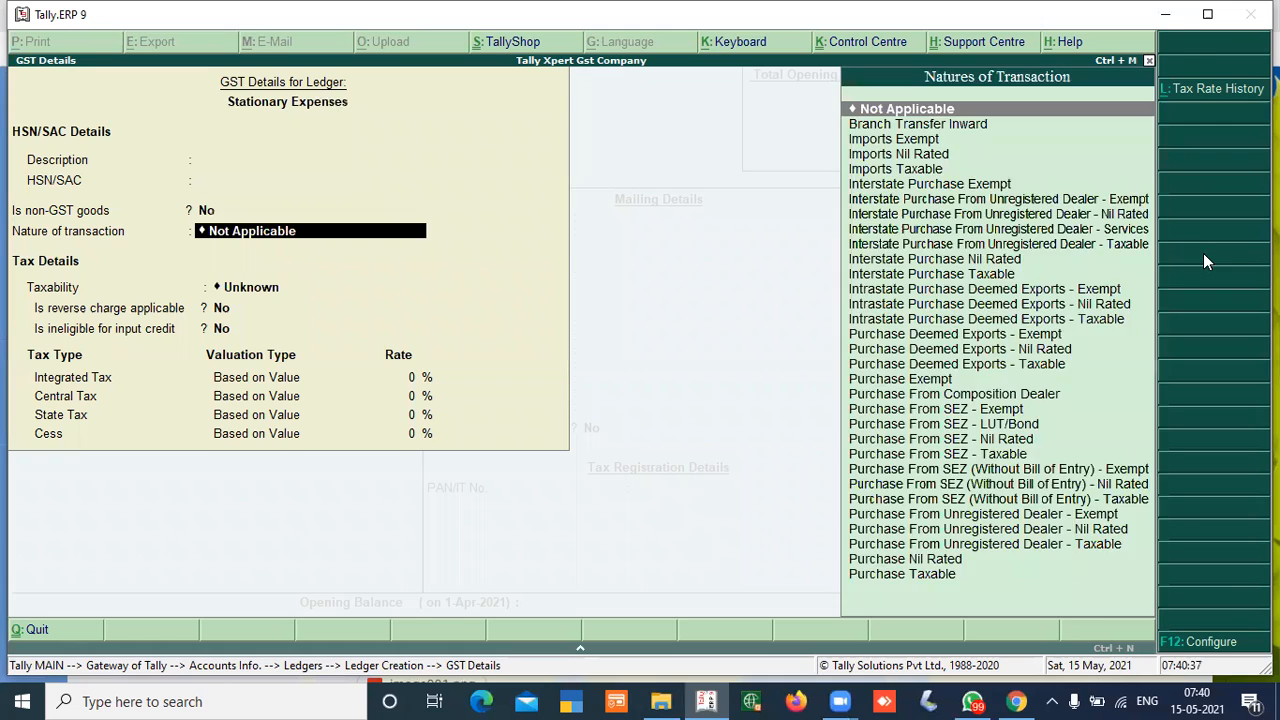
- Accept the Stationary Expenses GST details, reopen them from the description and accept them again
{"action": "key", "text": "ctrl+a"}
{"action": "key", "text": "BackSpace"}
{"action": "key", "text": "BackSpace"}
{"action": "key", "text": "Return"}
{"action": "key", "text": "Return"}
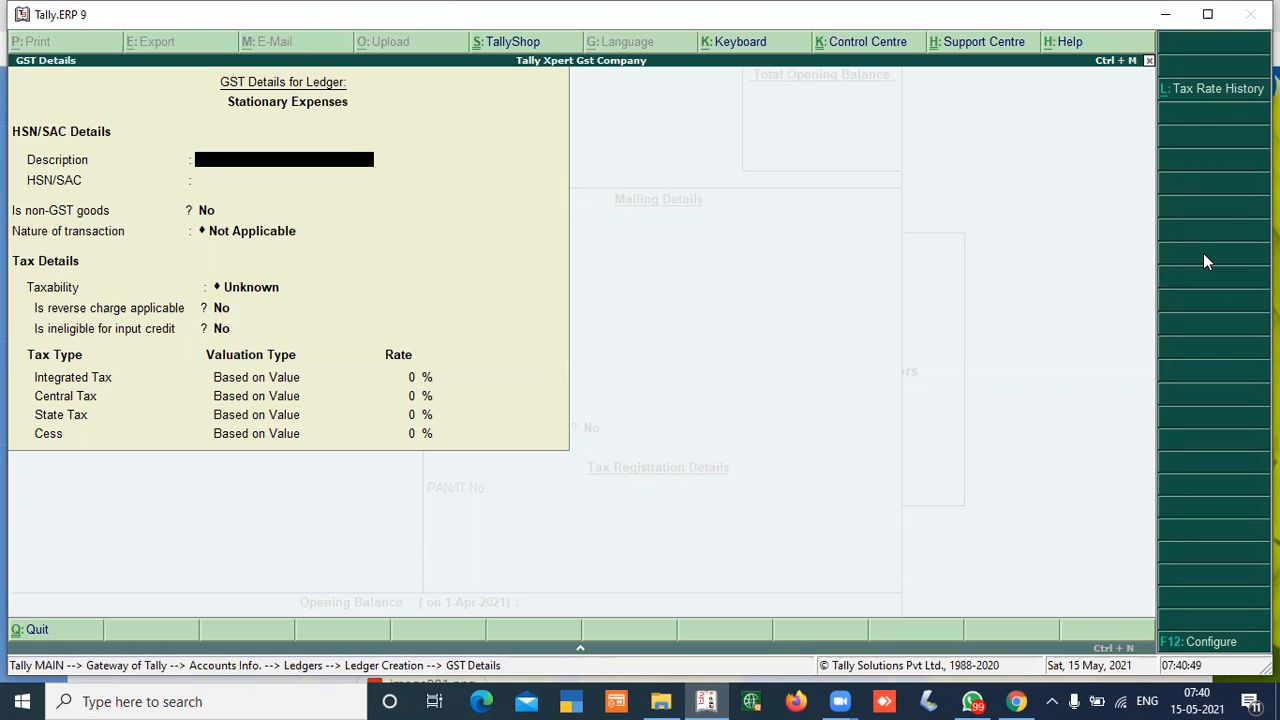
{"action": "key", "text": "ctrl+a"}
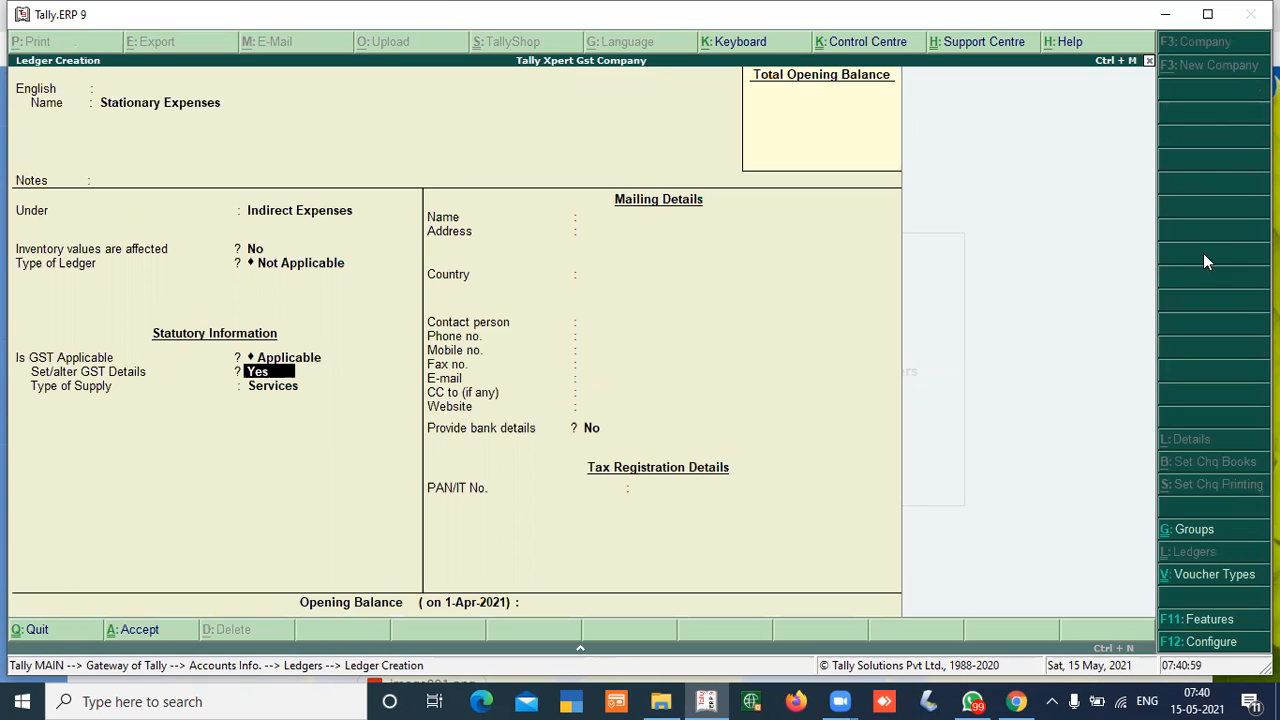
- Go through the GST details of Stationary Expenses once more and save the ledger
{"action": "key", "text": "Up"}
{"action": "key", "text": "Return"}
{"action": "key", "text": "Return"}
{"action": "key", "text": "Return"}
{"action": "key", "text": "Return"}
{"action": "key", "text": "Return"}
{"action": "key", "text": "Return"}
{"action": "key", "text": "Return"}
{"action": "key", "text": "Return"}
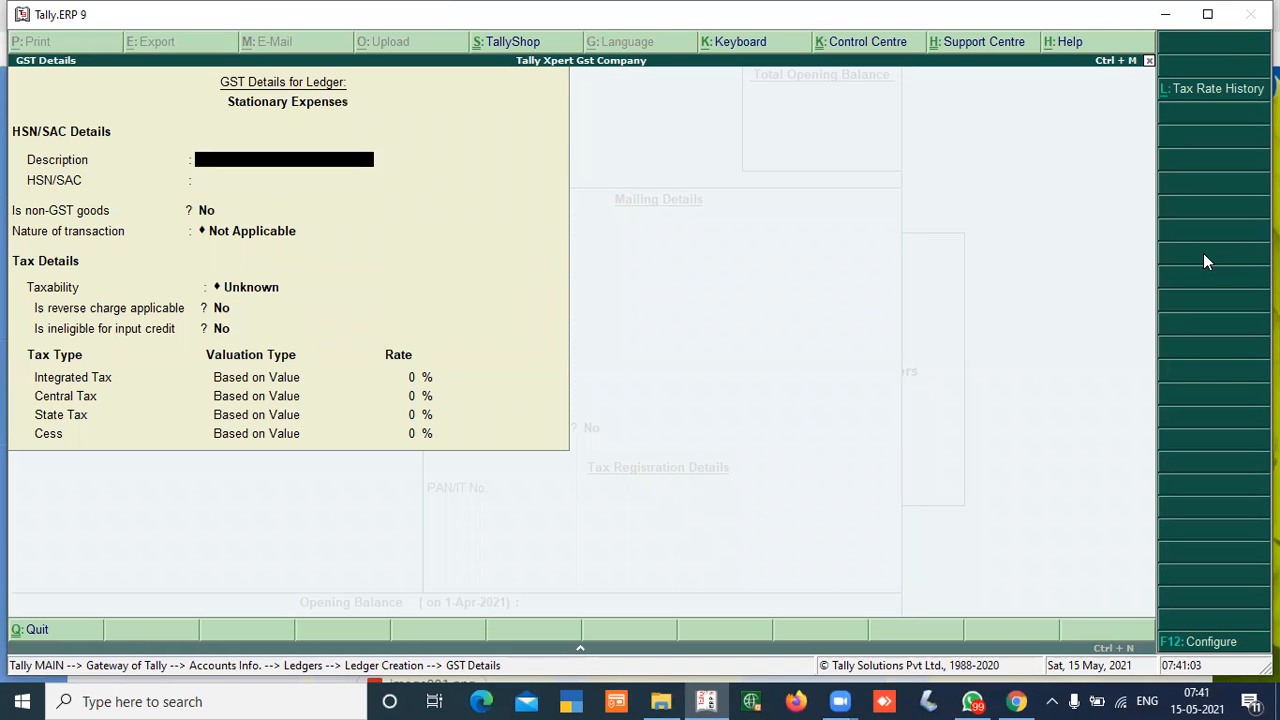
{"action": "key", "text": "Return"}
{"action": "key", "text": "Return"}
{"action": "key", "text": "Return"}
{"action": "key", "text": "Return"}
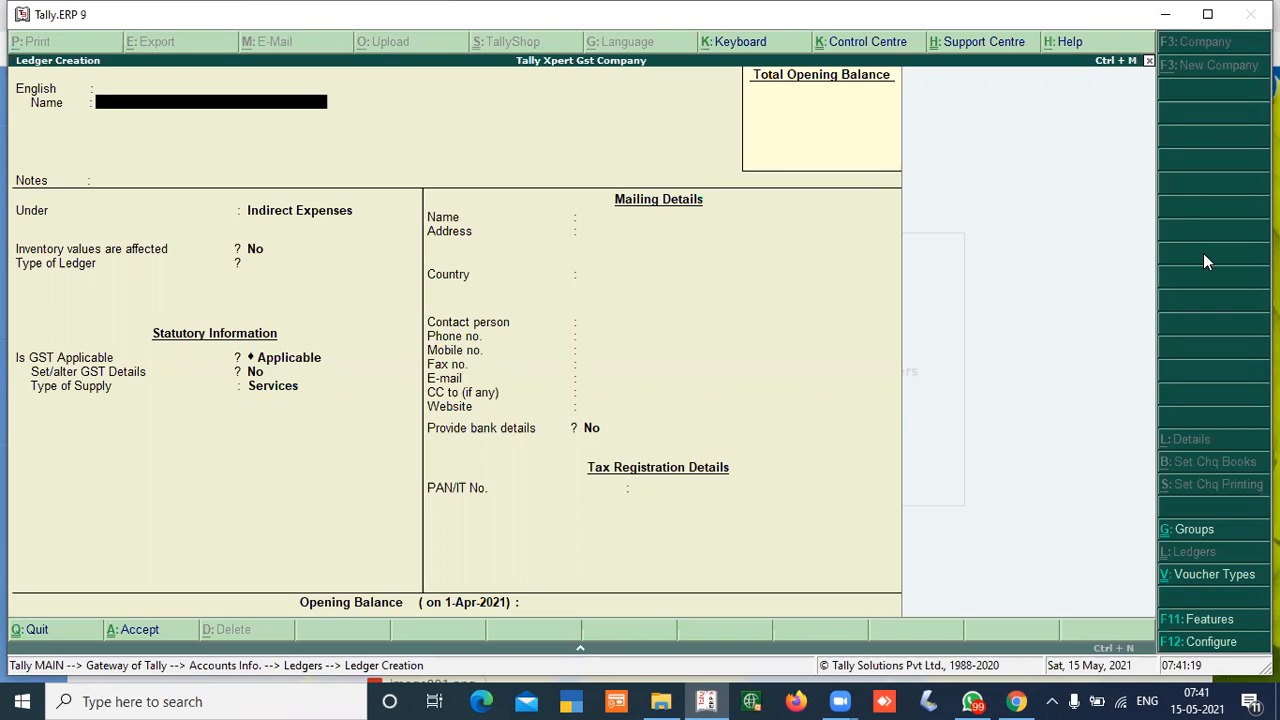
- Name the next ledger Electricity Expenses, keep it under Indirect Expenses and move on to its GST applicability
{"action": "type", "text": "Electricity Expesnes"}
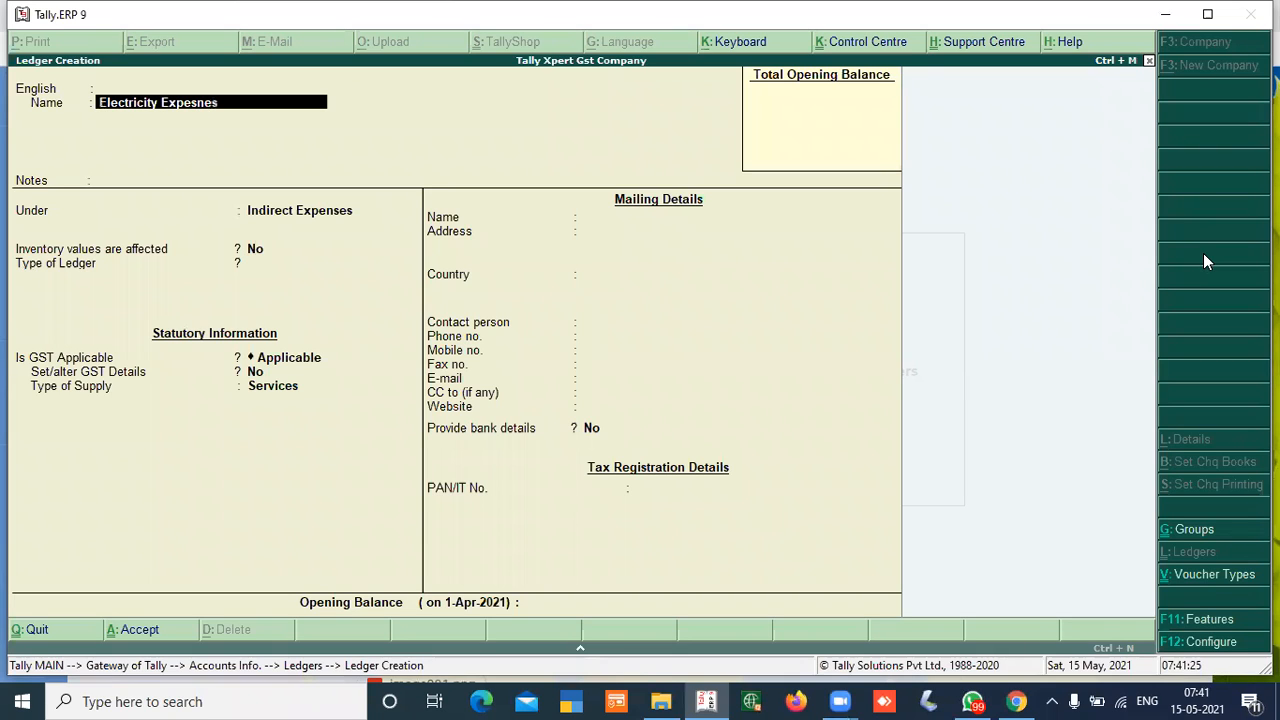
{"action": "key", "text": "BackSpace"}
{"action": "key", "text": "BackSpace"}
{"action": "key", "text": "BackSpace"}
{"action": "key", "text": "BackSpace"}
{"action": "type", "text": "nses"}
{"action": "key", "text": "Return"}
{"action": "key", "text": "Return"}
{"action": "key", "text": "Return"}
{"action": "key", "text": "Return"}
{"action": "key", "text": "Return"}
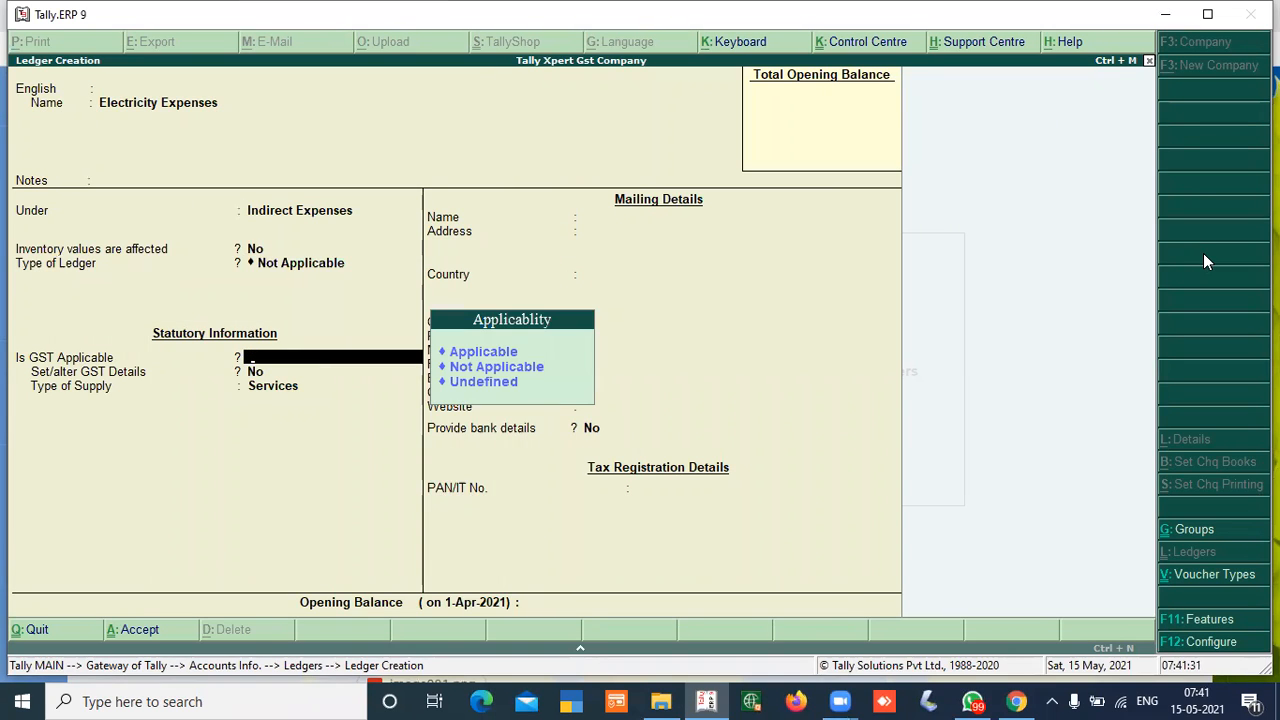
- Set GST to Not Applicable for Electricity Expenses, leave the remaining fields unchanged and save the ledger
{"action": "key", "text": "Down"}
{"action": "key", "text": "Return"}
{"action": "key", "text": "BackSpace"}
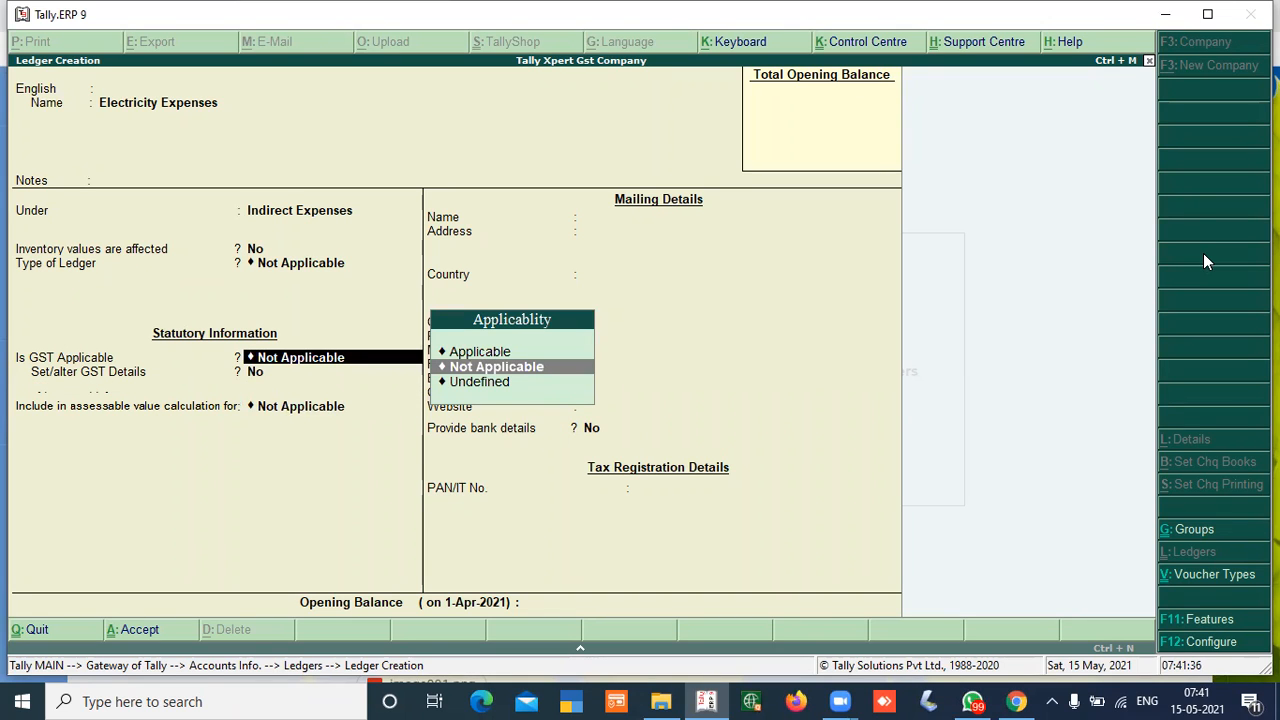
{"action": "key", "text": "Return"}
{"action": "key", "text": "Return"}
{"action": "key", "text": "Return"}
{"action": "key", "text": "Return"}
- Name the next ledger Petrol Expenses, keep it under Indirect Expenses and leave its type of ledger as Not Applicable
{"action": "type", "text": "Petrol"}
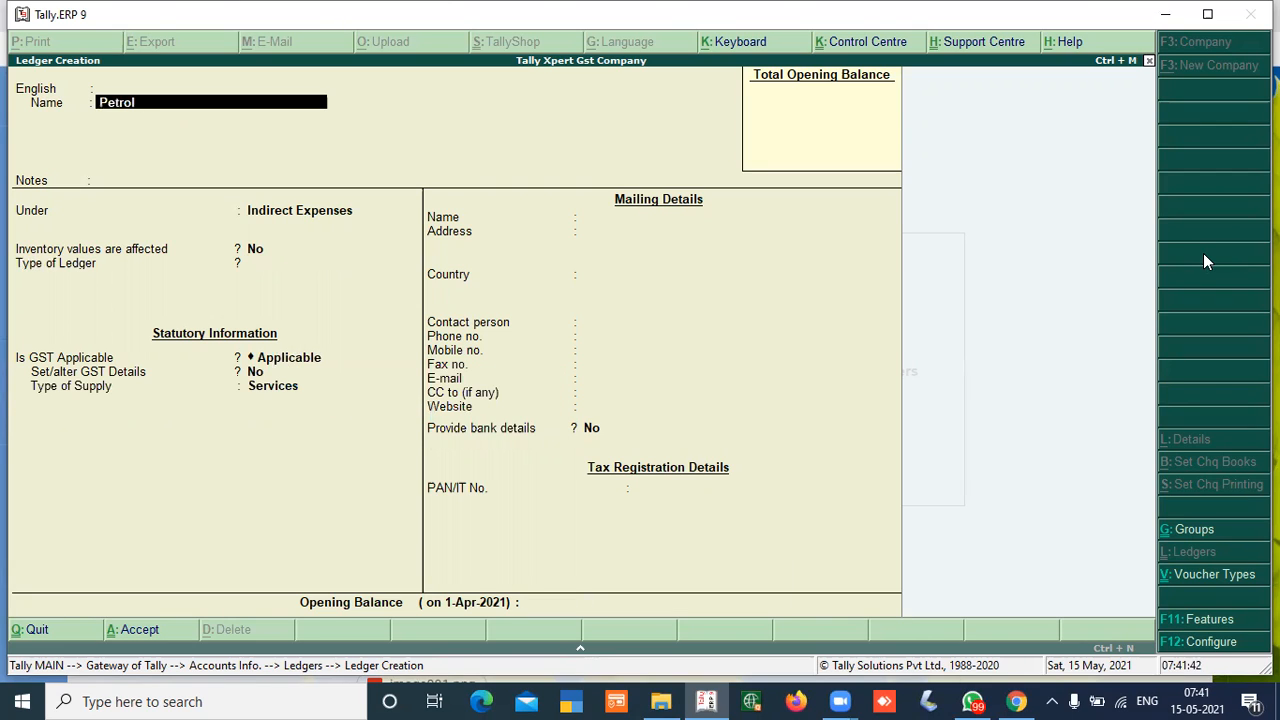
{"action": "type", "text": " Expenses"}
{"action": "key", "text": "Return"}
{"action": "key", "text": "Return"}
{"action": "key", "text": "Return"}
{"action": "key", "text": "Return"}
{"action": "key", "text": "Return"}
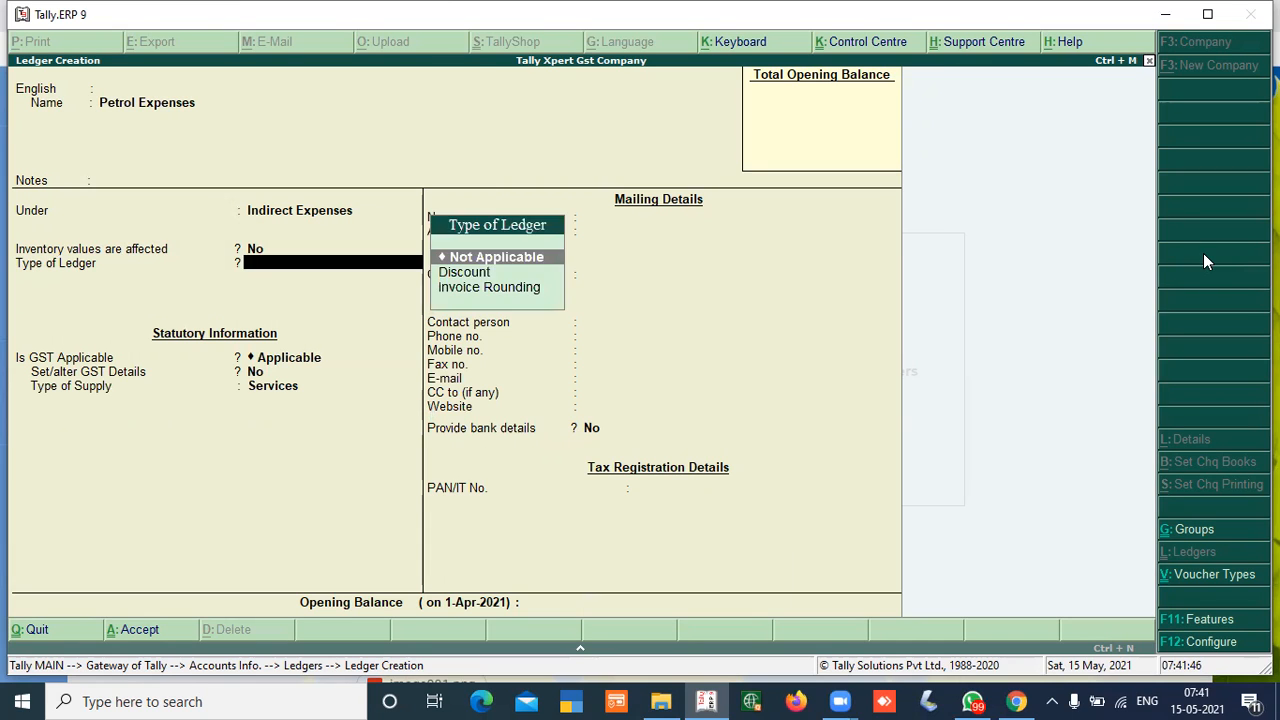
{"action": "key", "text": "Return"}
- Set GST to Not Applicable for Petrol Expenses and save the ledger
{"action": "key", "text": "Up"}
{"action": "key", "text": "Down"}
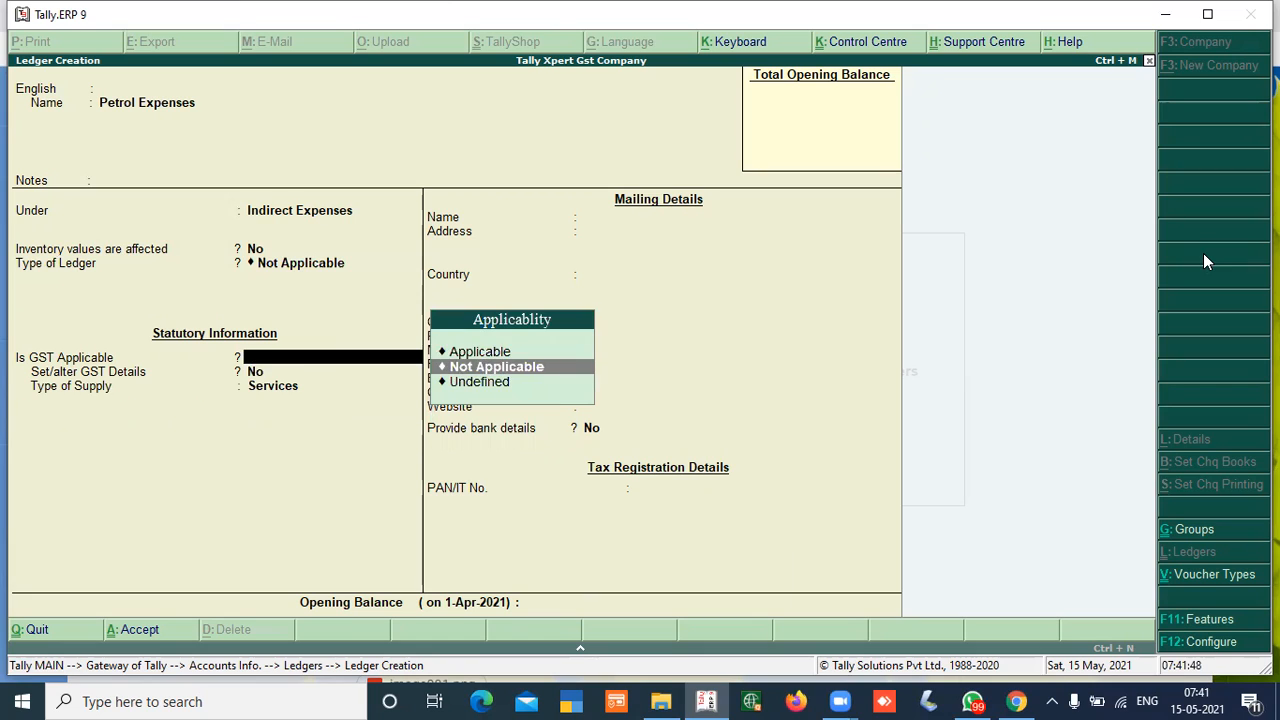
{"action": "key", "text": "Return"}
{"action": "key", "text": "Return"}
{"action": "key", "text": "Return"}
{"action": "key", "text": "Return"}
- Name the next ledger Salary Exepense
{"action": "type", "text": "Salary Exepsnes"}
{"action": "key", "text": "BackSpace"}
{"action": "key", "text": "BackSpace"}
{"action": "key", "text": "BackSpace"}
{"action": "key", "text": "BackSpace"}
{"action": "key", "text": "BackSpace"}
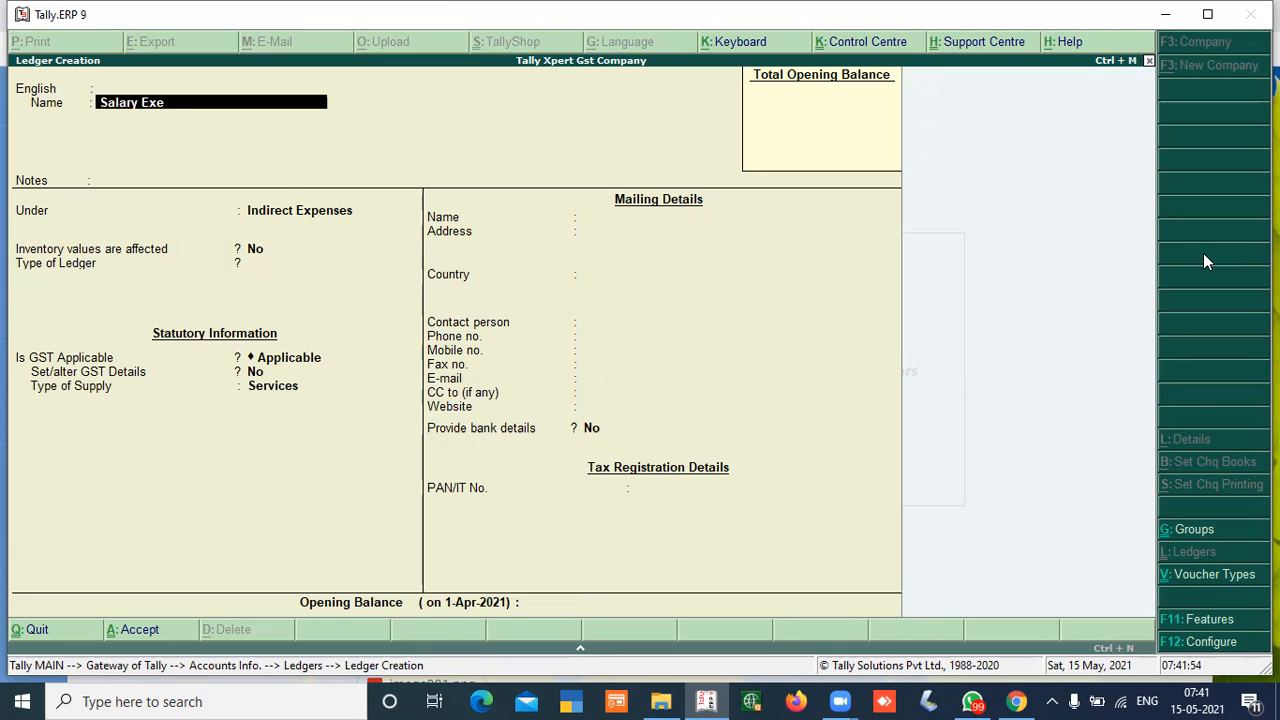
{"action": "type", "text": "pense"}
{"action": "key", "text": "Return"}
- Keep the salary ledger under Indirect Expenses, set its GST to Not Applicable and save it
{"action": "key", "text": "Return"}
{"action": "key", "text": "Return"}
{"action": "key", "text": "Return"}
{"action": "key", "text": "Return"}
{"action": "key", "text": "Return"}
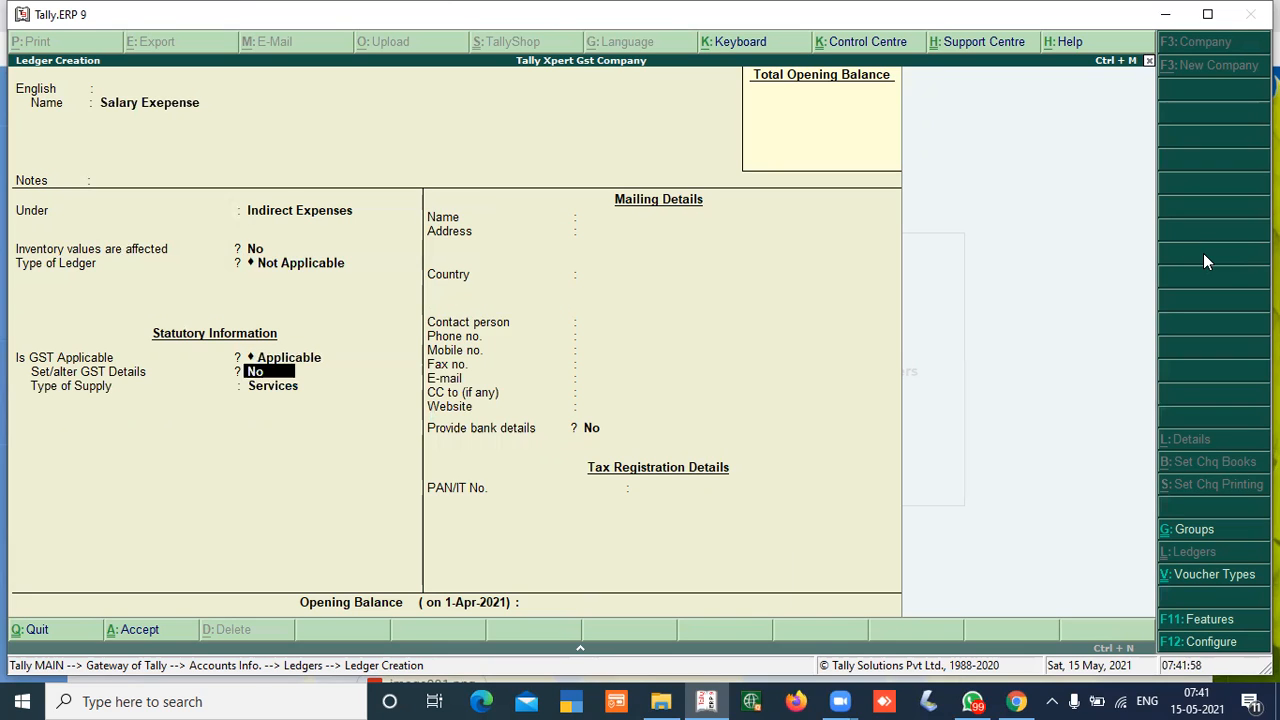
{"action": "key", "text": "BackSpace"}
{"action": "key", "text": "Down"}
{"action": "key", "text": "Return"}
{"action": "key", "text": "Return"}
{"action": "key", "text": "Return"}
{"action": "key", "text": "Return"}
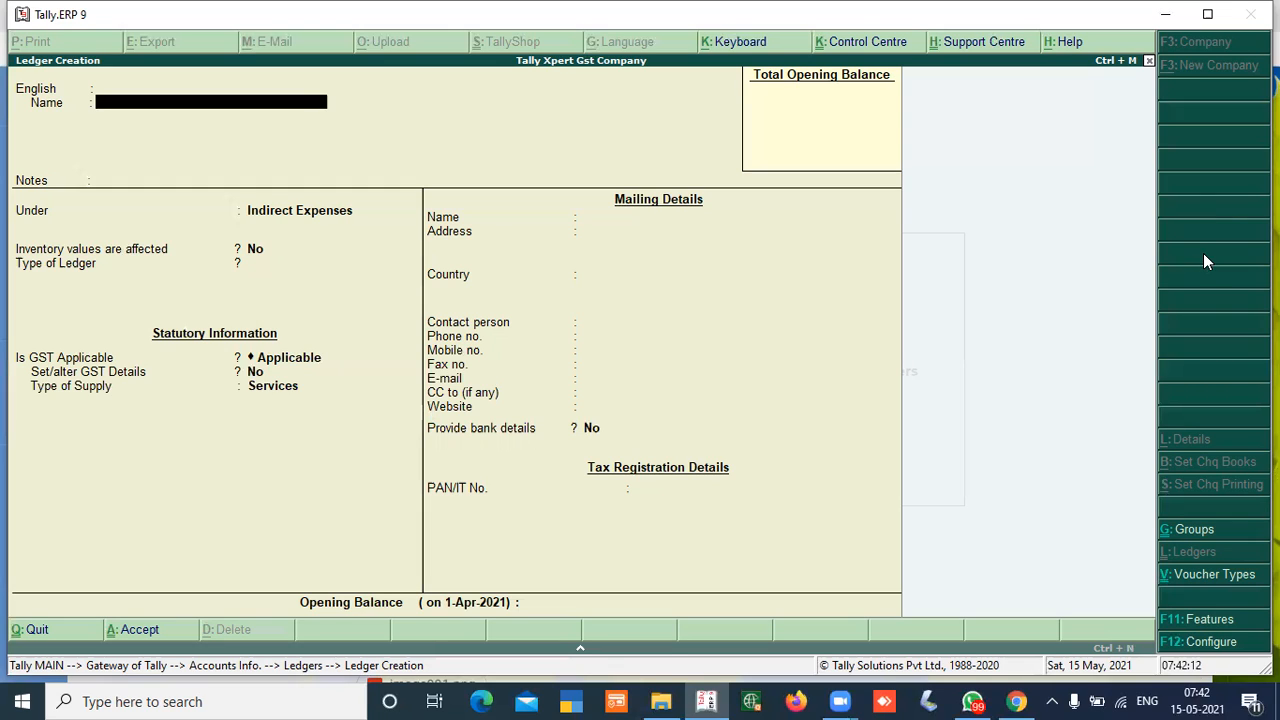
- Name the next ledger Consultation Charges and place it under Direct Incomes
{"action": "type", "text": "Consultan"}
{"action": "key", "text": "BackSpace"}
{"action": "type", "text": "on Charges"}
{"action": "key", "text": "Return"}
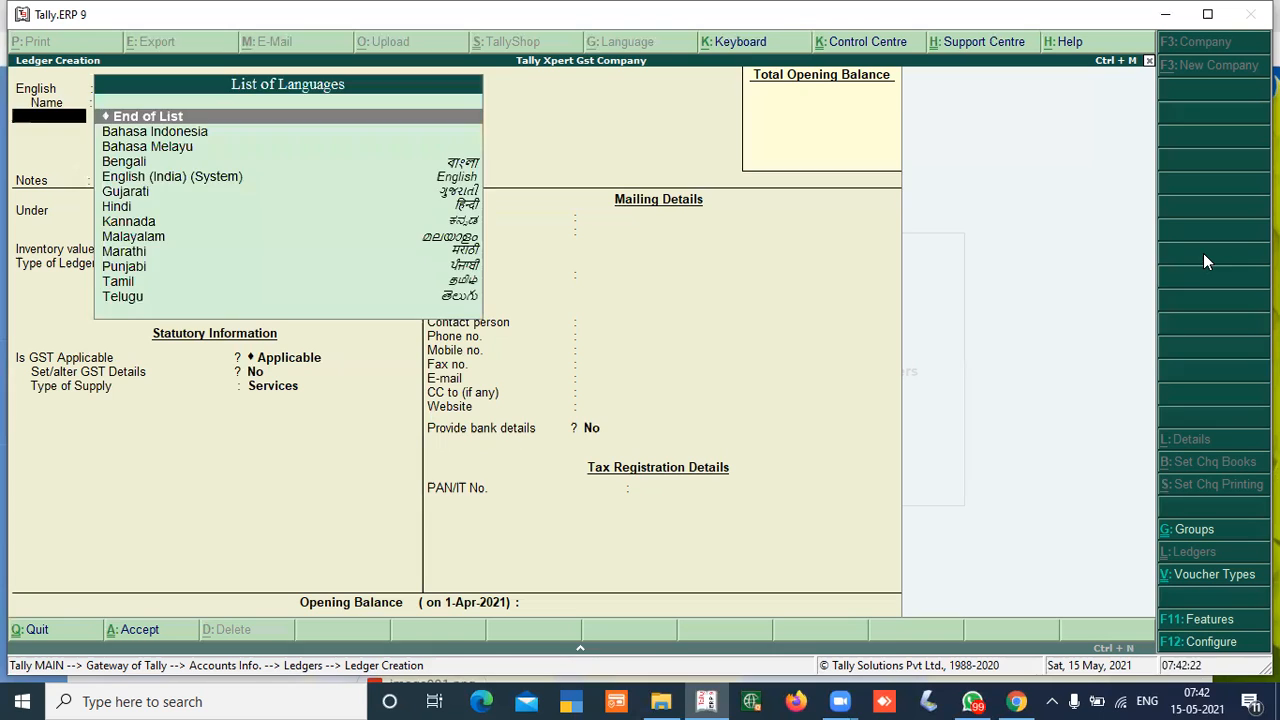
{"action": "key", "text": "Return"}
{"action": "key", "text": "Up"}
{"action": "key", "text": "Up"}
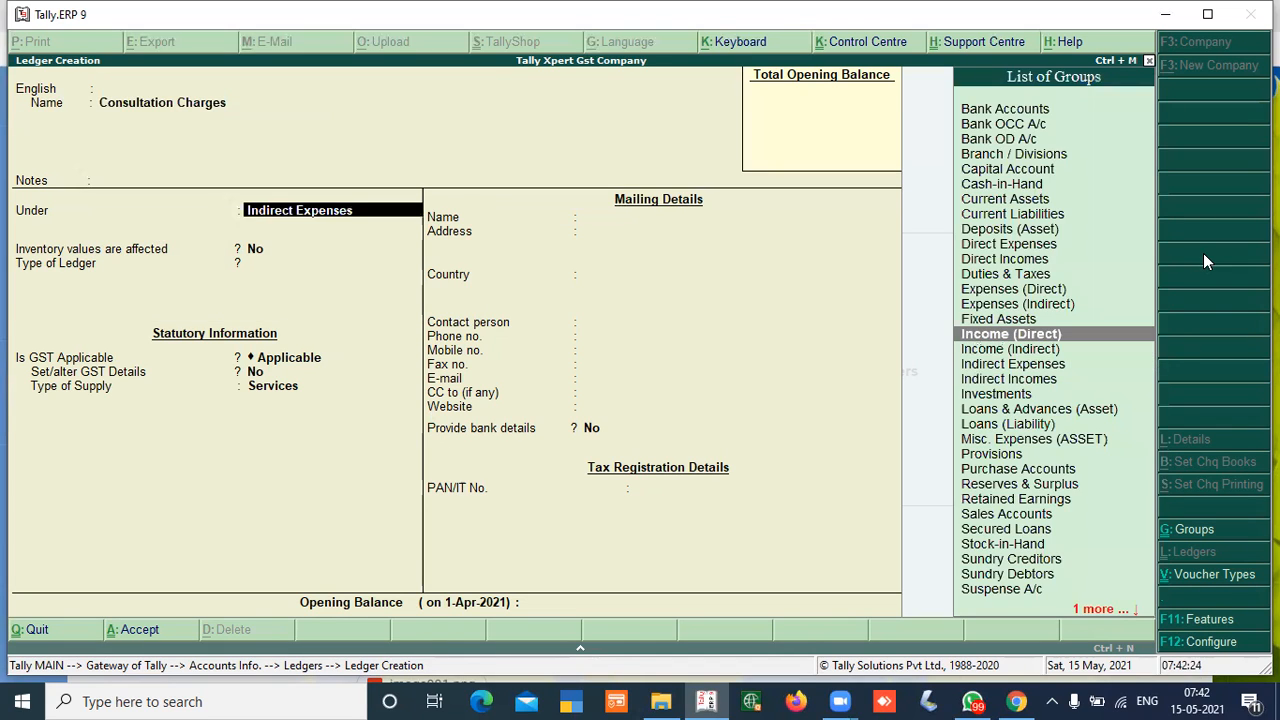
{"action": "key", "text": "Return"}
- Keep GST Applicable for Consultation Charges and set Set/alter GST Details to Yes
{"action": "key", "text": "Return"}
{"action": "key", "text": "Return"}
{"action": "key", "text": "Return"}
{"action": "key", "text": "y"}
{"action": "key", "text": "Return"}
- Choose the tax treatment in the GST details of Consultation Charges, enter a rate of 18 and accept the details
{"action": "key", "text": "Return"}
{"action": "key", "text": "Return"}
{"action": "key", "text": "Return"}
{"action": "key", "text": "Return"}
{"action": "key", "text": "Down"}
{"action": "key", "text": "Down"}
{"action": "key", "text": "Down"}
{"action": "key", "text": "Return"}
{"action": "key", "text": "Return"}
{"action": "type", "text": "18"}
{"action": "key", "text": "Return"}
{"action": "key", "text": "Return"}
{"action": "key", "text": "Return"}
{"action": "key", "text": "Return"}
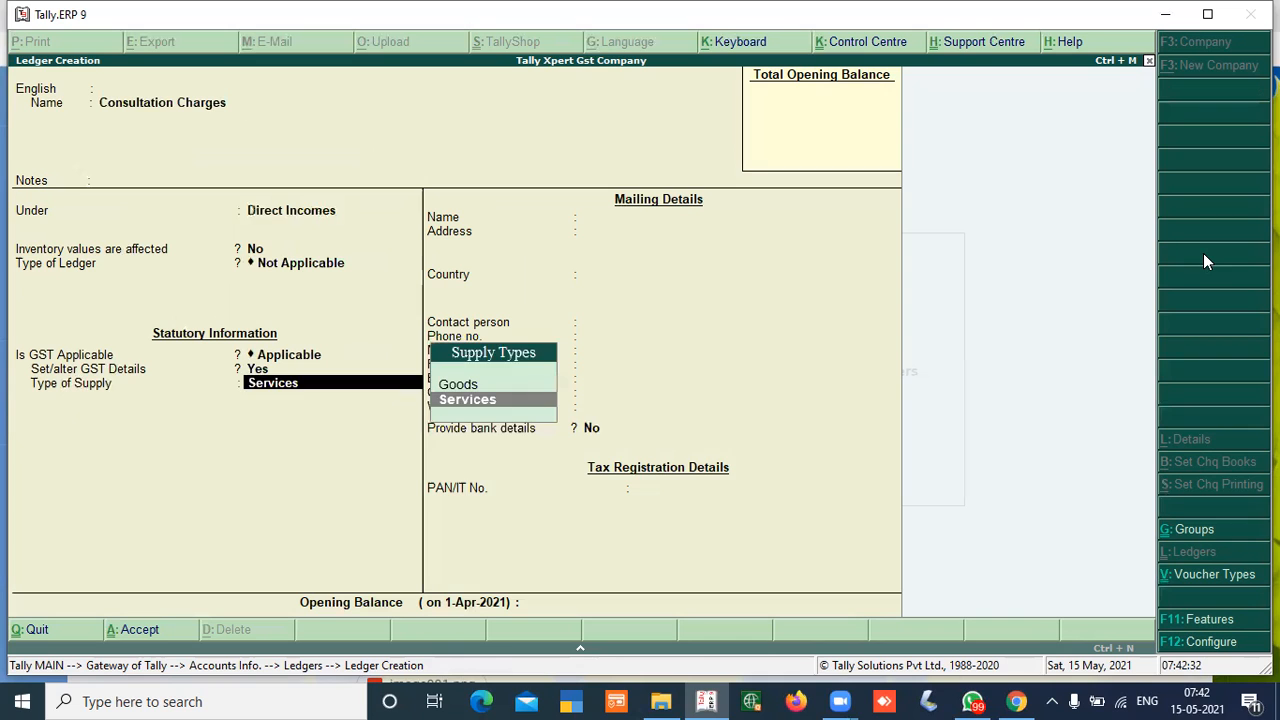
- Keep Services as the type of supply and save the Consultation Charges ledger
{"action": "key", "text": "Return"}
{"action": "key", "text": "Return"}
{"action": "key", "text": "Return"}
{"action": "key", "text": "Return"}
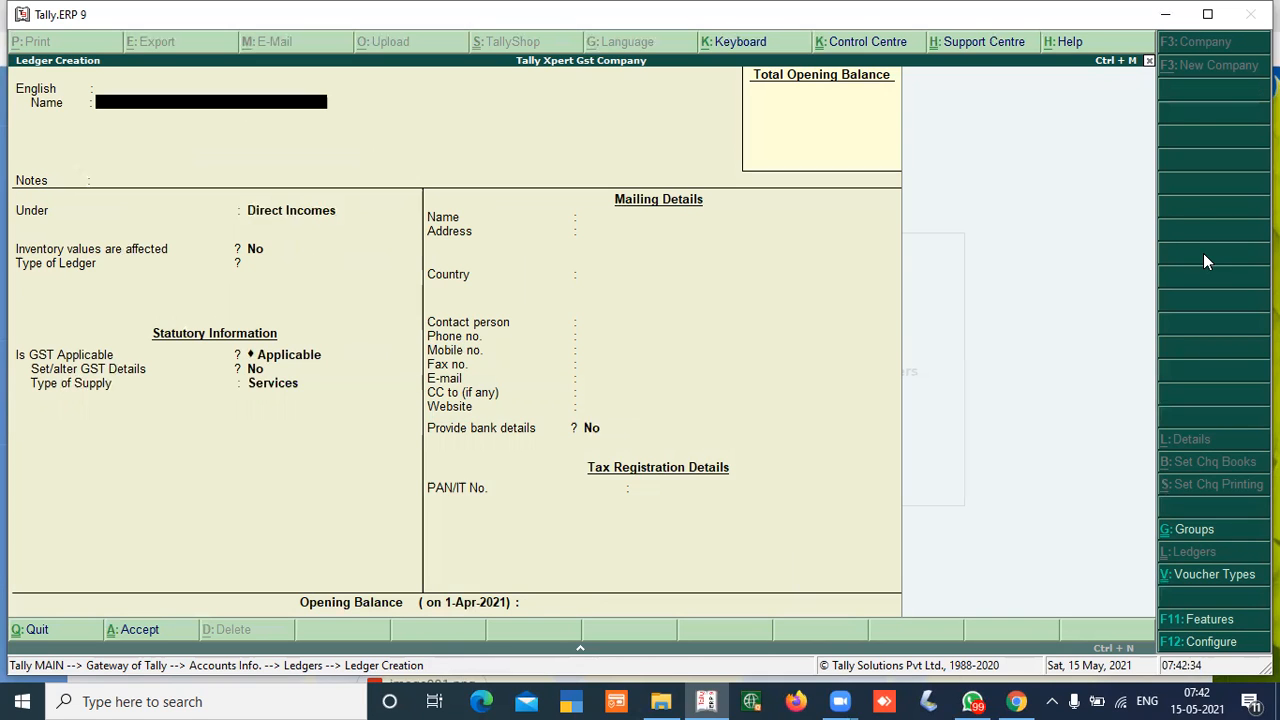
- Leave ledger creation, return to the Gateway of Tally and open a new Purchase voucher in Accounting Vouchers
{"action": "key", "text": "Escape"}
{"action": "key", "text": "Escape"}
{"action": "key", "text": "Escape"}
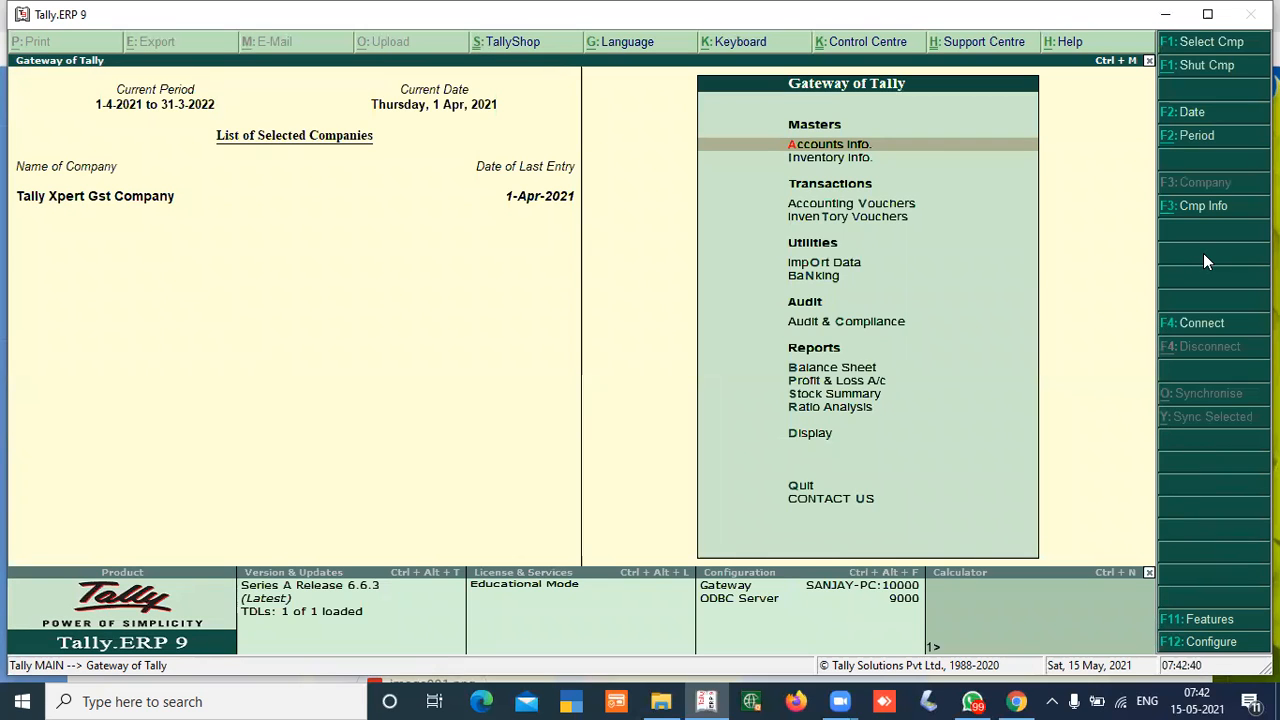
{"action": "key", "text": "Down"}
{"action": "key", "text": "Down"}
{"action": "key", "text": "Down"}
{"action": "key", "text": "Up"}
{"action": "key", "text": "Return"}
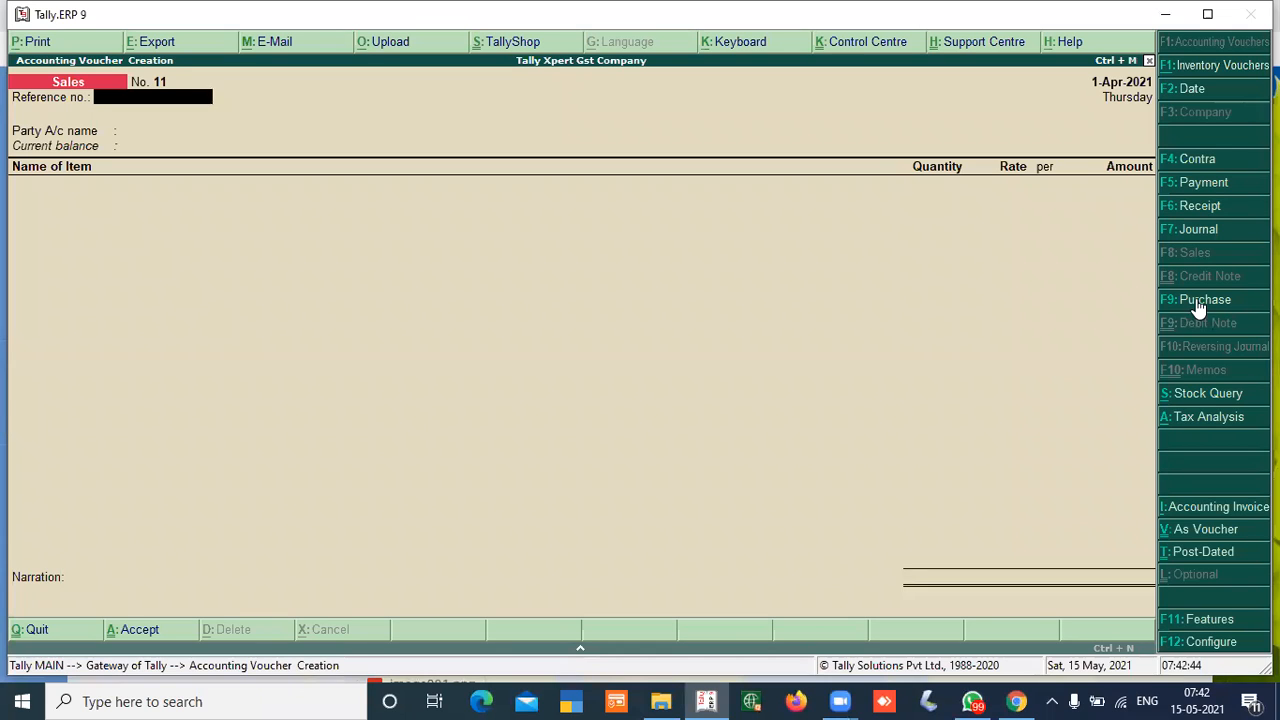
{"action": "left_click", "coordinate": [1196, 298]}
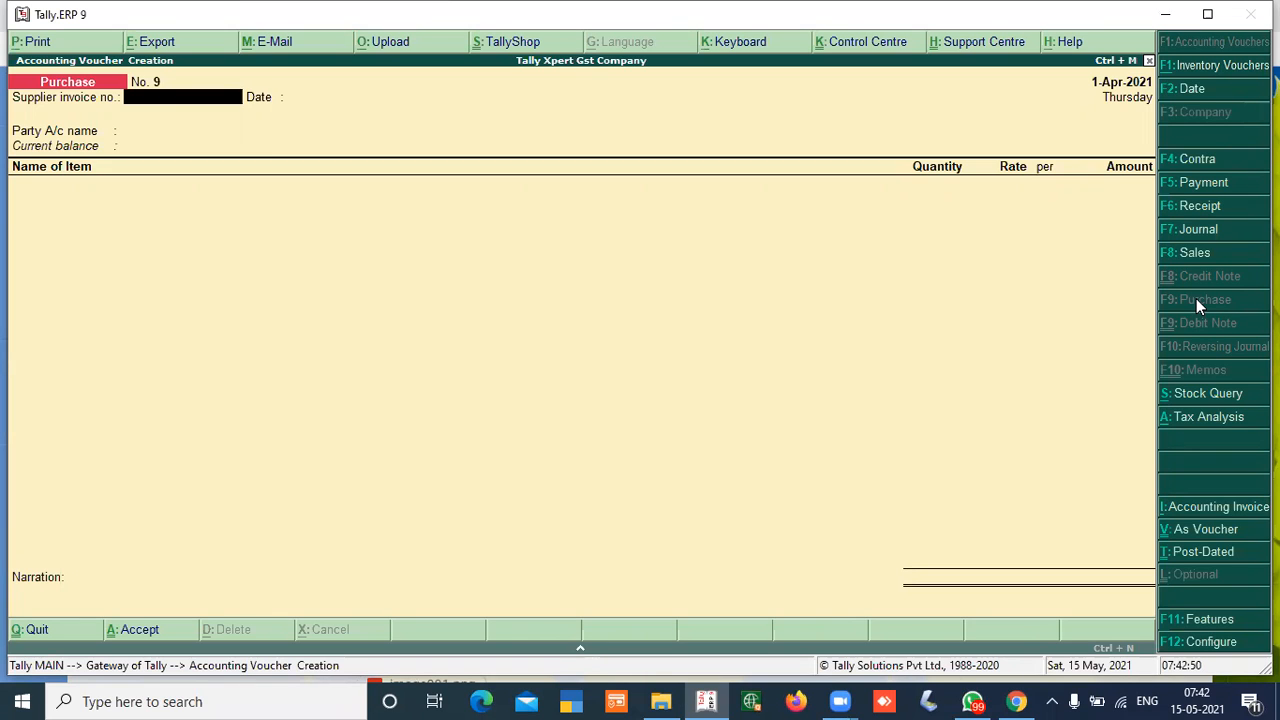
- Enter supplier invoice number 1256 dated 1-Apr-2021 and move on to the party account
{"action": "type", "text": "1256"}
{"action": "key", "text": "Return"}
{"action": "key", "text": "Return"}
{"action": "key", "text": "Return"}
{"action": "key", "text": "Return"}
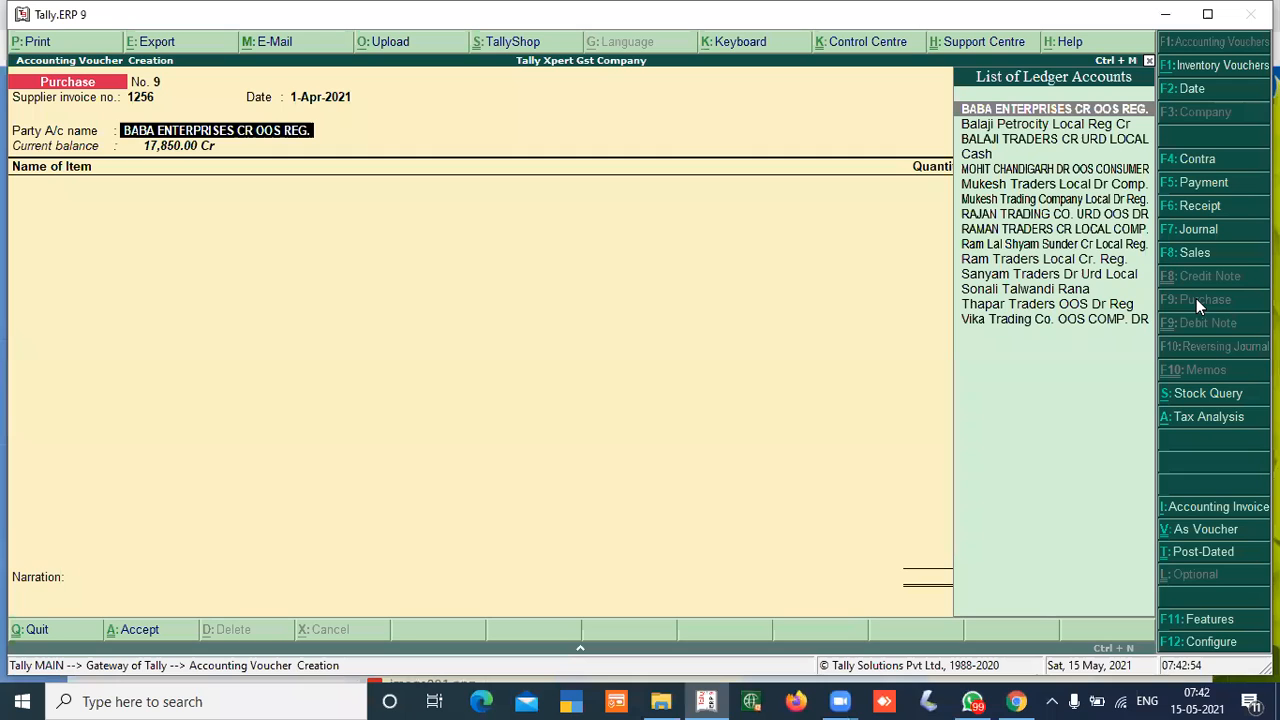
- Create a new party ledger from the voucher, named with the supplier's name followed by Cr Local Reg
{"action": "key", "text": "alt+c"}
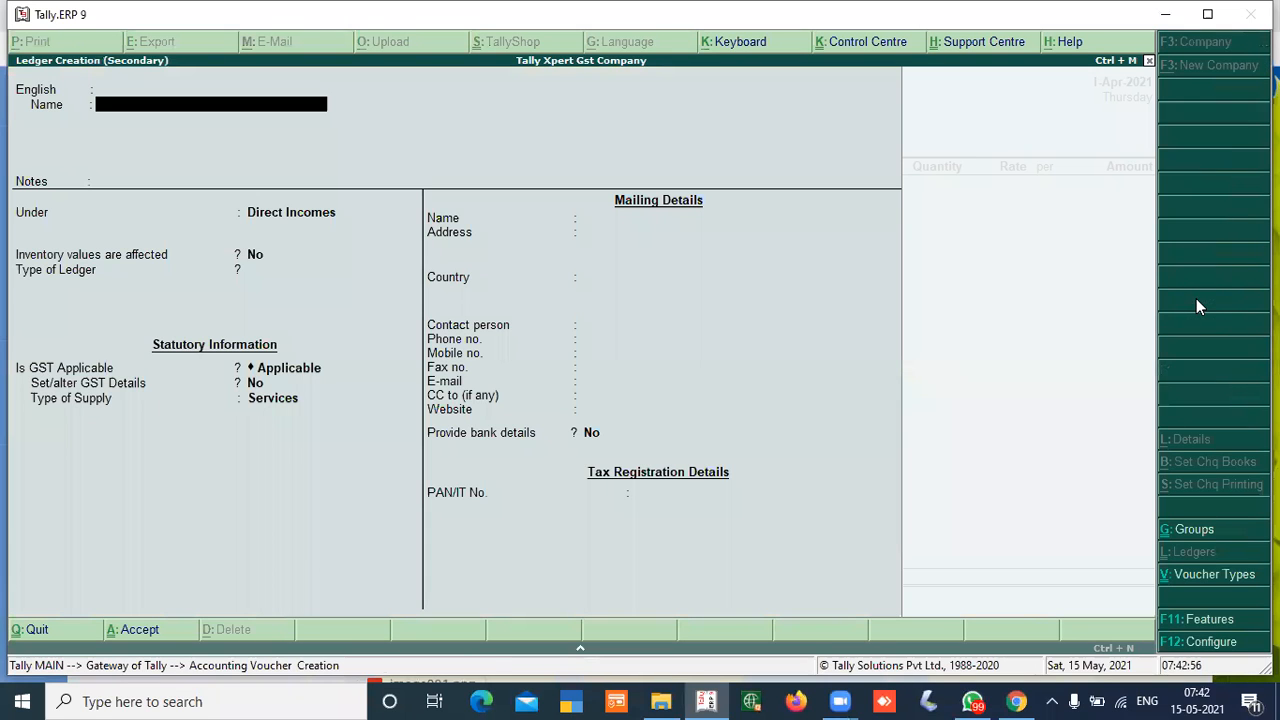
{"action": "type", "text": "Shaym"}
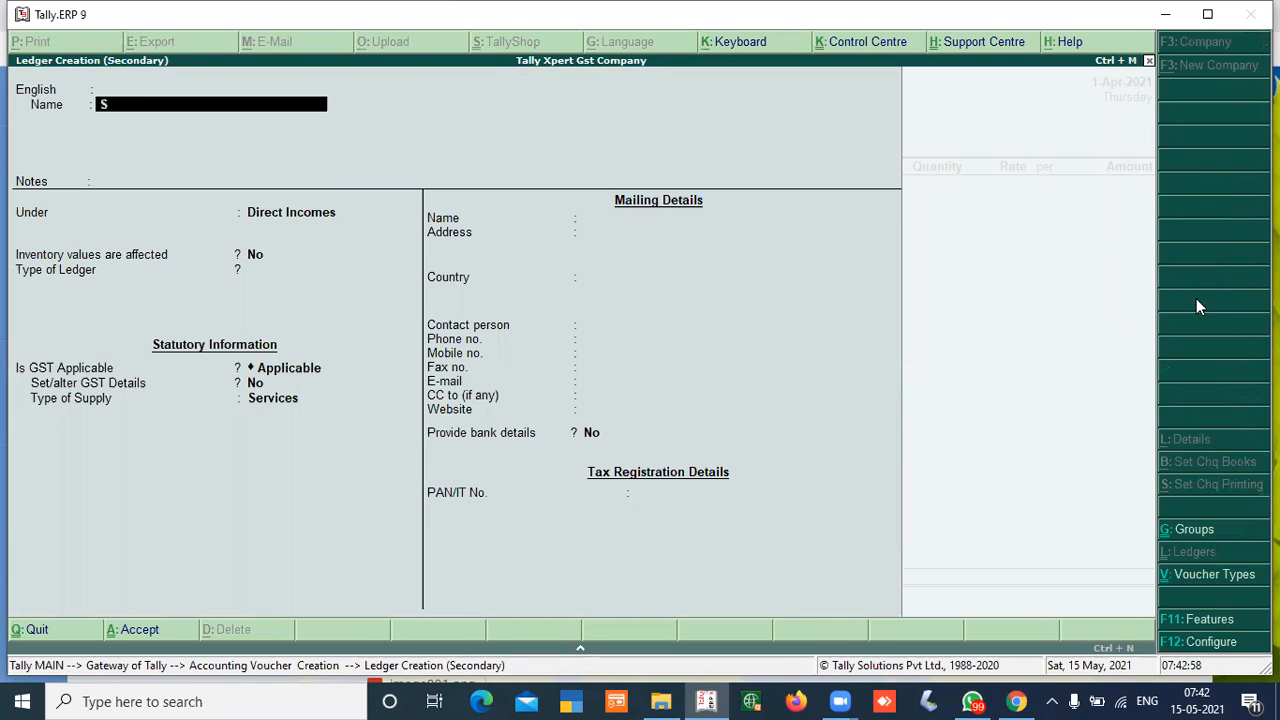
{"action": "key", "text": "BackSpace"}
{"action": "key", "text": "BackSpace"}
{"action": "key", "text": "BackSpace"}
{"action": "type", "text": "yam Lal Ji"}
{"action": "key", "text": "BackSpace"}
{"action": "key", "text": "BackSpace"}
{"action": "key", "text": "BackSpace"}
{"action": "type", "text": "cr Local Reg."}
{"action": "key", "text": "Return"}
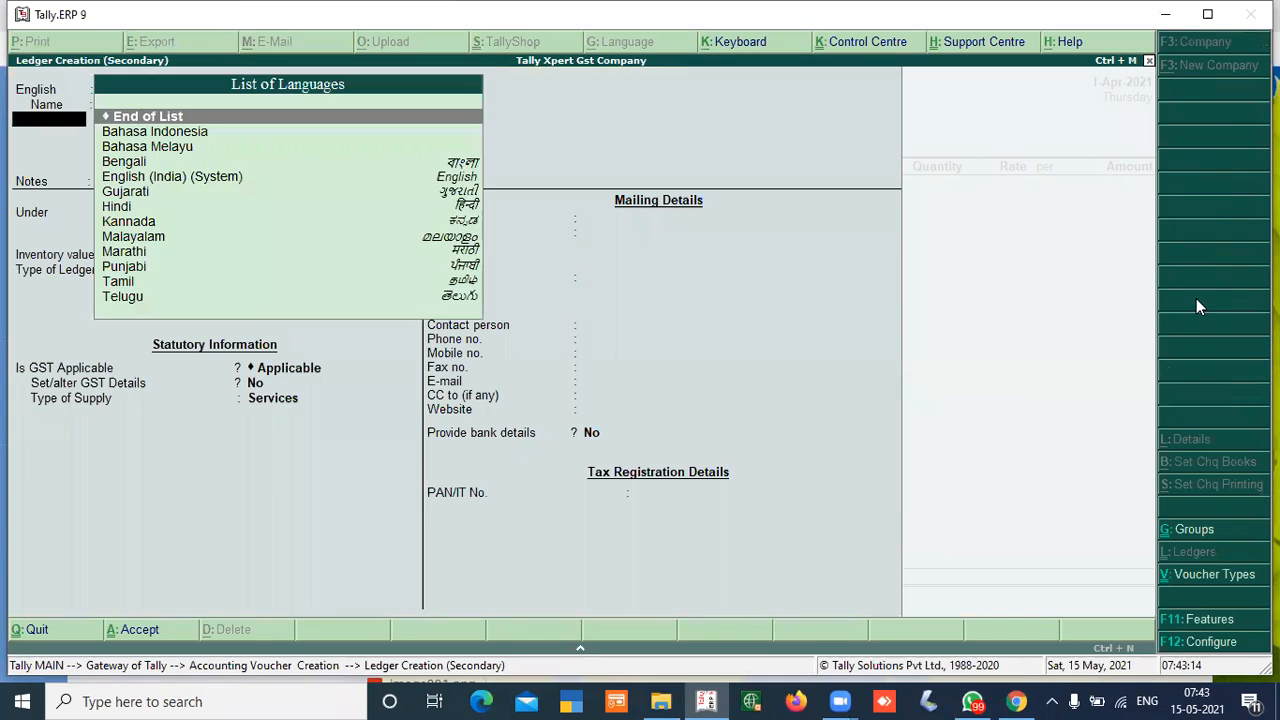
- Place the new supplier ledger under Sundry Creditors
{"action": "key", "text": "Return"}
{"action": "type", "text": "ce"}
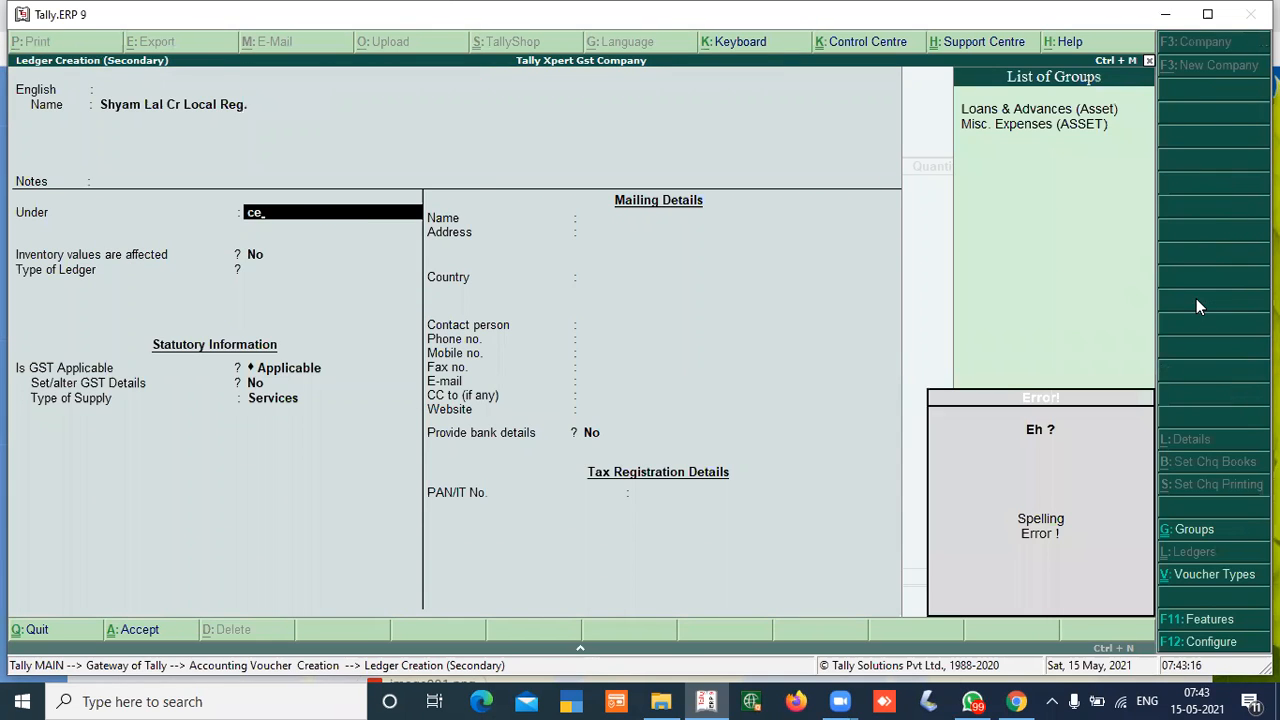
{"action": "key", "text": "BackSpace"}
{"action": "key", "text": "BackSpace"}
{"action": "type", "text": "credit"}
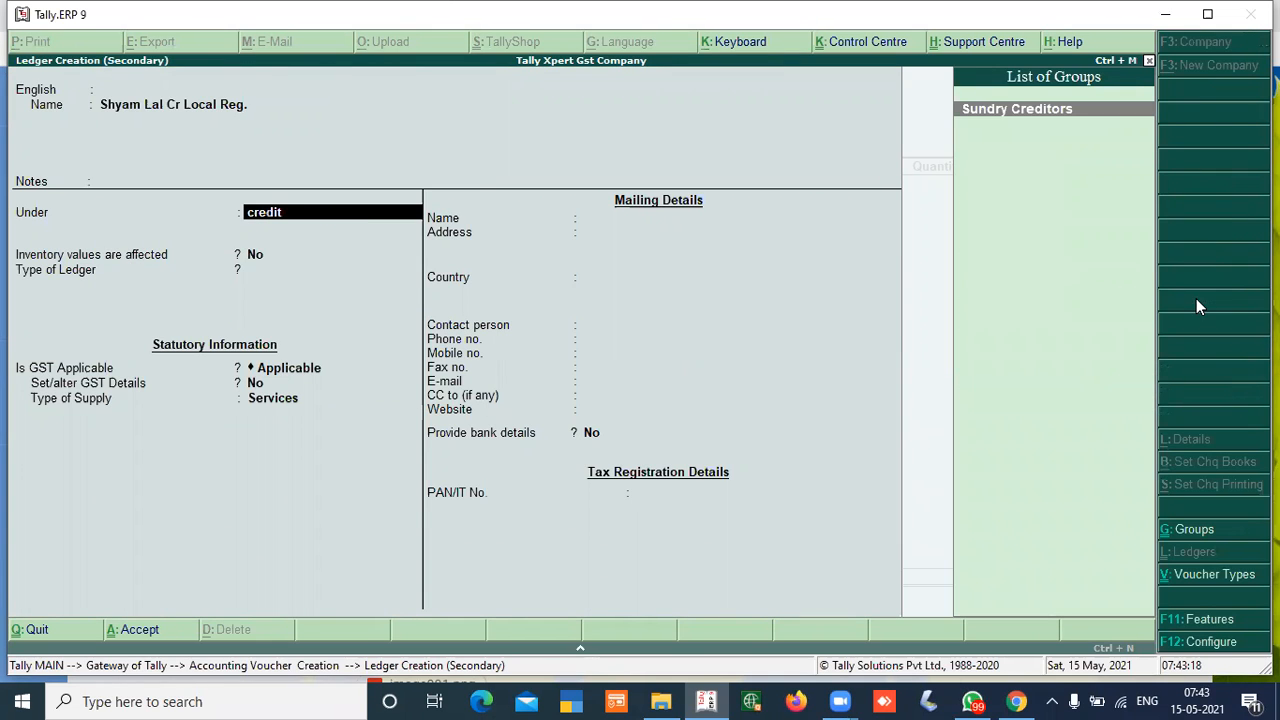
{"action": "key", "text": "Return"}
- Keep the supplier's bill-by-bill and mailing defaults, with state Haryana, Regular registration and the GSTIN/UIN left blank
{"action": "key", "text": "Return"}
{"action": "key", "text": "Return"}
{"action": "key", "text": "Return"}
{"action": "key", "text": "Return"}
{"action": "key", "text": "Return"}
{"action": "key", "text": "Return"}
{"action": "key", "text": "Return"}
{"action": "key", "text": "Return"}
{"action": "key", "text": "Return"}
{"action": "key", "text": "Return"}
{"action": "key", "text": "Return"}
{"action": "key", "text": "Return"}
{"action": "key", "text": "Return"}
{"action": "key", "text": "Return"}
{"action": "key", "text": "Return"}
{"action": "key", "text": "Return"}
{"action": "key", "text": "Return"}
{"action": "key", "text": "Return"}
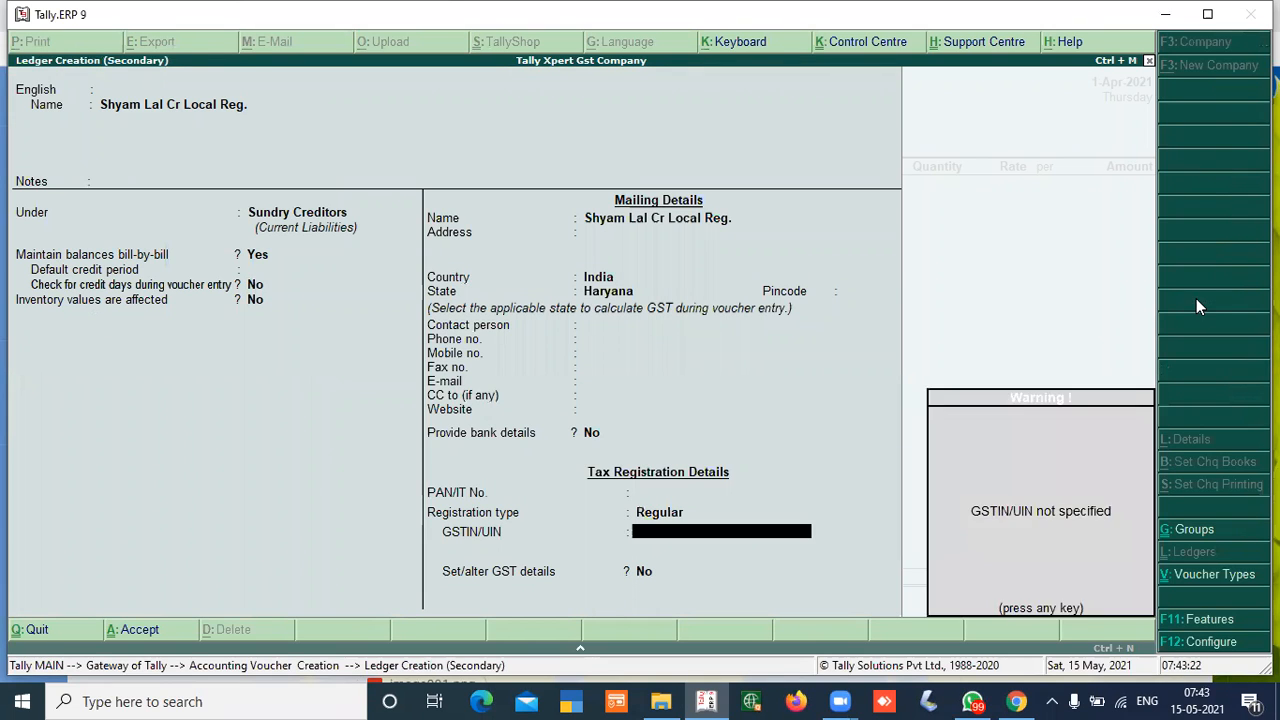
- Save the supplier ledger without a GSTIN and accept its party details in the purchase voucher with state Haryana
{"action": "key", "text": "Return"}
{"action": "key", "text": "Return"}
{"action": "key", "text": "Return"}
{"action": "key", "text": "Return"}
{"action": "key", "text": "Return"}
{"action": "key", "text": "Return"}
{"action": "key", "text": "Return"}
{"action": "key", "text": "Return"}
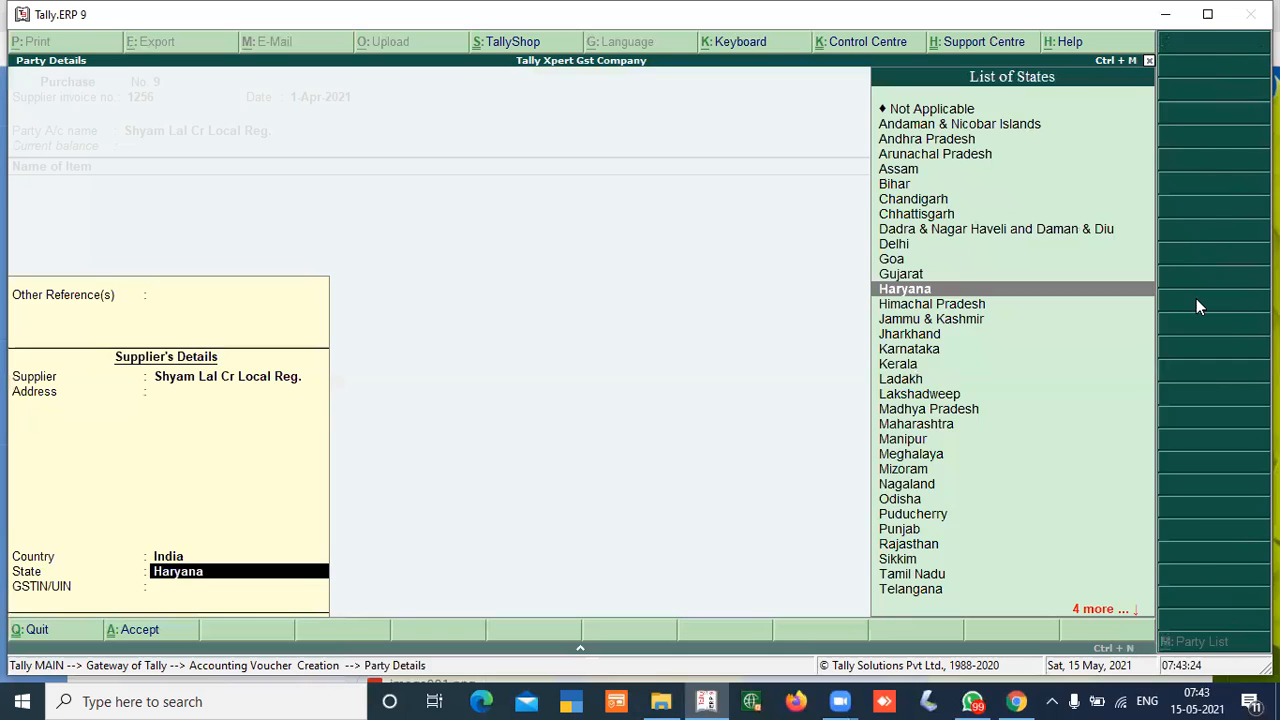
{"action": "key", "text": "Return"}
{"action": "key", "text": "Return"}
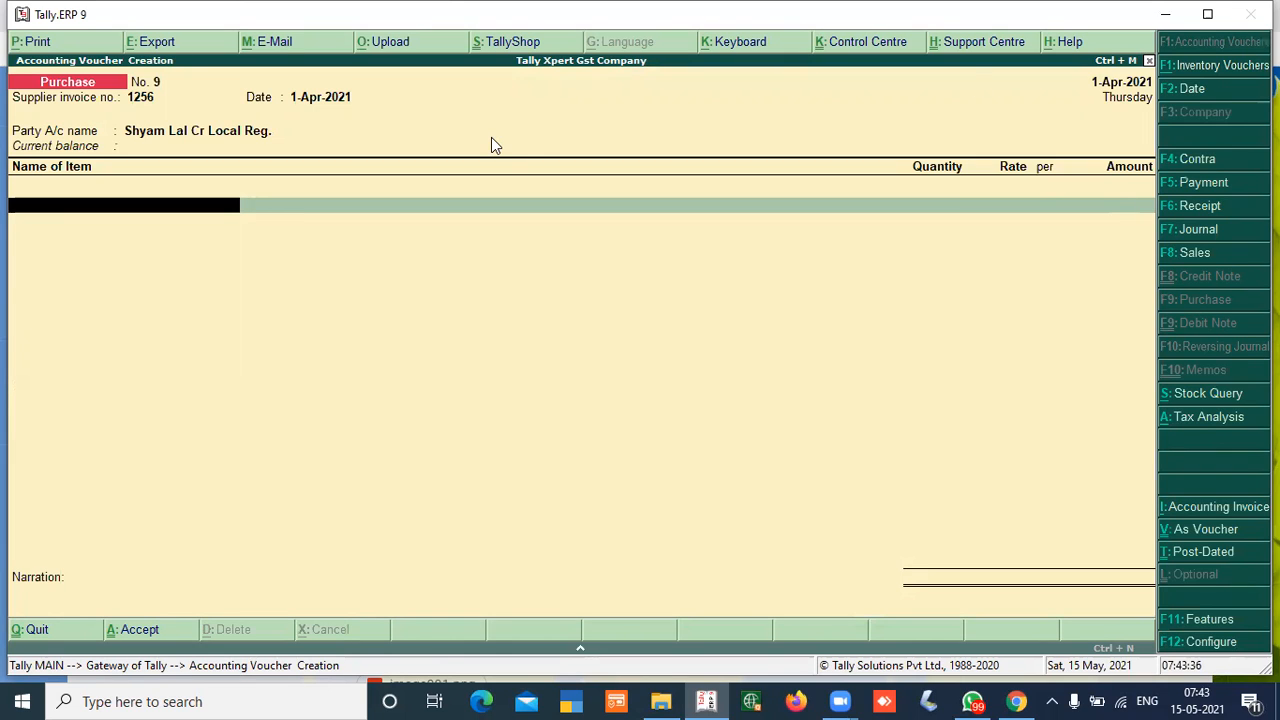
- Look through the list of stock items offered for the purchase voucher
{"action": "key", "text": "Down"}
{"action": "key", "text": "Down"}
{"action": "key", "text": "Down"}
{"action": "key", "text": "Up"}
{"action": "key", "text": "Up"}
{"action": "key", "text": "Up"}
{"action": "key", "text": "Return"}
{"action": "key", "text": "BackSpace"}
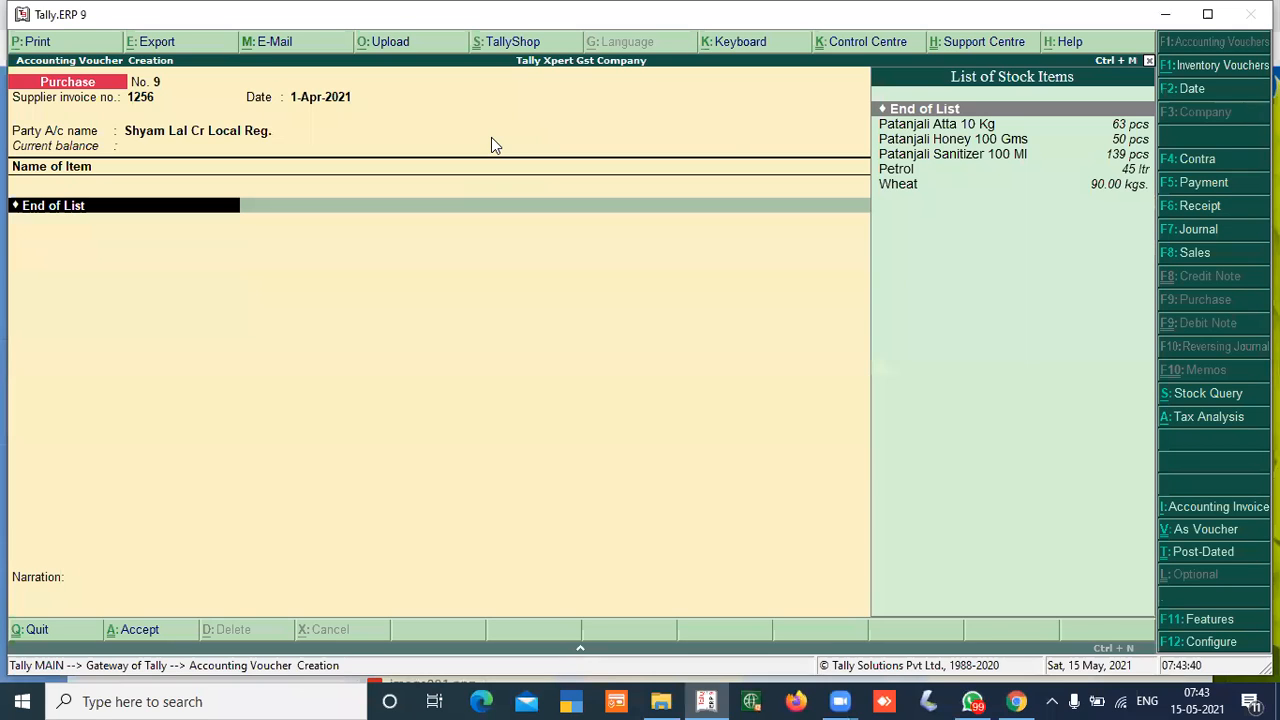
- Switch the purchase voucher to accounting invoice mode and keep its invoice number, date, party and supplier details
{"action": "left_click", "coordinate": [1218, 507]}
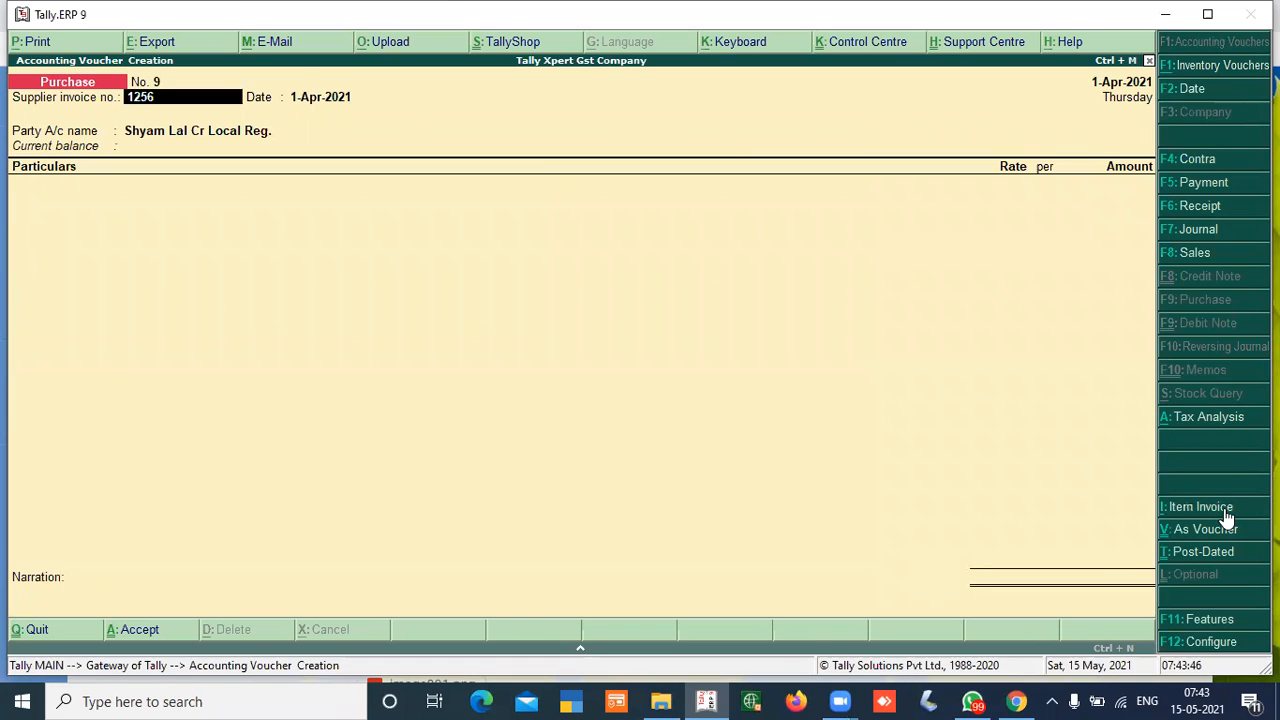
{"action": "key", "text": "Return"}
{"action": "key", "text": "Return"}
{"action": "key", "text": "Return"}
{"action": "key", "text": "Return"}
{"action": "key", "text": "Return"}
{"action": "key", "text": "Return"}
{"action": "key", "text": "Return"}
{"action": "key", "text": "Return"}
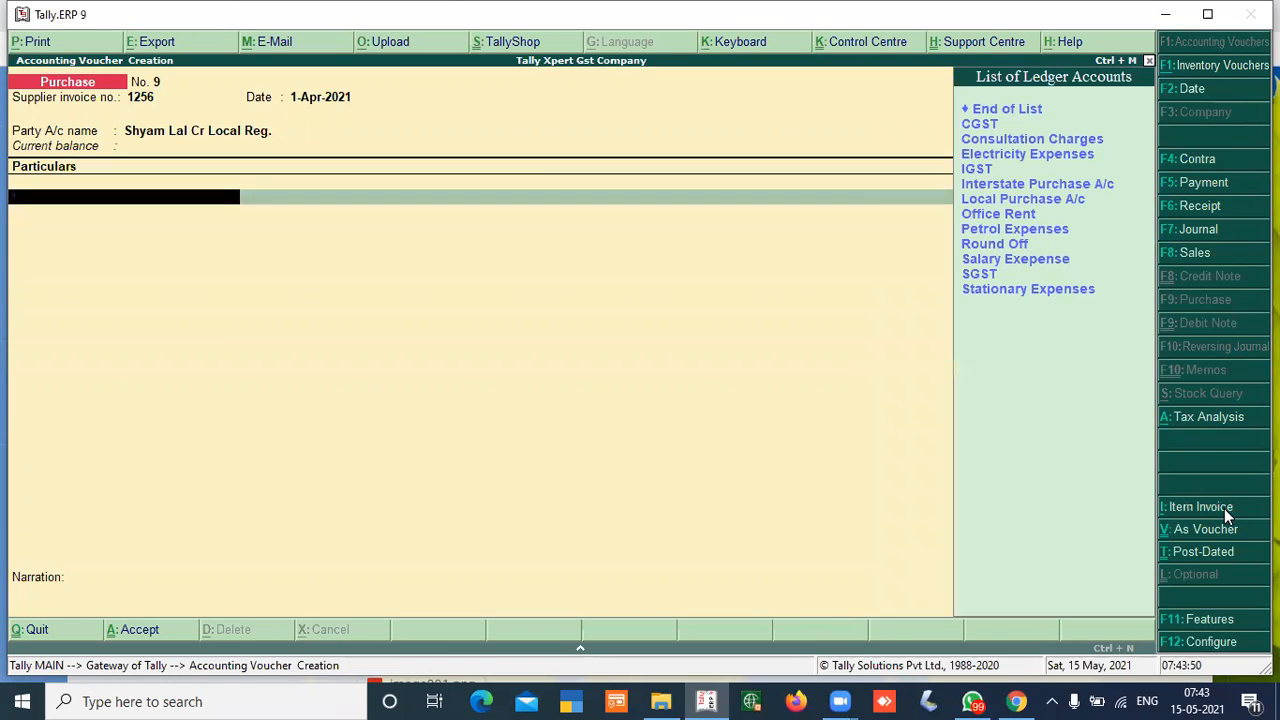
- Add Office Rent as the first particular with an amount of 10000
{"action": "key", "text": "Down"}
{"action": "key", "text": "Down"}
{"action": "key", "text": "Down"}
{"action": "key", "text": "Down"}
{"action": "key", "text": "Down"}
{"action": "key", "text": "Down"}
{"action": "key", "text": "Down"}
{"action": "key", "text": "Return"}
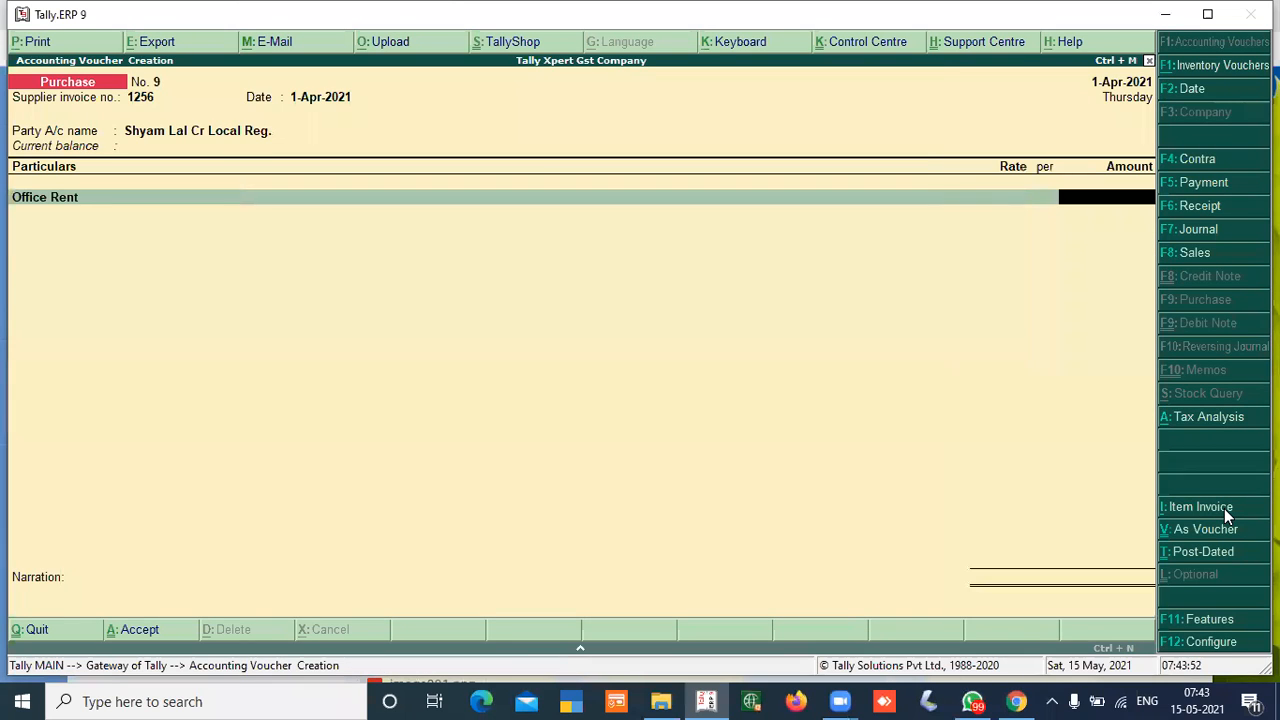
{"action": "type", "text": "10000"}
{"action": "key", "text": "Return"}
- Add CGST and SGST with their calculated amounts below Office Rent in the purchase voucher
{"action": "type", "text": "Cgst"}
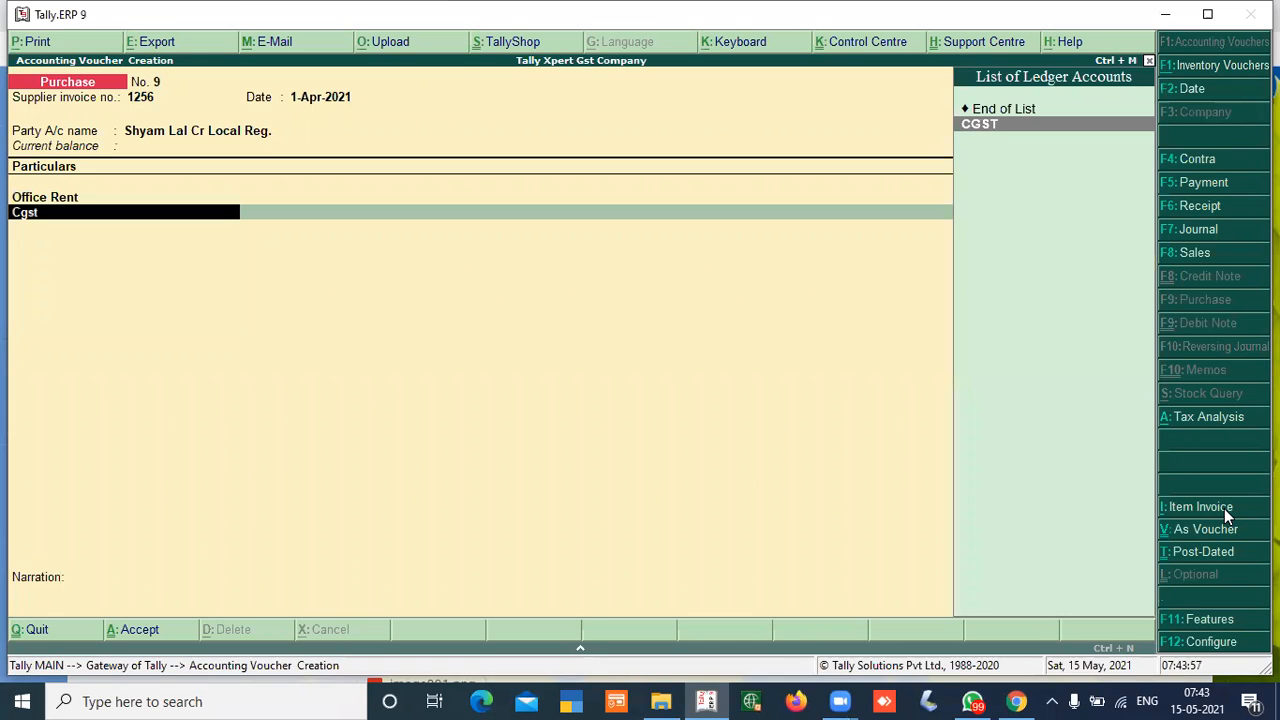
{"action": "key", "text": "Return"}
{"action": "key", "text": "Return"}
{"action": "type", "text": "Sgs"}
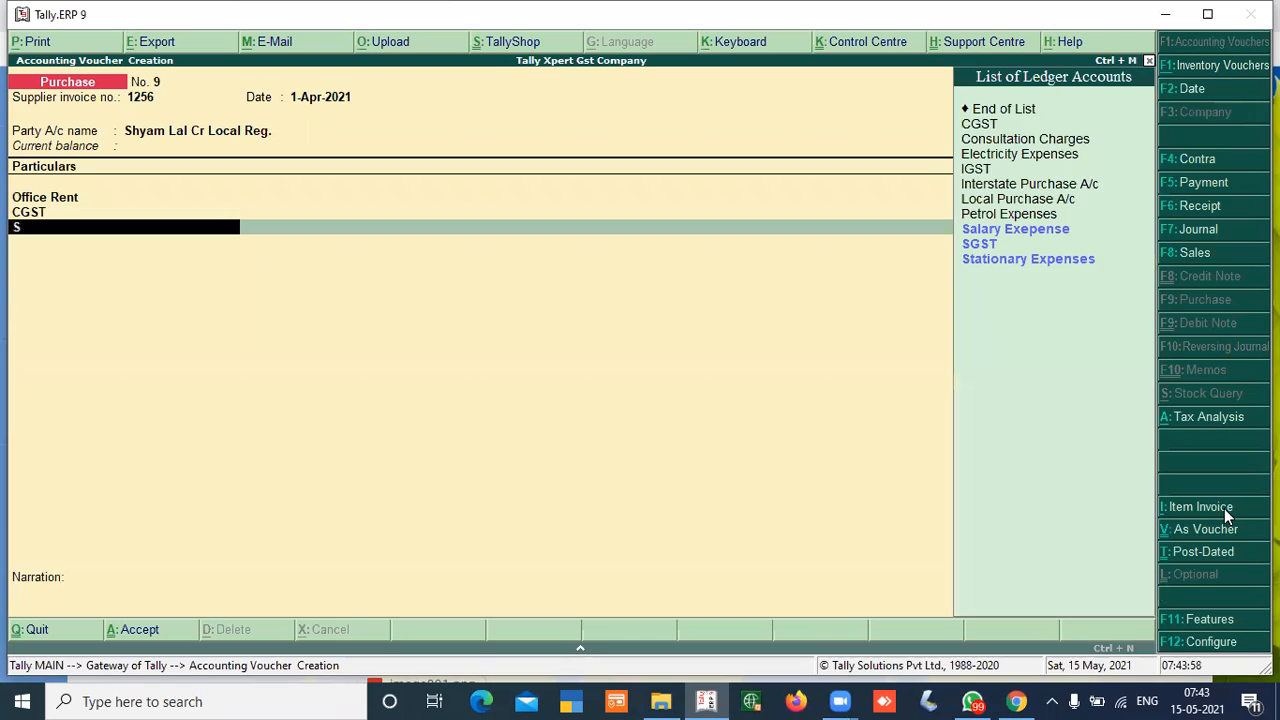
{"action": "key", "text": "Return"}
{"action": "key", "text": "Return"}
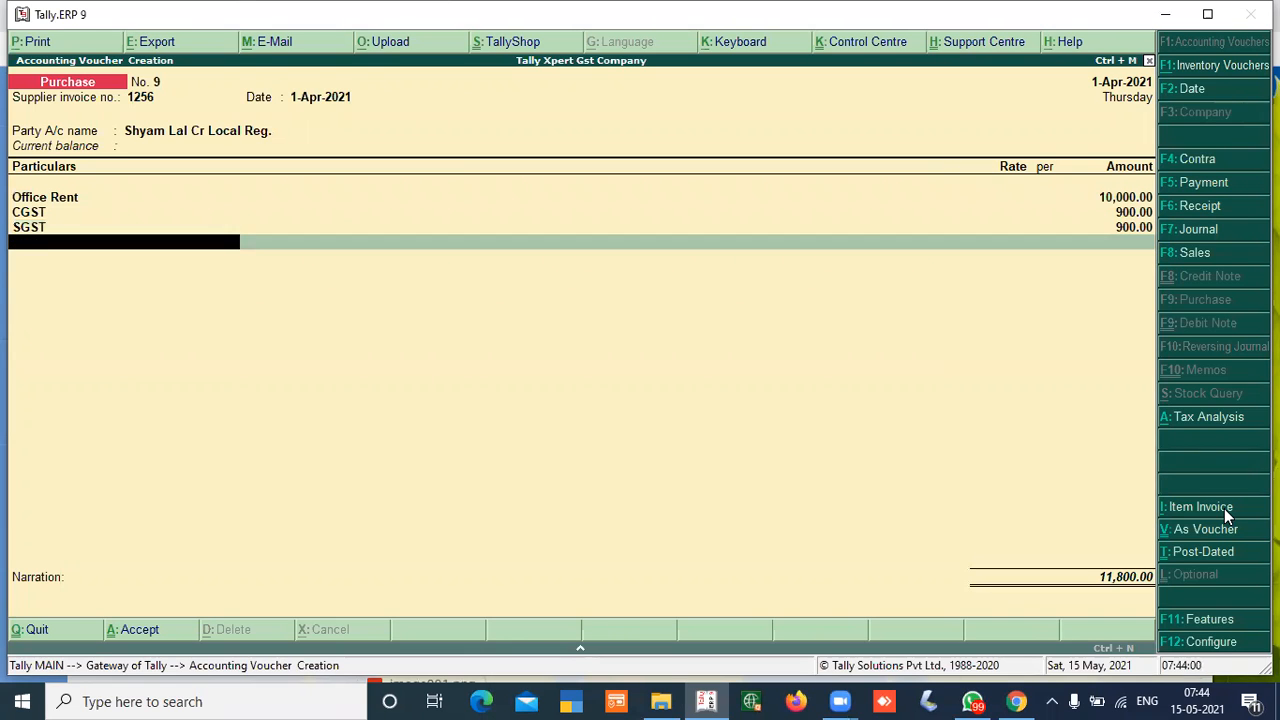
- Finish the particulars, leave the narration blank and save the Office Rent purchase voucher
{"action": "key", "text": "Return"}
{"action": "key", "text": "Return"}
{"action": "key", "text": "Return"}
{"action": "key", "text": "Return"}
{"action": "key", "text": "Return"}
{"action": "key", "text": "Return"}
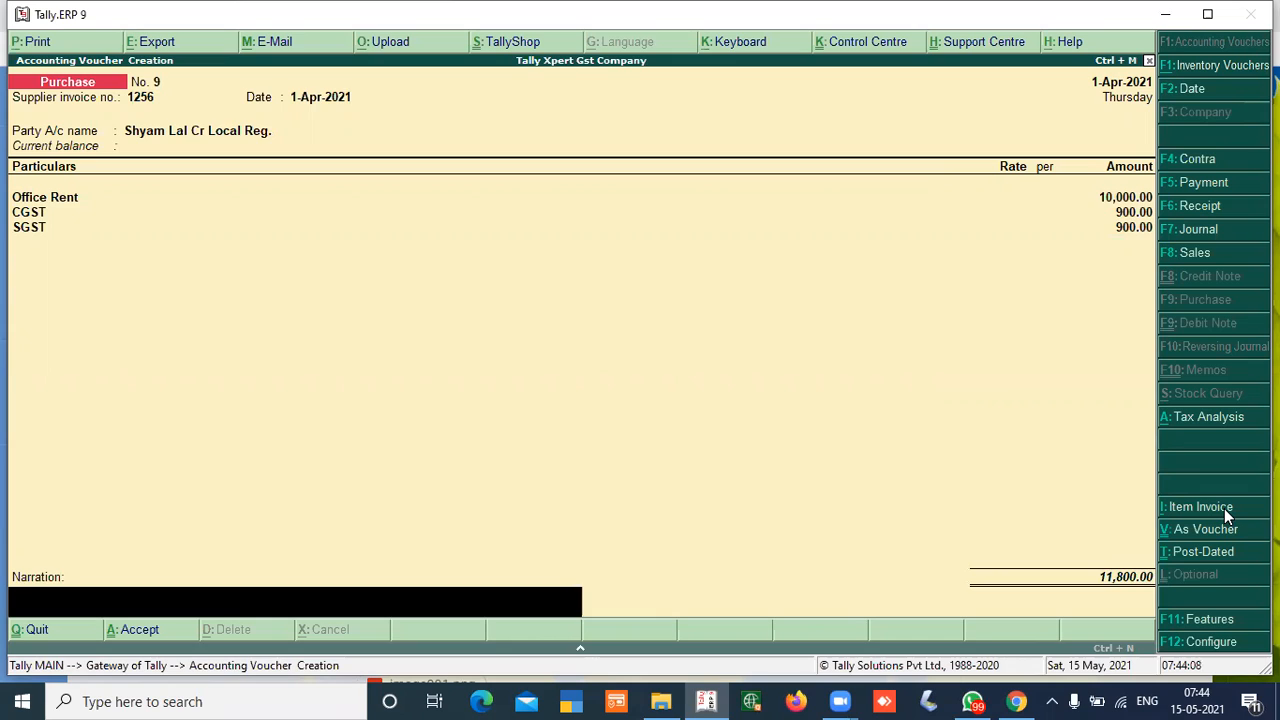
{"action": "key", "text": "Return"}
{"action": "key", "text": "Return"}
- Set the supplier invoice number of the new purchase voucher to 12589 and keep the date 1-Apr-2021
{"action": "type", "text": "12589"}
{"action": "key", "text": "Return"}
{"action": "key", "text": "Return"}
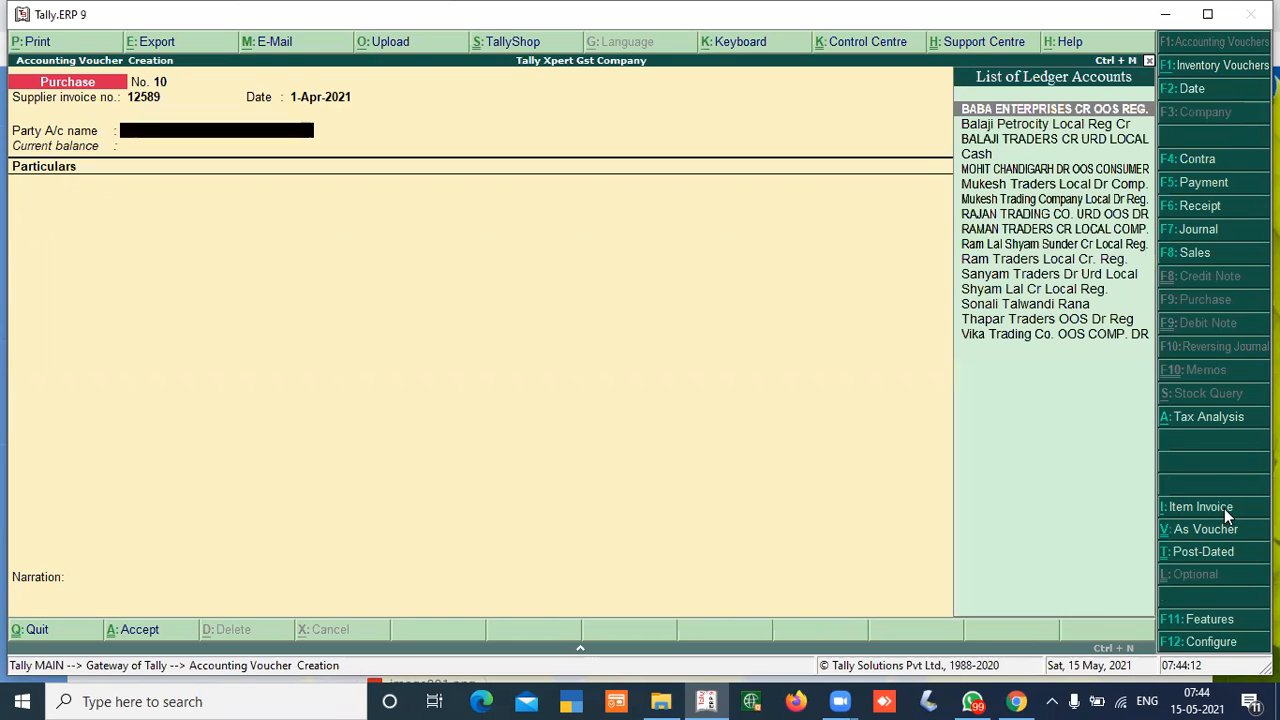
- Create and save the party ledger Statndard Book Depot Cr Local Reg under Sundry Creditors with its default details
{"action": "key", "text": "alt+c"}
{"action": "type", "text": "Stat"}
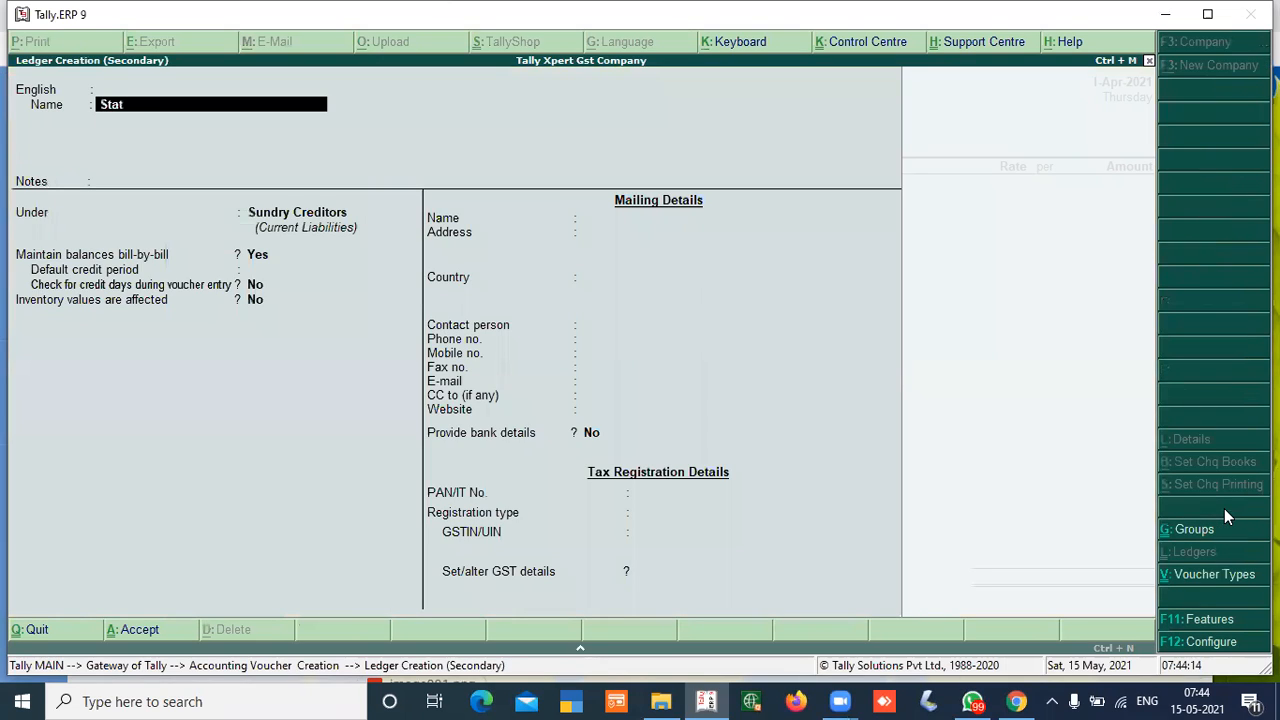
{"action": "type", "text": "ndard book Depot Cr Local"}
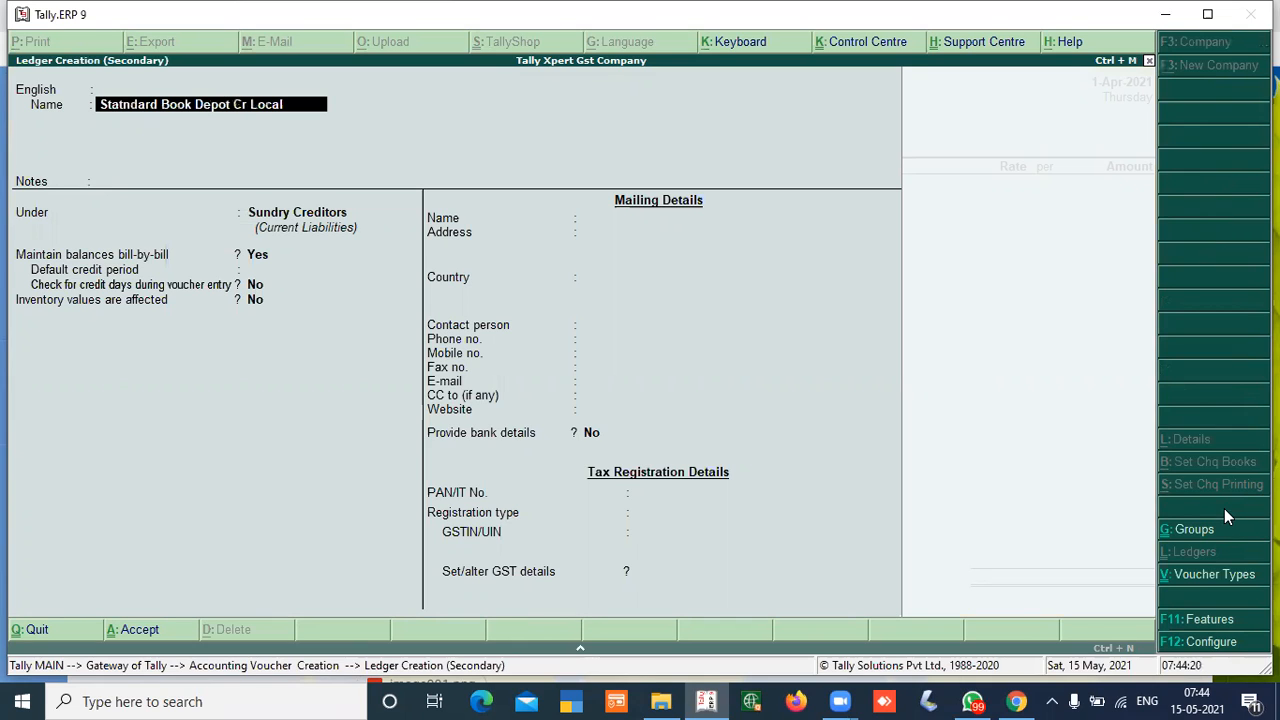
{"action": "type", "text": " Reg"}
{"action": "key", "text": "Return"}
{"action": "key", "text": "Return"}
{"action": "key", "text": "Return"}
{"action": "key", "text": "Return"}
{"action": "key", "text": "Return"}
{"action": "key", "text": "Return"}
{"action": "key", "text": "Return"}
{"action": "key", "text": "Return"}
{"action": "key", "text": "Return"}
{"action": "key", "text": "Return"}
{"action": "key", "text": "Return"}
{"action": "key", "text": "Return"}
{"action": "key", "text": "Return"}
{"action": "key", "text": "ctrl+a"}
- Accept the new supplier's party details without changes and go on to the voucher's particulars
{"action": "key", "text": "Return"}
{"action": "key", "text": "Return"}
{"action": "key", "text": "Return"}
{"action": "key", "text": "Return"}
{"action": "key", "text": "Return"}
{"action": "key", "text": "Return"}
- Add Stationary Expenses as the first particular with an amount of 1000
{"action": "type", "text": "stati"}
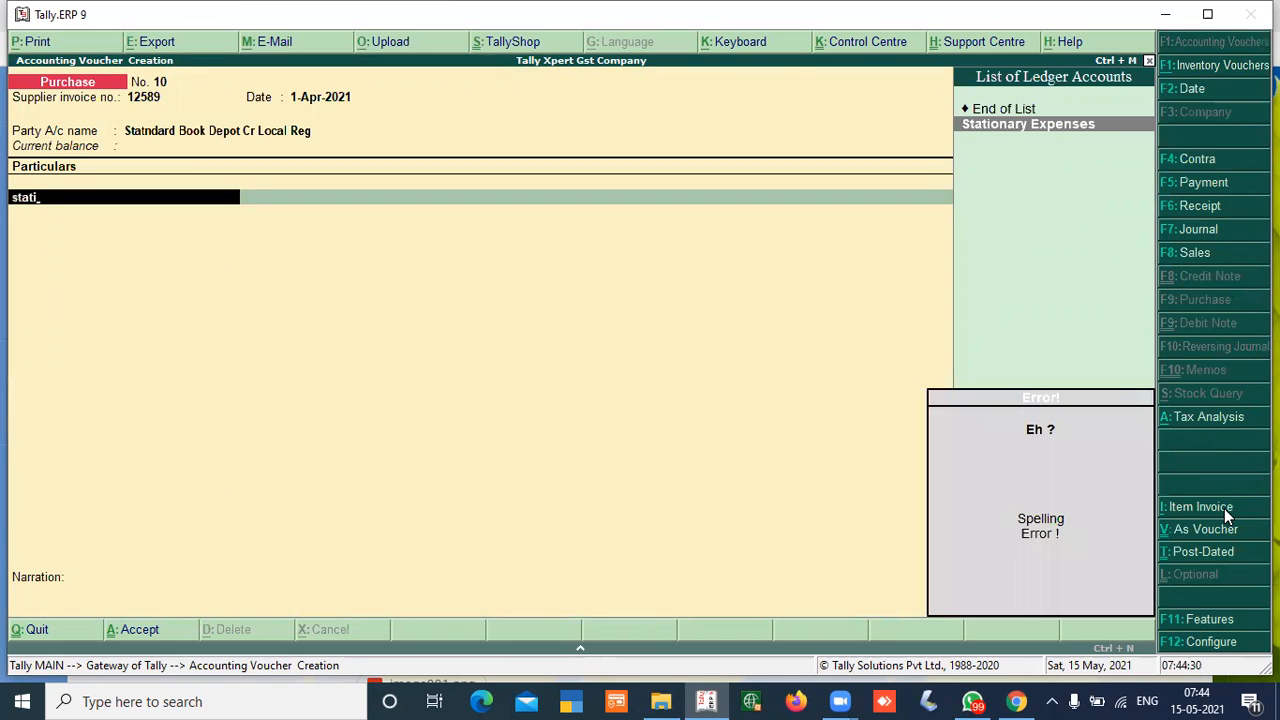
{"action": "key", "text": "Return"}
{"action": "type", "text": "1000"}
{"action": "key", "text": "Return"}
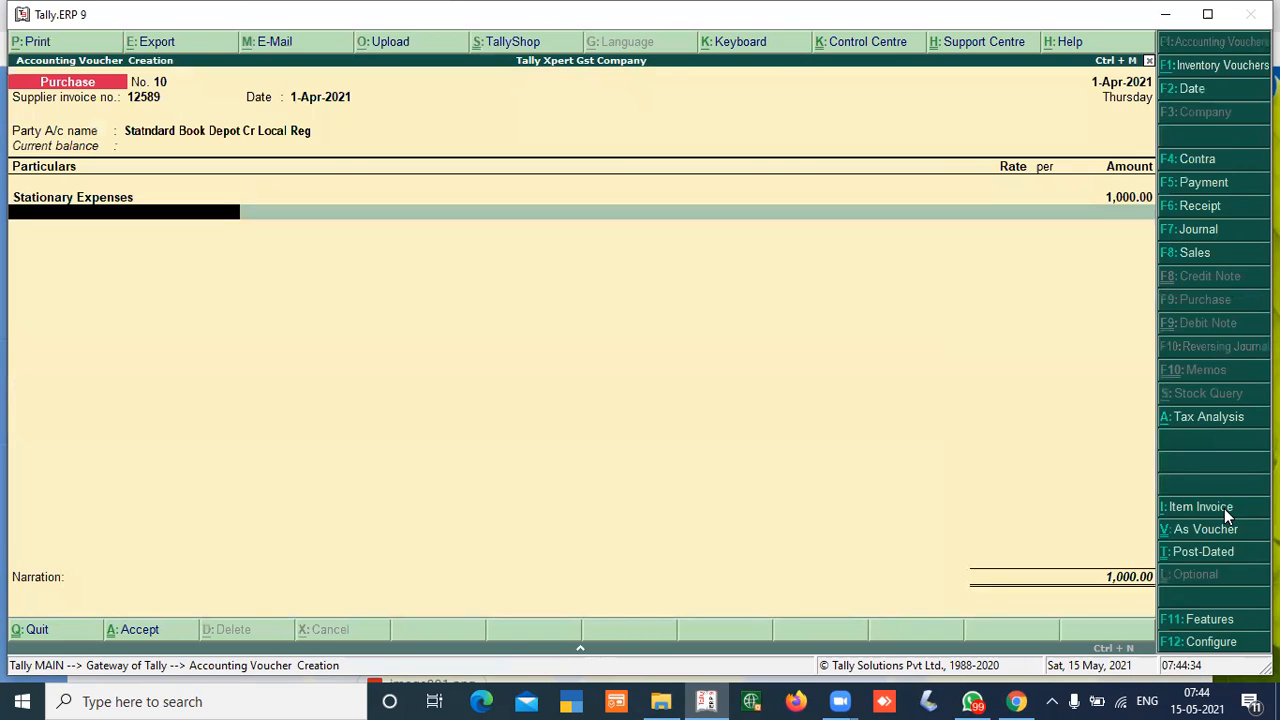
- Add CGST as the second particular below Stationary Expenses
{"action": "type", "text": "C"}
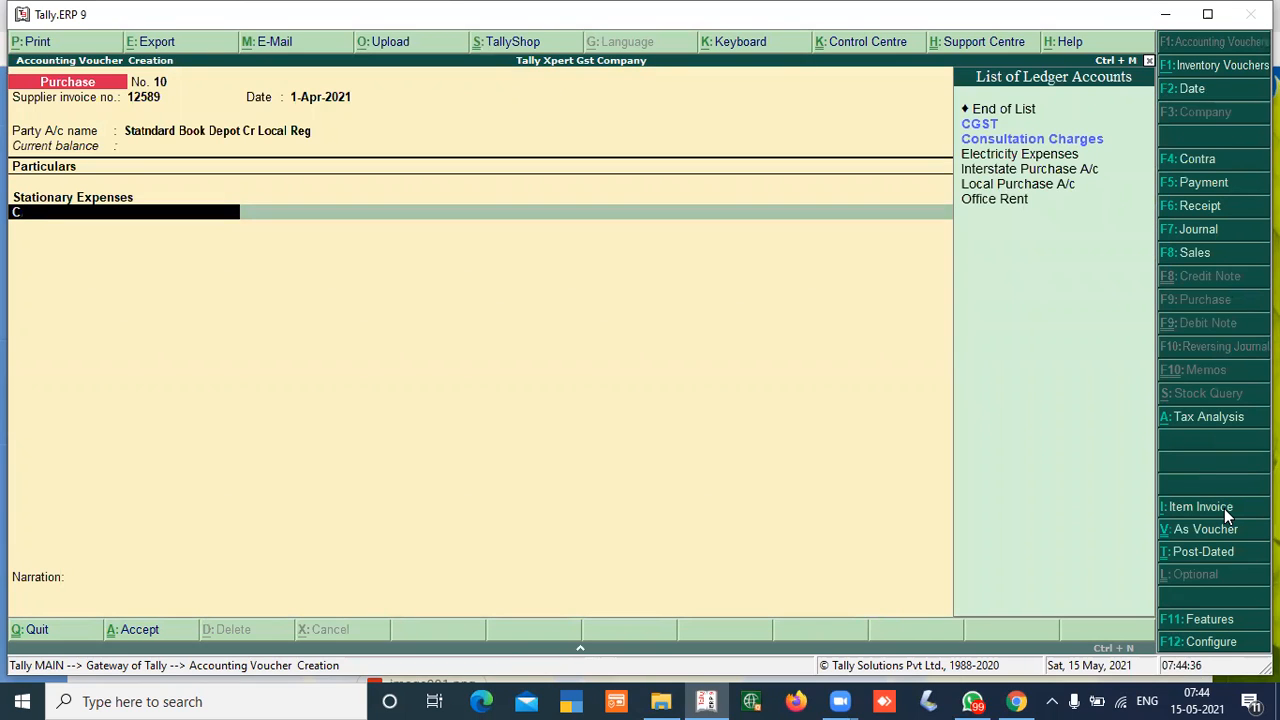
{"action": "type", "text": "gst"}
{"action": "key", "text": "Return"}
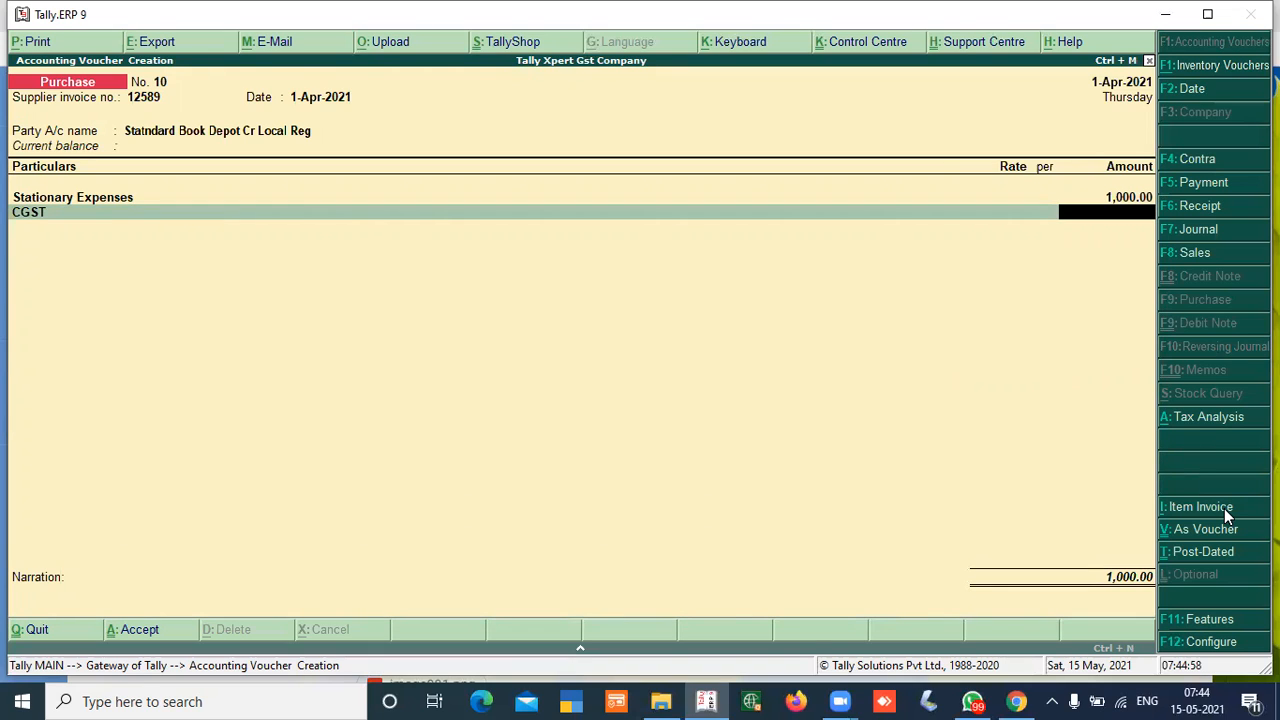
- Return to the Stationary Expenses amount and set Allow modification of tax details for GST to Yes in the purchase invoice configuration
{"action": "left_click", "coordinate": [88, 197]}
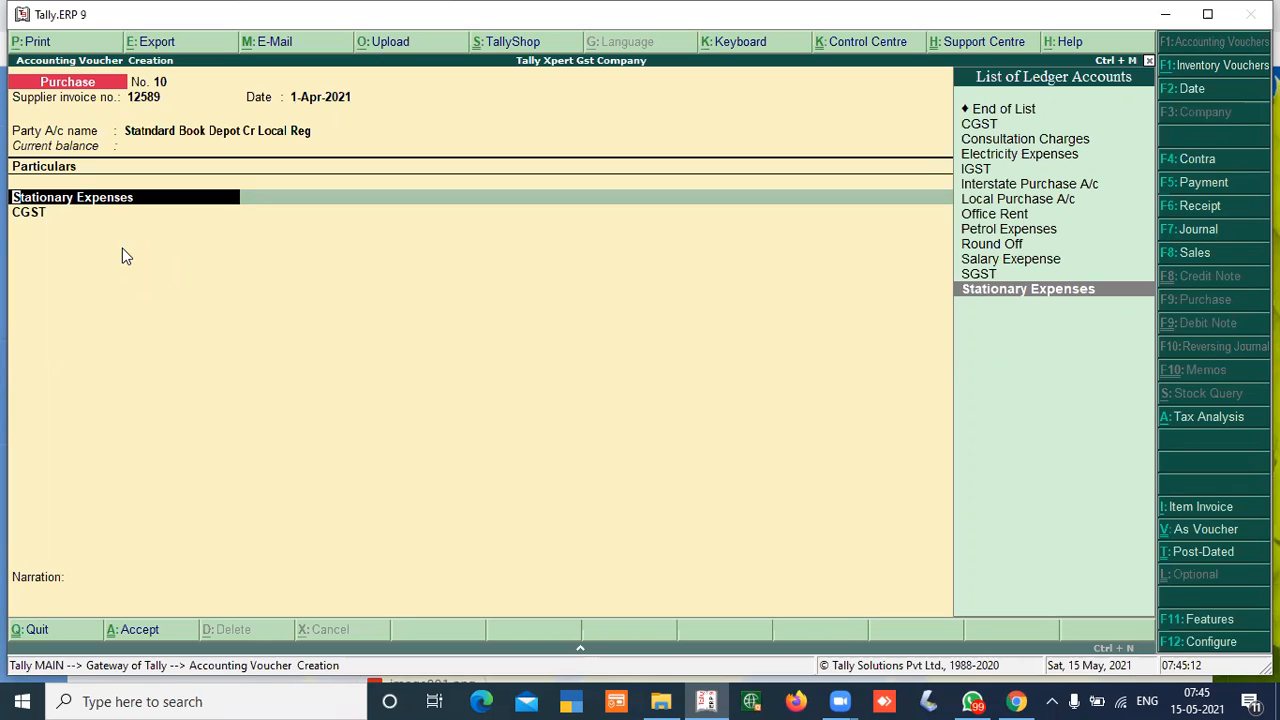
{"action": "key", "text": "Return"}
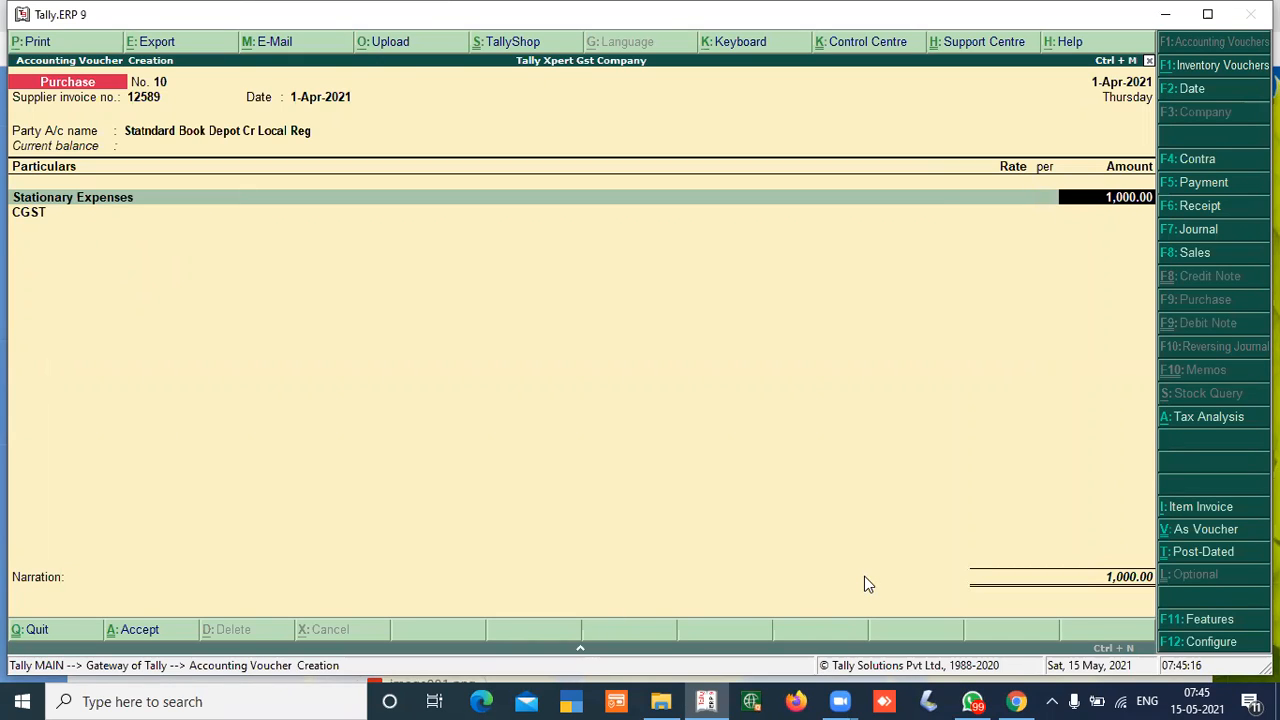
{"action": "left_click", "coordinate": [1212, 643]}
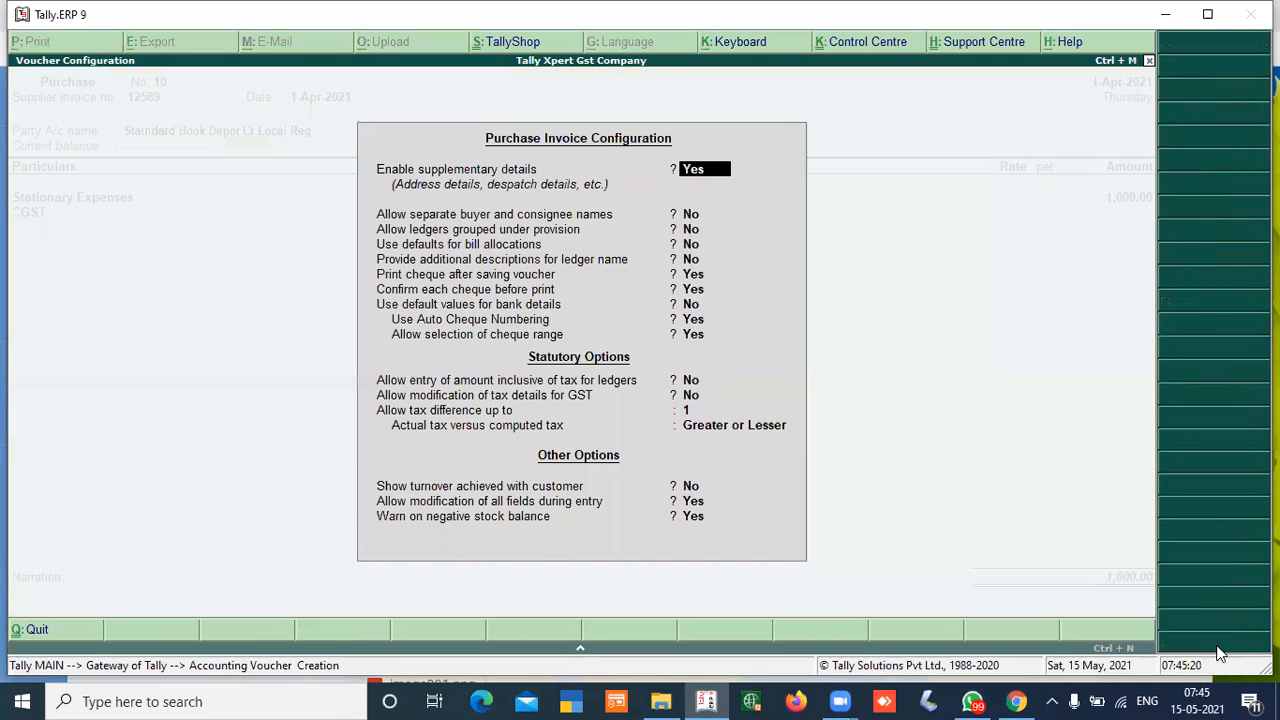
{"action": "key", "text": "Down"}
{"action": "key", "text": "Down"}
{"action": "key", "text": "Down"}
{"action": "key", "text": "Down"}
{"action": "key", "text": "Down"}
{"action": "key", "text": "Down"}
{"action": "key", "text": "Down"}
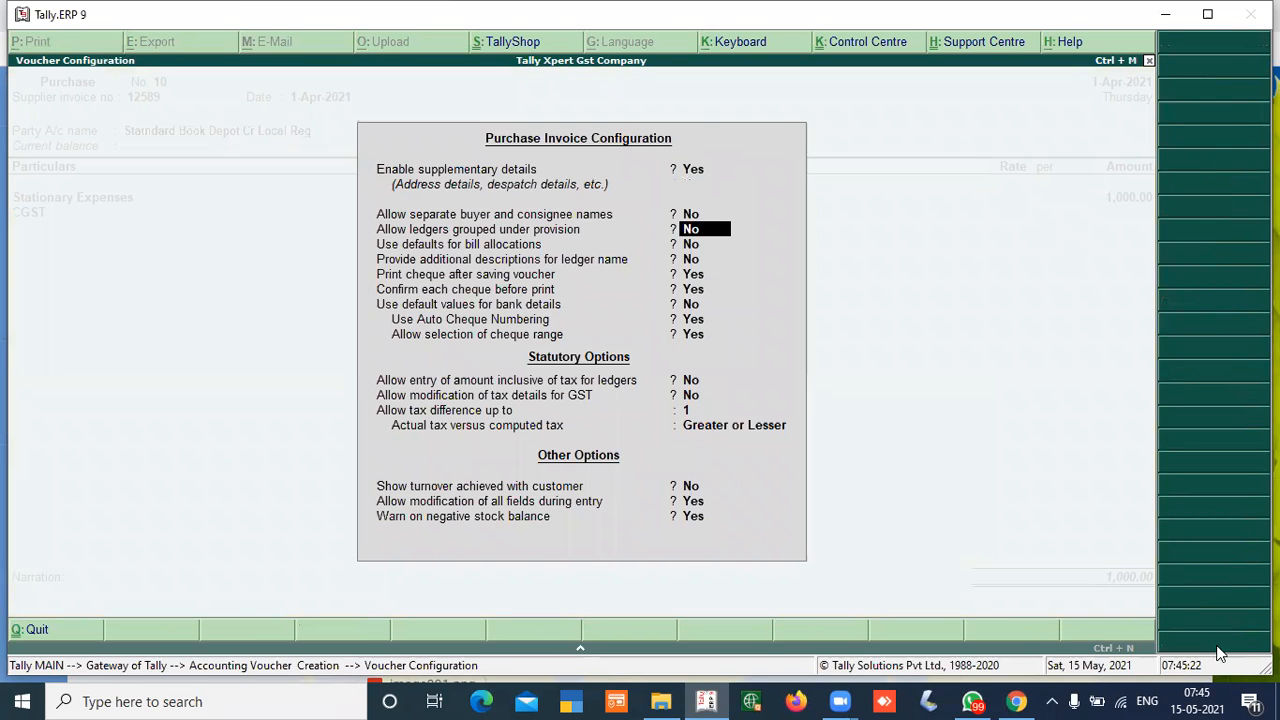
{"action": "key", "text": "Down"}
{"action": "key", "text": "Down"}
{"action": "key", "text": "Down"}
{"action": "key", "text": "Down"}
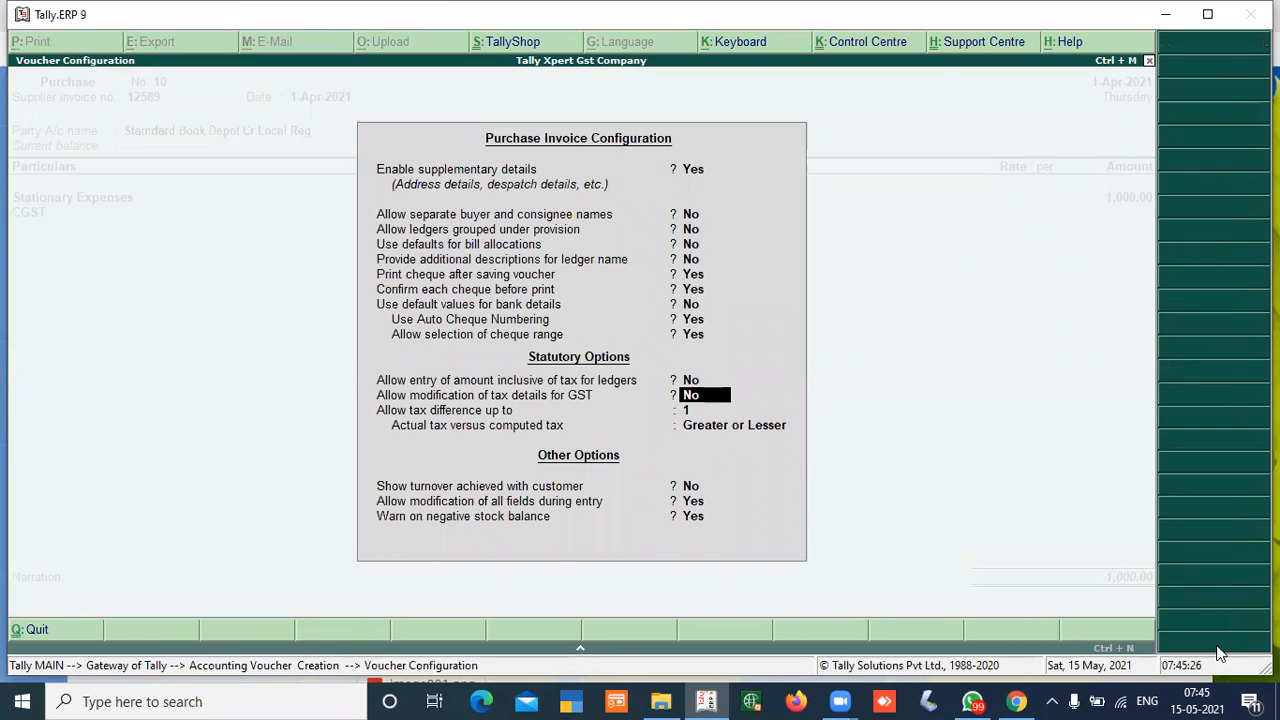
{"action": "type", "text": "y"}
{"action": "key", "text": "Return"}
{"action": "key", "text": "Return"}
{"action": "key", "text": "Return"}
{"action": "key", "text": "Return"}
{"action": "key", "text": "Return"}
{"action": "key", "text": "Return"}
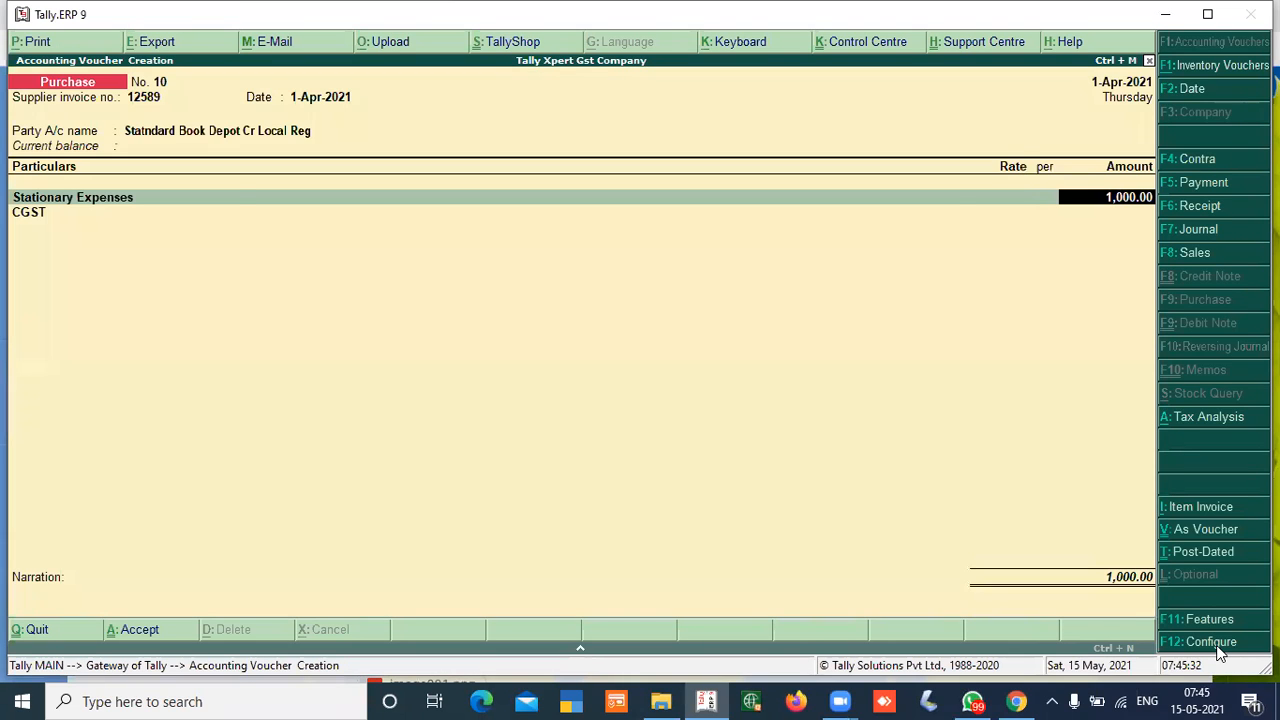
- Open the tax classification details for Stationary Expenses and keep all of their override configuration options at Yes
{"action": "key", "text": "BackSpace"}
{"action": "key", "text": "Return"}
{"action": "key", "text": "Return"}
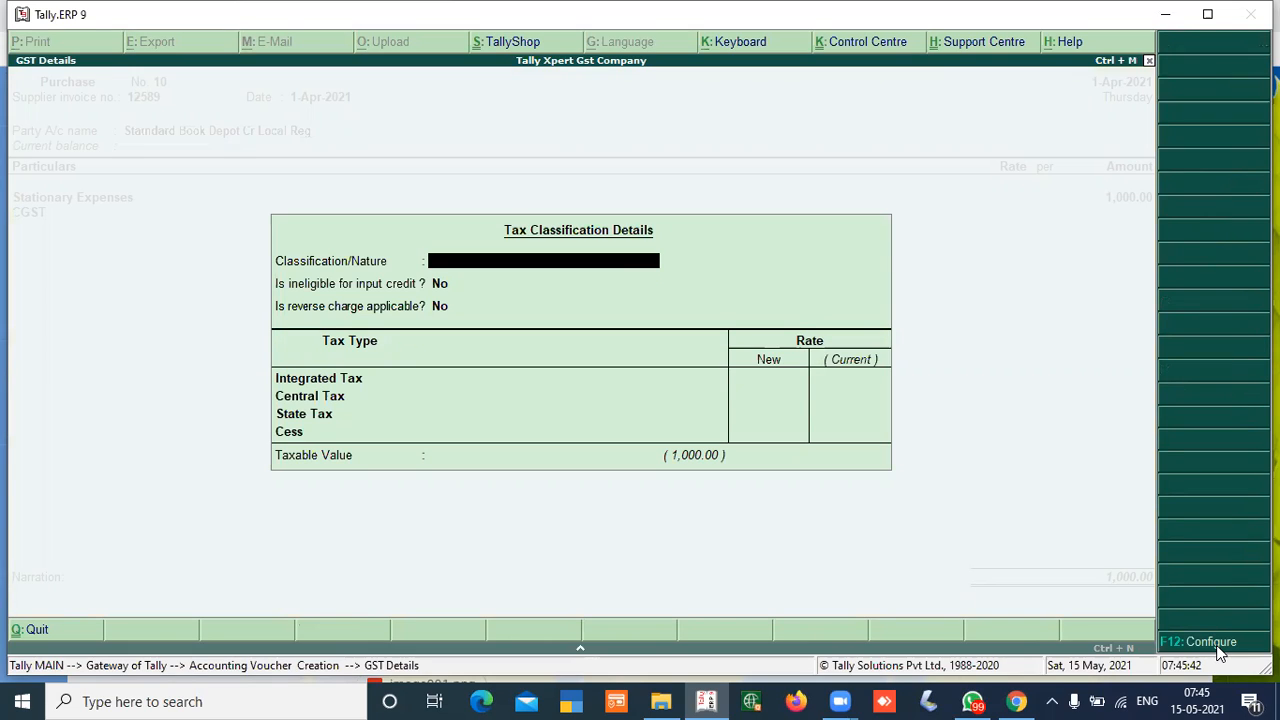
{"action": "left_click", "coordinate": [1218, 650]}
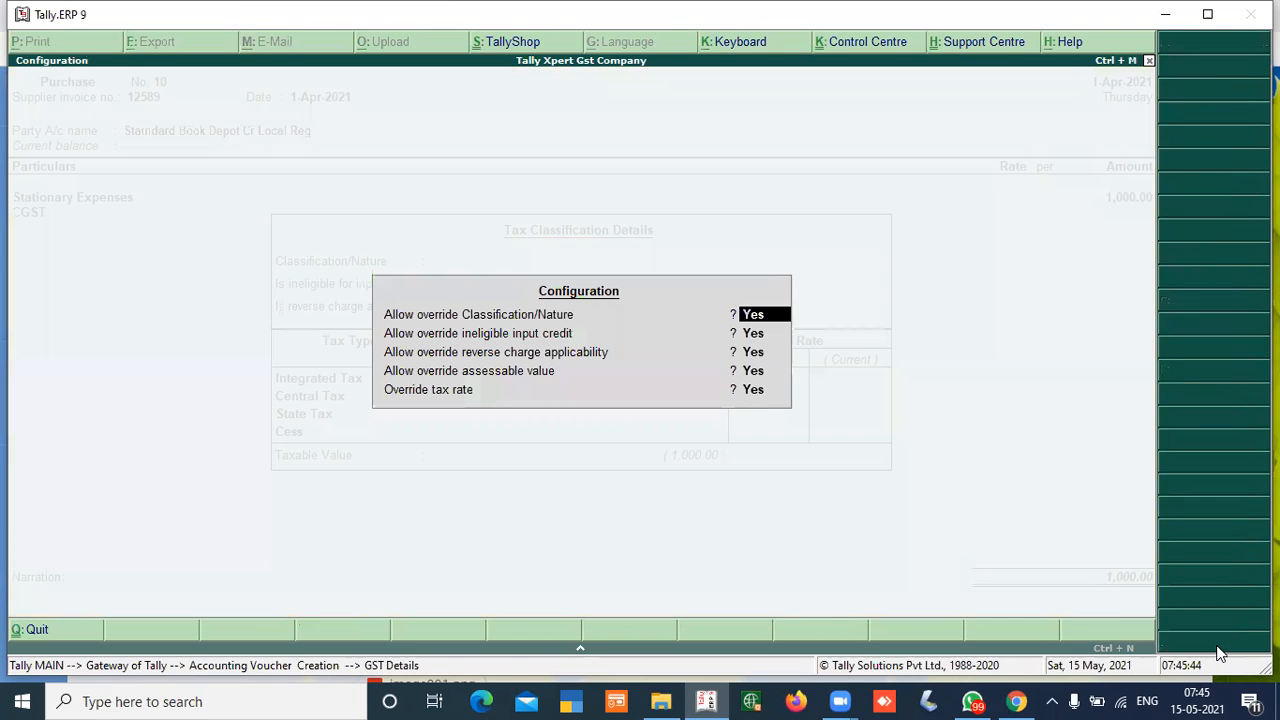
{"action": "key", "text": "Return"}
{"action": "key", "text": "Return"}
{"action": "key", "text": "Return"}
{"action": "key", "text": "Return"}
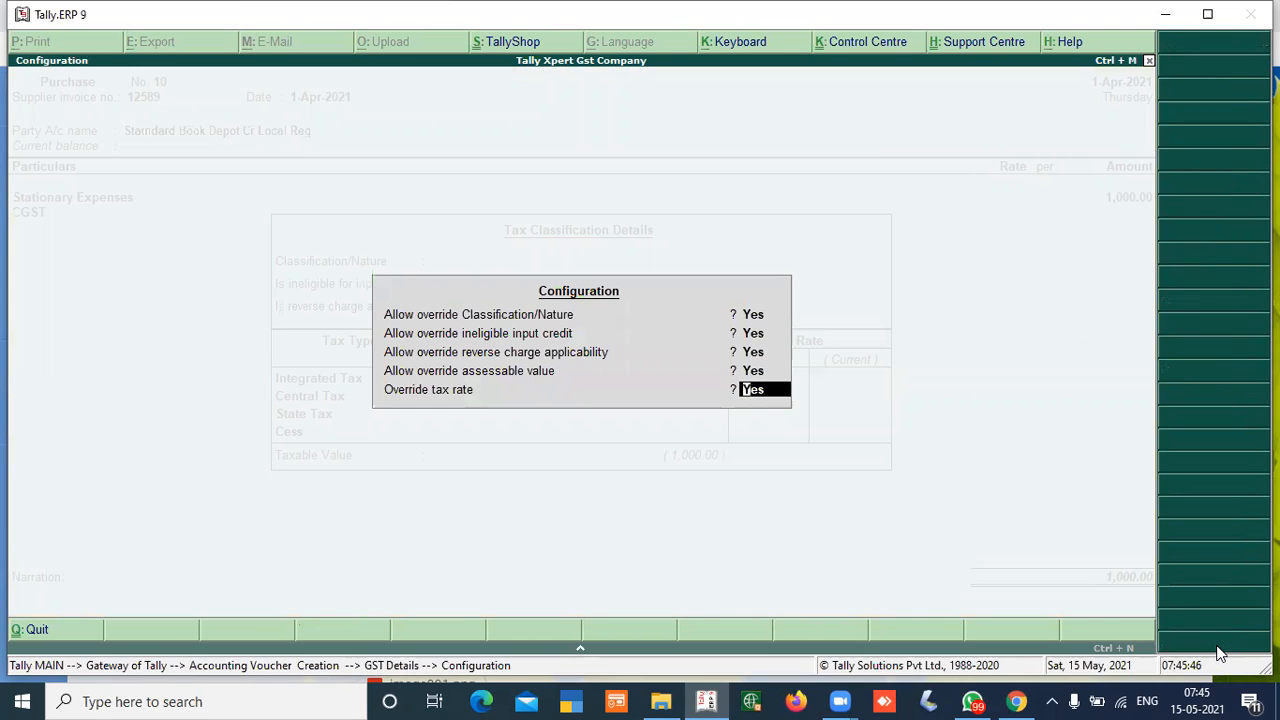
{"action": "key", "text": "Return"}
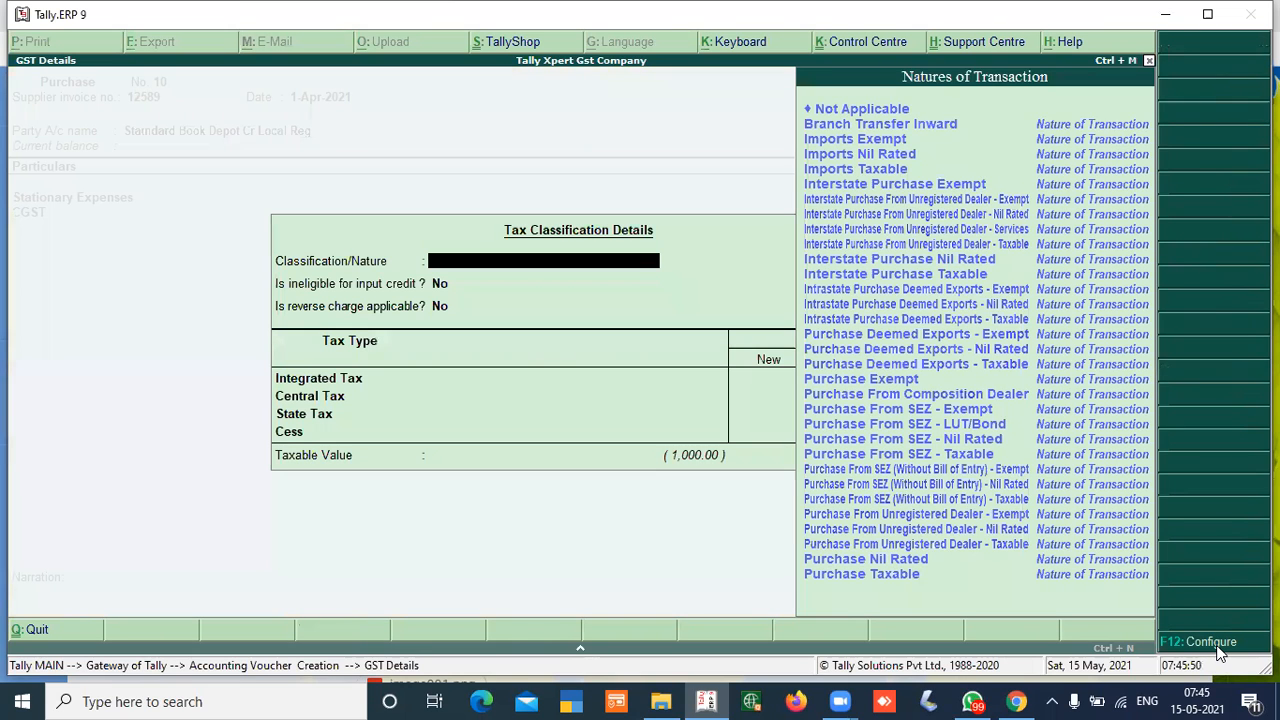
- Set the classification of Stationary Expenses to Purchase Taxable, keeping ineligible input credit and reverse charge at No
{"action": "key", "text": "Down"}
{"action": "key", "text": "Down"}
{"action": "key", "text": "Down"}
{"action": "key", "text": "Down"}
{"action": "key", "text": "Down"}
{"action": "key", "text": "Down"}
{"action": "key", "text": "Down"}
{"action": "key", "text": "Down"}
{"action": "key", "text": "Down"}
{"action": "key", "text": "Down"}
{"action": "key", "text": "Down"}
{"action": "key", "text": "Down"}
{"action": "key", "text": "Down"}
{"action": "key", "text": "Down"}
{"action": "key", "text": "Down"}
{"action": "key", "text": "Down"}
{"action": "key", "text": "Down"}
{"action": "key", "text": "Down"}
{"action": "key", "text": "Down"}
{"action": "key", "text": "Down"}
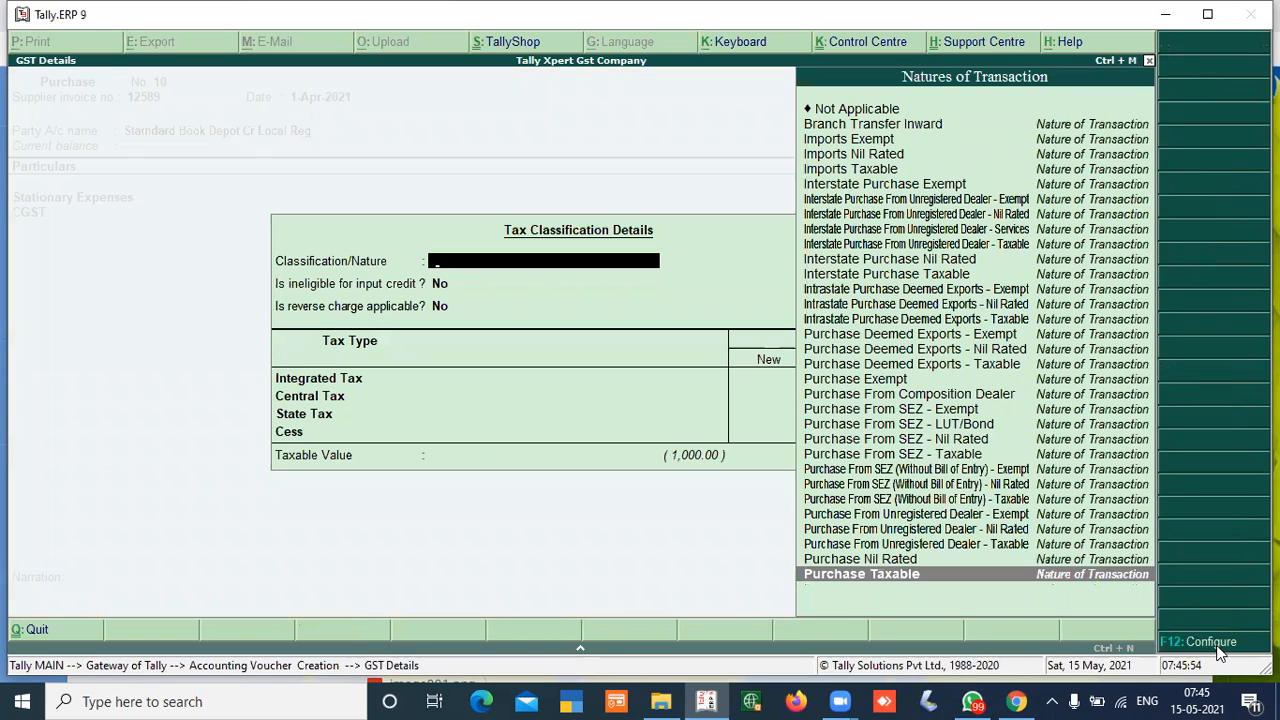
{"action": "key", "text": "Return"}
{"action": "key", "text": "Return"}
{"action": "key", "text": "Return"}
- Set the integrated tax rate to 5% and the taxable value to 1000, and accept the tax classification details
{"action": "key", "text": "Return"}
{"action": "key", "text": "Up"}
{"action": "type", "text": "5"}
{"action": "key", "text": "Return"}
{"action": "key", "text": "Return"}
{"action": "key", "text": "Return"}
{"action": "key", "text": "Return"}
{"action": "type", "text": "1000"}
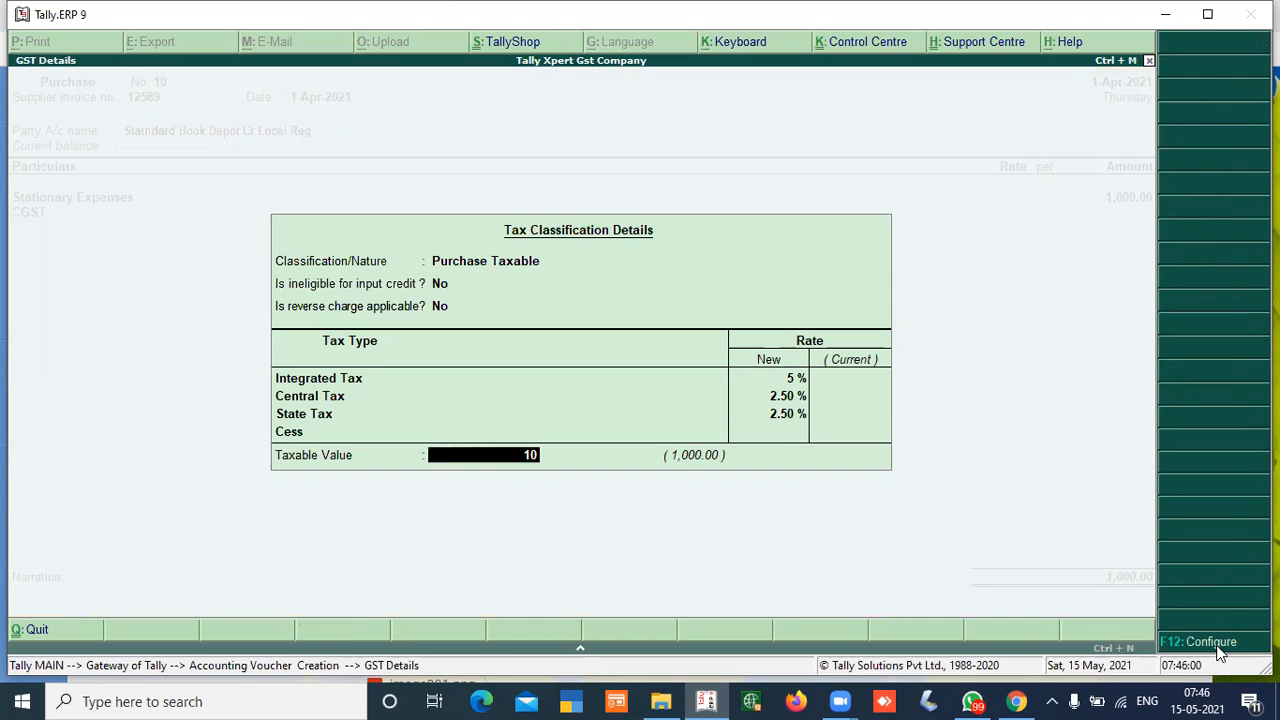
{"action": "key", "text": "Return"}
{"action": "key", "text": "Return"}
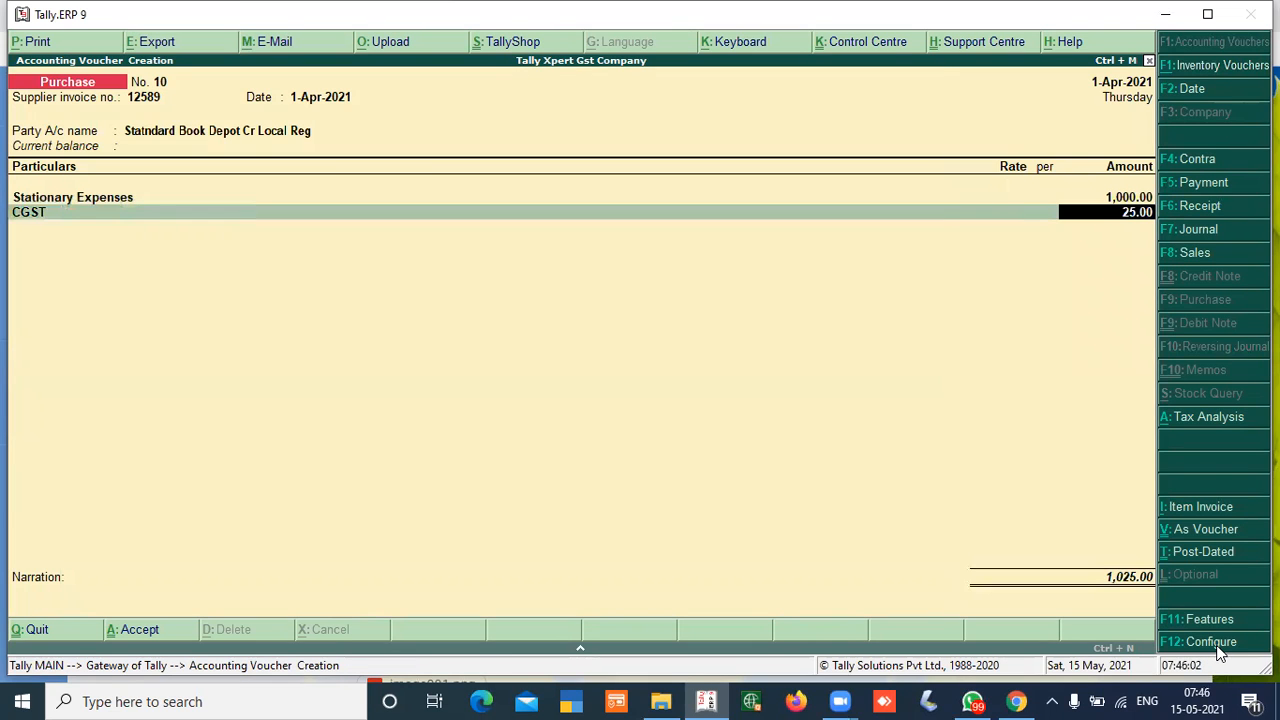
- Accept the calculated CGST amount and add SGST as the third particular
{"action": "key", "text": "Return"}
{"action": "type", "text": "Sgst"}
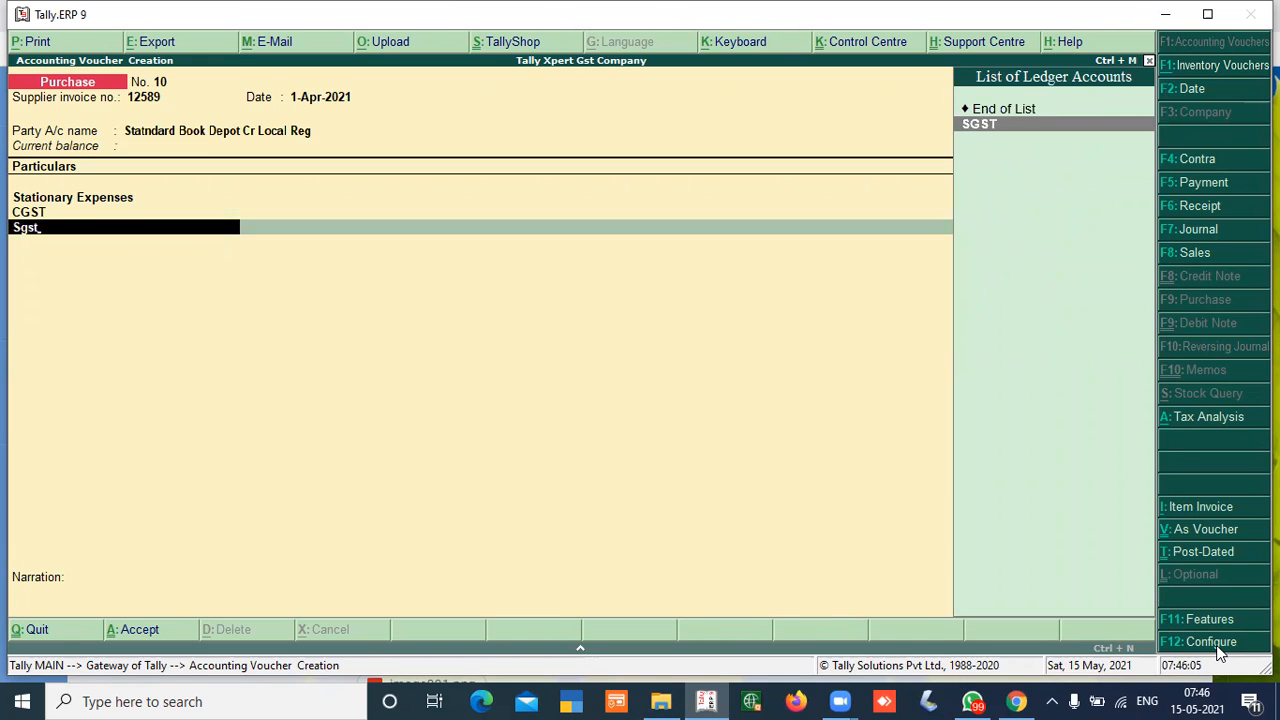
{"action": "key", "text": "Return"}
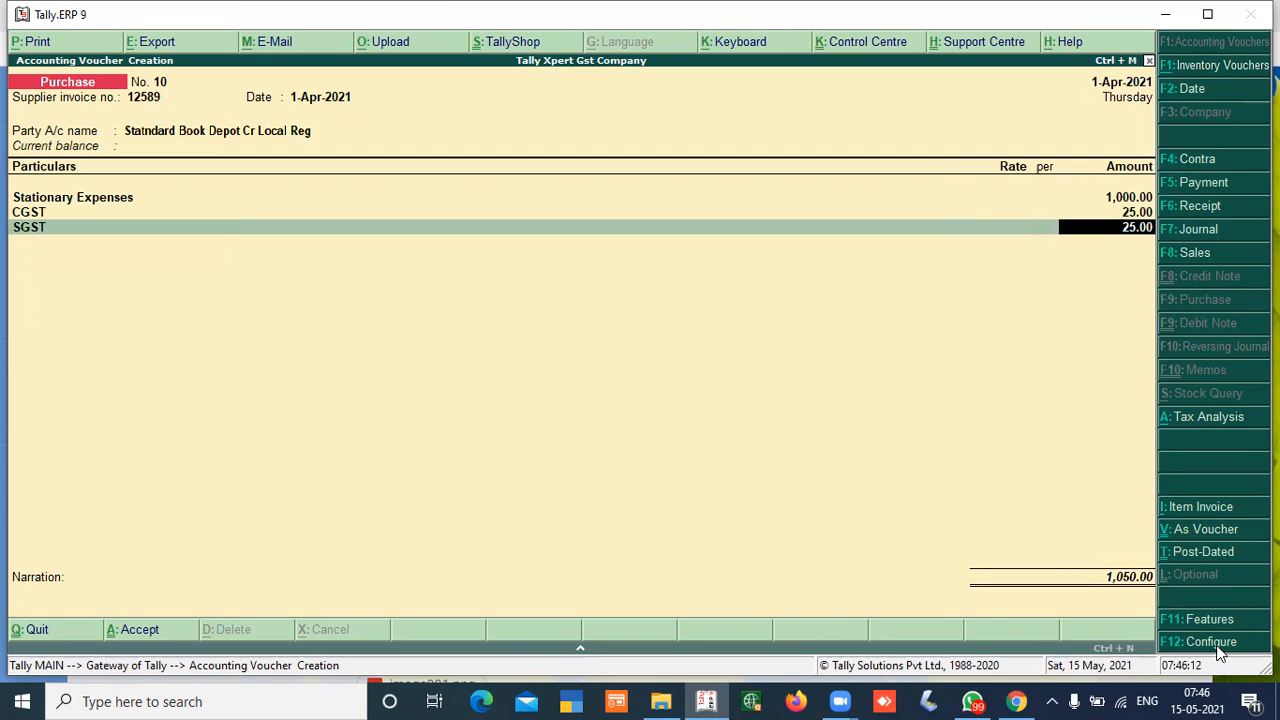
- Review the tax rates and taxable value in the tax classification details of the Stationary Expenses line
{"action": "key", "text": "BackSpace"}
{"action": "key", "text": "BackSpace"}
{"action": "key", "text": "BackSpace"}
{"action": "key", "text": "BackSpace"}
{"action": "key", "text": "BackSpace"}
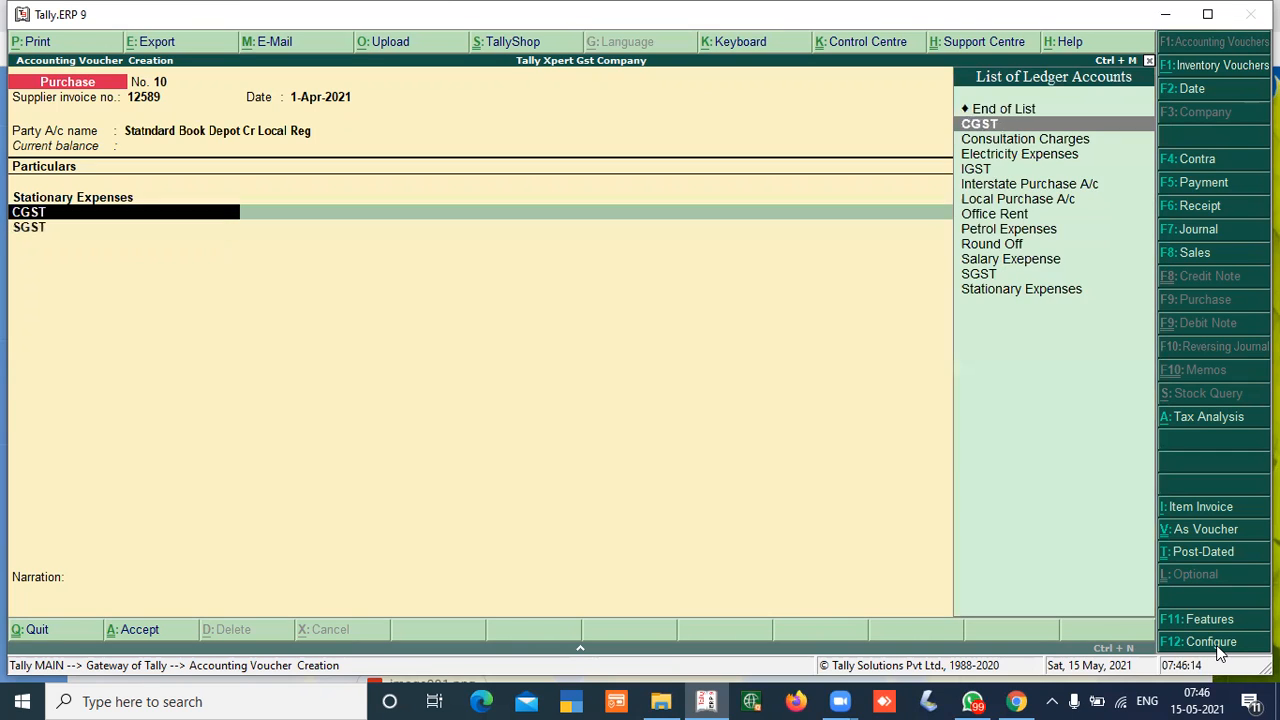
{"action": "key", "text": "Return"}
{"action": "key", "text": "Return"}
{"action": "key", "text": "Return"}
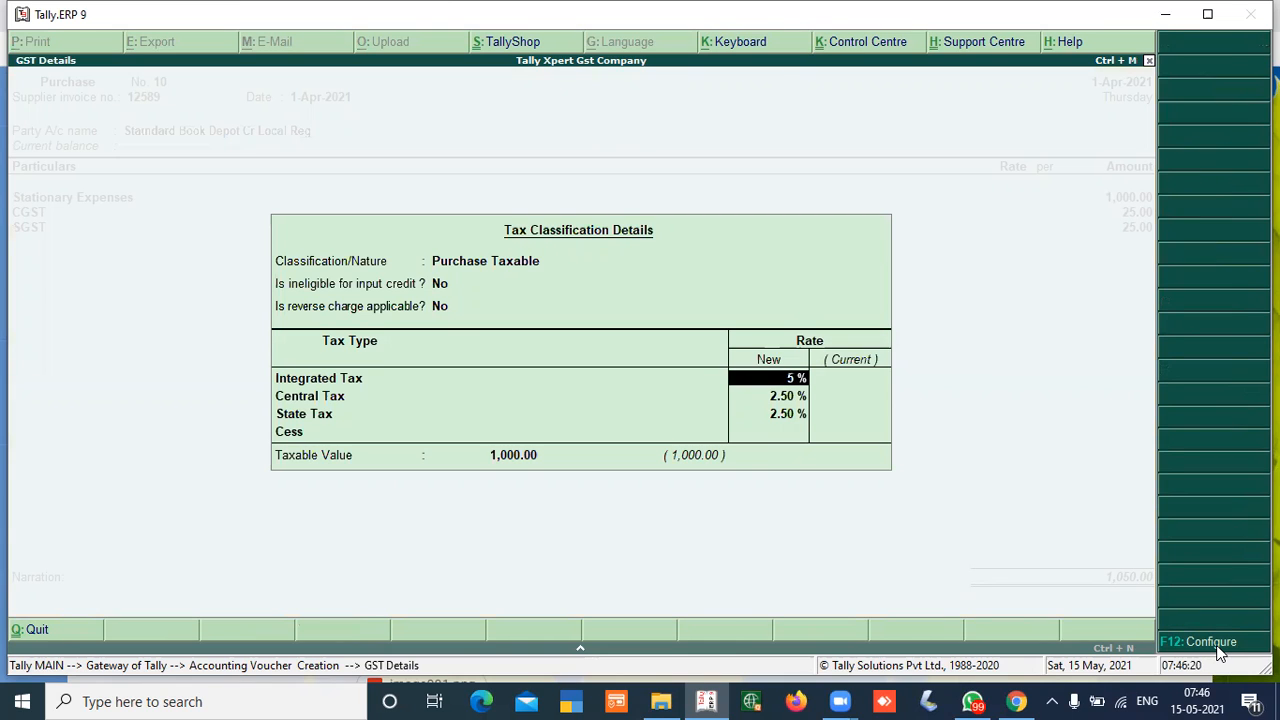
{"action": "key", "text": "Return"}
{"action": "key", "text": "Return"}
{"action": "key", "text": "Return"}
{"action": "key", "text": "Return"}
{"action": "key", "text": "Return"}
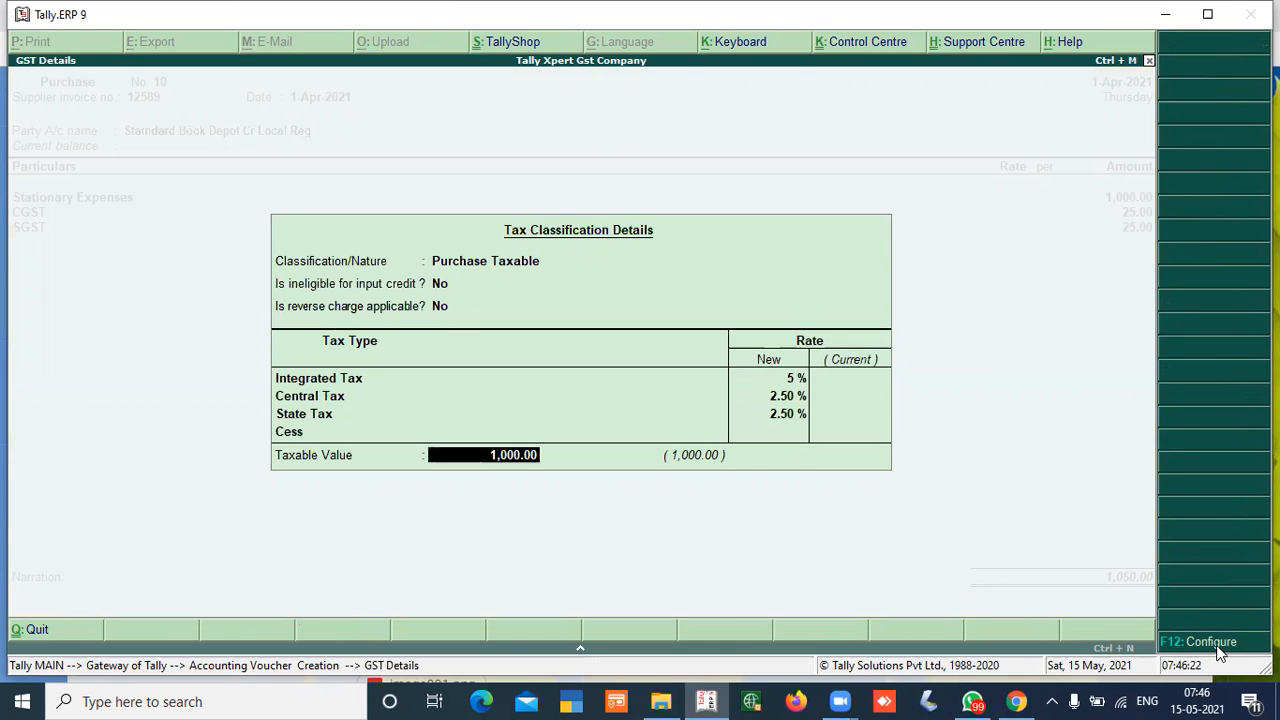
- Replace the CGST particular with a second Stationary Expenses line of 1000 and open its tax classification details
{"action": "key", "text": "BackSpace"}
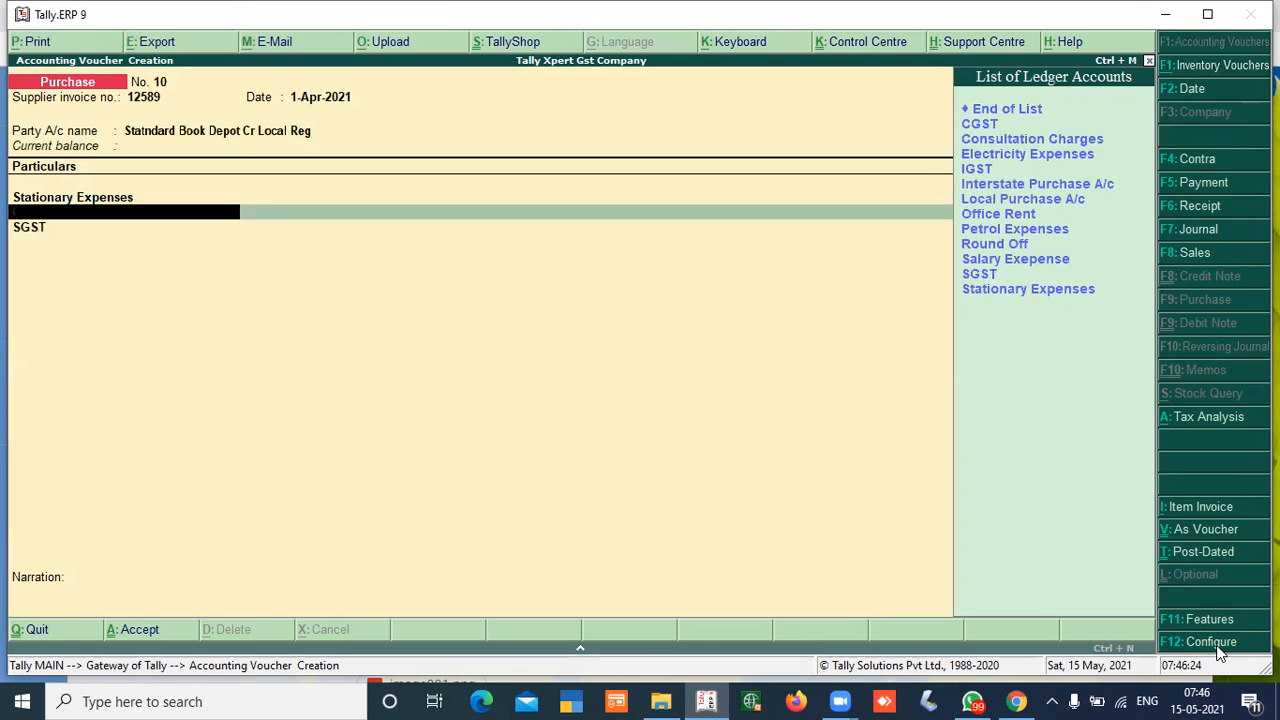
{"action": "key", "text": "Down"}
{"action": "key", "text": "Down"}
{"action": "key", "text": "Down"}
{"action": "key", "text": "Down"}
{"action": "key", "text": "Down"}
{"action": "key", "text": "Down"}
{"action": "key", "text": "Down"}
{"action": "key", "text": "Down"}
{"action": "key", "text": "Down"}
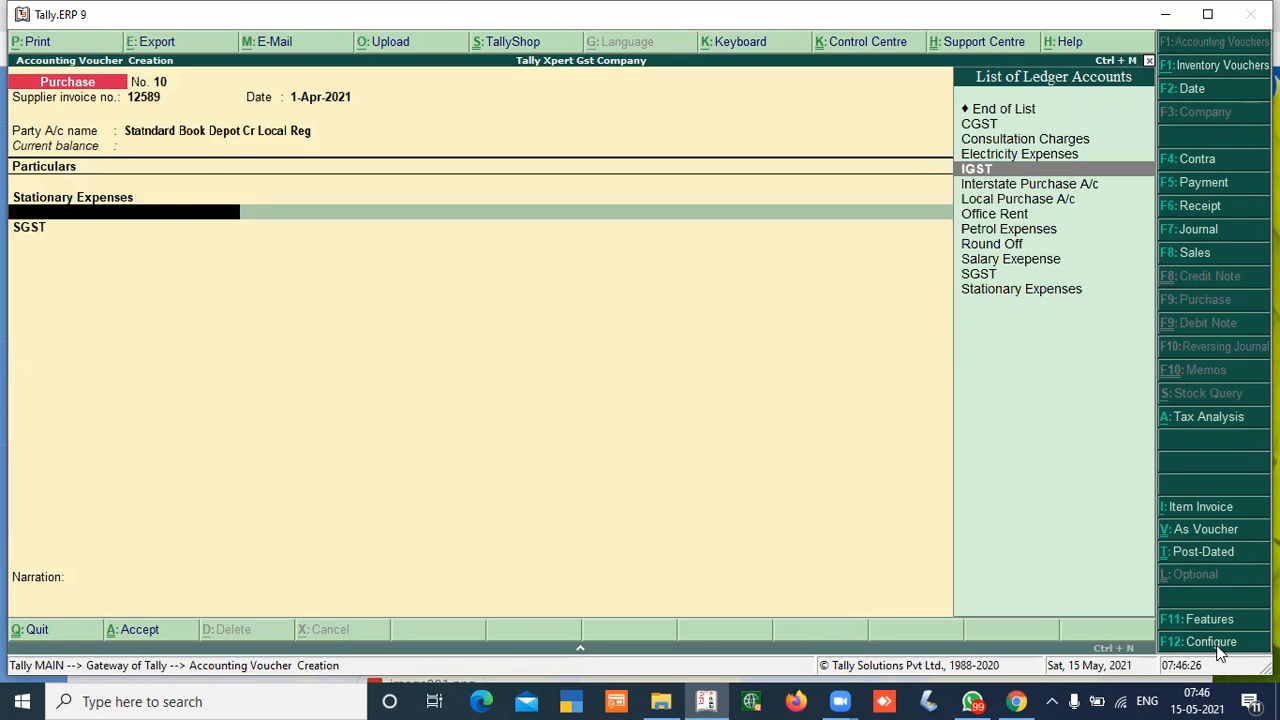
{"action": "key", "text": "Down"}
{"action": "key", "text": "Down"}
{"action": "key", "text": "Down"}
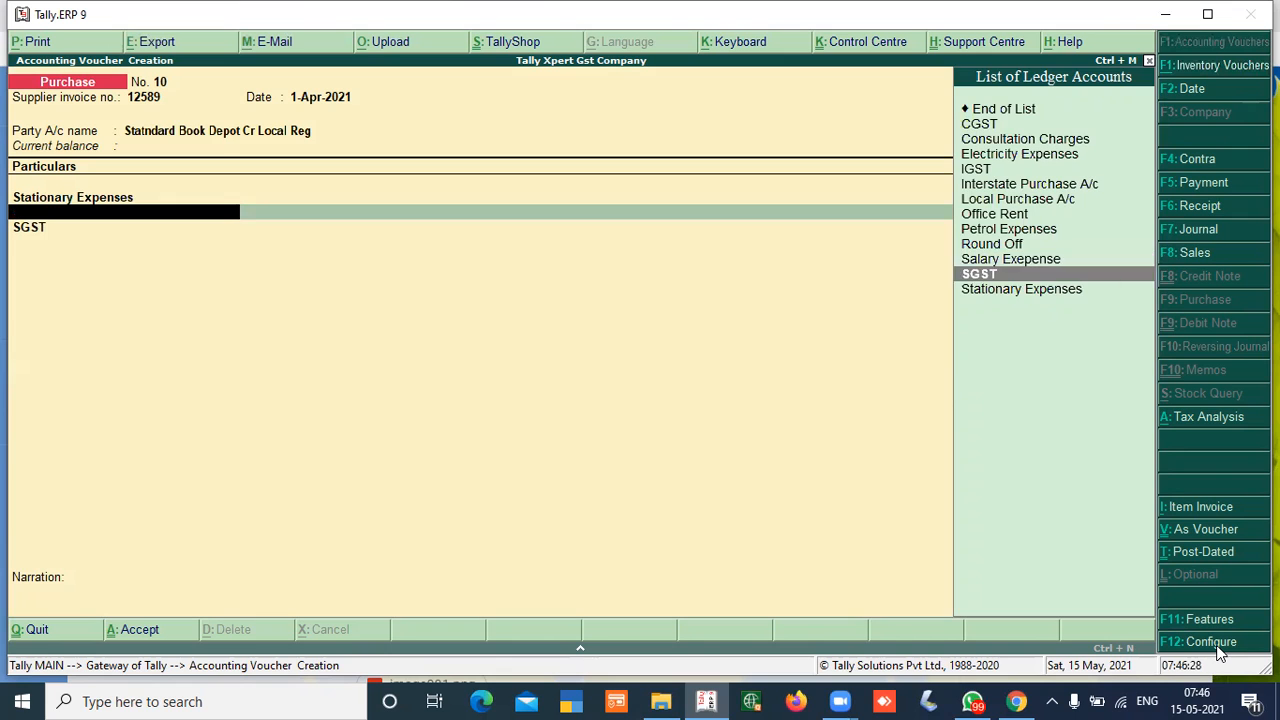
{"action": "key", "text": "Return"}
{"action": "key", "text": "Return"}
{"action": "type", "text": "1000"}
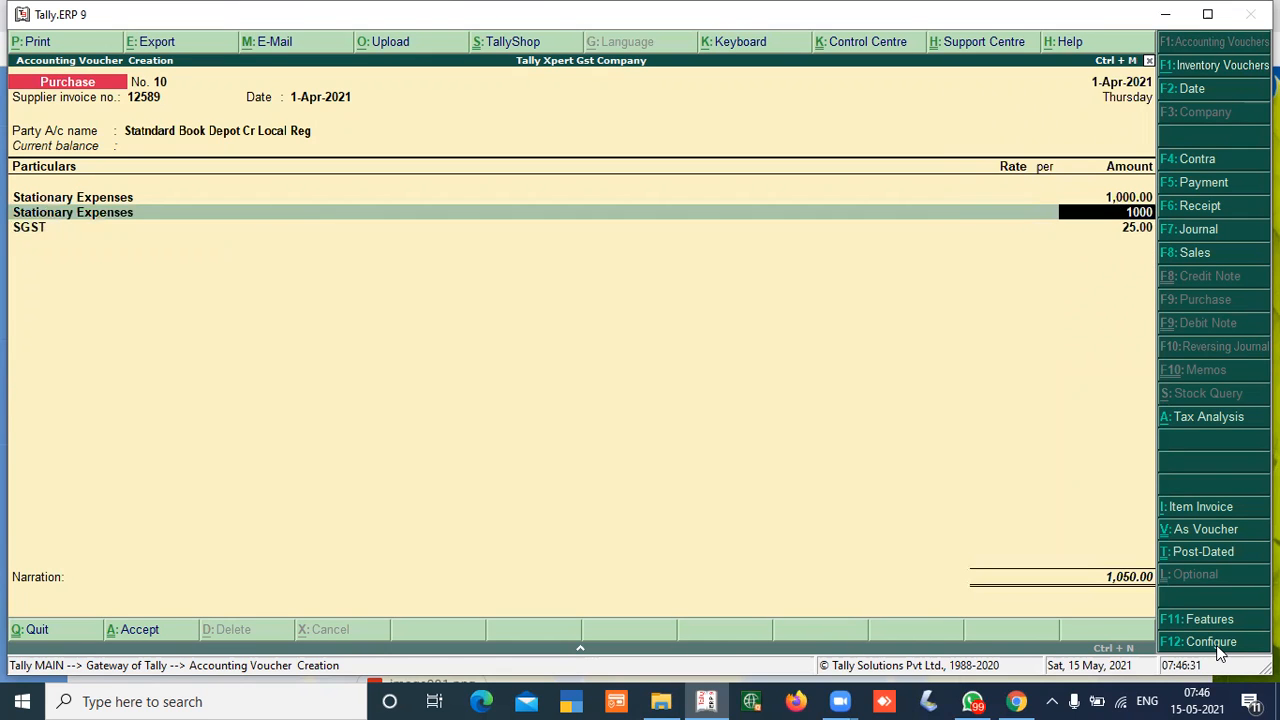
{"action": "key", "text": "Return"}
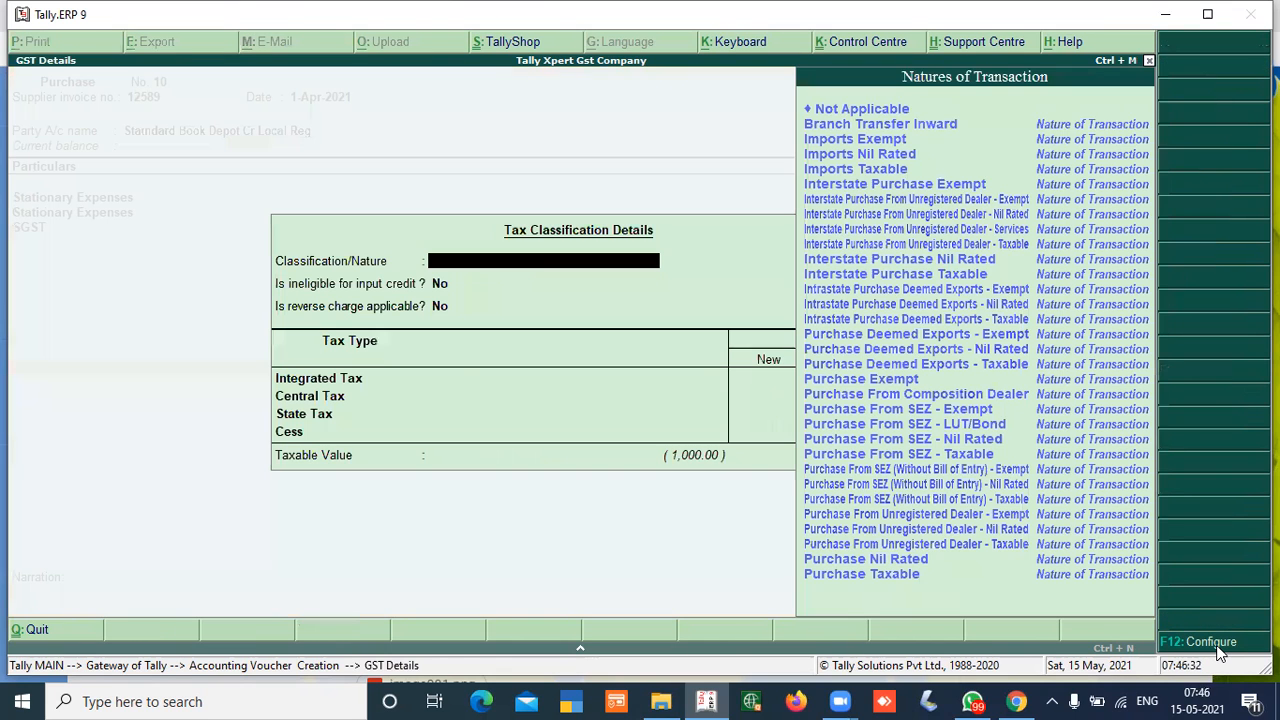
- Classify the second Stationary Expenses line as Purchase Taxable with 12% integrated tax and a taxable value of 1,000
{"action": "key", "text": "Down"}
{"action": "key", "text": "Down"}
{"action": "key", "text": "Down"}
{"action": "key", "text": "Down"}
{"action": "key", "text": "Down"}
{"action": "key", "text": "Down"}
{"action": "key", "text": "Down"}
{"action": "key", "text": "Down"}
{"action": "key", "text": "Down"}
{"action": "key", "text": "Down"}
{"action": "key", "text": "Down"}
{"action": "key", "text": "Down"}
{"action": "key", "text": "Down"}
{"action": "key", "text": "Down"}
{"action": "key", "text": "Down"}
{"action": "key", "text": "Down"}
{"action": "key", "text": "Down"}
{"action": "key", "text": "Down"}
{"action": "key", "text": "Down"}
{"action": "key", "text": "Down"}
{"action": "key", "text": "Down"}
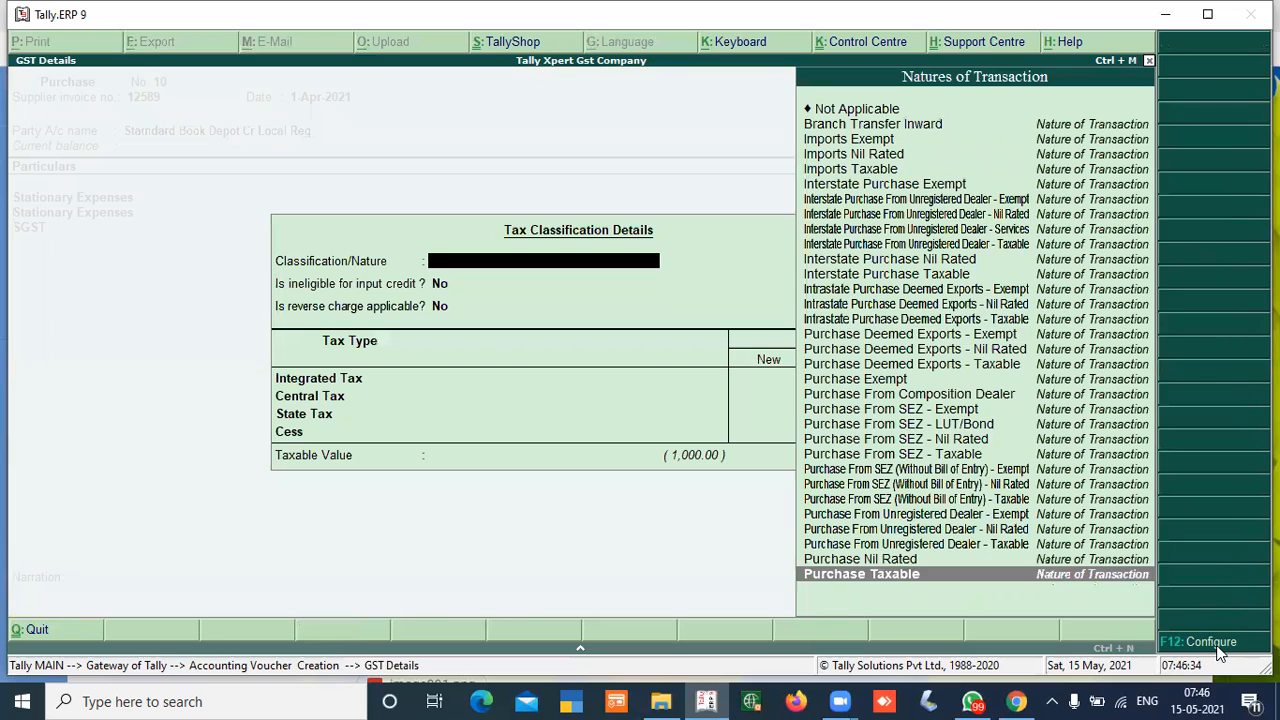
{"action": "key", "text": "Return"}
{"action": "key", "text": "Return"}
{"action": "key", "text": "Return"}
{"action": "type", "text": "12"}
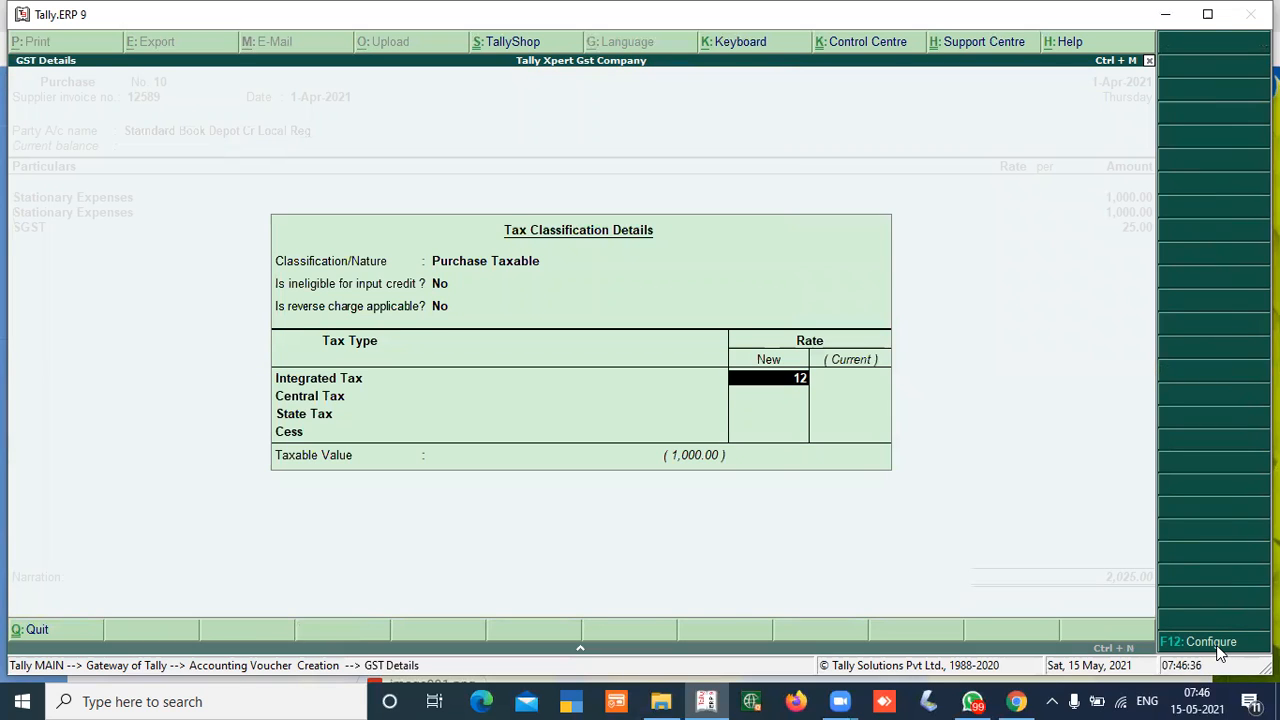
{"action": "key", "text": "Return"}
{"action": "key", "text": "Return"}
{"action": "key", "text": "Return"}
{"action": "type", "text": "1,000"}
{"action": "key", "text": "Return"}
- Replace the third particular with CGST and add SGST as the fourth, using the calculated tax amounts
{"action": "key", "text": "BackSpace"}
{"action": "type", "text": "Cgst"}
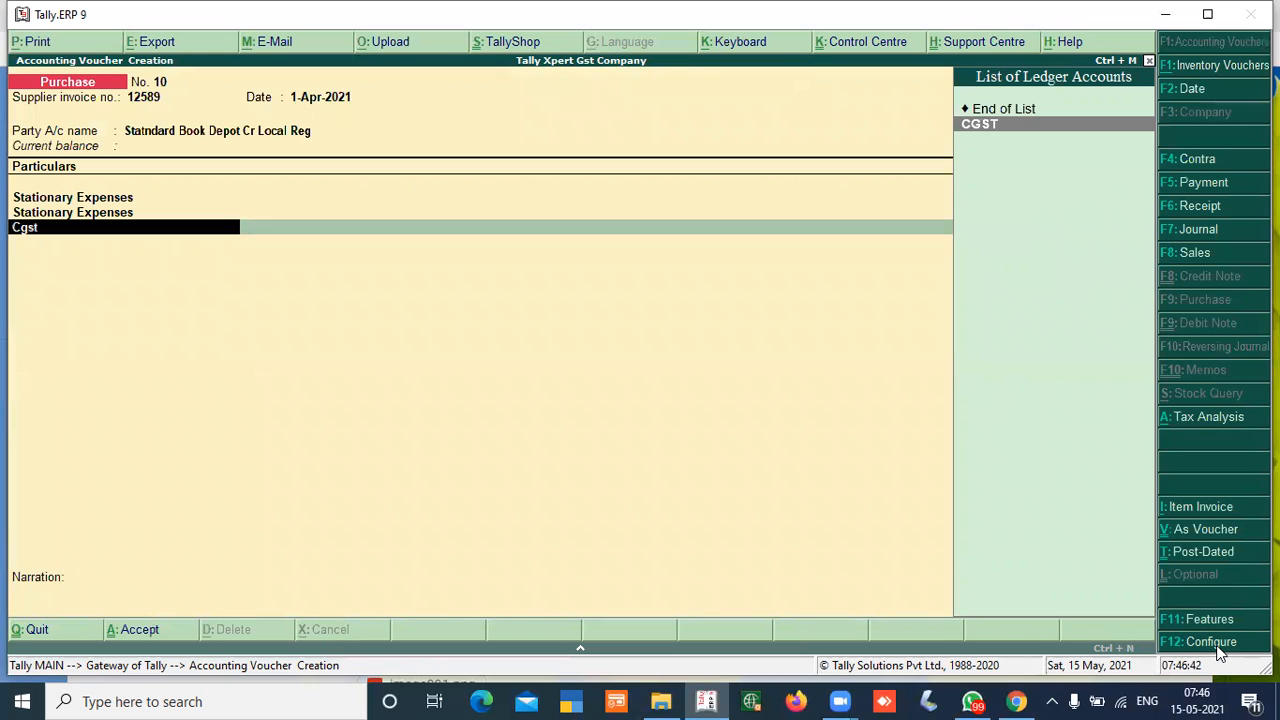
{"action": "key", "text": "Return"}
{"action": "key", "text": "Return"}
{"action": "type", "text": "Sgst"}
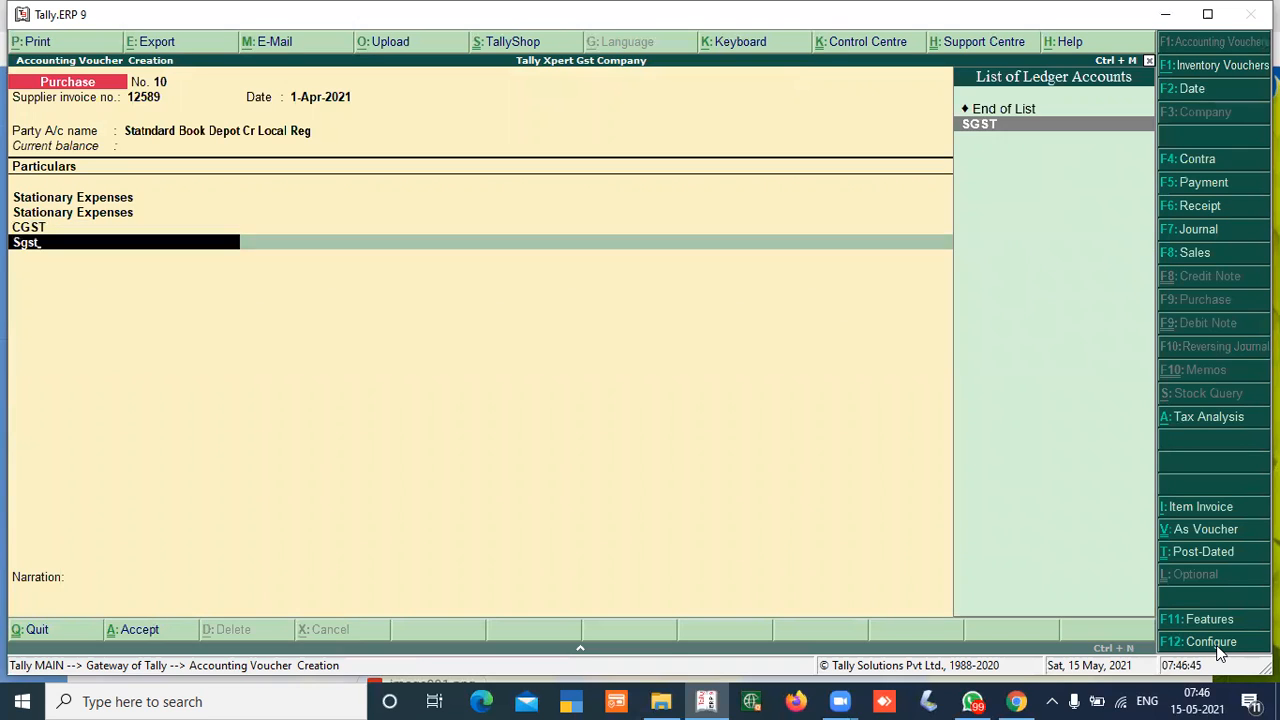
{"action": "key", "text": "Return"}
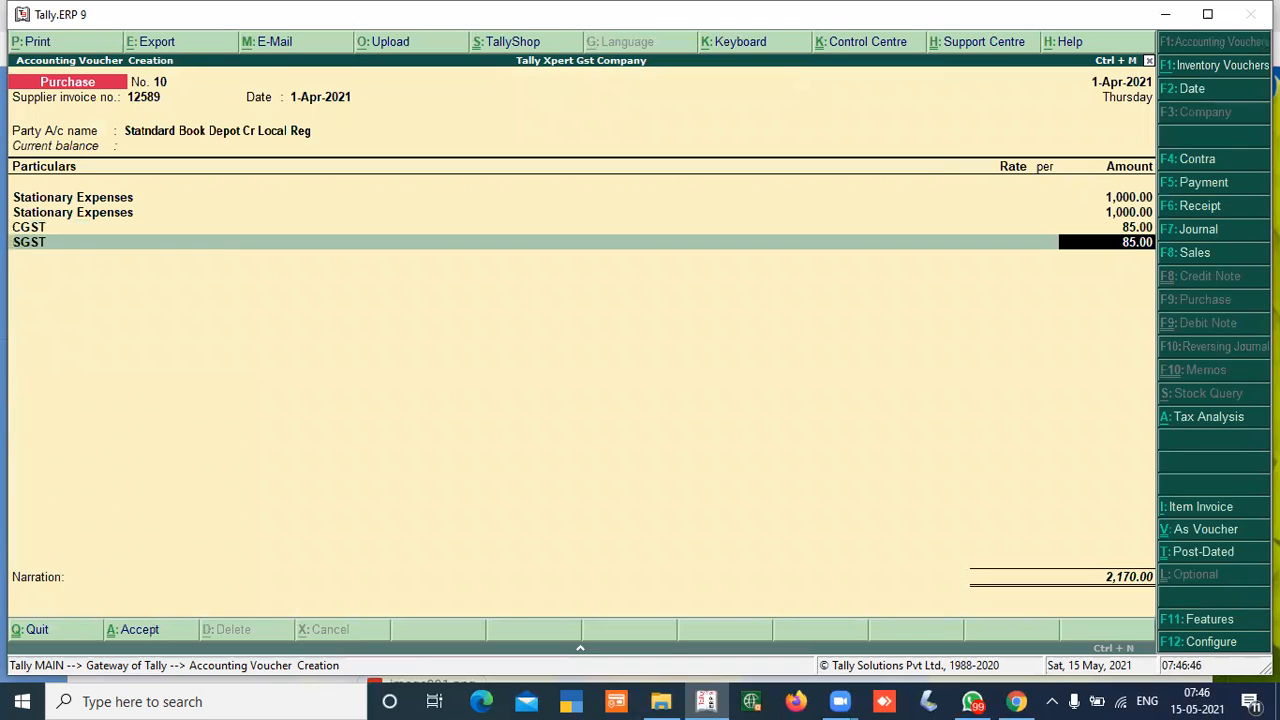
- Examine the detailed tax analysis for the central and state tax rates on both Stationary Expenses lines
{"action": "left_click", "coordinate": [1217, 432]}
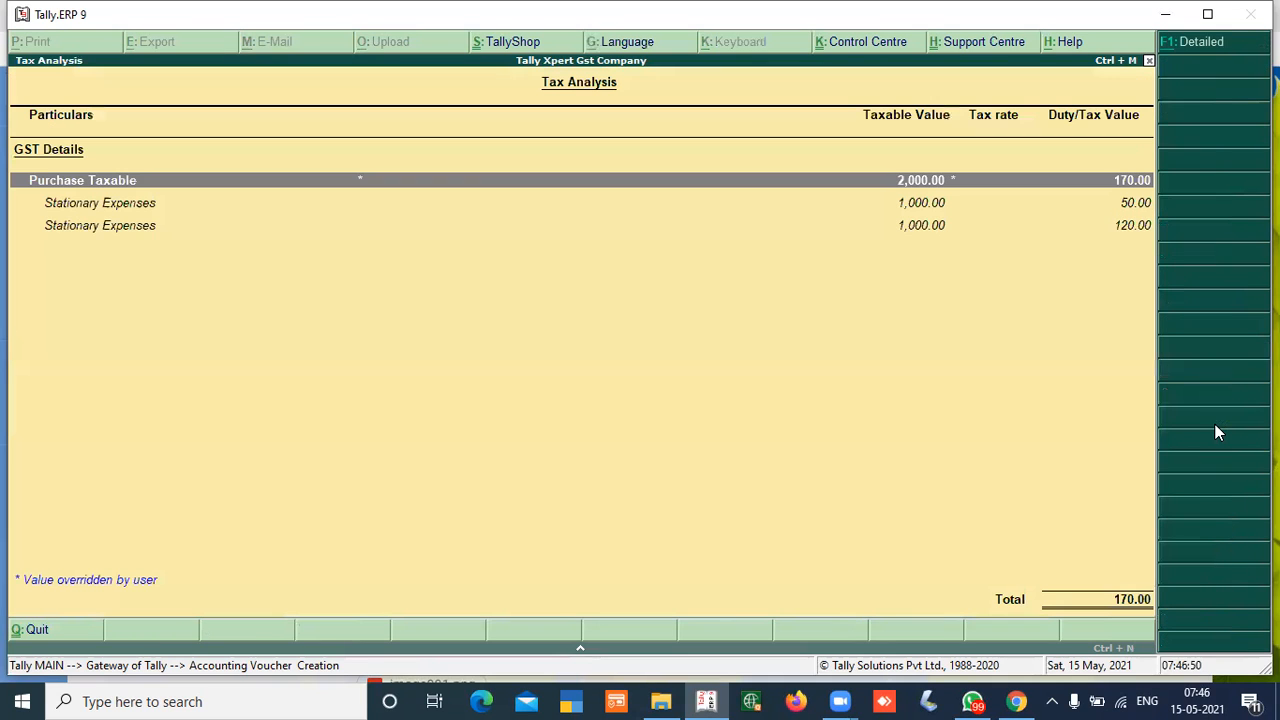
{"action": "left_click", "coordinate": [1208, 45]}
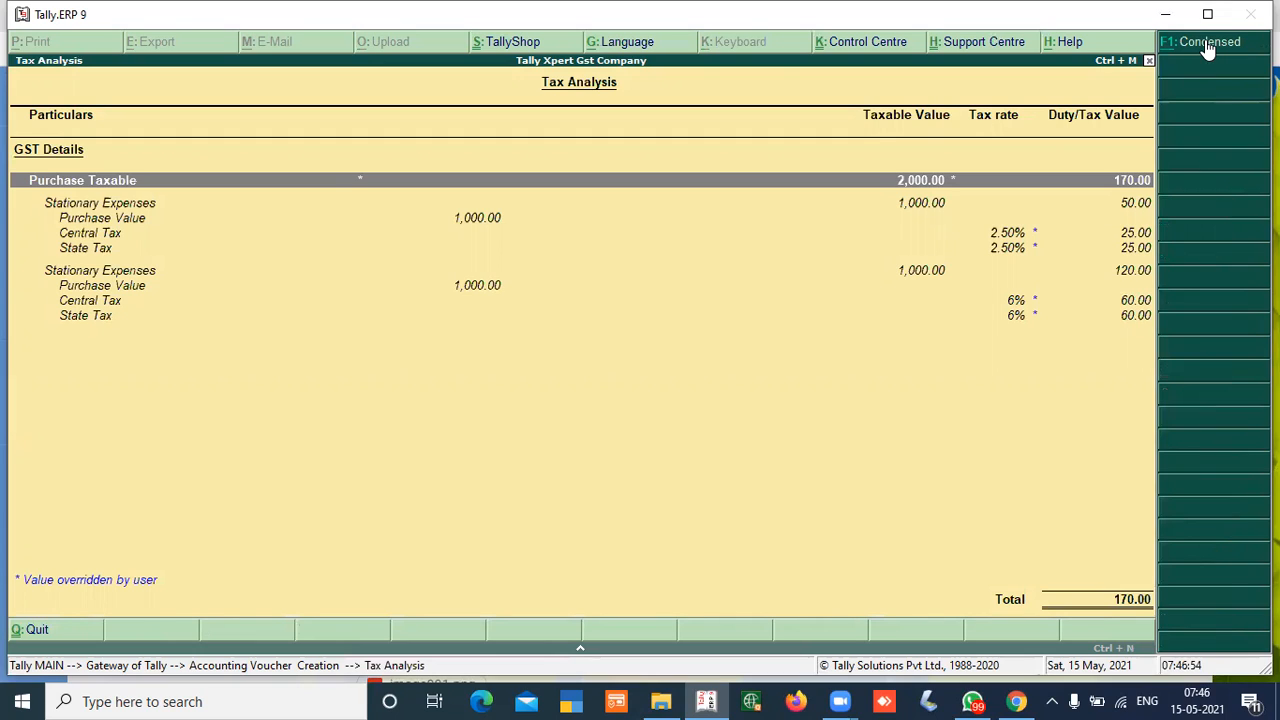
{"action": "key", "text": "Down"}
{"action": "key", "text": "Down"}
{"action": "key", "text": "Down"}
{"action": "key", "text": "Down"}
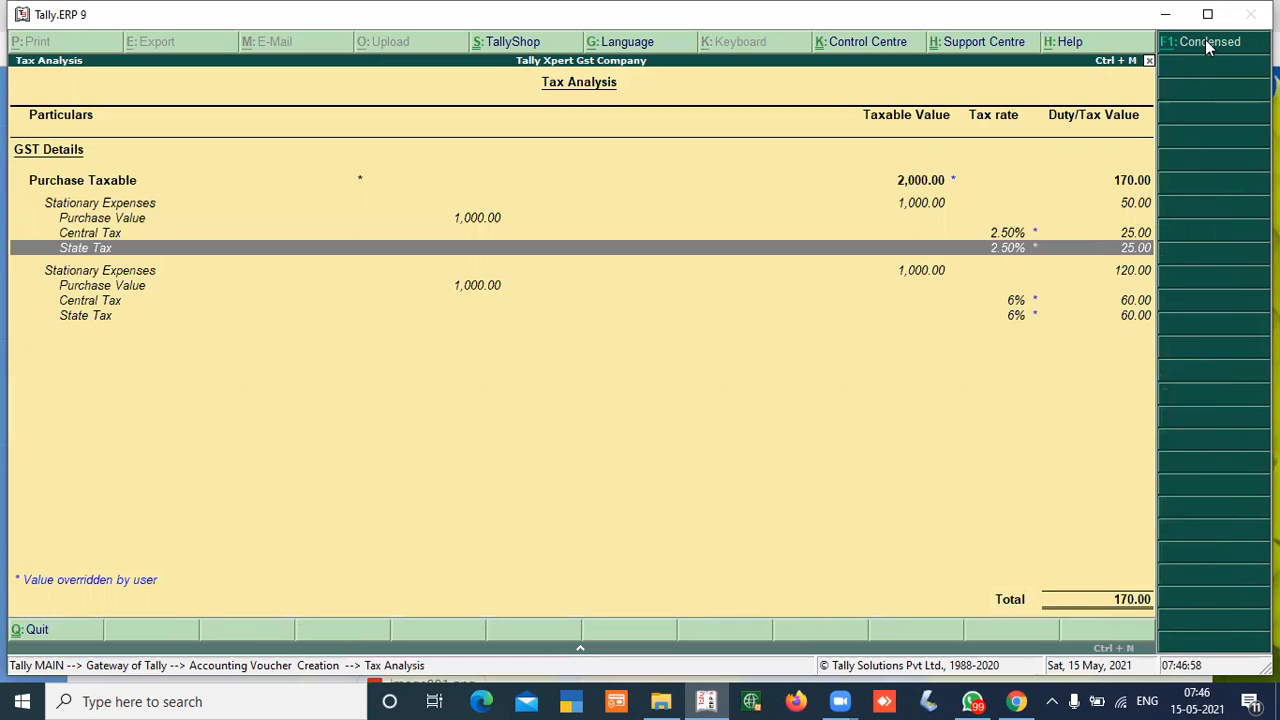
{"action": "key", "text": "Down"}
{"action": "key", "text": "Down"}
{"action": "key", "text": "Down"}
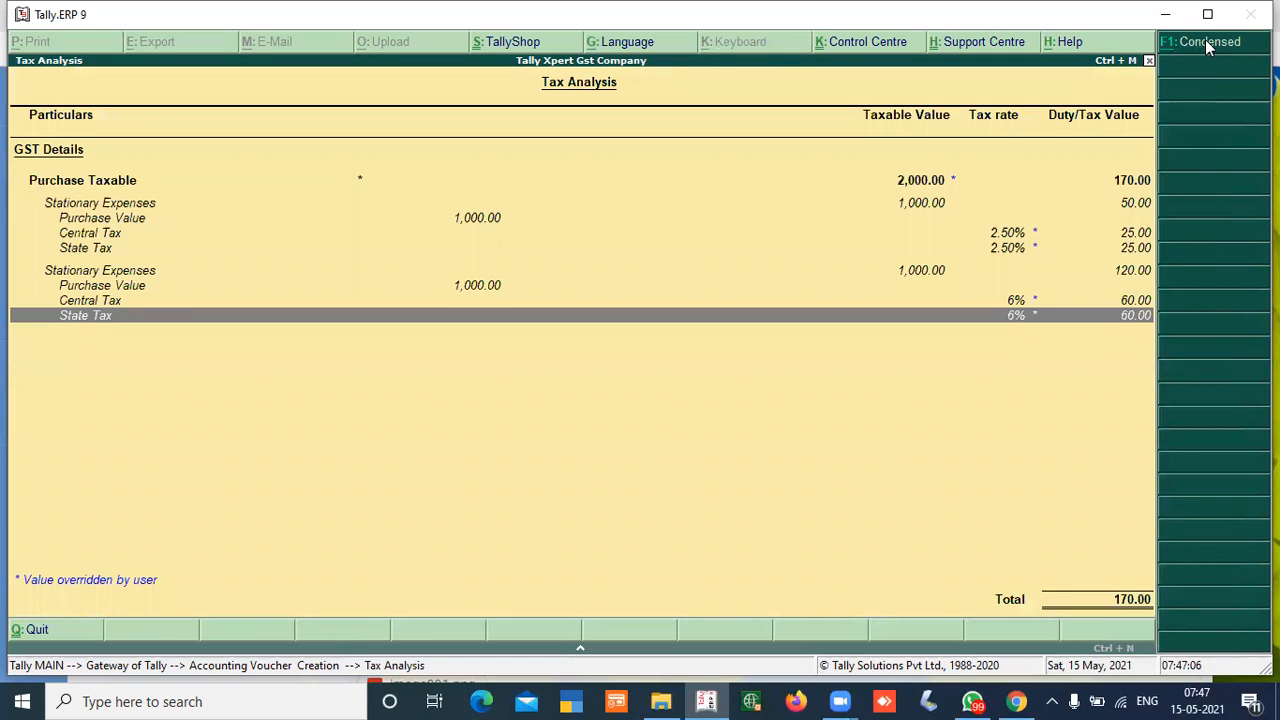
{"action": "key", "text": "Escape"}
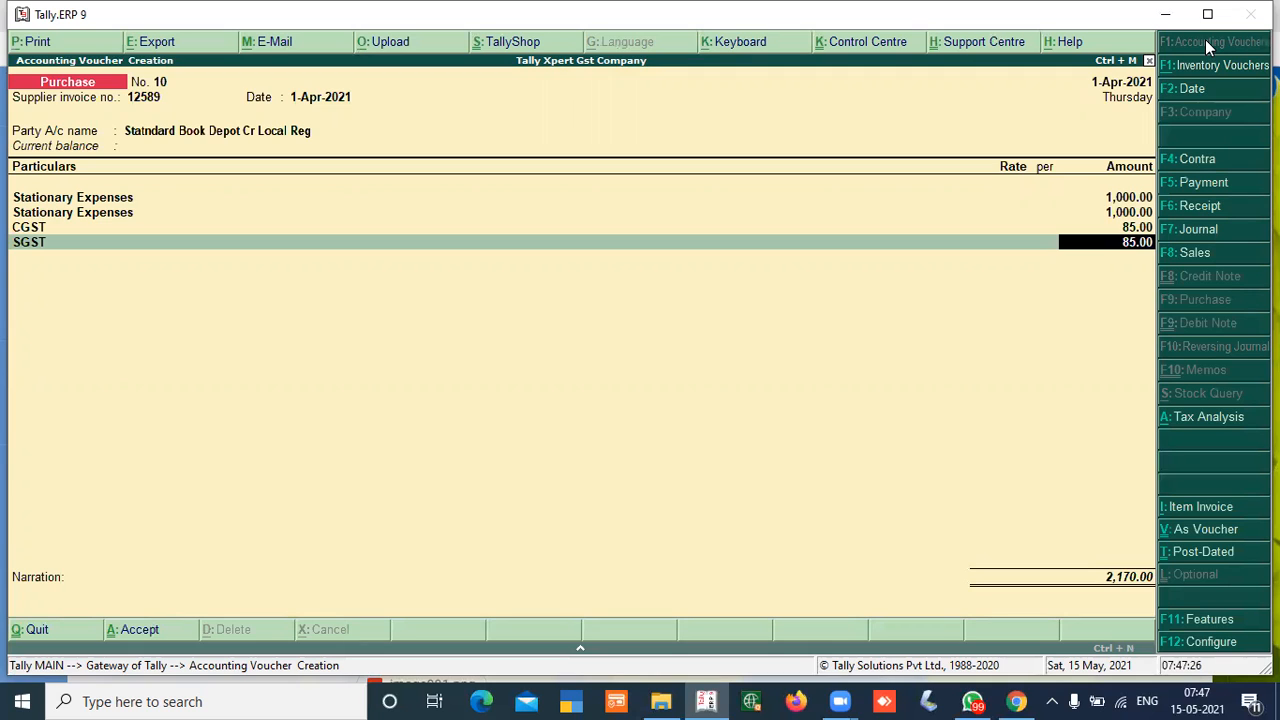
- Accept the bill-wise details as New Ref and save the purchase voucher, overriding the modified tax details without conflicts
{"action": "key", "text": "Return"}
{"action": "key", "text": "Return"}
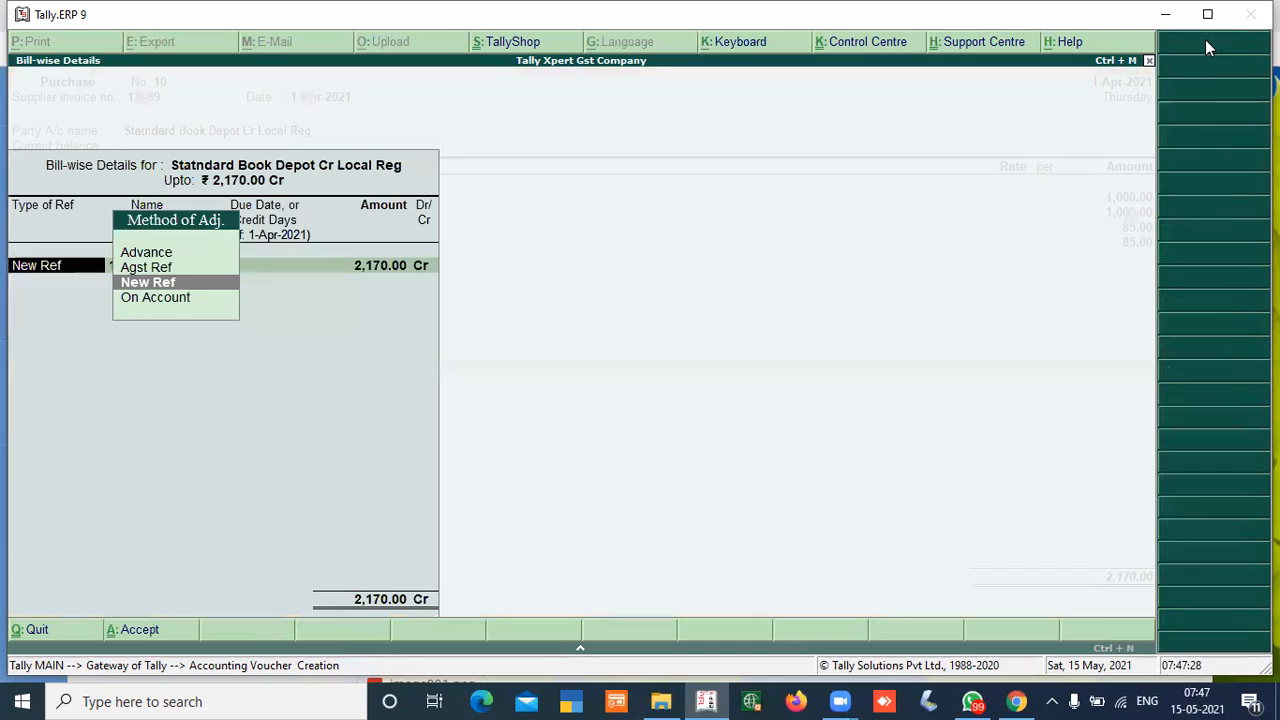
{"action": "key", "text": "Return"}
{"action": "key", "text": "Return"}
{"action": "key", "text": "Return"}
{"action": "key", "text": "Return"}
{"action": "key", "text": "Return"}
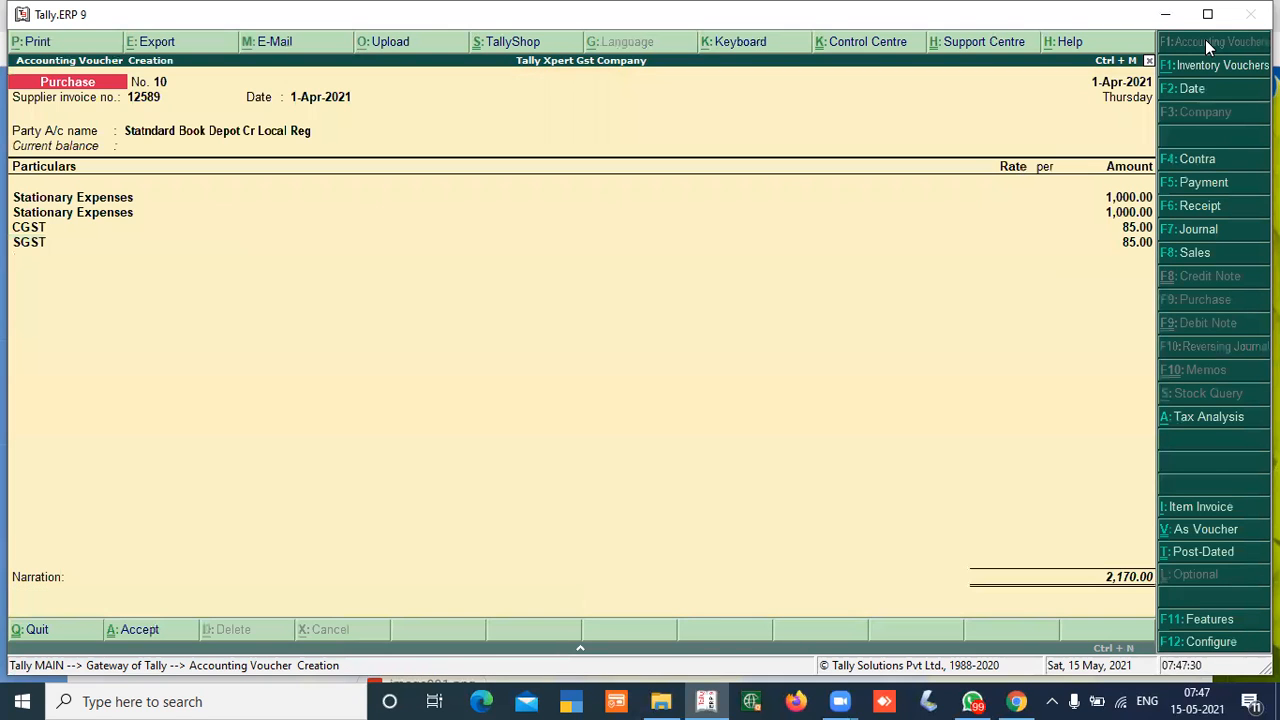
{"action": "key", "text": "Return"}
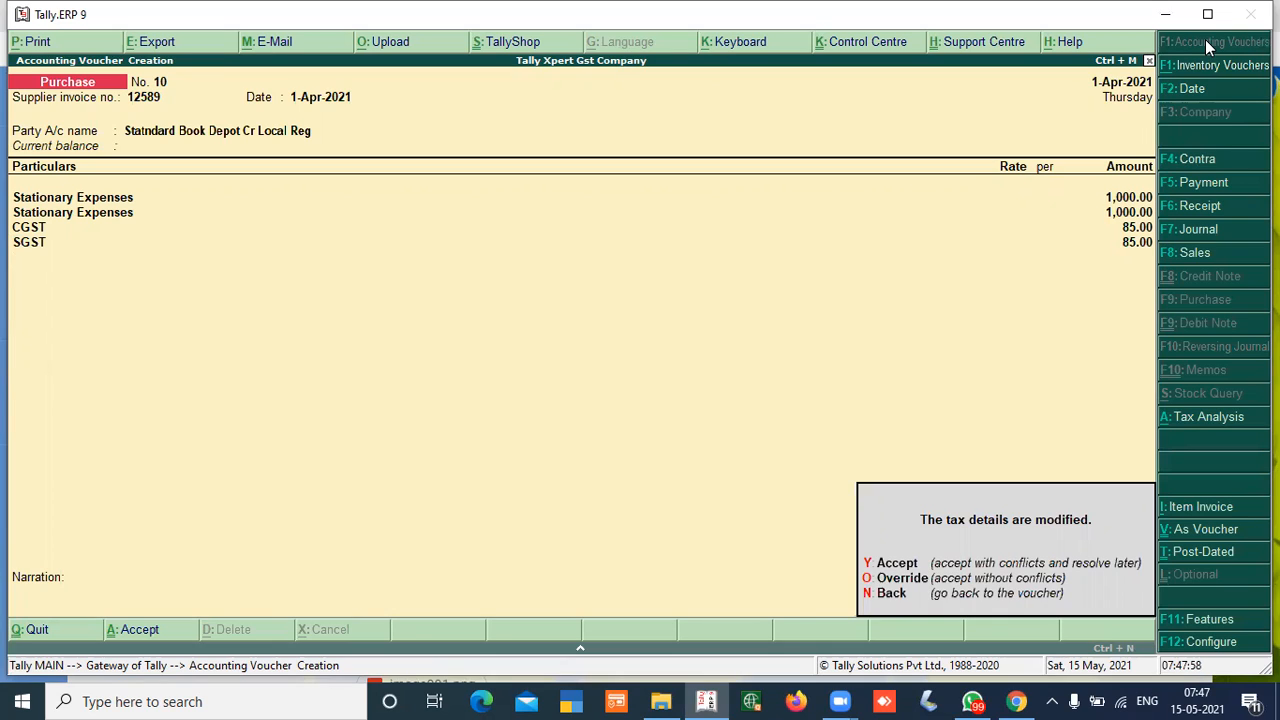
{"action": "left_click", "coordinate": [873, 579]}
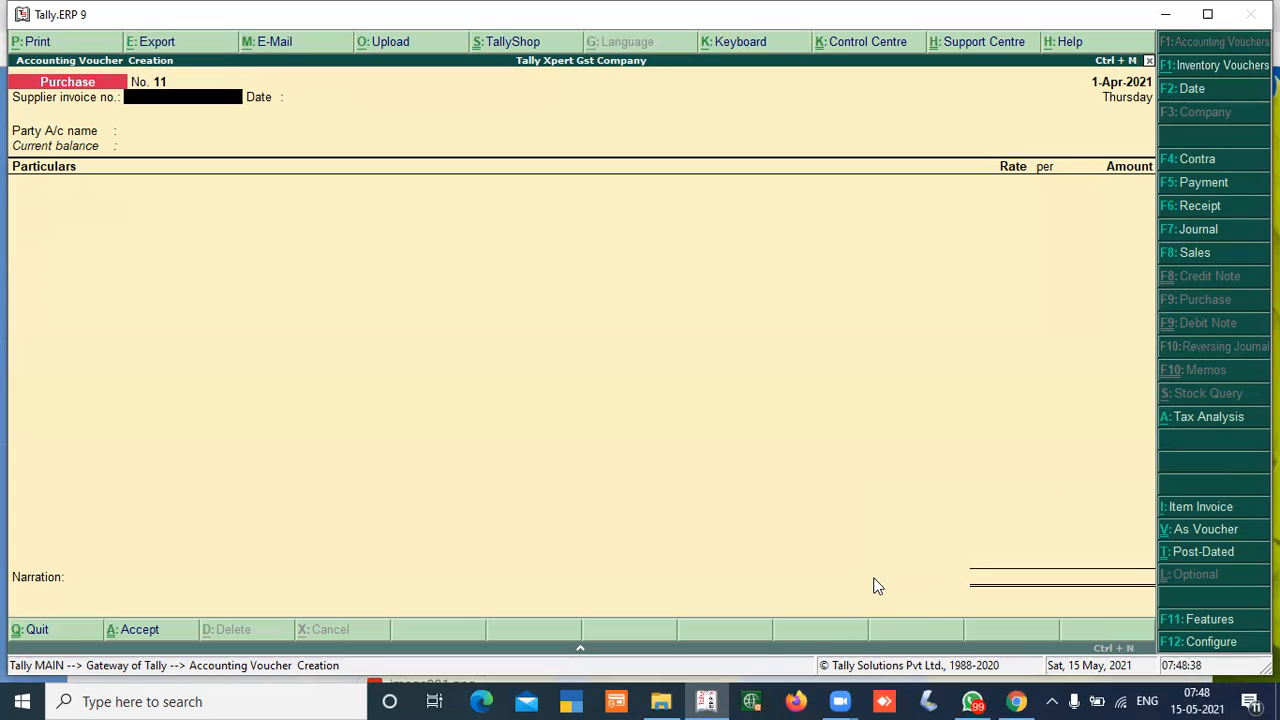
- Record a payment voucher from Cash for Salary Exepense of 8000, with a narration naming who received the salary in cash
{"action": "left_click", "coordinate": [1188, 184]}
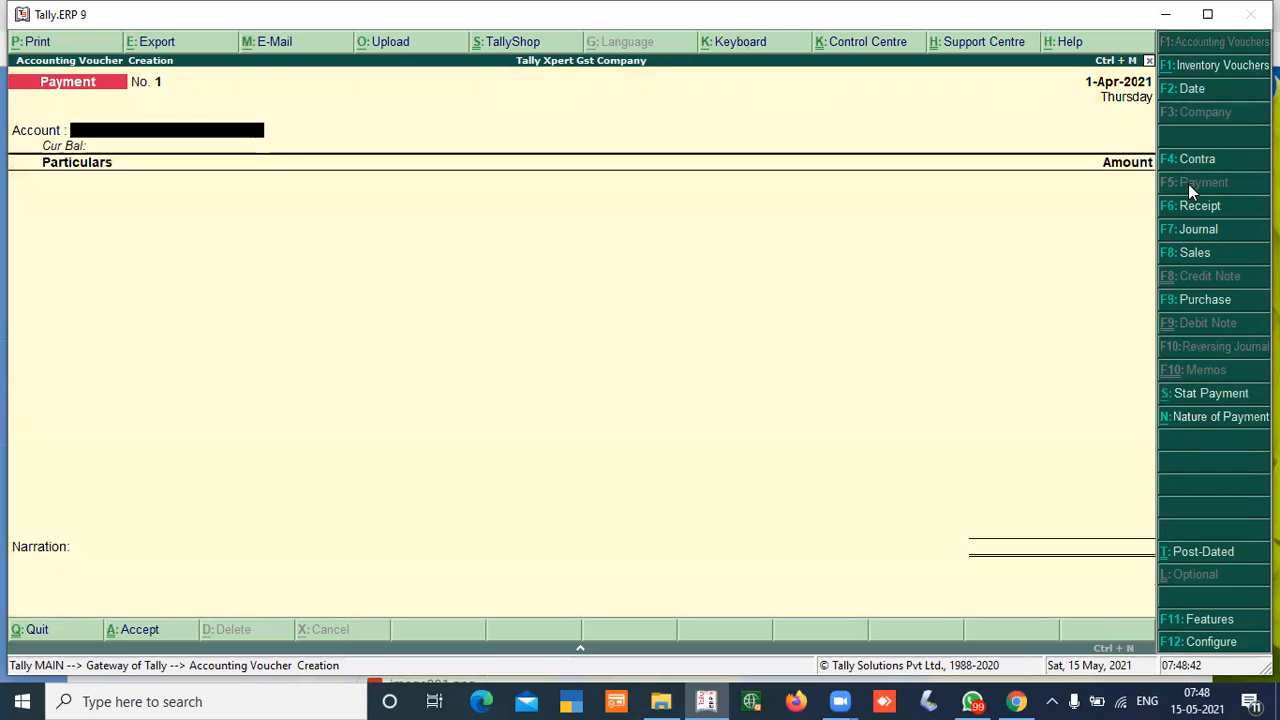
{"action": "key", "text": "Return"}
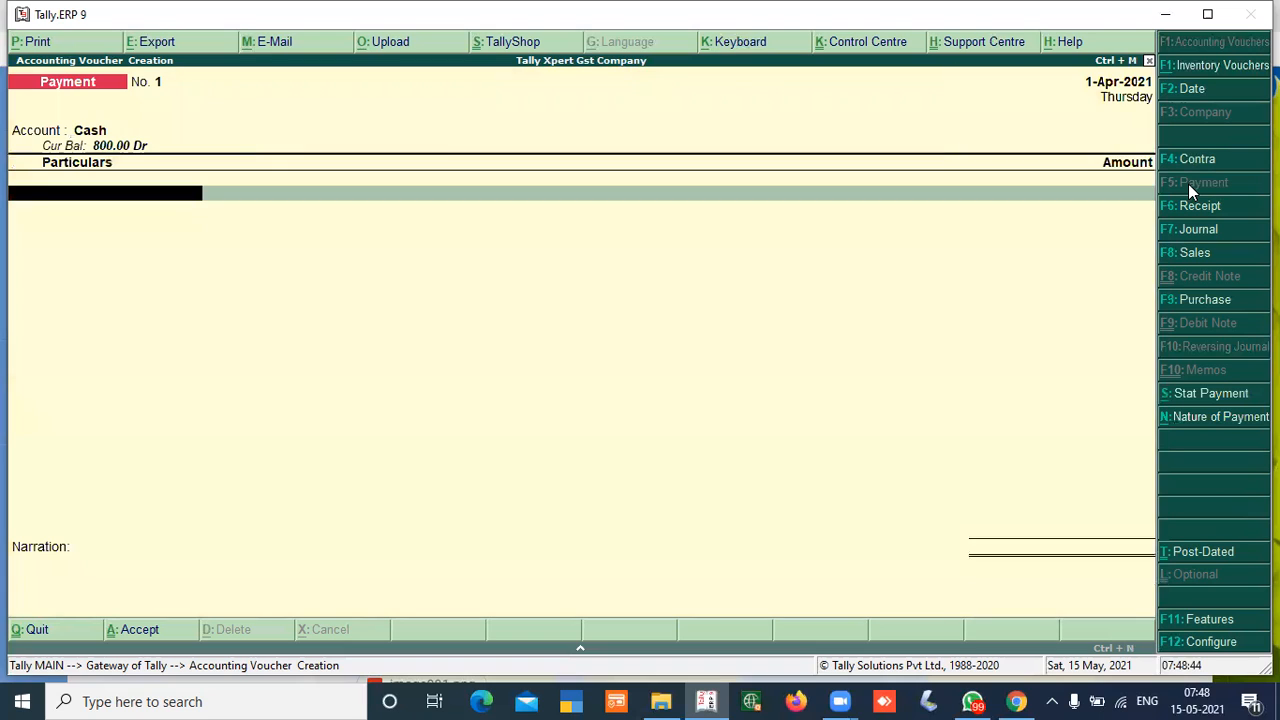
{"action": "type", "text": "Salary"}
{"action": "key", "text": "Return"}
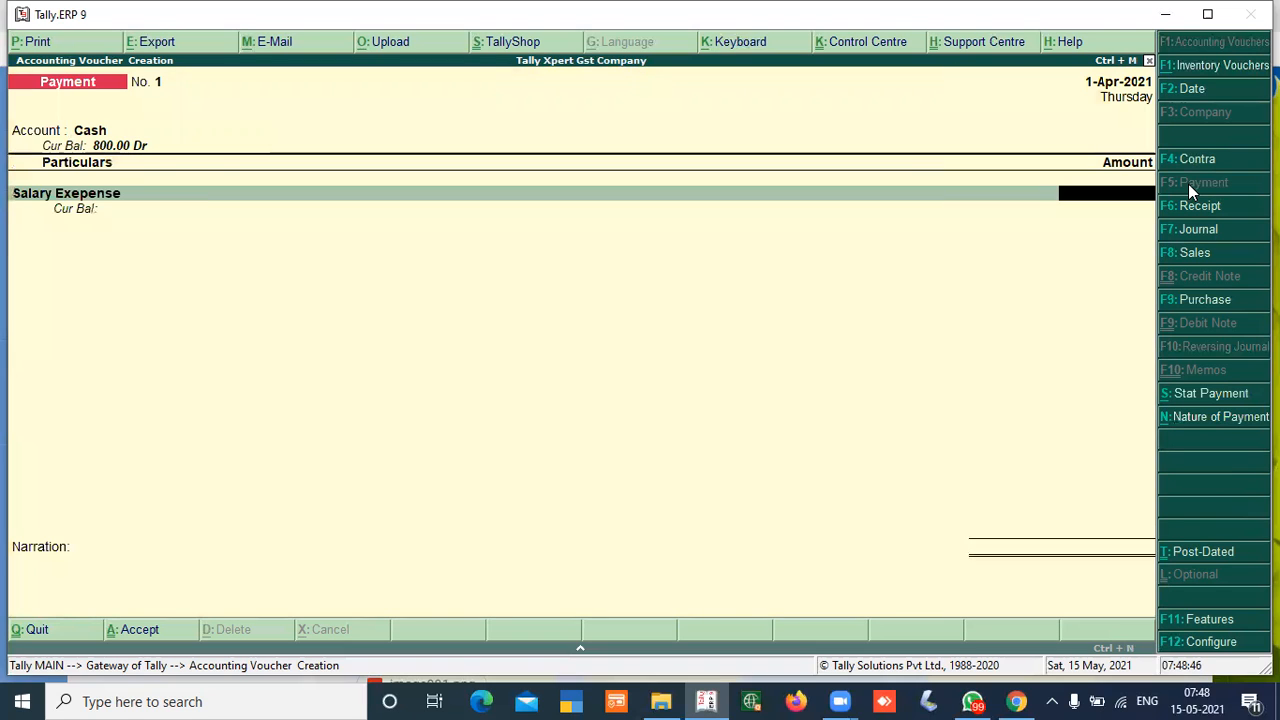
{"action": "type", "text": "8000"}
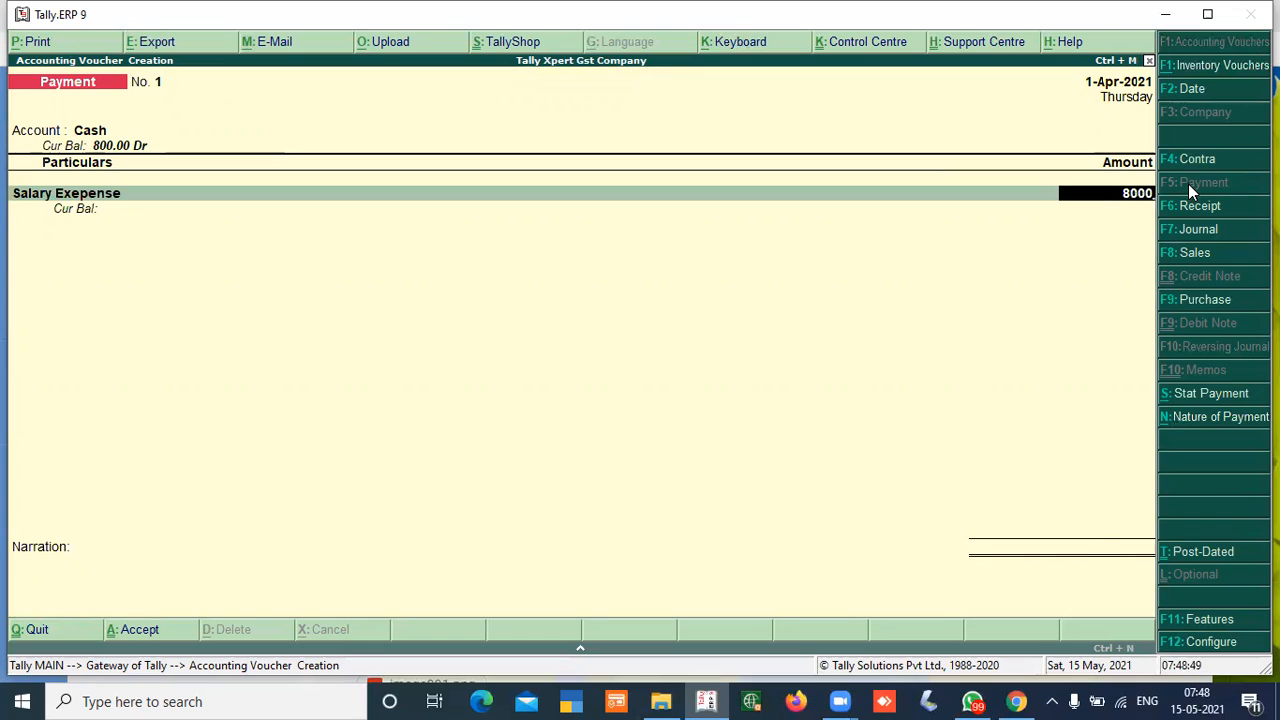
{"action": "key", "text": "Return"}
{"action": "key", "text": "Return"}
{"action": "type", "text": "paid cash the salary to rajan"}
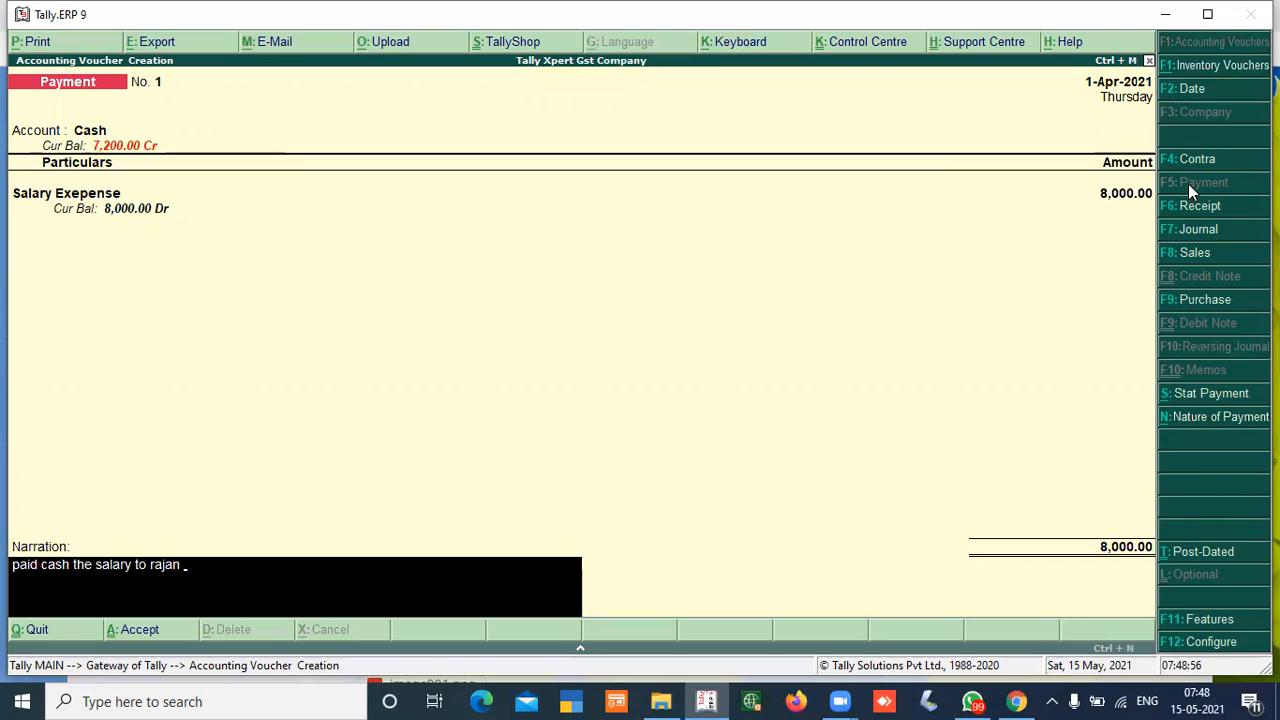
{"action": "key", "text": "Return"}
{"action": "key", "text": "Return"}
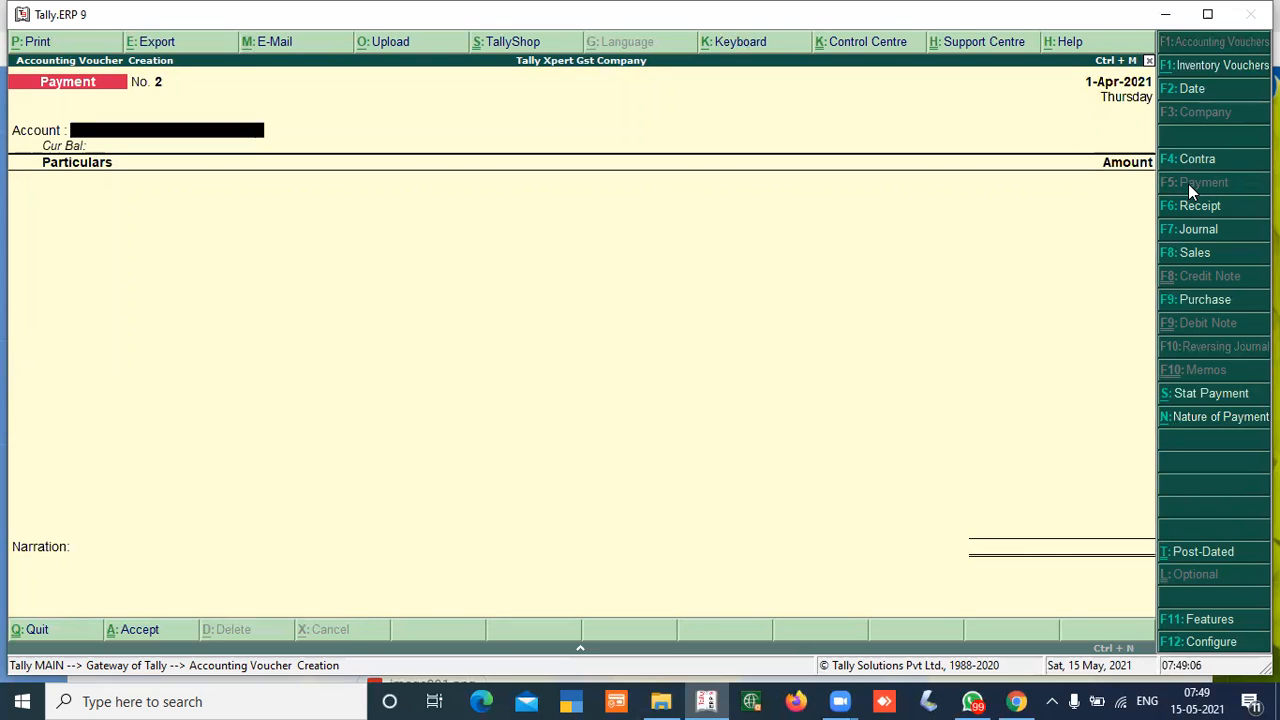
- Record a second payment voucher from Cash for Electricity Expenses of 1175 without a narration
{"action": "type", "text": "Cash"}
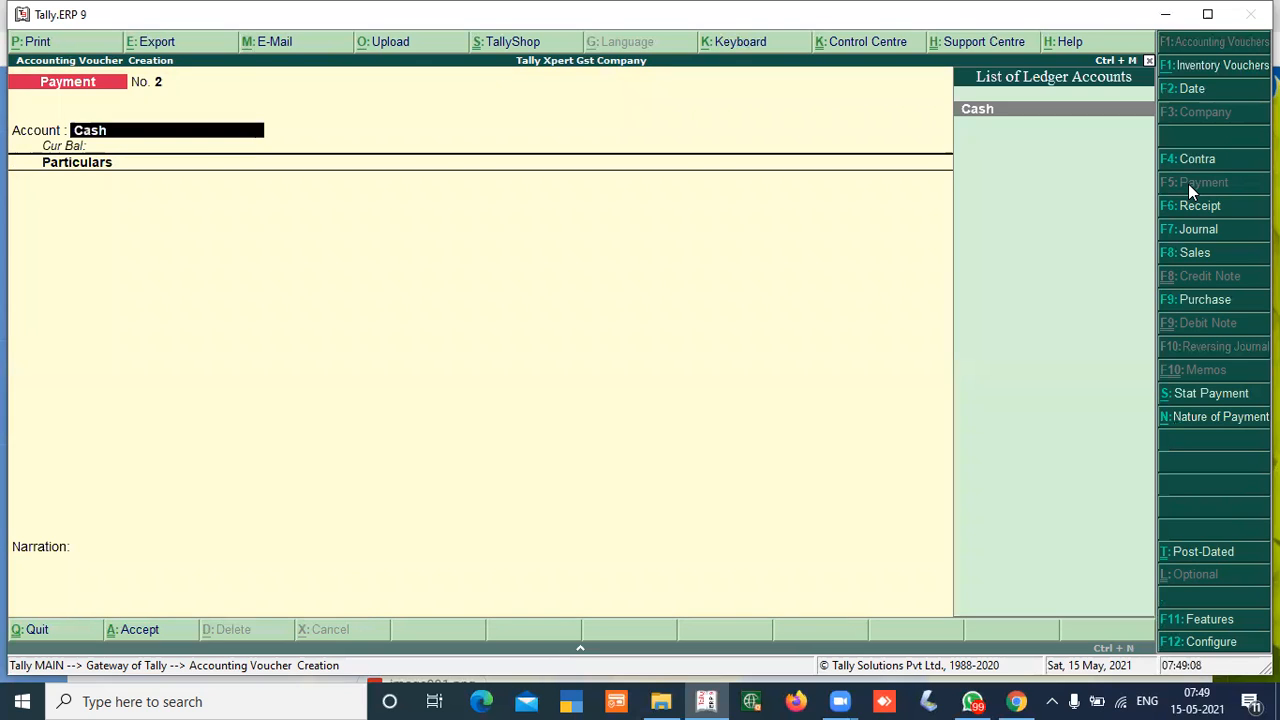
{"action": "key", "text": "Return"}
{"action": "type", "text": "Electricity Expenses"}
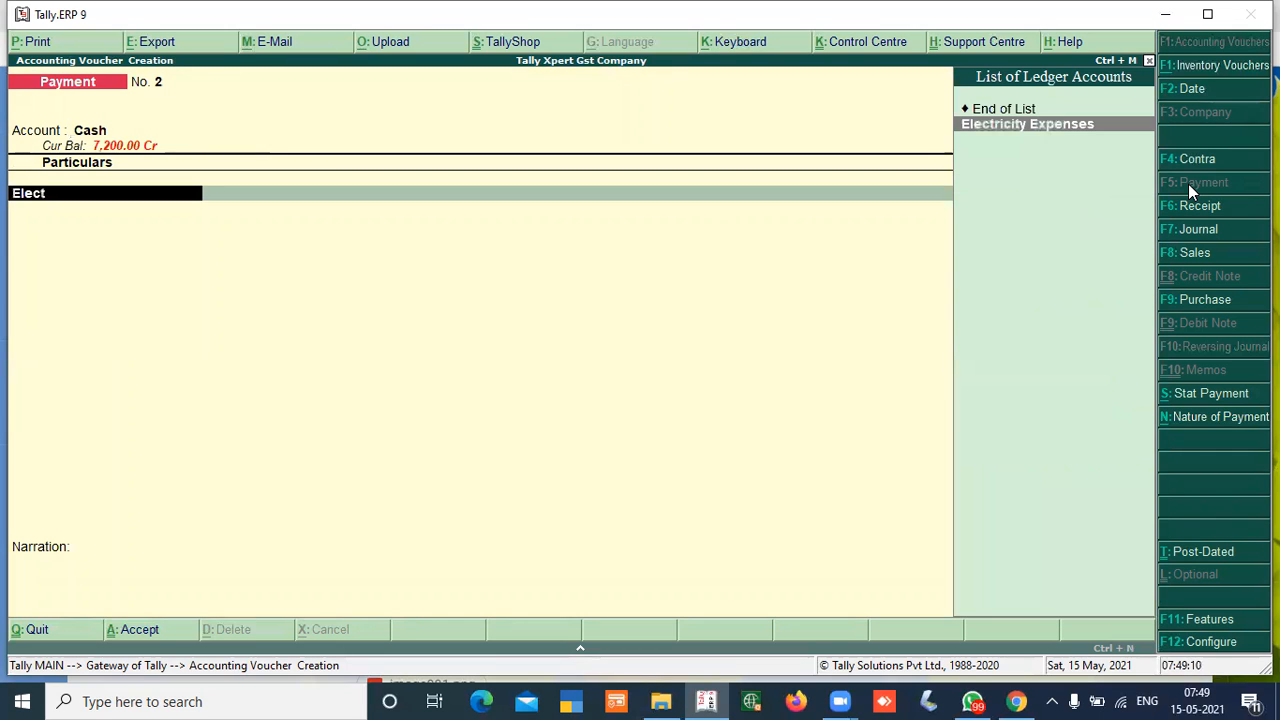
{"action": "key", "text": "Return"}
{"action": "type", "text": "1175"}
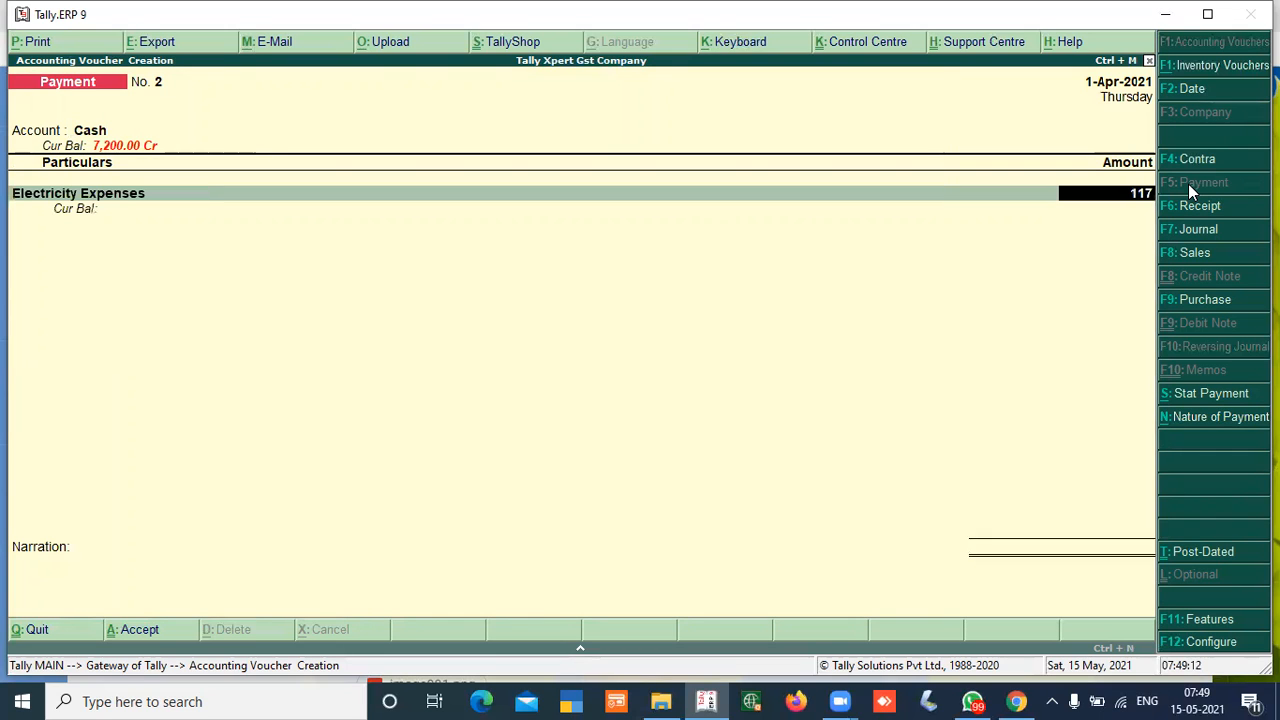
{"action": "key", "text": "Return"}
{"action": "key", "text": "Return"}
{"action": "key", "text": "Return"}
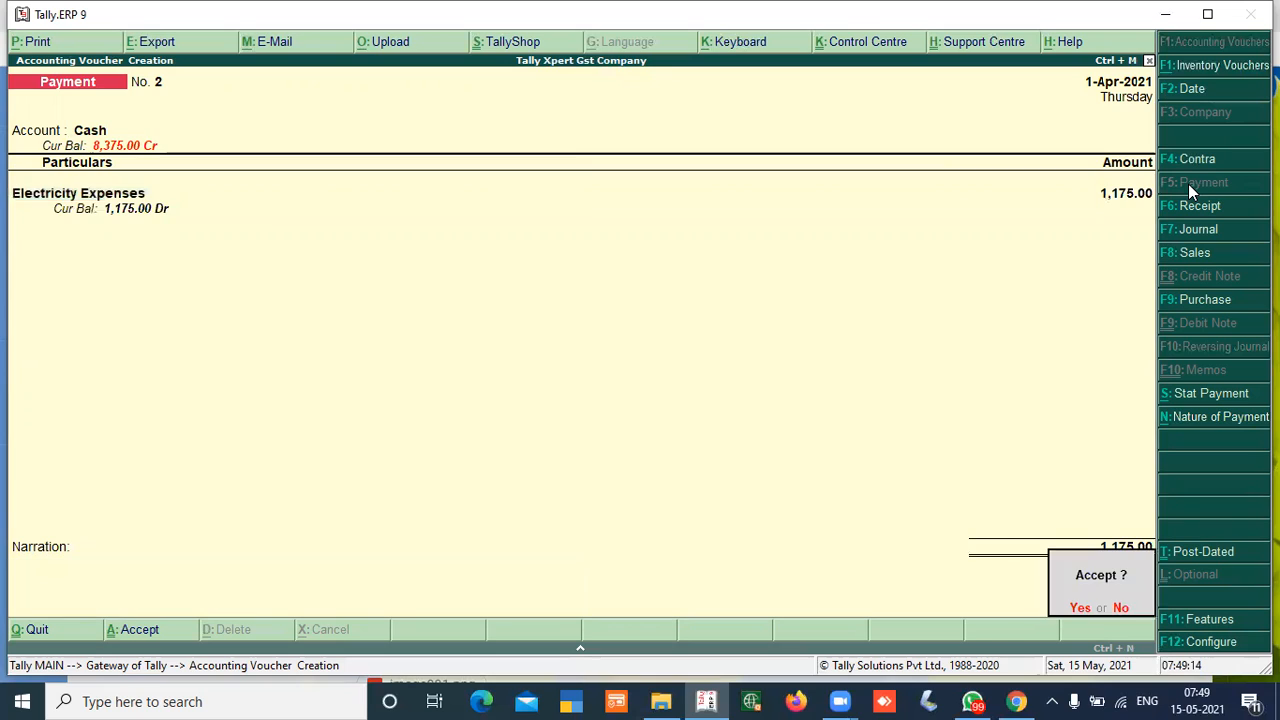
{"action": "key", "text": "y"}
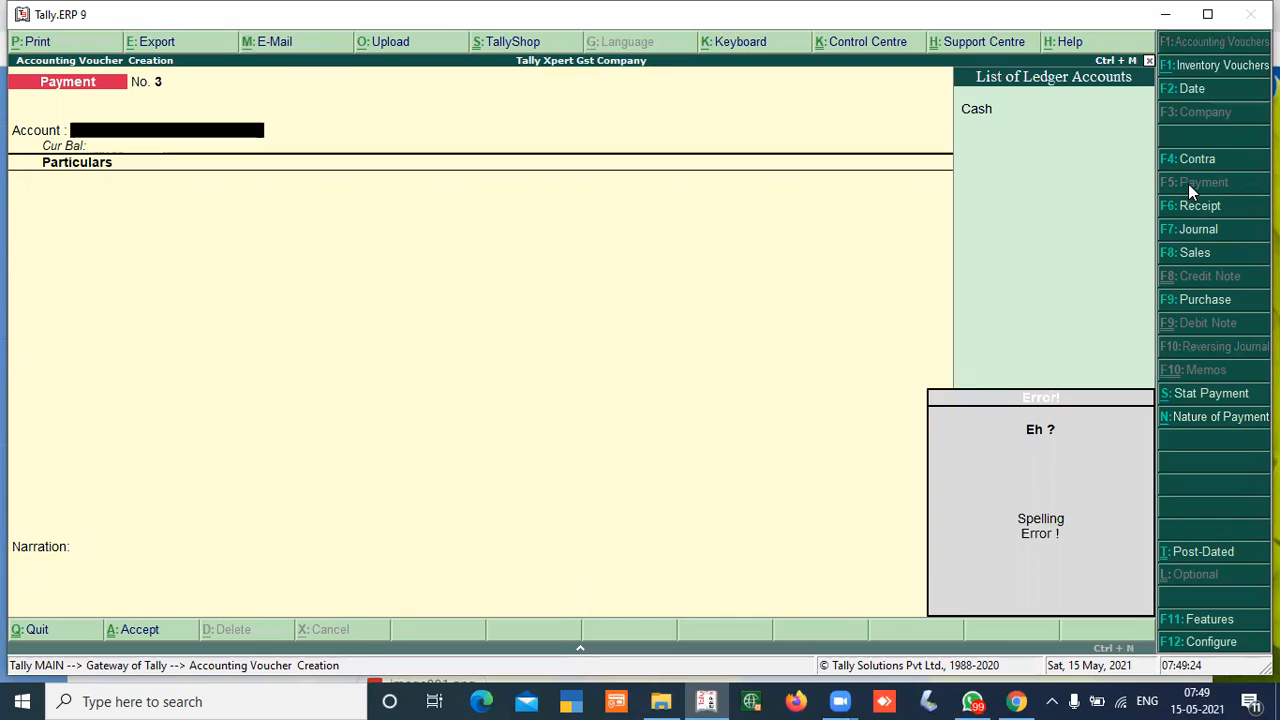
{"action": "key", "text": "Escape"}
{"action": "key", "text": "Return"}
{"action": "key", "text": "Return"}
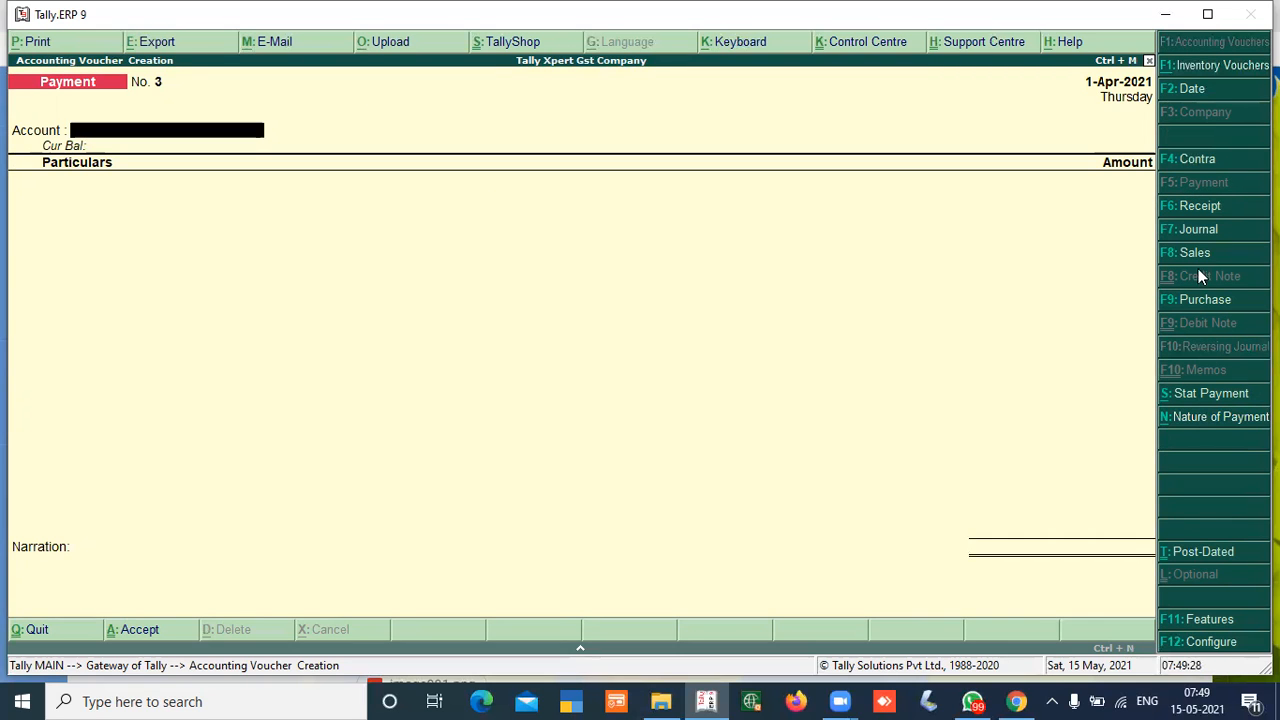
- Start a new purchase voucher with supplier invoice number 124589 and the date 1-Apr-2021
{"action": "left_click", "coordinate": [1192, 297]}
{"action": "type", "text": "124589"}
{"action": "key", "text": "Return"}
{"action": "key", "text": "Return"}
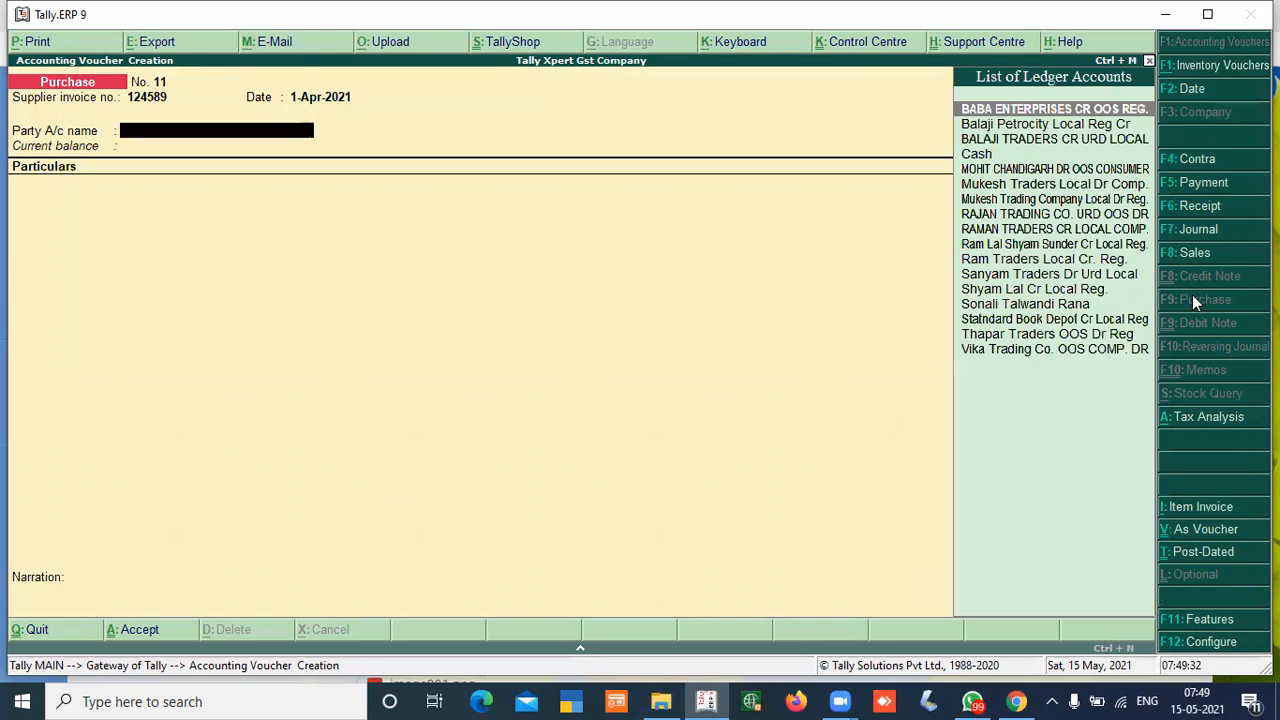
- Create the ledger "BSNL Cr .Local Reg" under Sundry Creditors in Haryana with Regular registration, and use it as the party account
{"action": "key", "text": "alt+c"}
{"action": "type", "text": "BSNL Cr .Local Reg"}
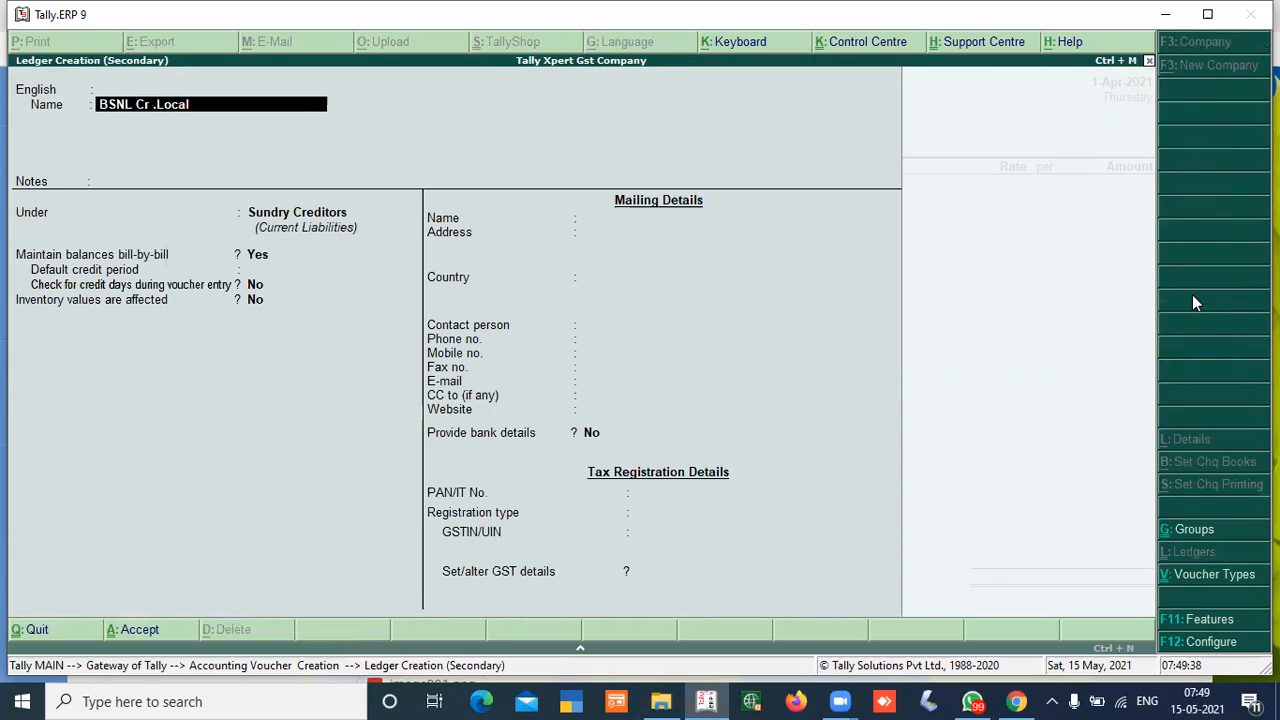
{"action": "key", "text": "Return"}
{"action": "key", "text": "Return"}
{"action": "key", "text": "Return"}
{"action": "key", "text": "Return"}
{"action": "key", "text": "Return"}
{"action": "key", "text": "Return"}
{"action": "key", "text": "Return"}
{"action": "key", "text": "Return"}
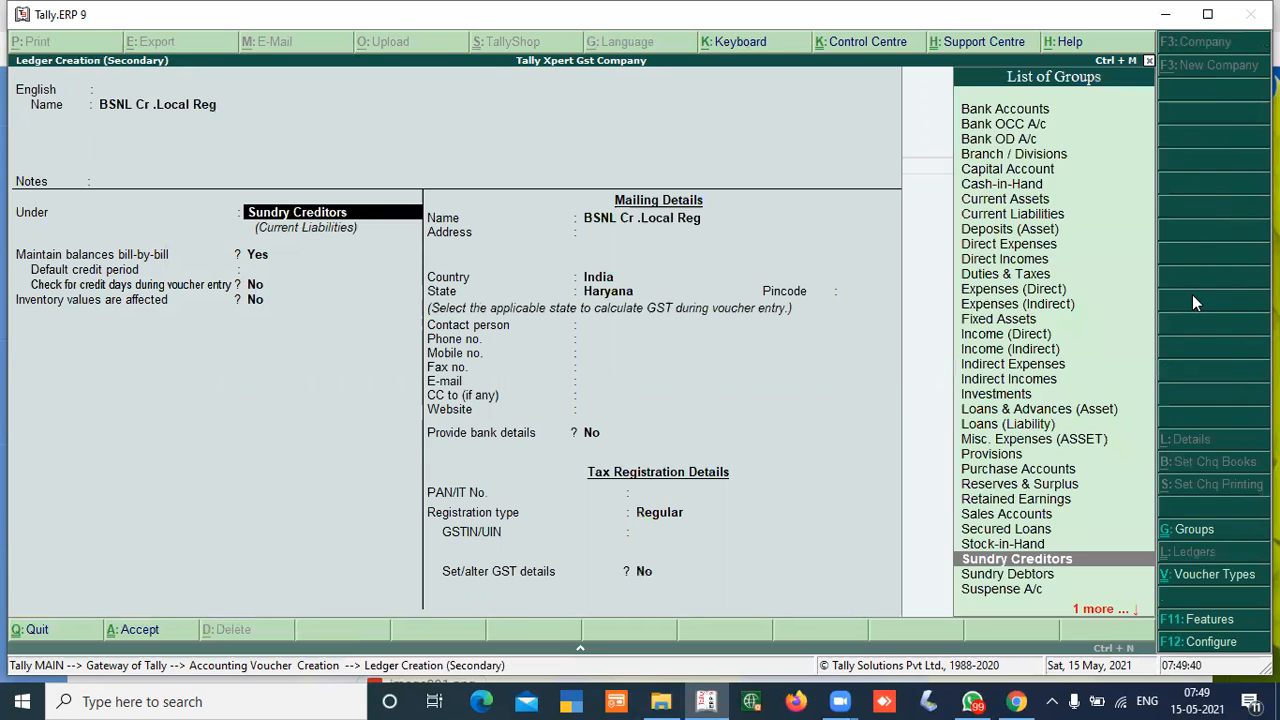
{"action": "key", "text": "Return"}
{"action": "key", "text": "Return"}
{"action": "key", "text": "Return"}
{"action": "key", "text": "Return"}
{"action": "key", "text": "ctrl+a"}
{"action": "key", "text": "Return"}
{"action": "key", "text": "Return"}
{"action": "key", "text": "Return"}
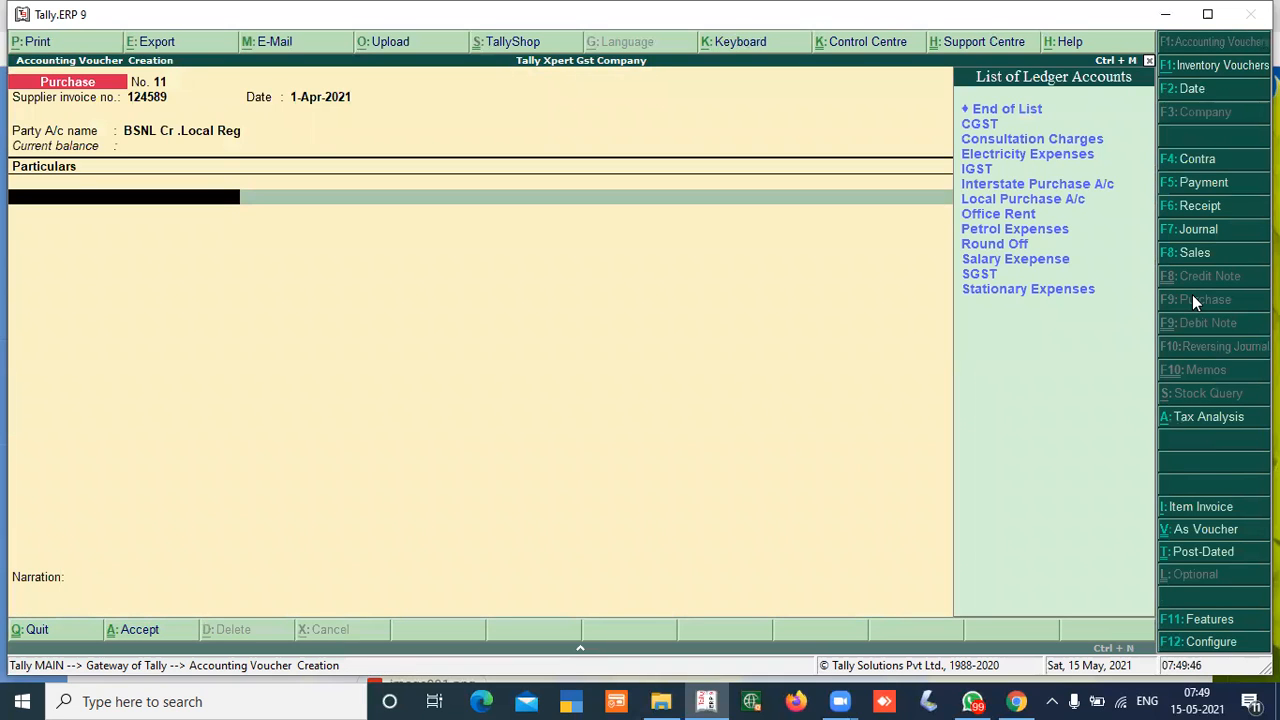
- Create the ledger "Telephone Expenses" under Indirect Expenses from the purchase voucher, with GST applicable
{"action": "key", "text": "alt+c"}
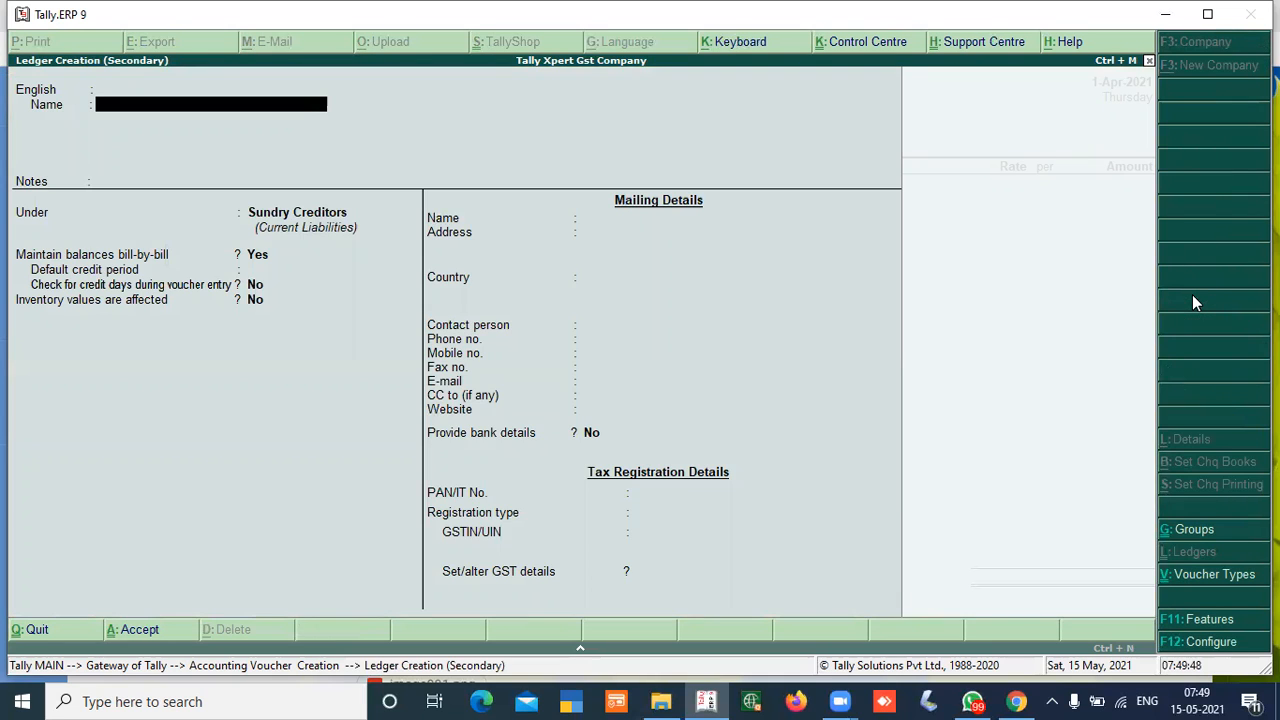
{"action": "type", "text": "Telephone e"}
{"action": "type", "text": "xpenses"}
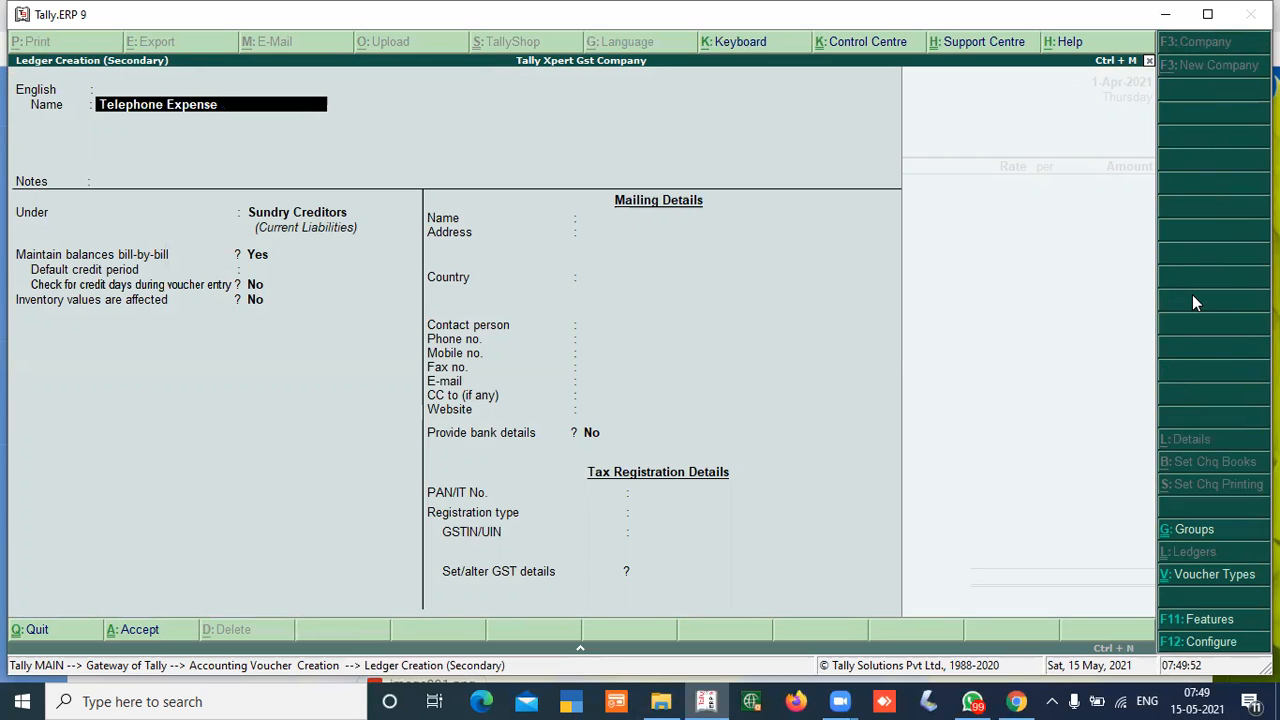
{"action": "key", "text": "Return"}
{"action": "key", "text": "Return"}
{"action": "key", "text": "Return"}
{"action": "type", "text": "Indirect"}
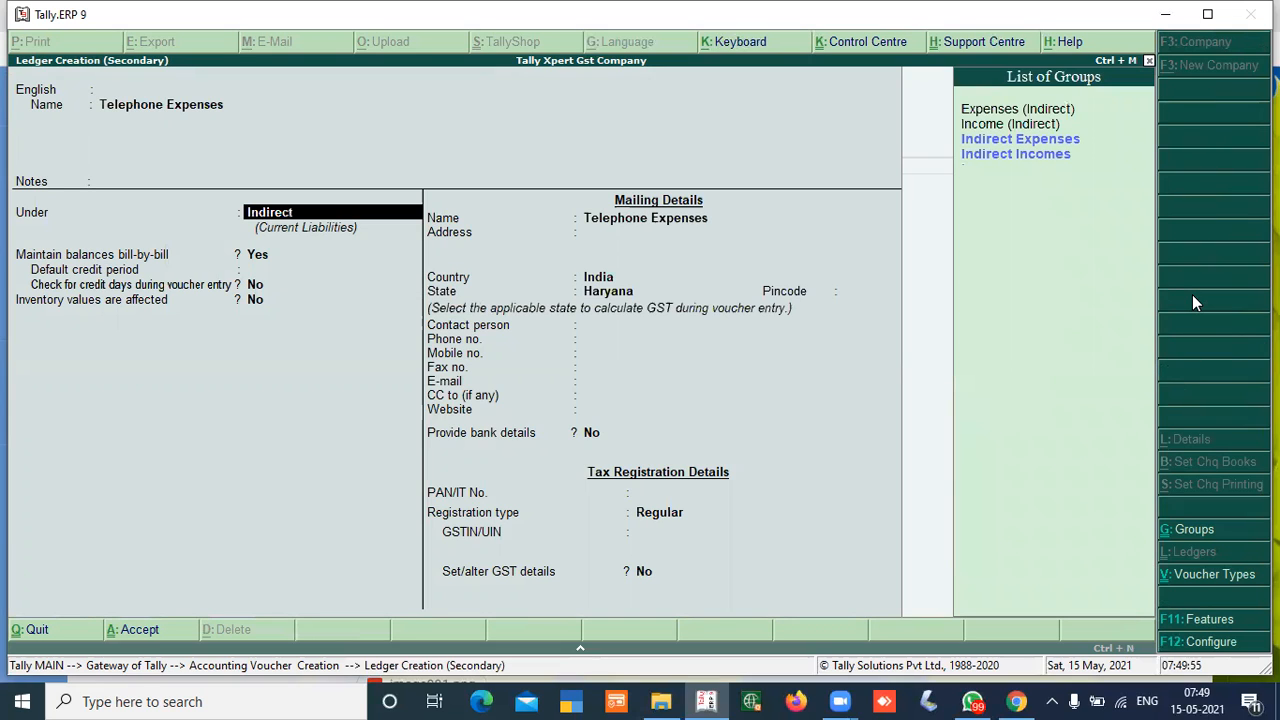
{"action": "key", "text": "Return"}
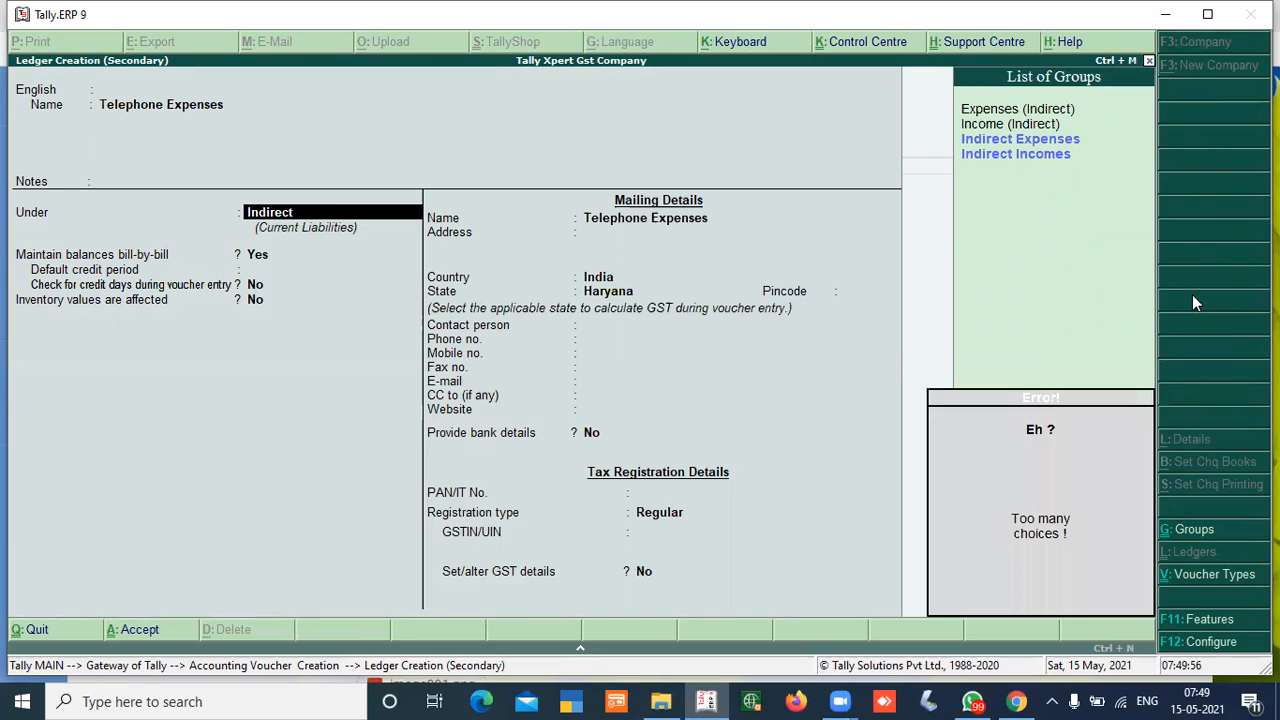
{"action": "key", "text": "Down"}
{"action": "key", "text": "Return"}
{"action": "key", "text": "Return"}
{"action": "key", "text": "Return"}
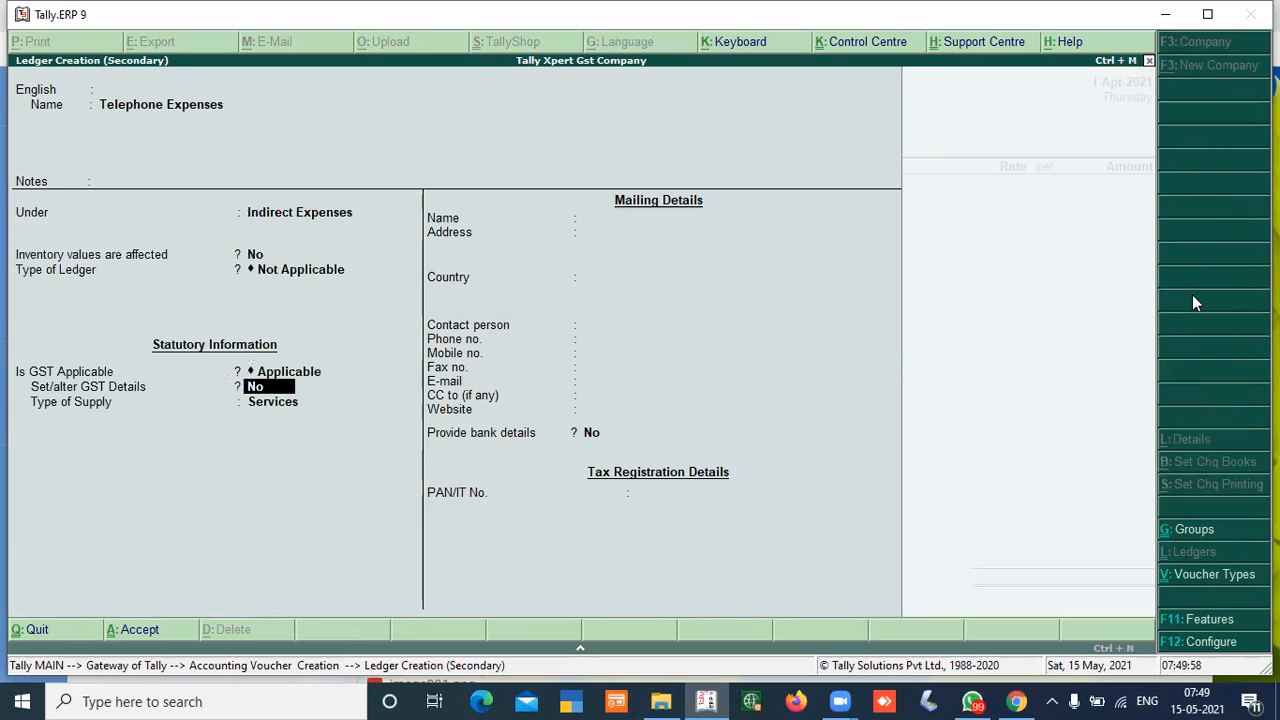
- Set the Telephone Expenses ledger's GST details to Taxable with 18% integrated tax, and save the ledger into the voucher
{"action": "key", "text": "y"}
{"action": "key", "text": "Return"}
{"action": "key", "text": "Return"}
{"action": "key", "text": "Return"}
{"action": "key", "text": "Return"}
{"action": "key", "text": "Return"}
{"action": "key", "text": "BackSpace"}
{"action": "key", "text": "Return"}
{"action": "key", "text": "Return"}
{"action": "key", "text": "Return"}
{"action": "key", "text": "Return"}
{"action": "key", "text": "Return"}
{"action": "key", "text": "Down"}
{"action": "key", "text": "Down"}
{"action": "key", "text": "Down"}
{"action": "key", "text": "Return"}
{"action": "key", "text": "Return"}
{"action": "key", "text": "Return"}
{"action": "type", "text": "18"}
{"action": "key", "text": "Return"}
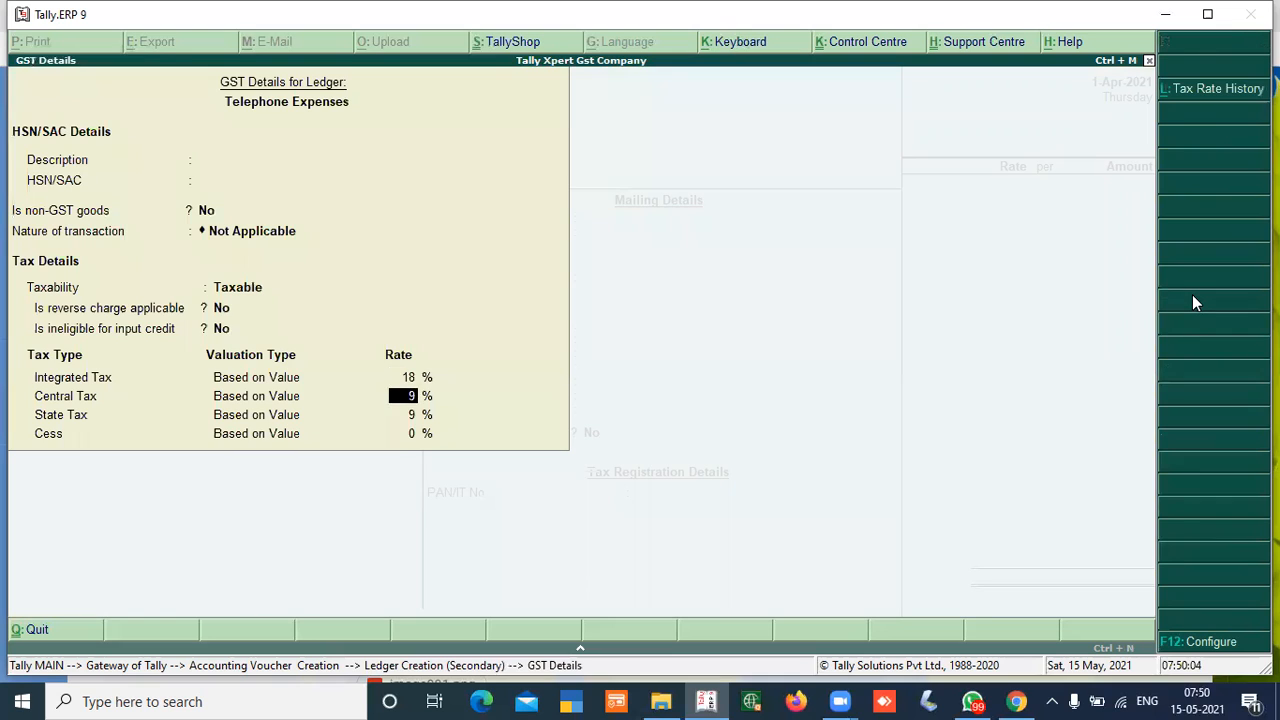
{"action": "key", "text": "Return"}
{"action": "key", "text": "Return"}
{"action": "key", "text": "Return"}
{"action": "key", "text": "Return"}
{"action": "key", "text": "Return"}
{"action": "key", "text": "Return"}
{"action": "key", "text": "Return"}
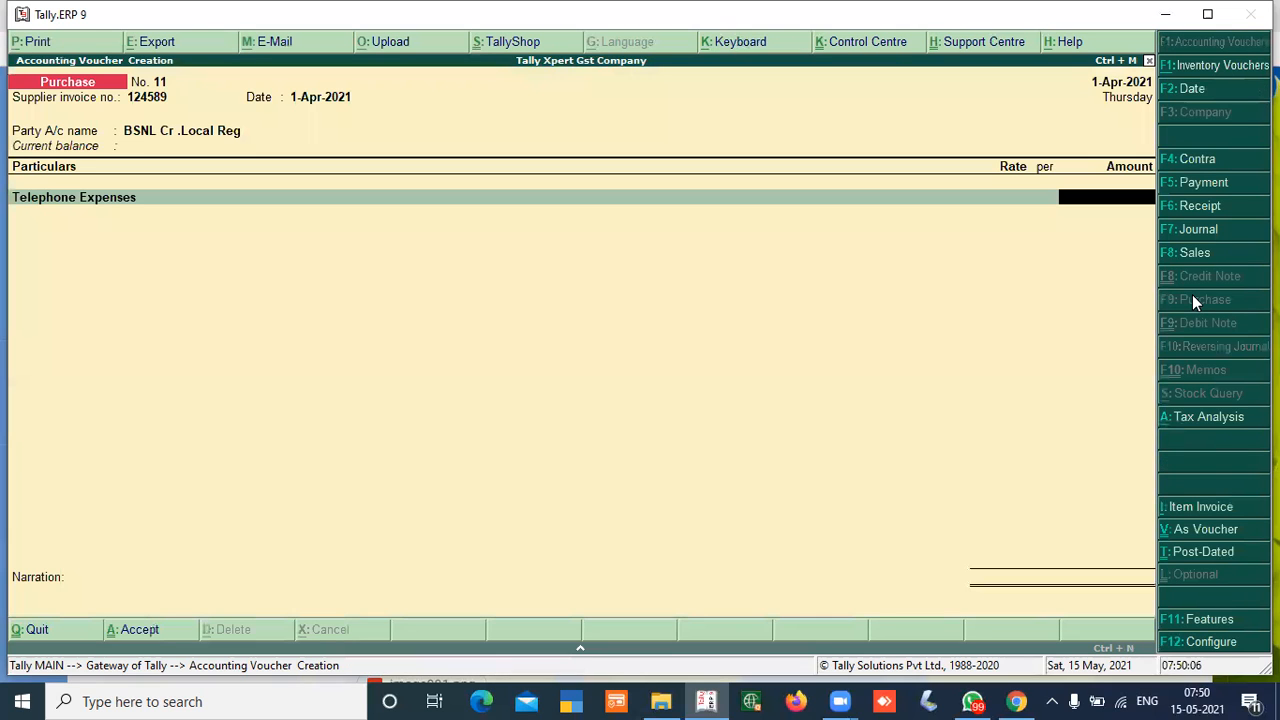
- Enter 1,500 for Telephone Expenses and keep the tax classification as Not Applicable with the ledger's own GST rates
{"action": "type", "text": "1,500"}
{"action": "key", "text": "Return"}
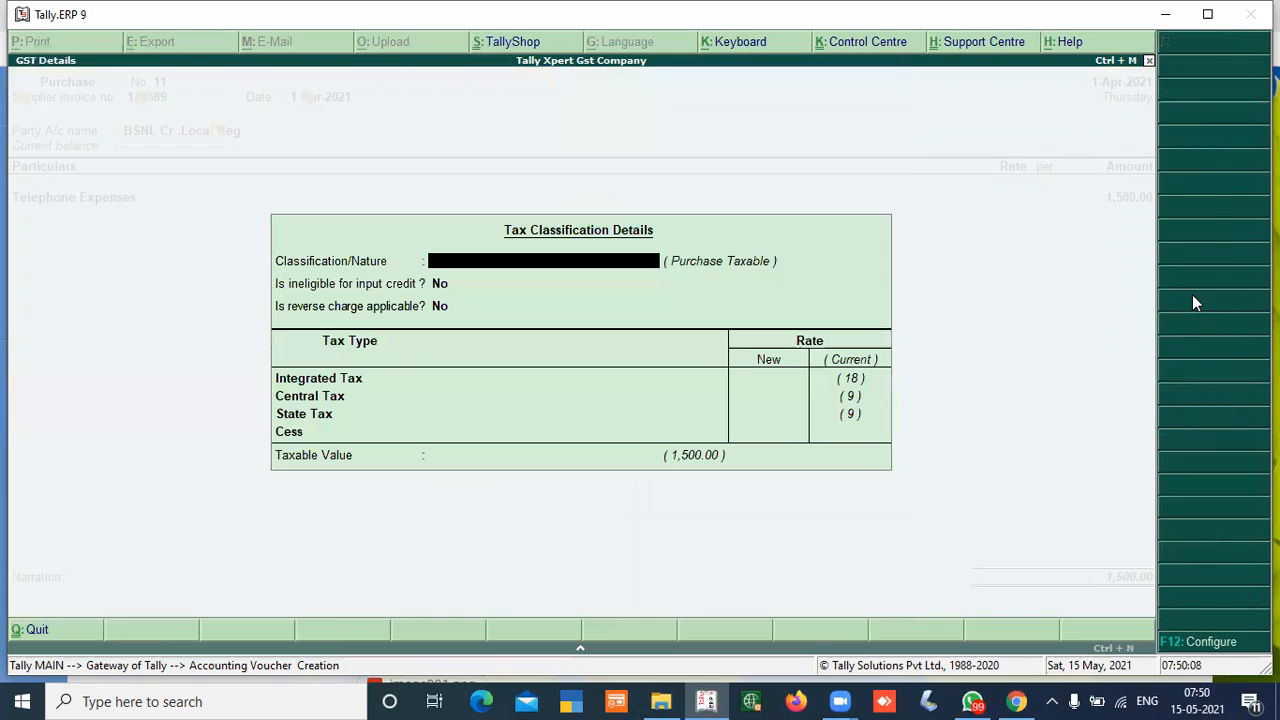
{"action": "key", "text": "Return"}
{"action": "key", "text": "Return"}
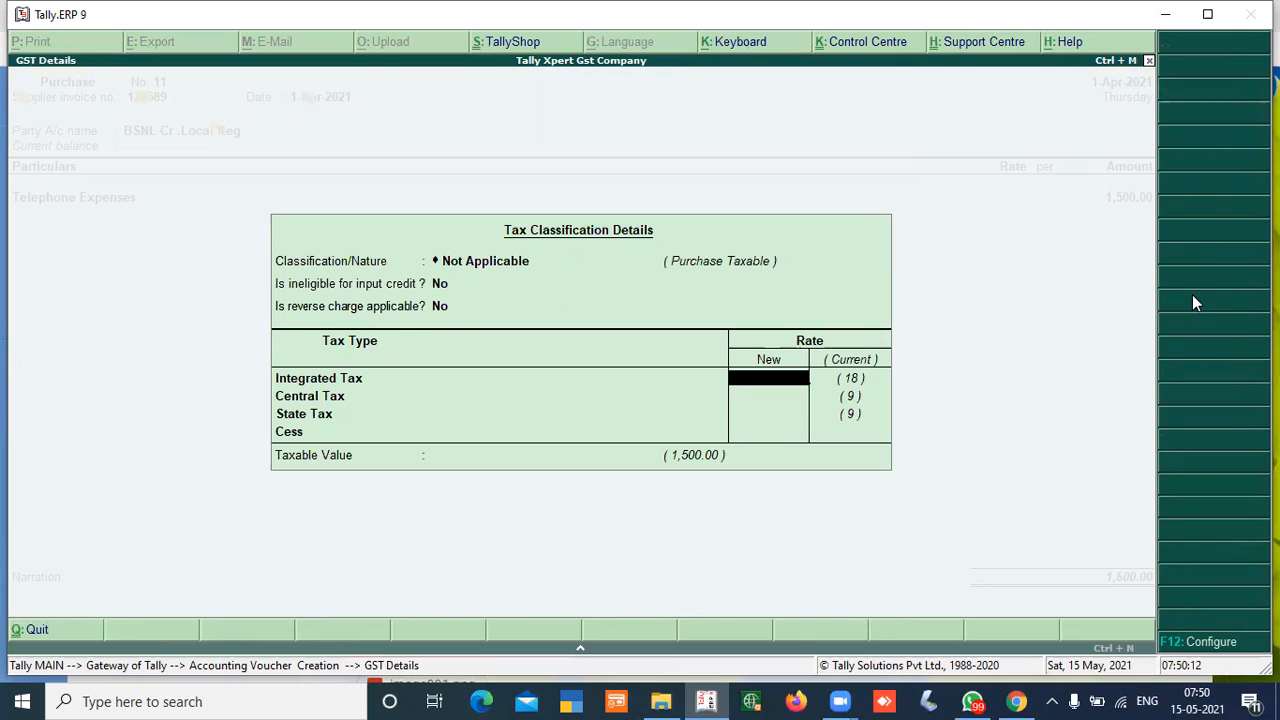
{"action": "key", "text": "BackSpace"}
{"action": "key", "text": "BackSpace"}
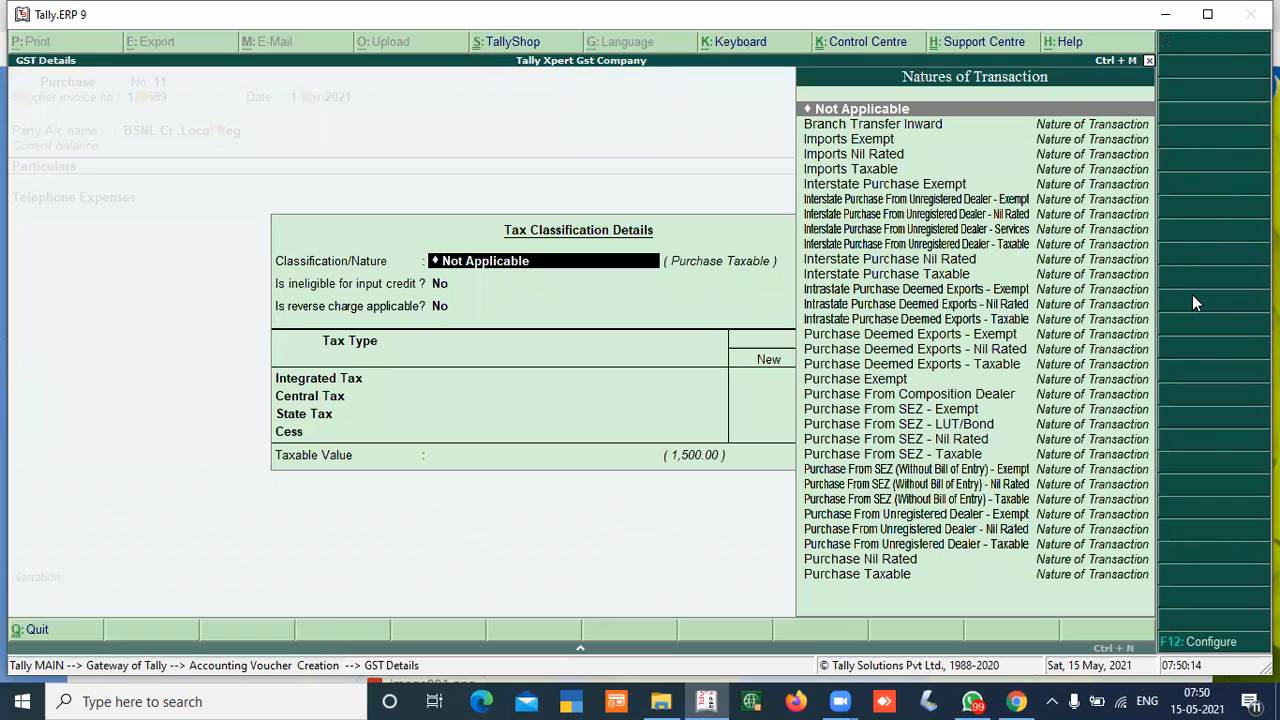
{"action": "key", "text": "Return"}
{"action": "key", "text": "Return"}
{"action": "key", "text": "Return"}
{"action": "key", "text": "Return"}
{"action": "key", "text": "Return"}
{"action": "key", "text": "Return"}
{"action": "key", "text": "Return"}
{"action": "key", "text": "Return"}
- Add CGST and SGST lines to the BSNL purchase voucher with automatically calculated amounts
{"action": "type", "text": "Cgst"}
{"action": "key", "text": "Return"}
{"action": "key", "text": "Return"}
{"action": "type", "text": "Sgst"}
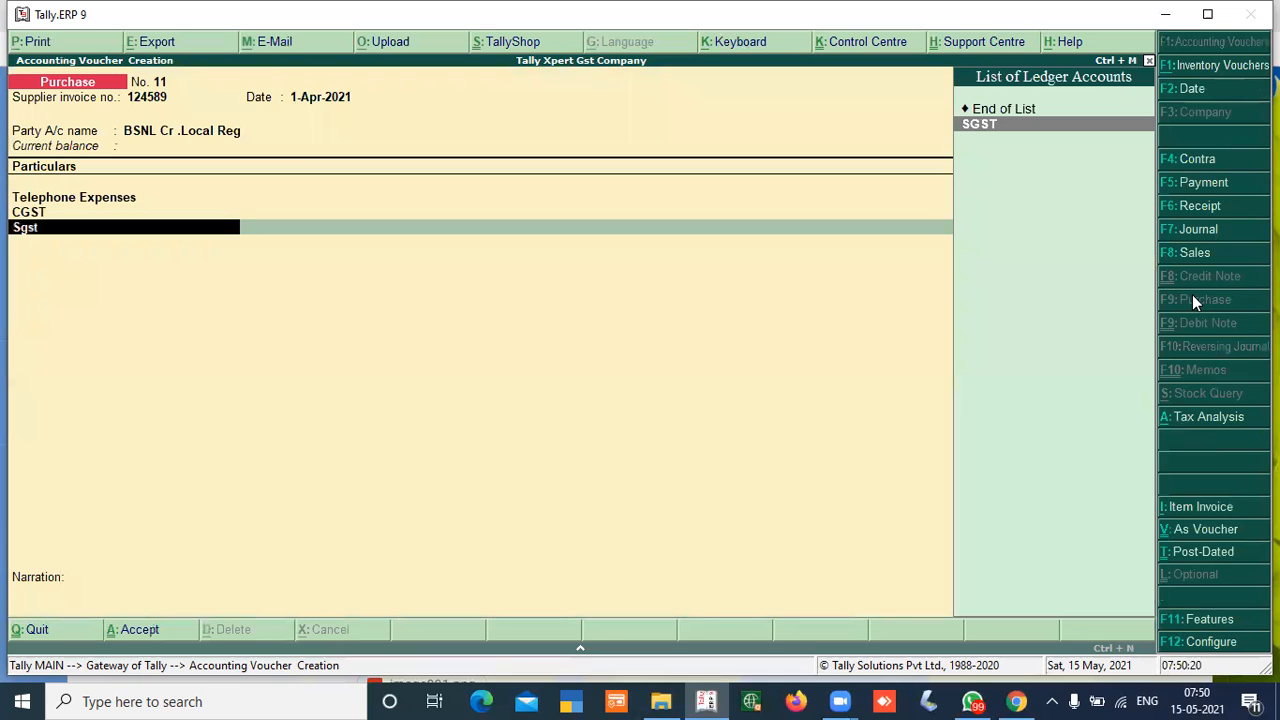
{"action": "key", "text": "Return"}
{"action": "key", "text": "Return"}
{"action": "key", "text": "Return"}
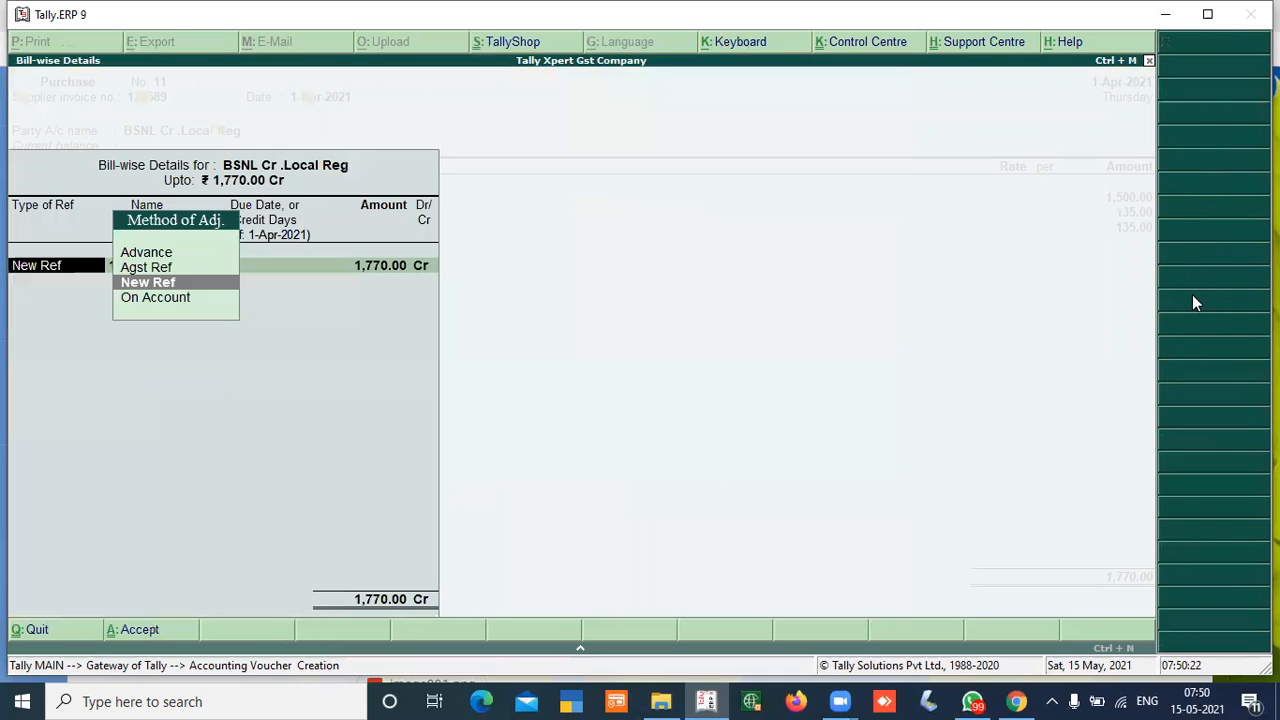
- Allocate the BSNL bill as a New Ref and save the purchase voucher without a narration
{"action": "key", "text": "Return"}
{"action": "key", "text": "Return"}
{"action": "key", "text": "Return"}
{"action": "key", "text": "Return"}
{"action": "key", "text": "Return"}
{"action": "key", "text": "Return"}
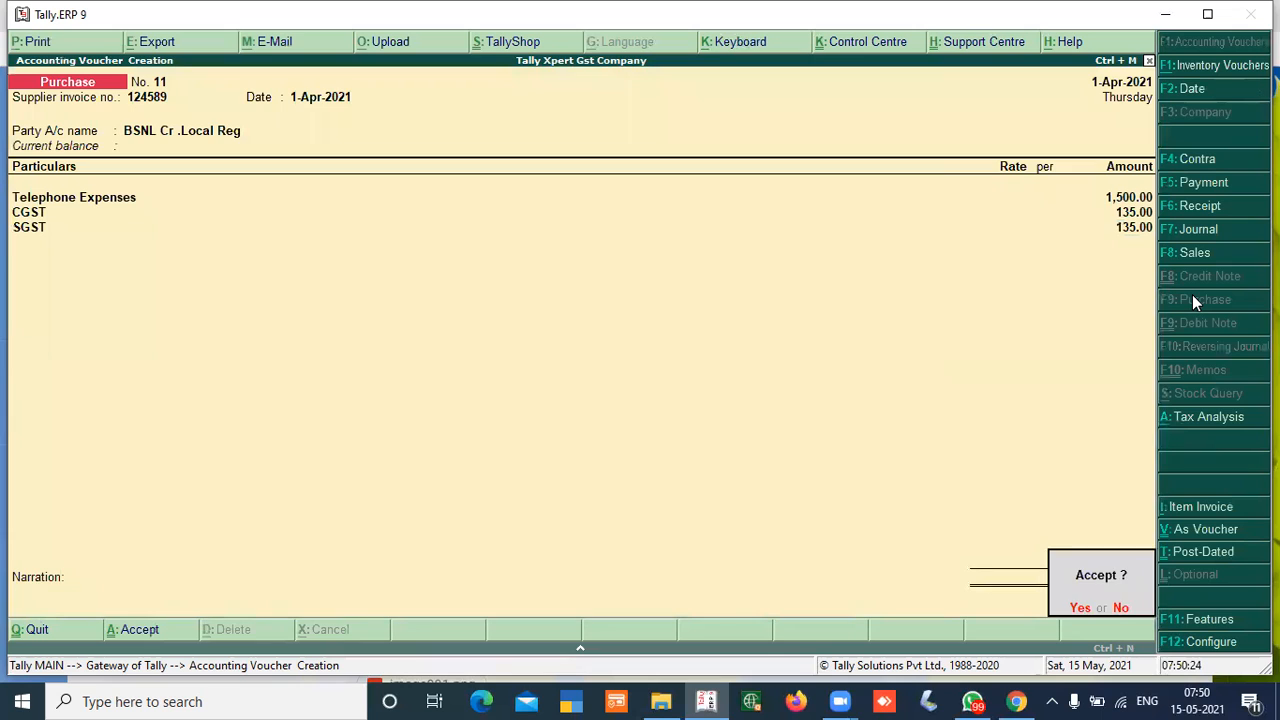
{"action": "key", "text": "Return"}
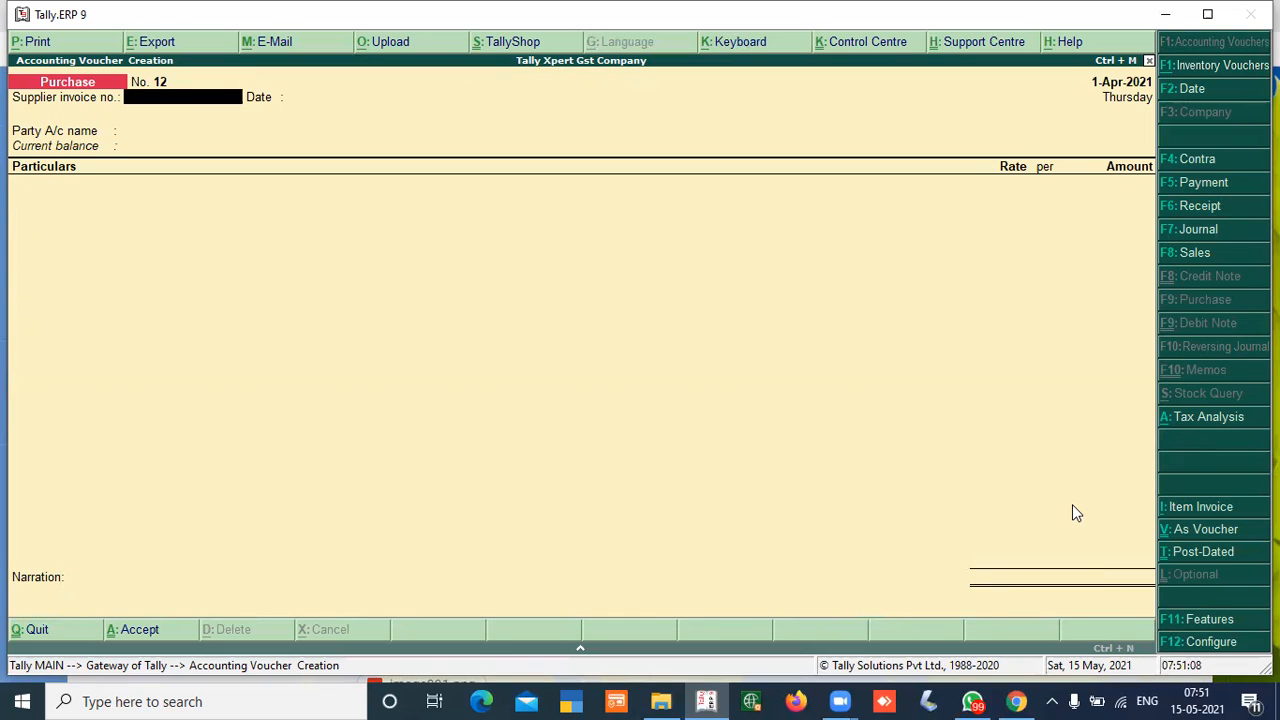
- Start a sales voucher without a reference number for the party Mukesh Traders Local Dr Comp., keeping the default party details
{"action": "left_click", "coordinate": [1186, 253]}
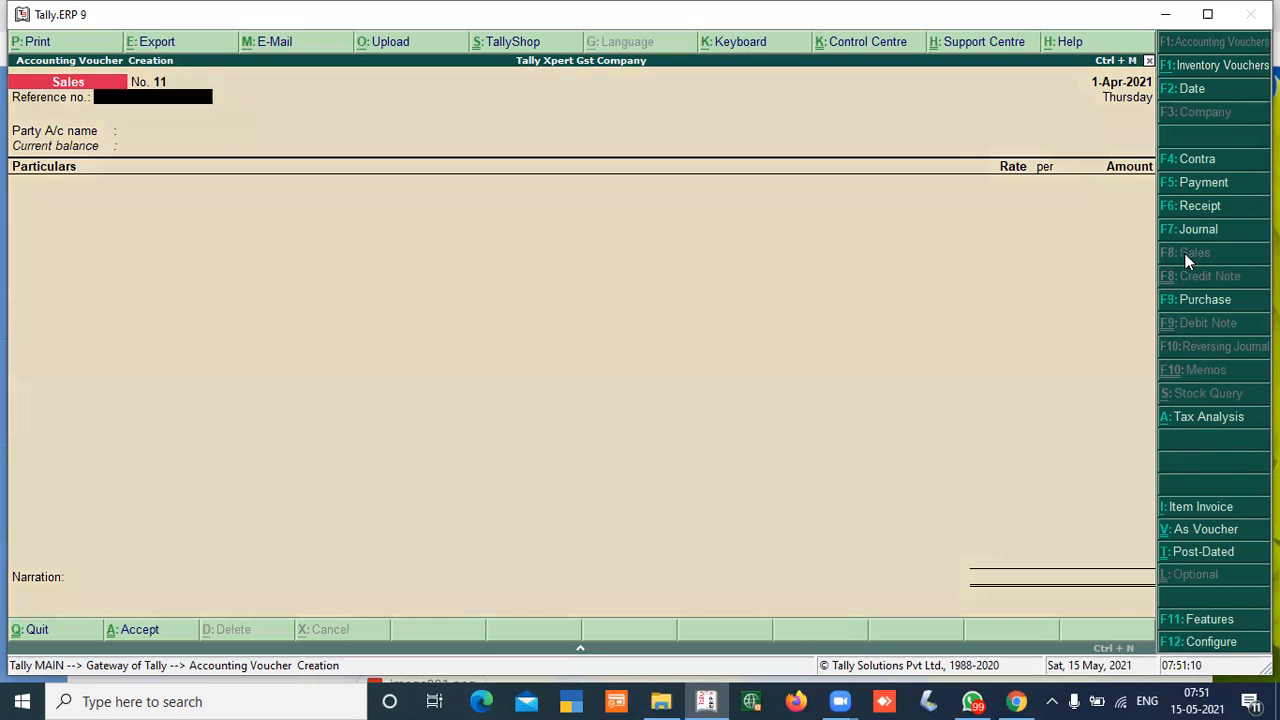
{"action": "key", "text": "Return"}
{"action": "key", "text": "Down"}
{"action": "key", "text": "Down"}
{"action": "key", "text": "Down"}
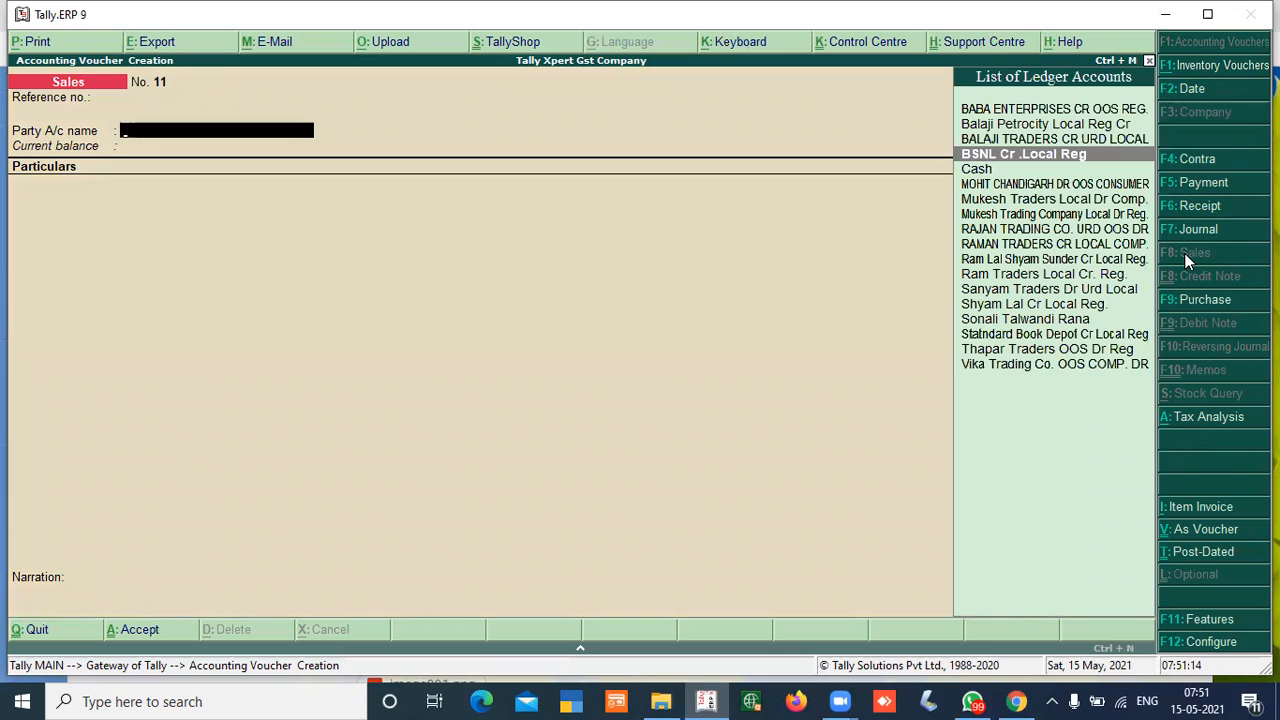
{"action": "key", "text": "Down"}
{"action": "key", "text": "Down"}
{"action": "key", "text": "Down"}
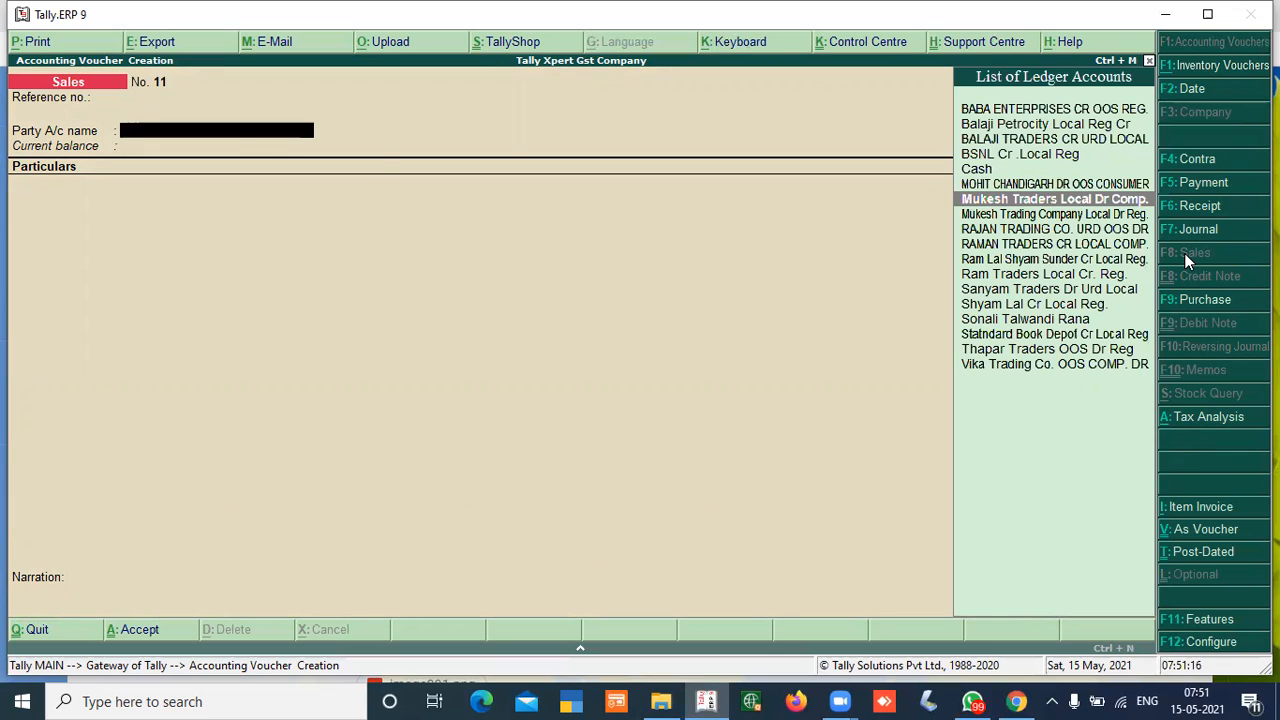
{"action": "key", "text": "Return"}
{"action": "key", "text": "Return"}
{"action": "key", "text": "Return"}
{"action": "key", "text": "Return"}
{"action": "key", "text": "Return"}
{"action": "key", "text": "Return"}
{"action": "key", "text": "Return"}
{"action": "key", "text": "Return"}
{"action": "key", "text": "Return"}
{"action": "key", "text": "Return"}
{"action": "key", "text": "Return"}
{"action": "key", "text": "Return"}
{"action": "key", "text": "Return"}
{"action": "key", "text": "Return"}
{"action": "key", "text": "Return"}
{"action": "key", "text": "Return"}
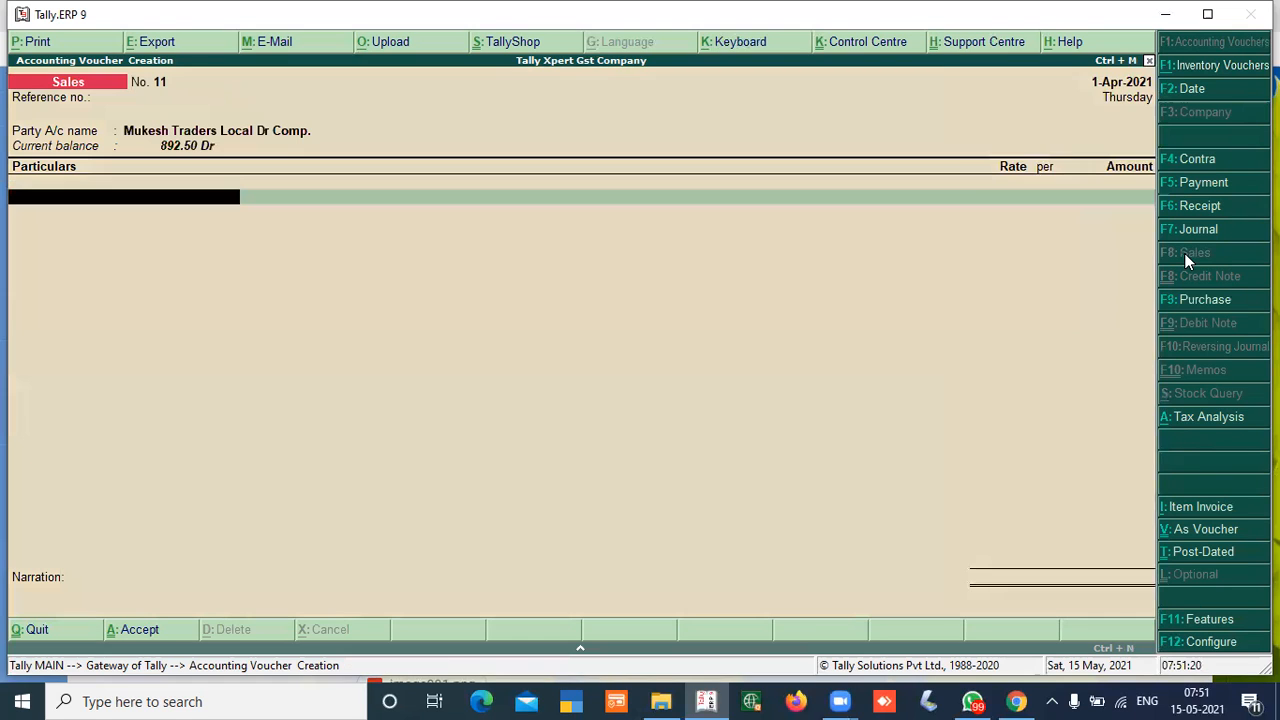
- Add Consultation Charges of 1000 to the sales voucher, keeping the Not Applicable classification and the ledger's own GST rates
{"action": "type", "text": "ci"}
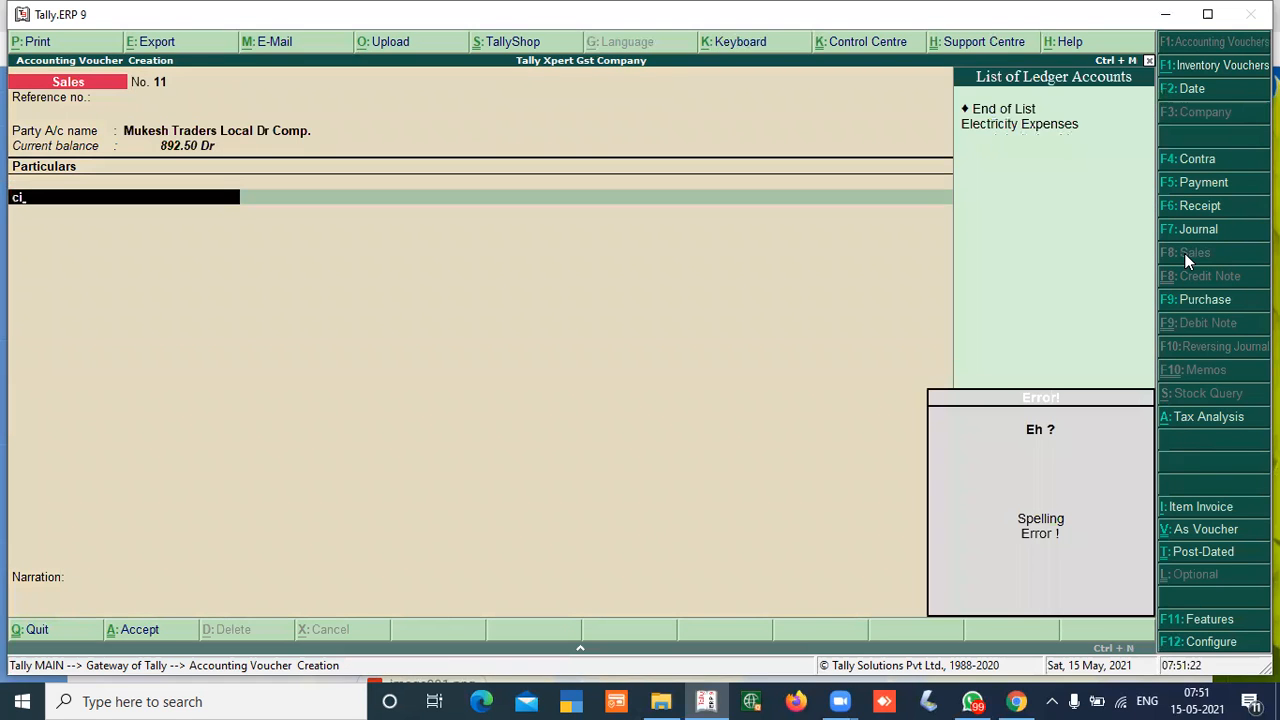
{"action": "key", "text": "BackSpace"}
{"action": "type", "text": "onsu"}
{"action": "key", "text": "Return"}
{"action": "type", "text": "1000"}
{"action": "key", "text": "Return"}
{"action": "key", "text": "Return"}
{"action": "key", "text": "Return"}
{"action": "key", "text": "Return"}
{"action": "key", "text": "Return"}
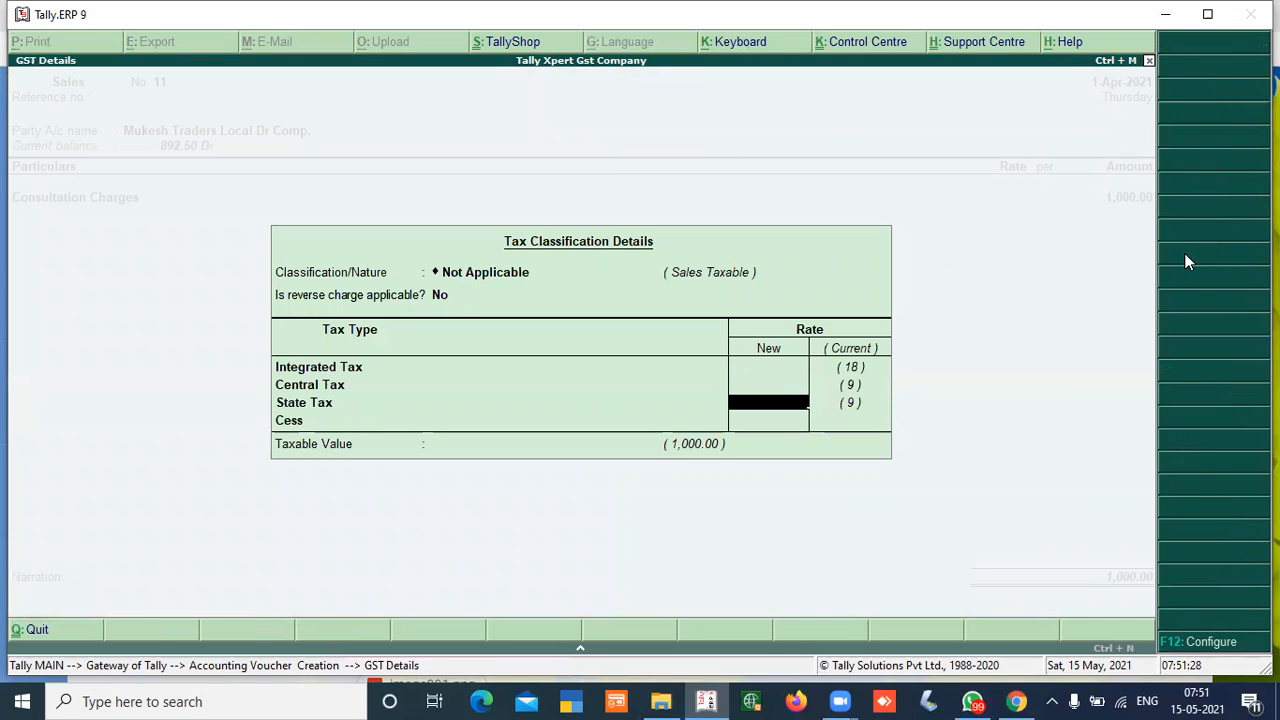
{"action": "key", "text": "BackSpace"}
{"action": "key", "text": "BackSpace"}
{"action": "key", "text": "BackSpace"}
{"action": "key", "text": "BackSpace"}
{"action": "key", "text": "BackSpace"}
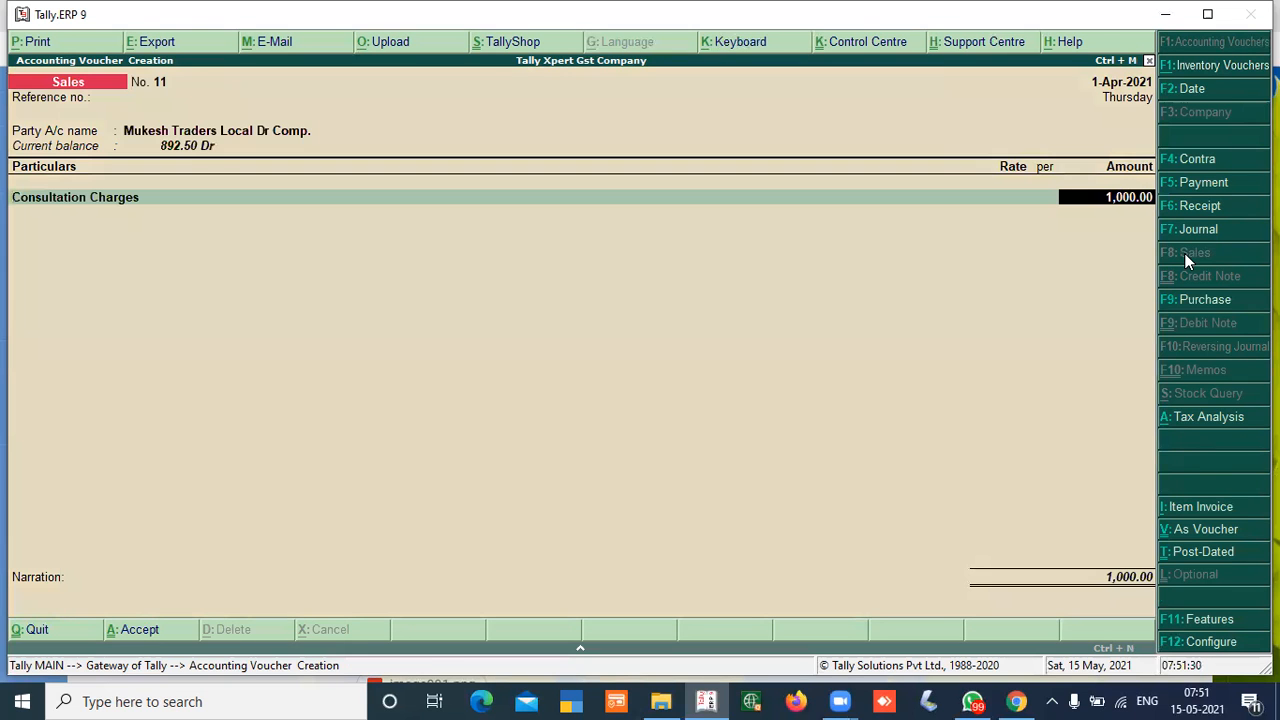
{"action": "key", "text": "Return"}
{"action": "key", "text": "Return"}
{"action": "key", "text": "Return"}
{"action": "key", "text": "Return"}
{"action": "key", "text": "Return"}
{"action": "key", "text": "Return"}
{"action": "key", "text": "Return"}
- Add CGST and SGST lines to the Mukesh Traders sales voucher with automatically calculated amounts
{"action": "type", "text": "Cgst"}
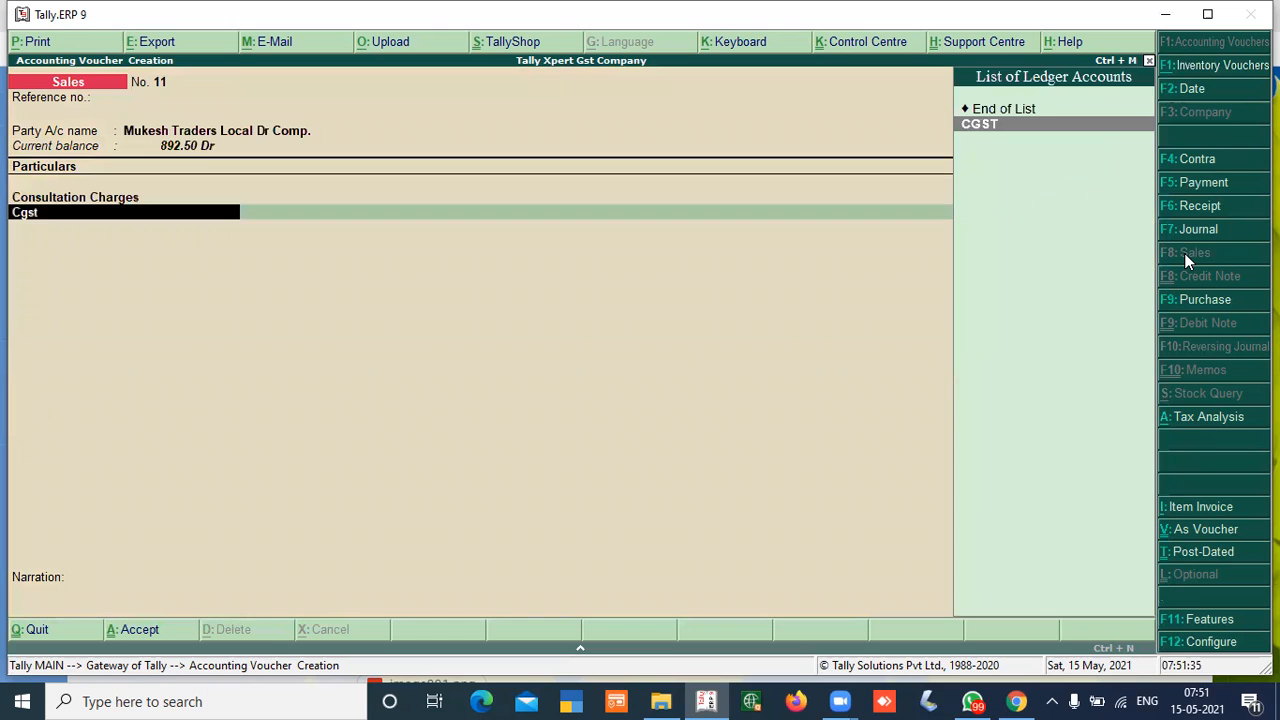
{"action": "key", "text": "Return"}
{"action": "key", "text": "Return"}
{"action": "type", "text": "Sgst"}
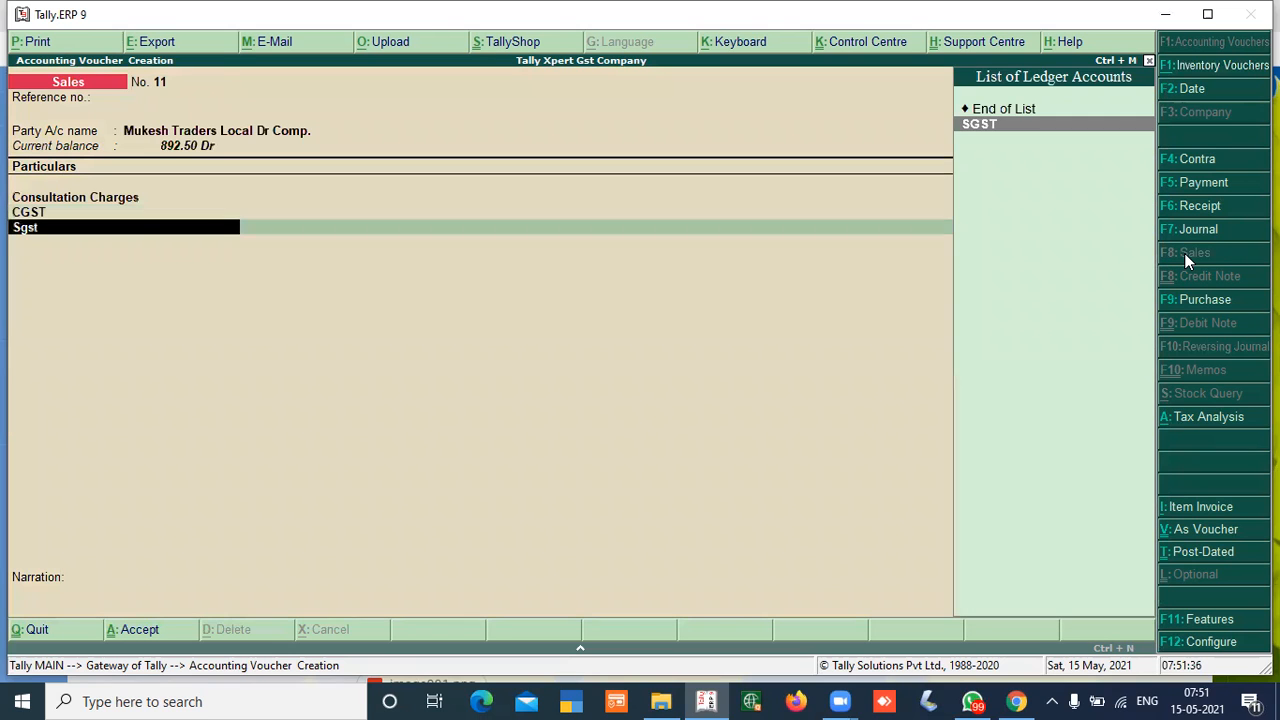
{"action": "key", "text": "Return"}
{"action": "key", "text": "Return"}
{"action": "key", "text": "Return"}
{"action": "key", "text": "Return"}
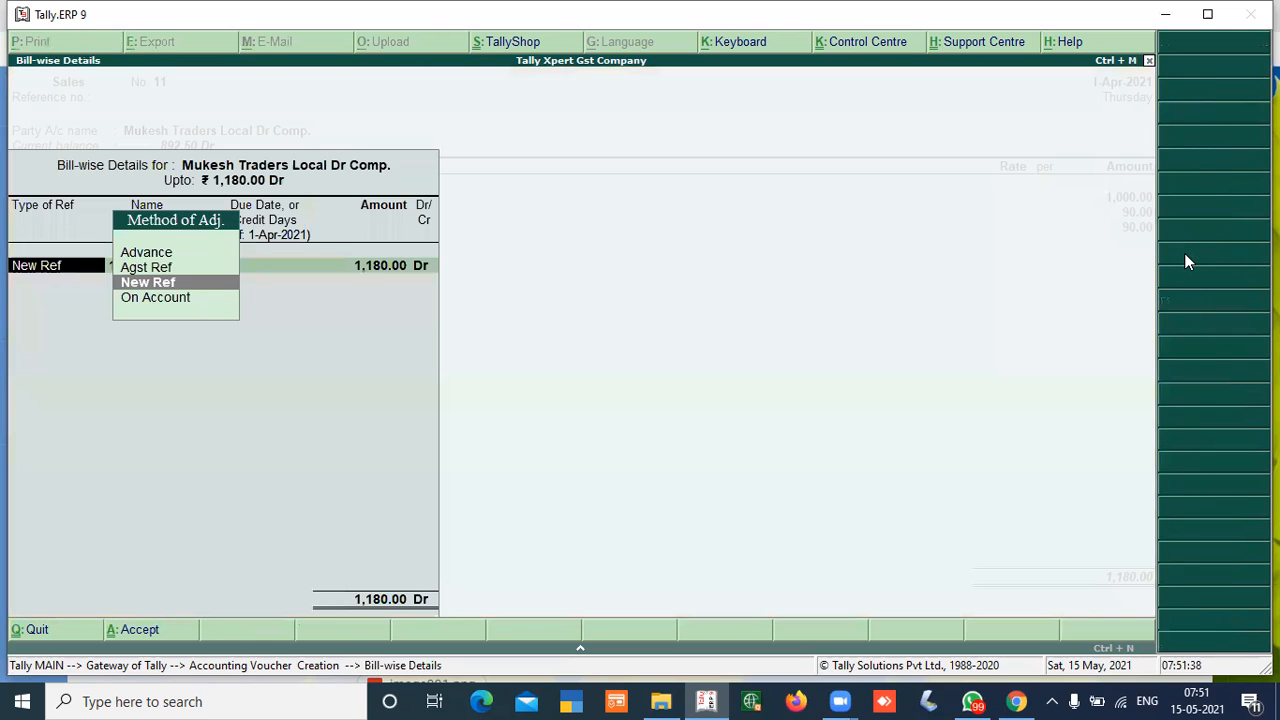
- Allocate the Mukesh Traders bill as a New Ref and save the sales voucher without a narration
{"action": "key", "text": "Return"}
{"action": "key", "text": "Return"}
{"action": "key", "text": "Return"}
{"action": "key", "text": "Return"}
{"action": "key", "text": "Return"}
{"action": "key", "text": "Return"}
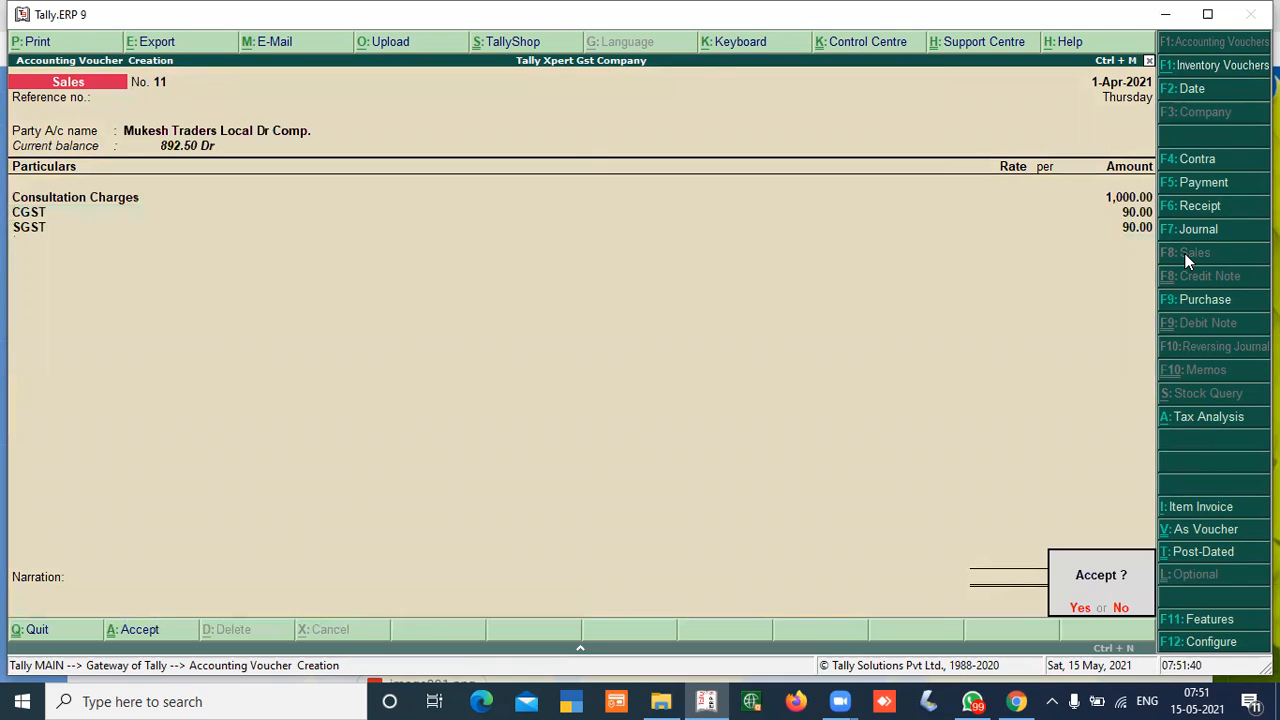
{"action": "key", "text": "Return"}
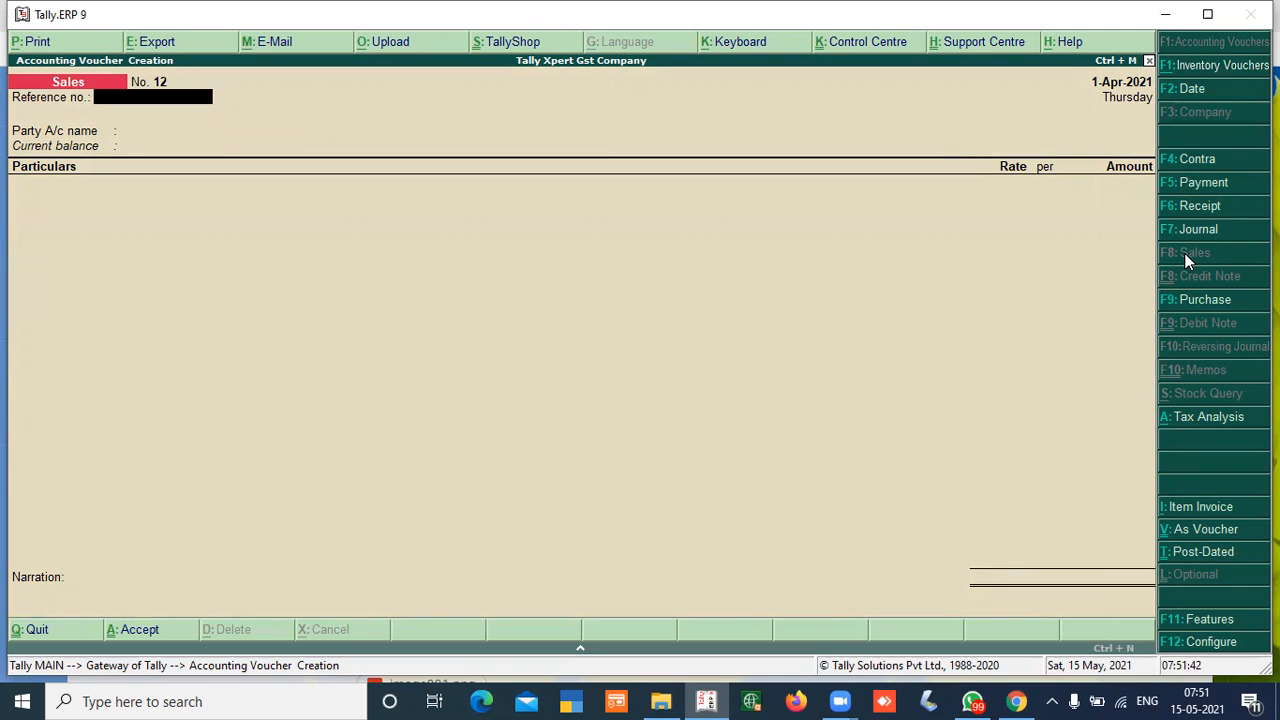
- Choose Thapar Traders OOS Dr Reg as the party of the new sales voucher, accepting the default party details
{"action": "key", "text": "Return"}
{"action": "key", "text": "Down"}
{"action": "key", "text": "Down"}
{"action": "key", "text": "Down"}
{"action": "key", "text": "Down"}
{"action": "key", "text": "Down"}
{"action": "key", "text": "Down"}
{"action": "key", "text": "Down"}
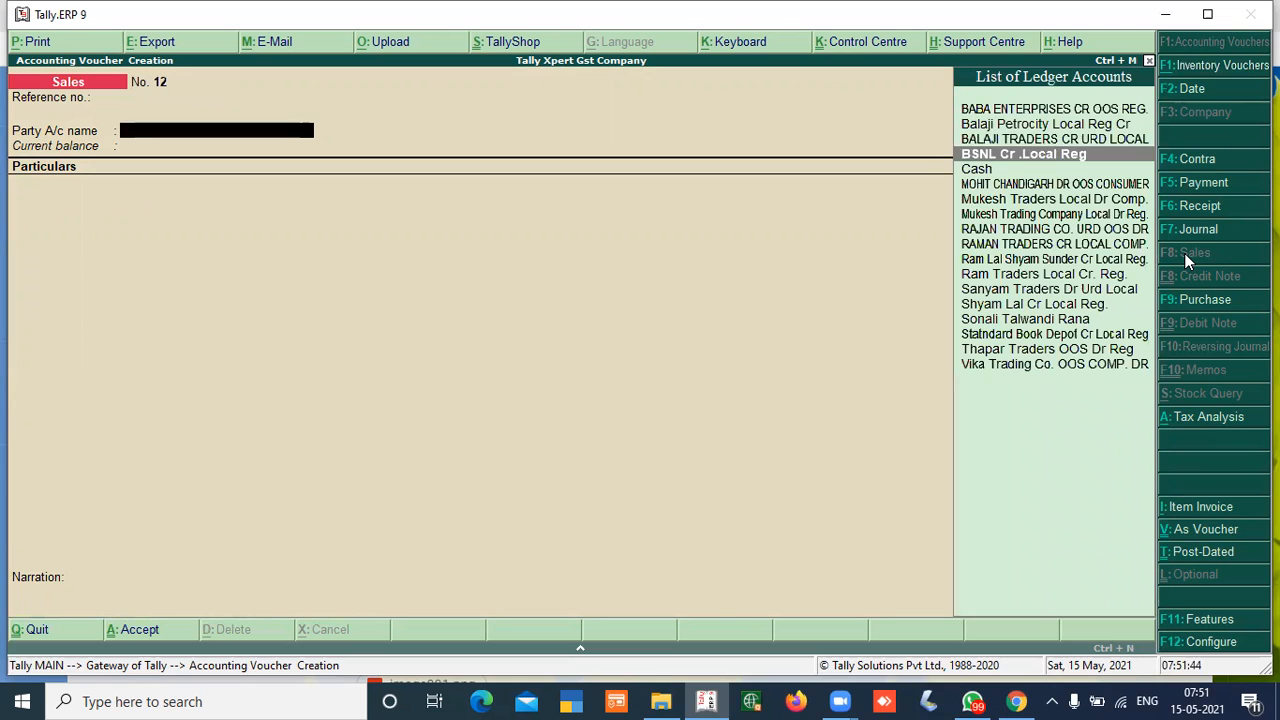
{"action": "key", "text": "Down"}
{"action": "key", "text": "Down"}
{"action": "key", "text": "Down"}
{"action": "key", "text": "Down"}
{"action": "key", "text": "Down"}
{"action": "key", "text": "Down"}
{"action": "key", "text": "Down"}
{"action": "key", "text": "Down"}
{"action": "key", "text": "Down"}
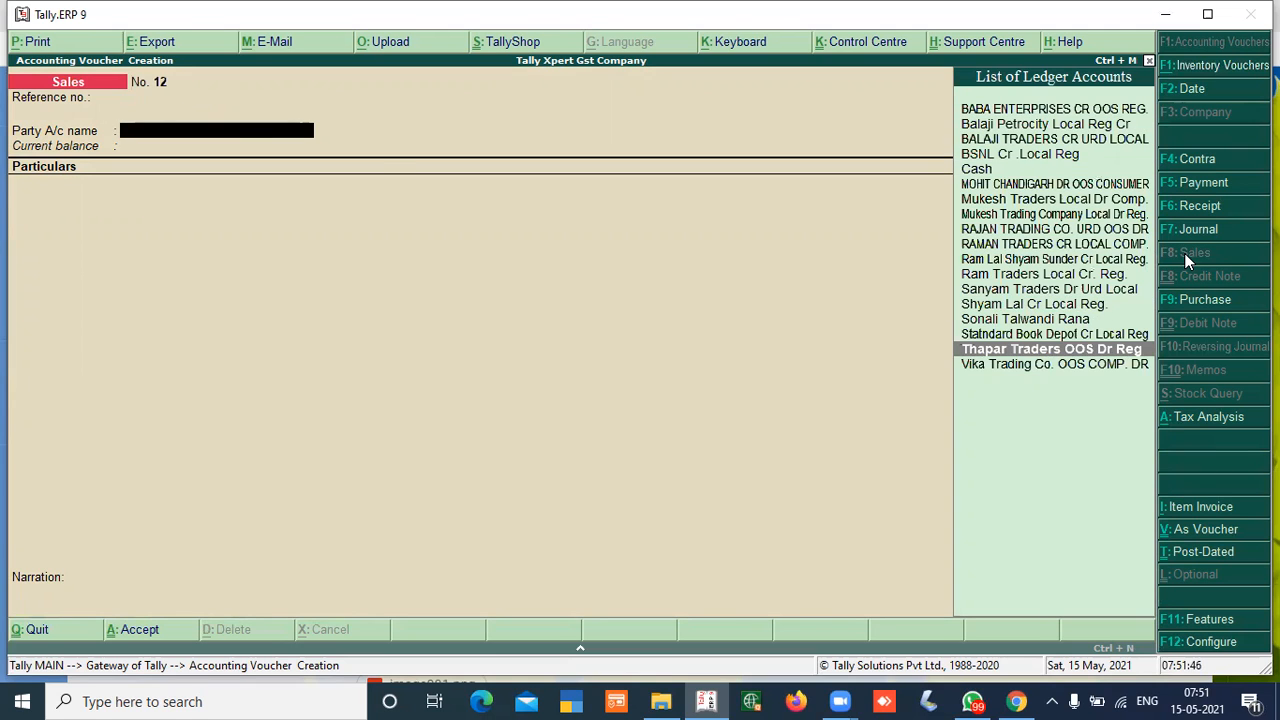
{"action": "key", "text": "Return"}
{"action": "key", "text": "Return"}
{"action": "key", "text": "Return"}
{"action": "key", "text": "Return"}
{"action": "key", "text": "ctrl+a"}
- Add Consultation Charges of 5000 to the Thapar Traders sales voucher, keeping the default tax classification
{"action": "type", "text": "Con"}
{"action": "key", "text": "Return"}
{"action": "type", "text": "5000"}
{"action": "key", "text": "Return"}
{"action": "key", "text": "Return"}
{"action": "key", "text": "Return"}
{"action": "key", "text": "Return"}
{"action": "key", "text": "Return"}
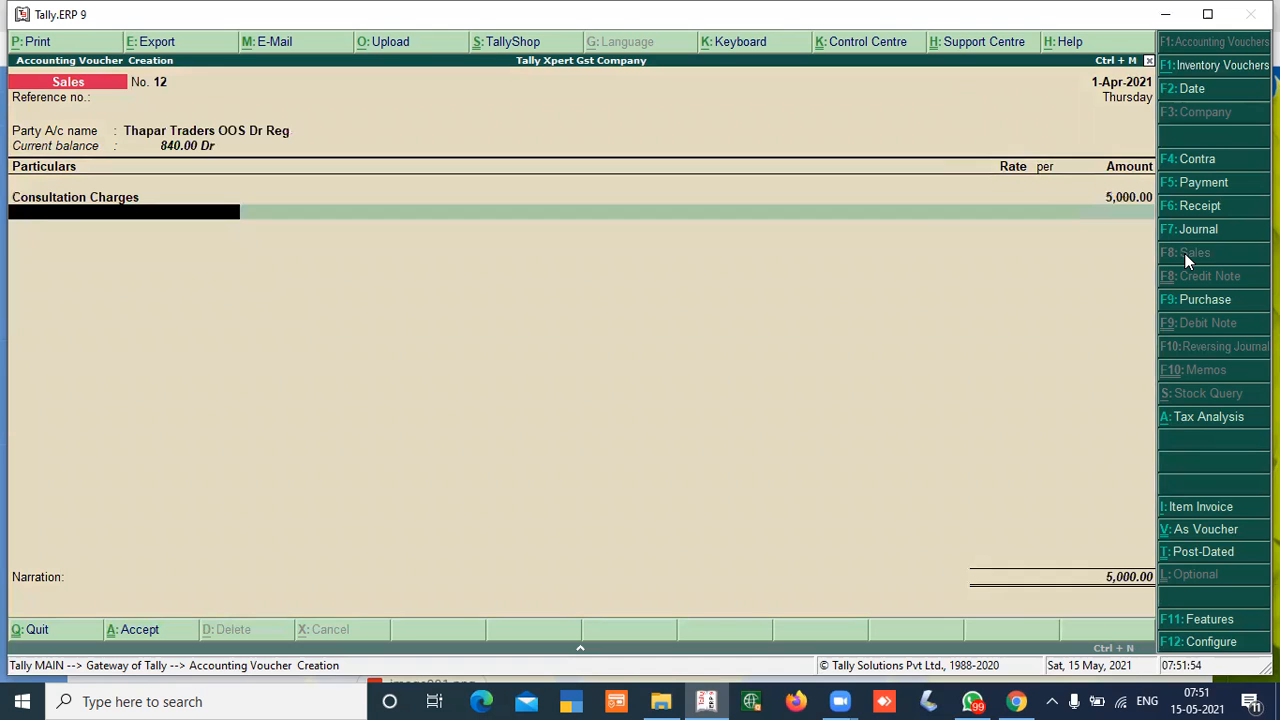
- Add an IGST line with its automatically calculated amount to the Thapar Traders sales voucher
{"action": "type", "text": "cgst"}
{"action": "key", "text": "Return"}
{"action": "key", "text": "BackSpace"}
{"action": "type", "text": "igst"}
{"action": "key", "text": "Return"}
{"action": "key", "text": "Return"}
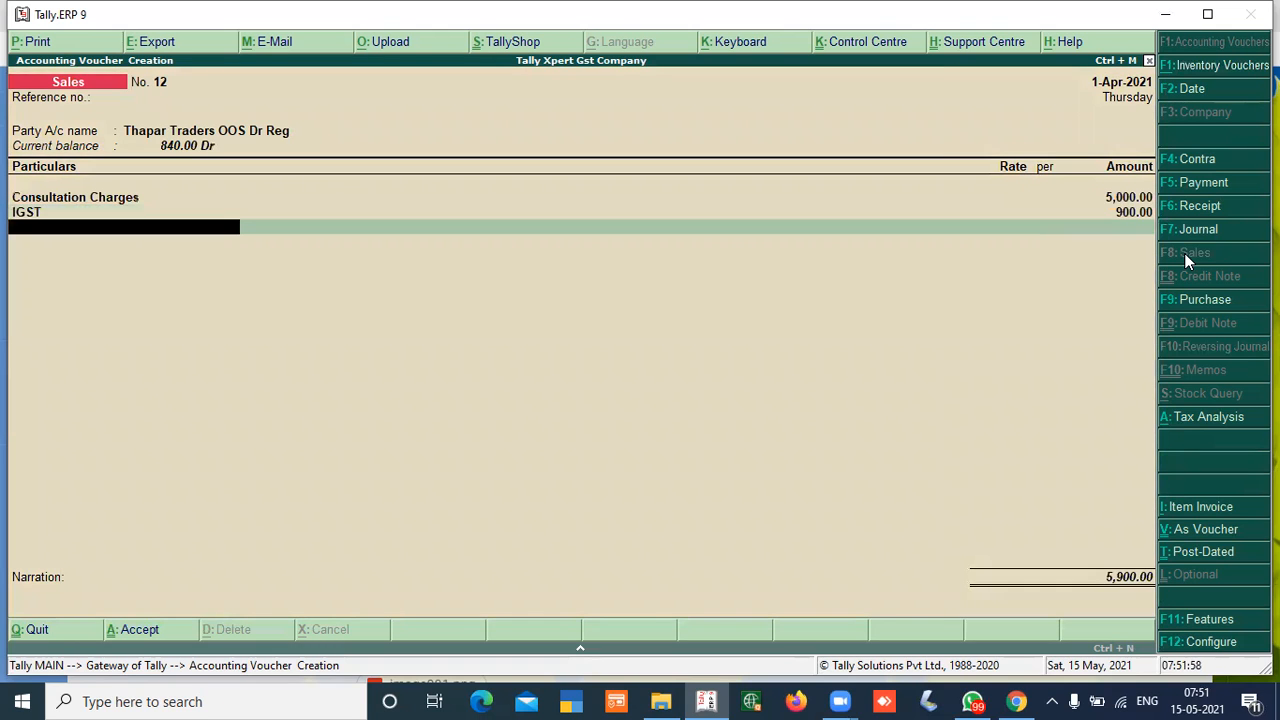
- Save the Thapar Traders sales voucher with the default bill allocation and no narration
{"action": "key", "text": "Return"}
{"action": "key", "text": "Return"}
{"action": "key", "text": "Return"}
{"action": "key", "text": "Return"}
{"action": "key", "text": "Return"}
{"action": "key", "text": "Return"}
{"action": "key", "text": "Return"}
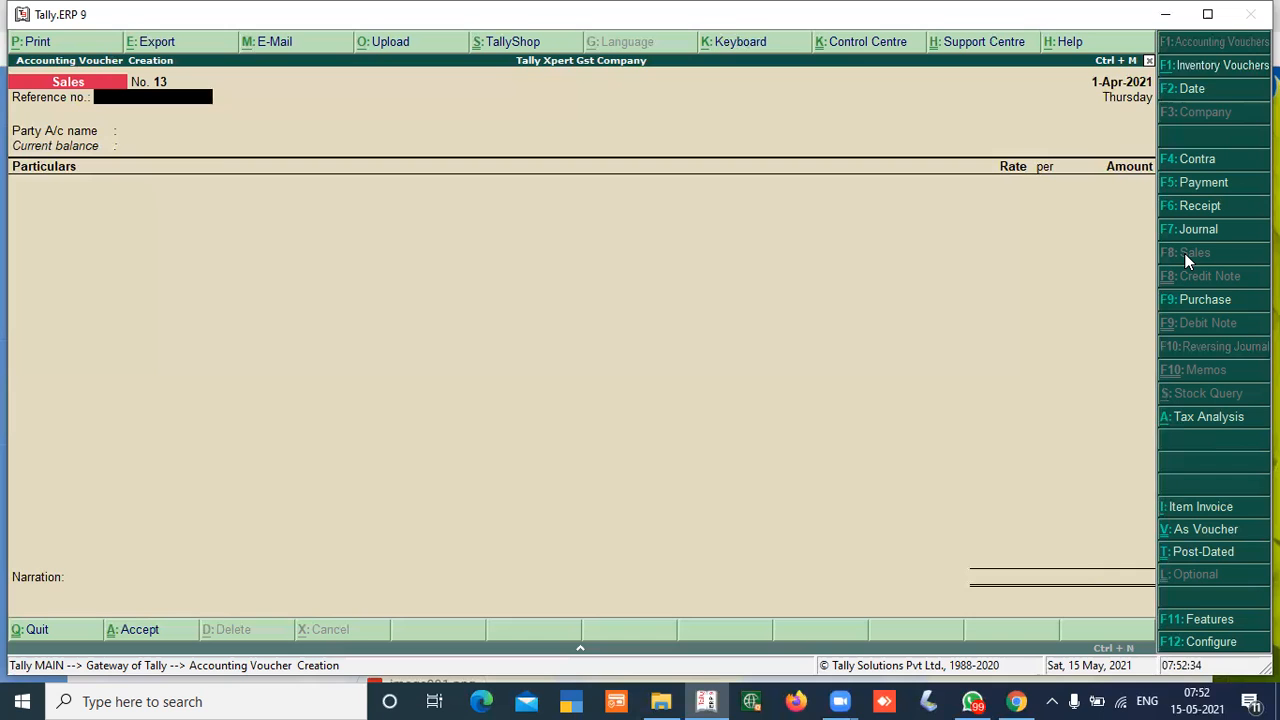
- Leave the blank sales voucher and quit Tally.ERP 9
{"action": "key", "text": "Escape"}
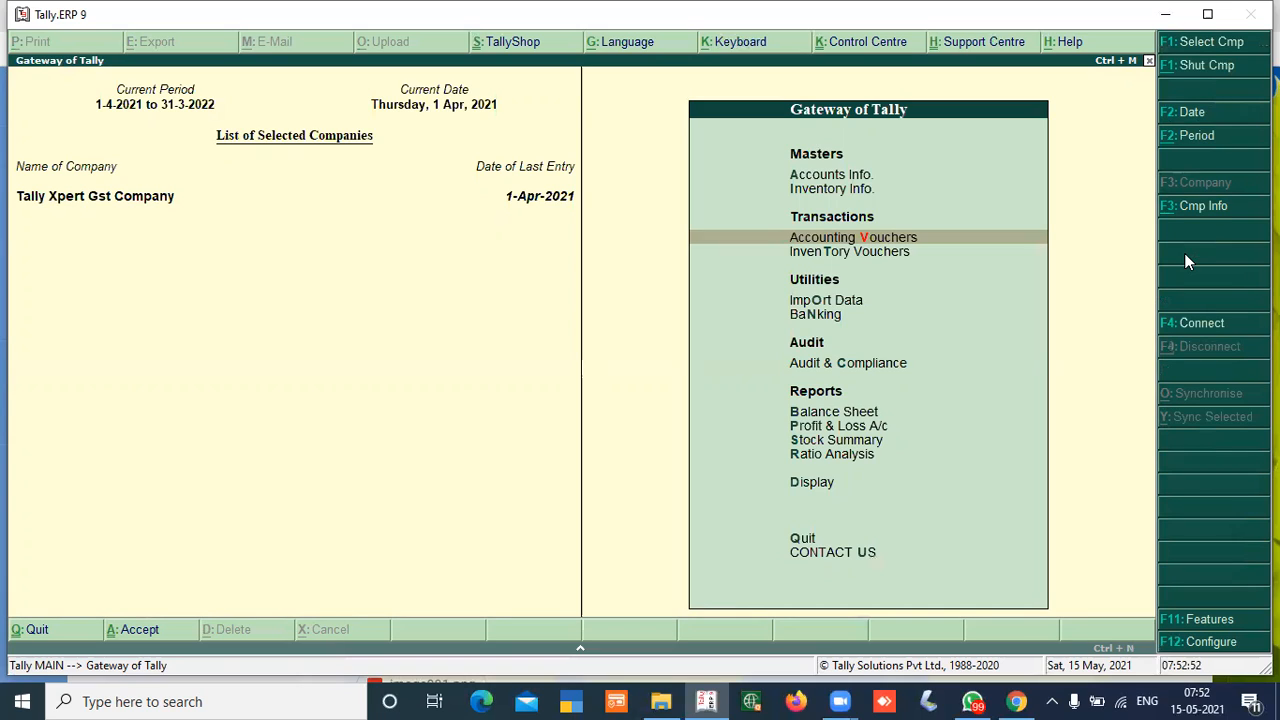
{"action": "key", "text": "Escape"}
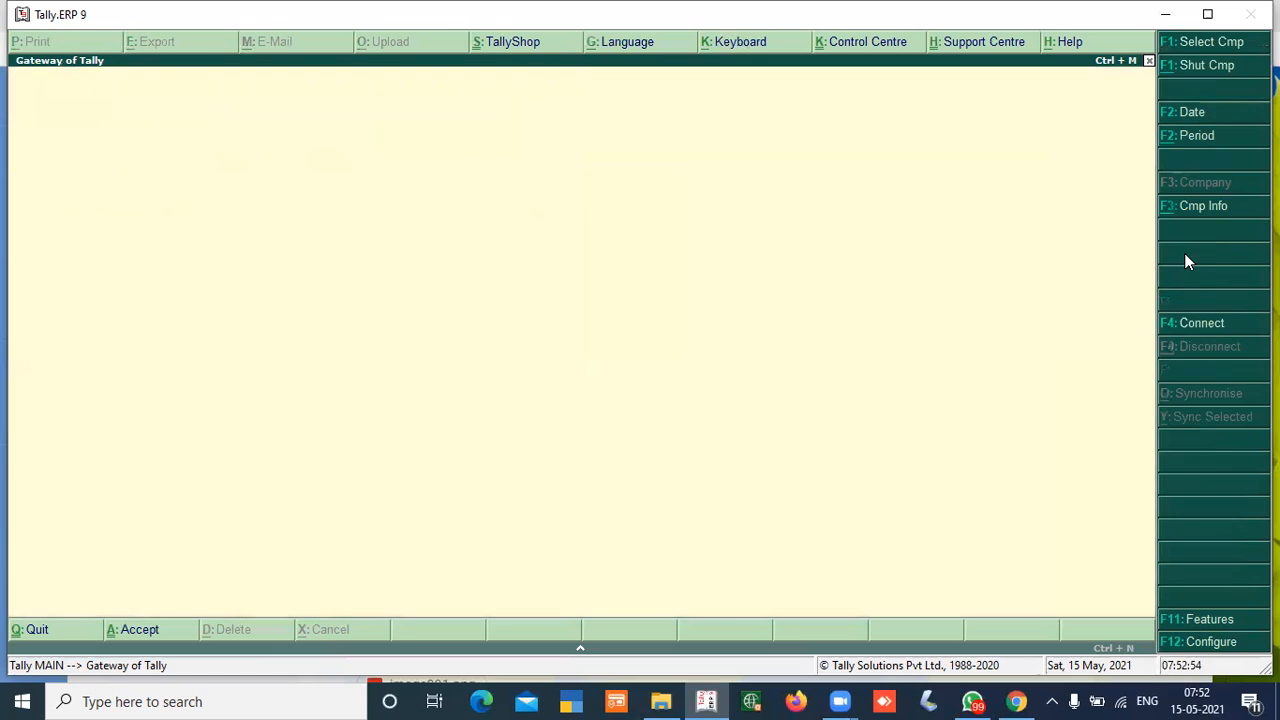
{"action": "key", "text": "Return"}
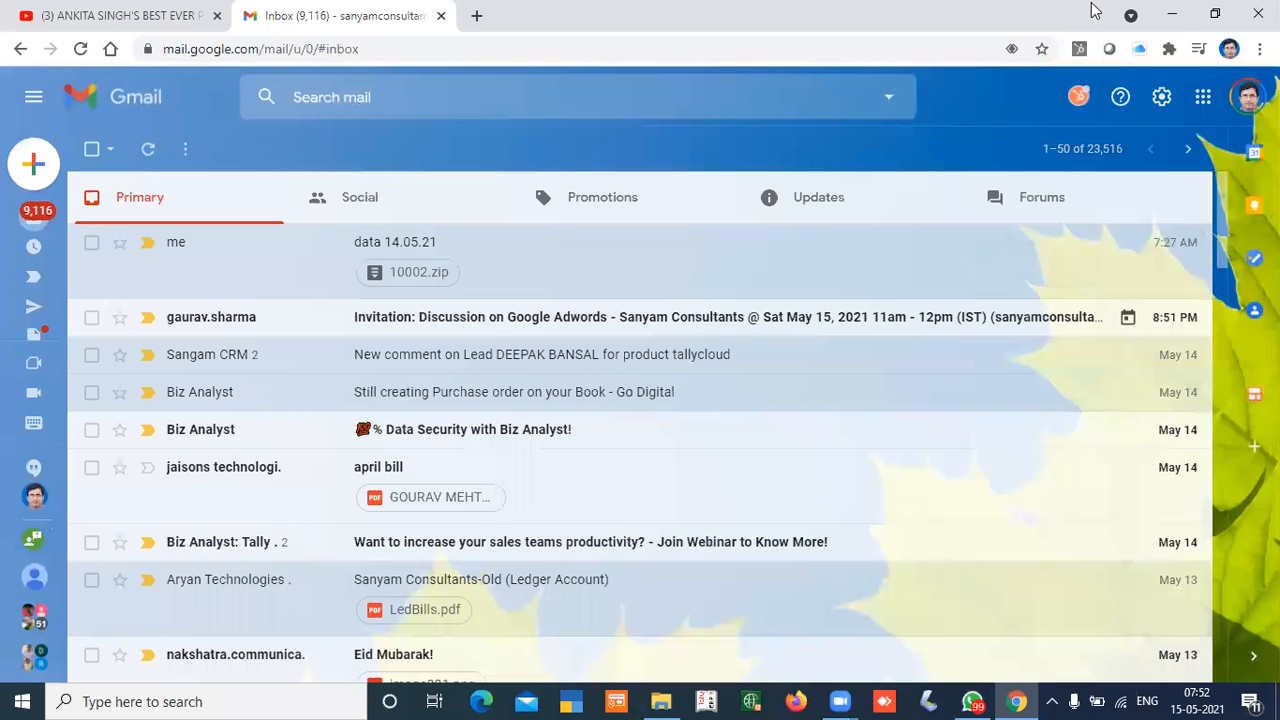